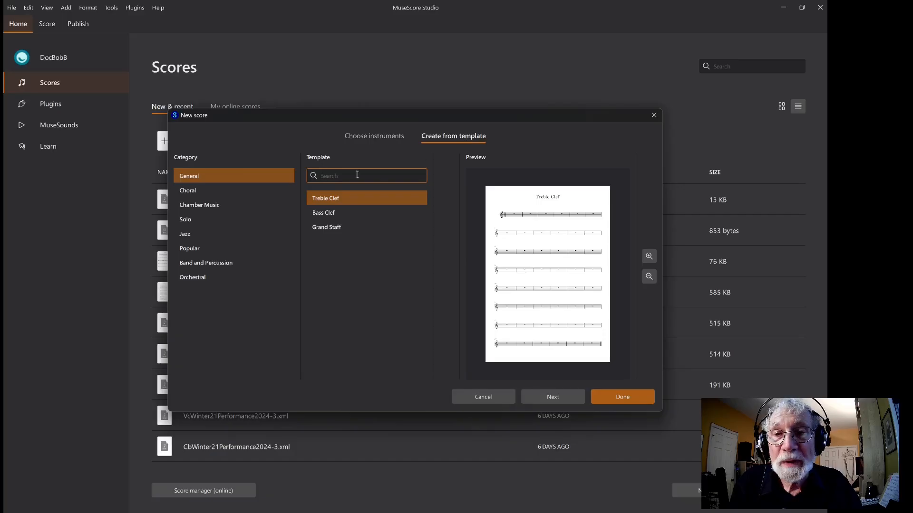
- Create a new score from the Symphony Orchestra template in the Orchestral category and look over its staves
left_click(191, 279)
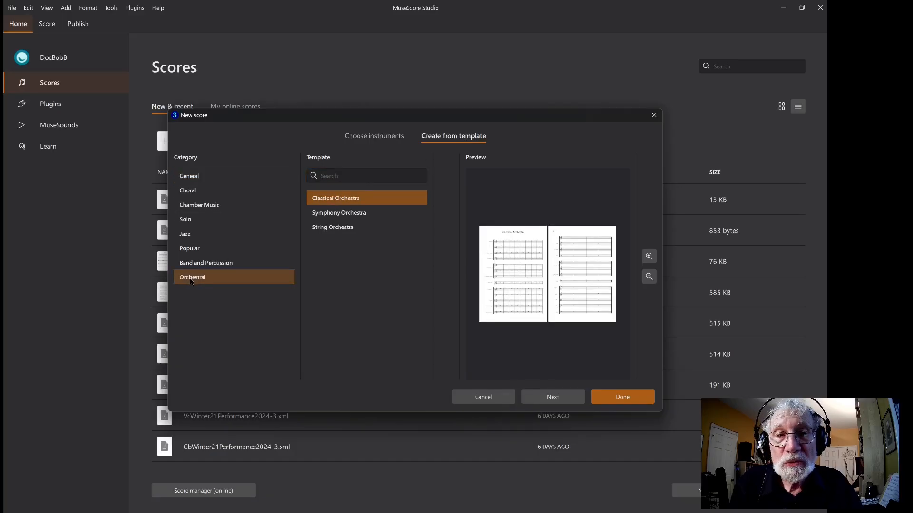
left_click(342, 219)
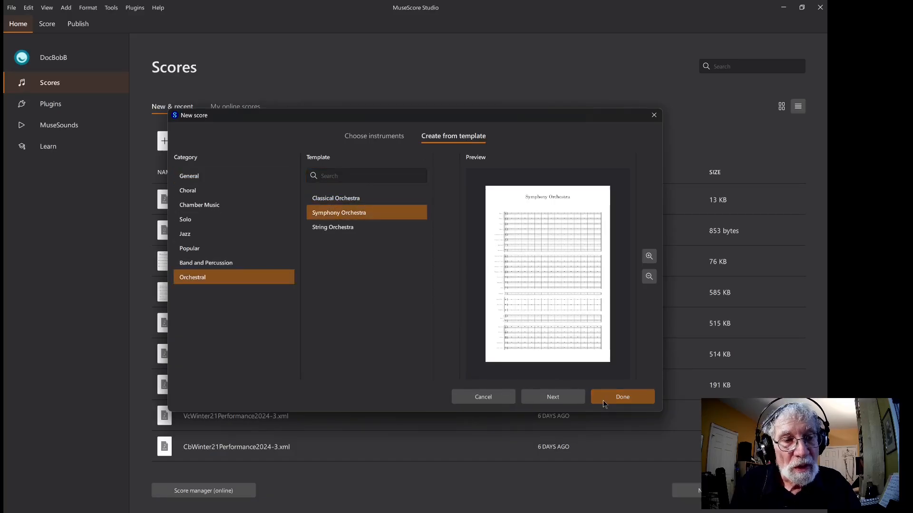
left_click(607, 398)
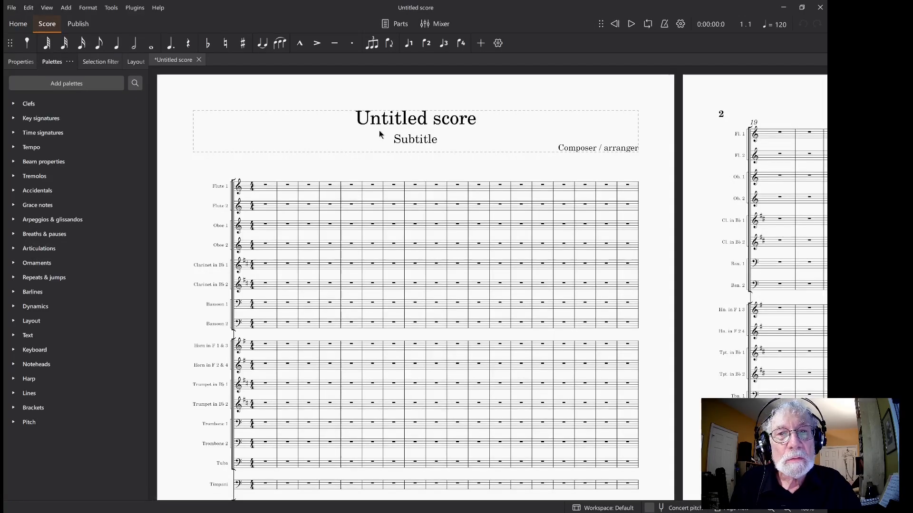
scroll(338, 205, "down", 10)
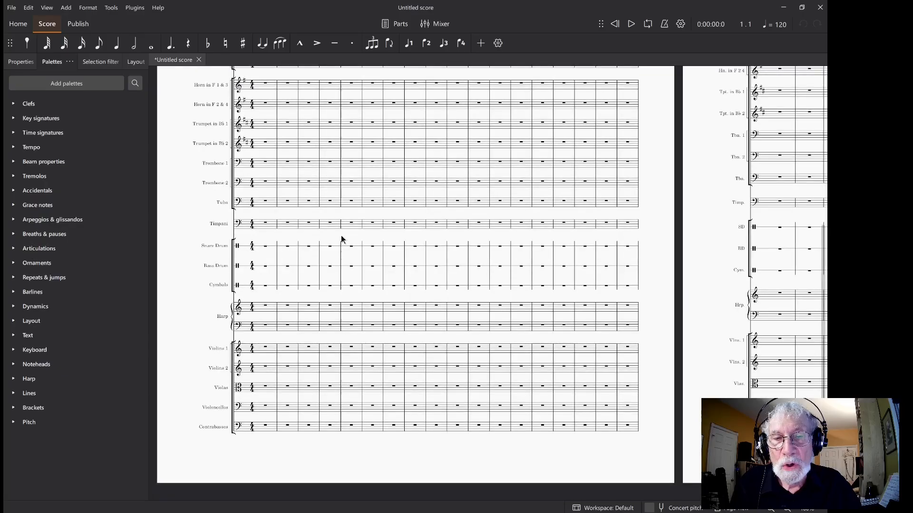
scroll(342, 242, "up", 10)
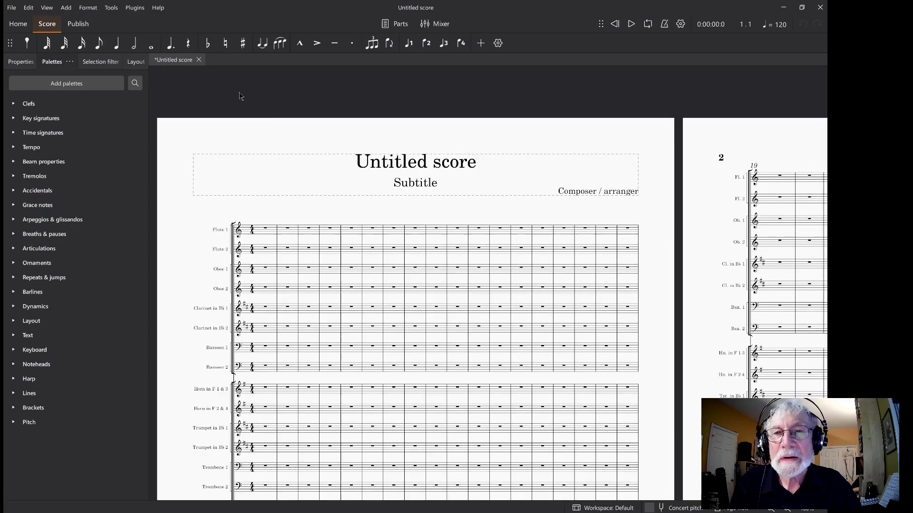
scroll(307, 135, "down", 1)
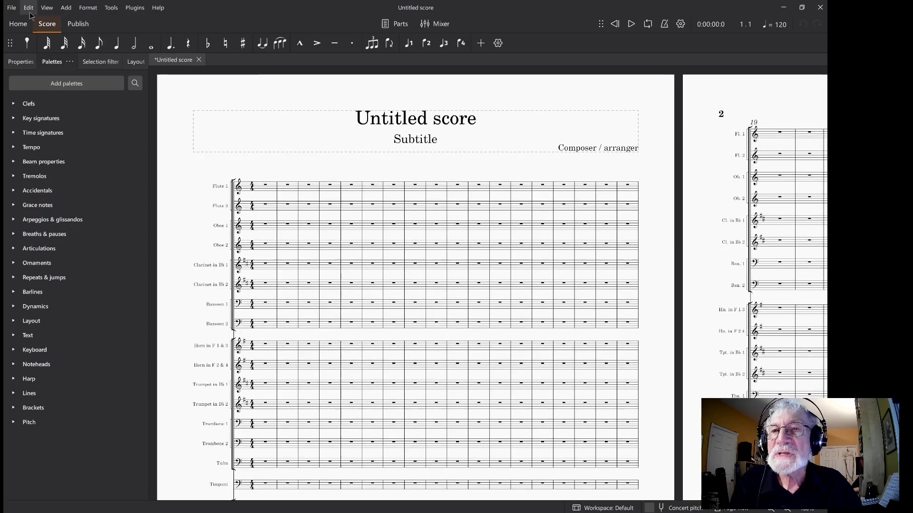
- Save the new score as WinterScore2, a MuseScore file in the Winter folder on the Data (D:) drive
left_click(12, 7)
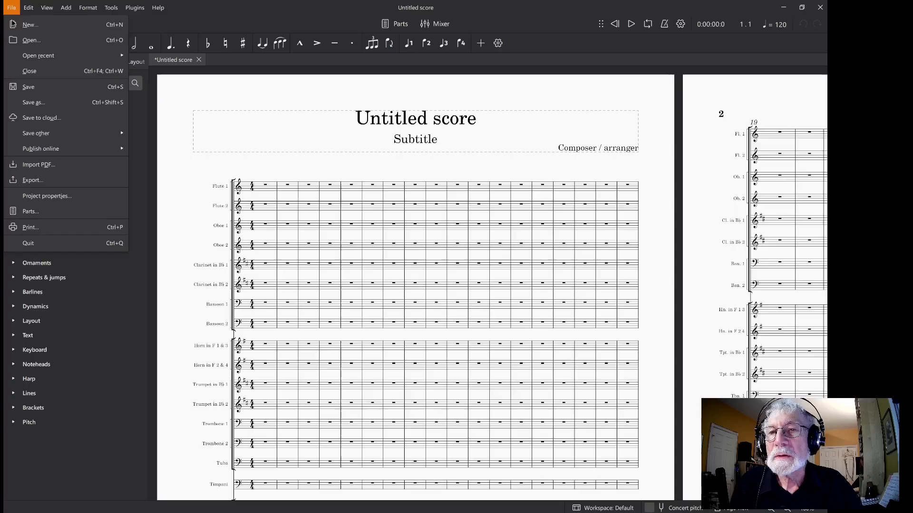
left_click(38, 102)
left_click(451, 354)
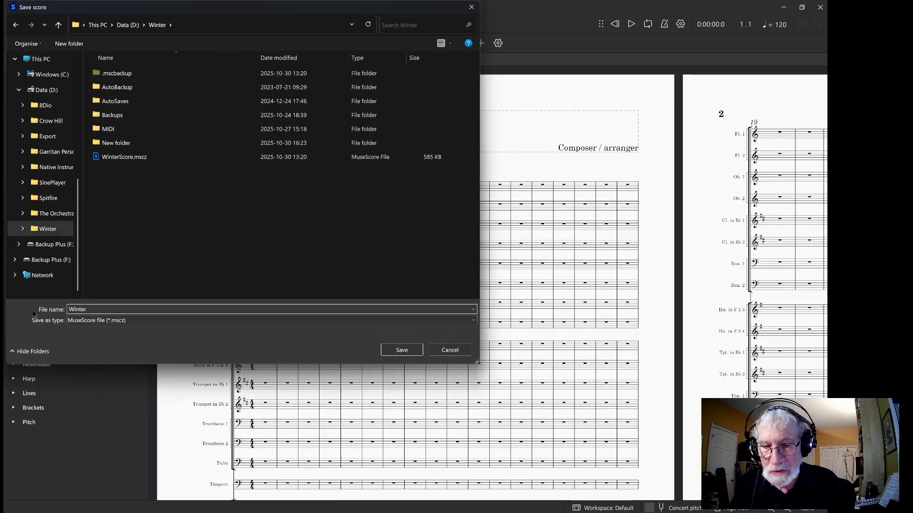
type("Score")
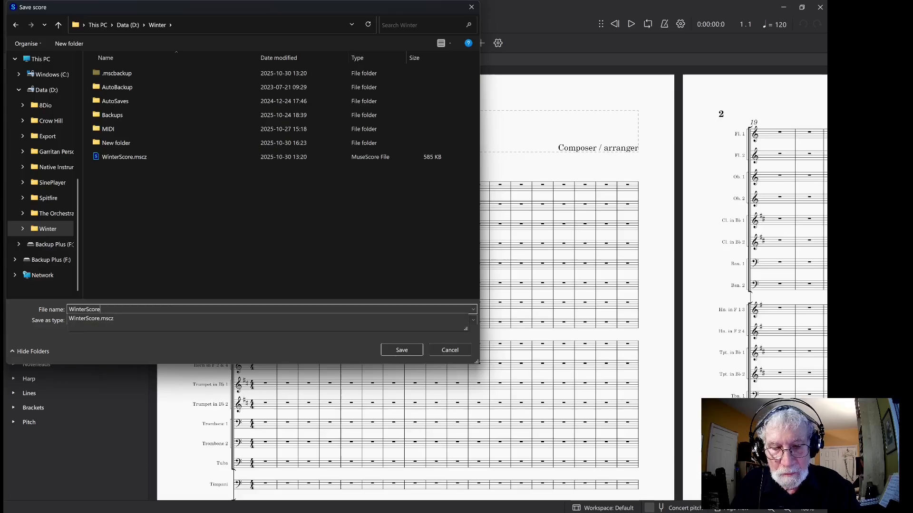
type("2")
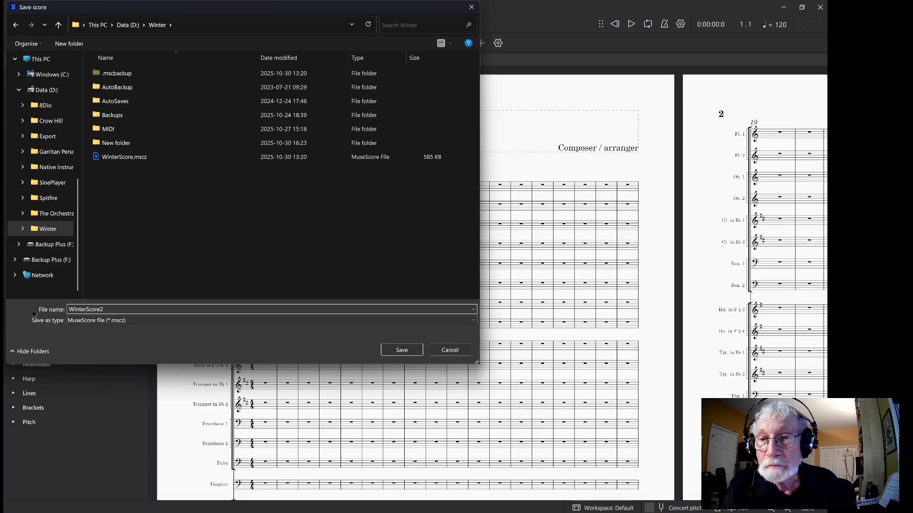
left_click(397, 351)
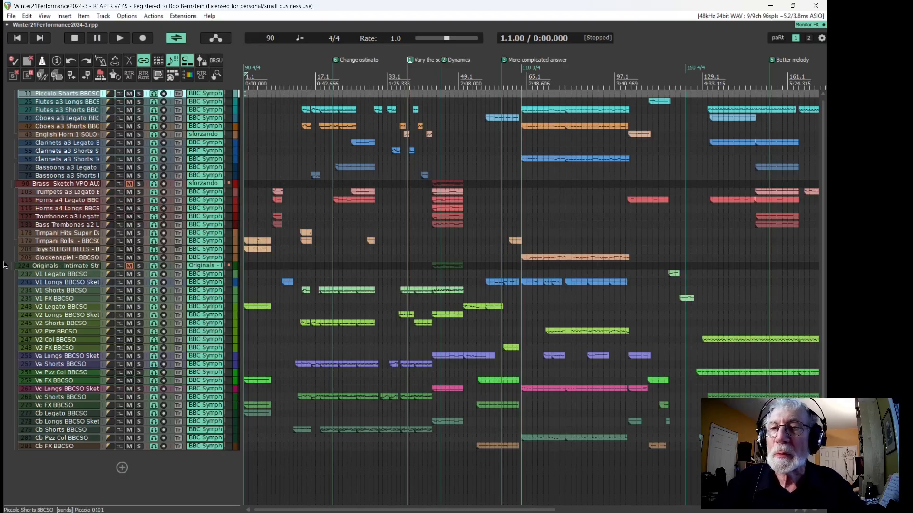
- In REAPER, select the Flutes a3 Longs and Flutes a3 Shorts tracks together and increase their height
left_click(35, 102)
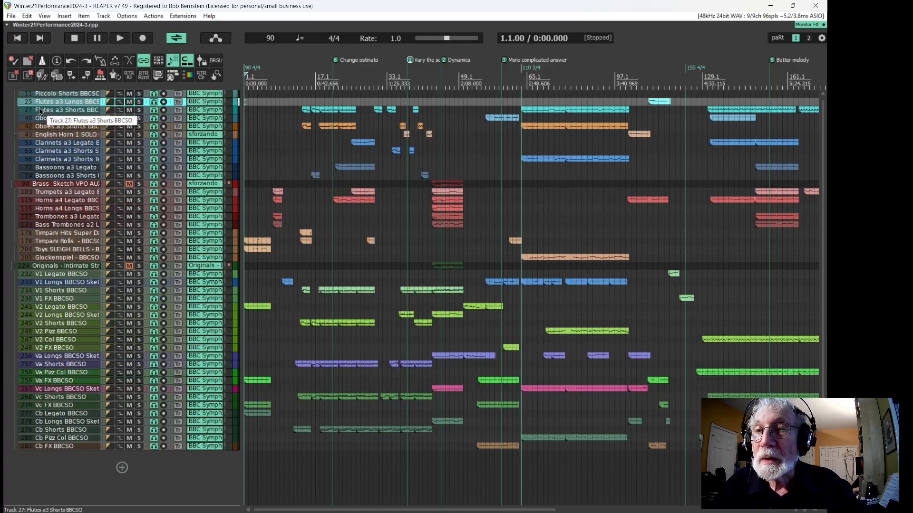
left_click(40, 111, "ctrl")
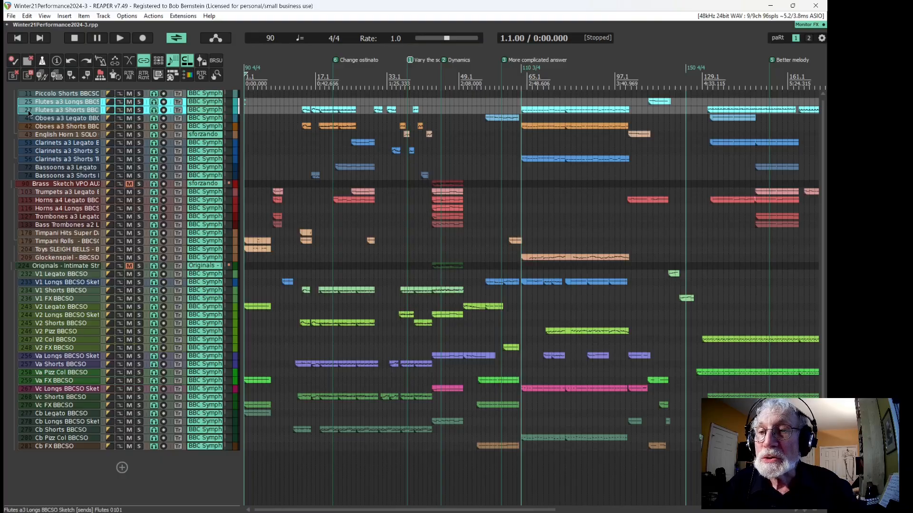
left_click_drag(34, 105, 35, 167)
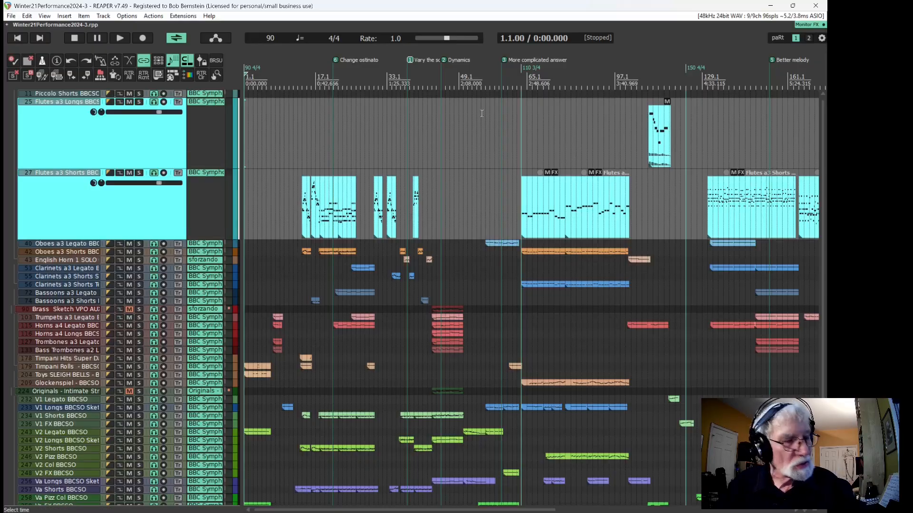
- Select all media items on the two flute tracks and open them in the MIDI editor in notation view
scroll(481, 113, "down", 2)
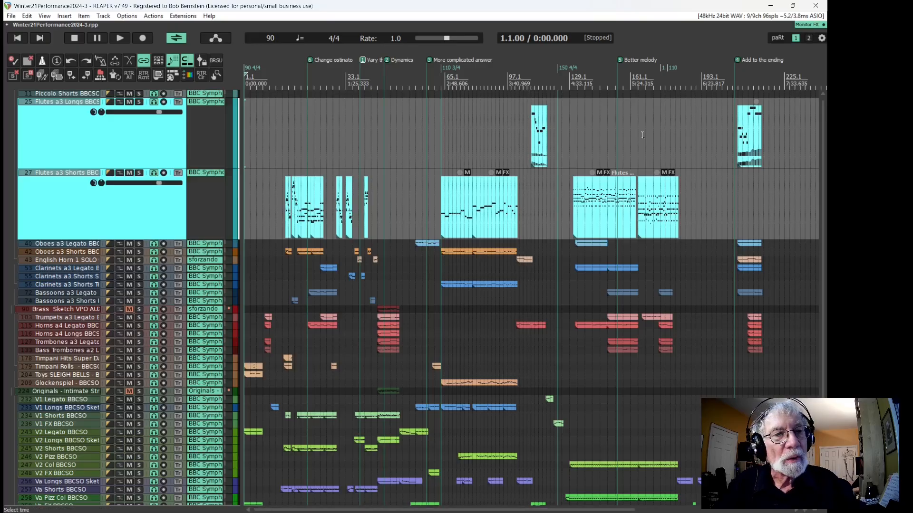
left_click_drag(805, 129, 237, 233)
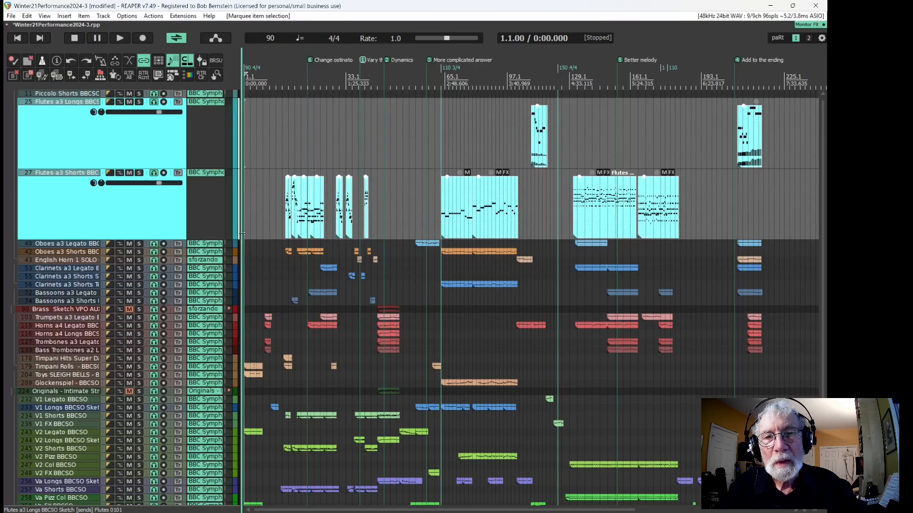
double_click(304, 191)
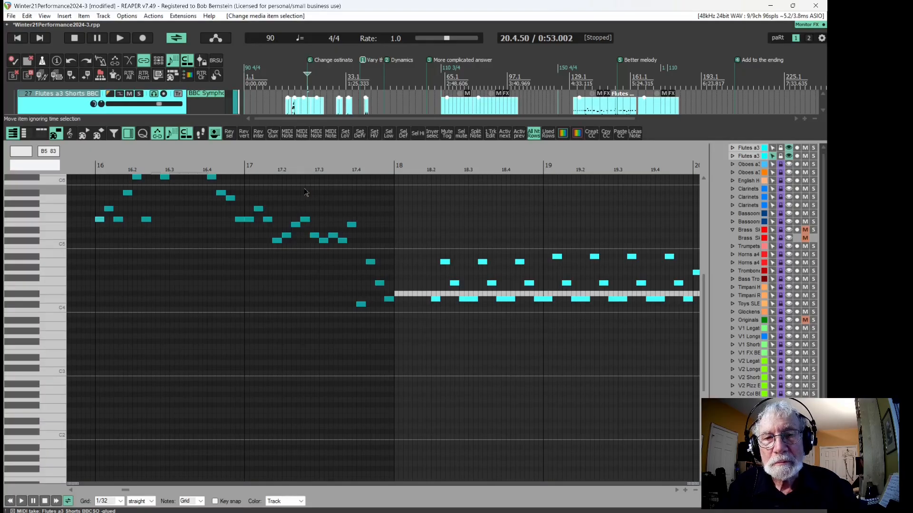
left_click(70, 135)
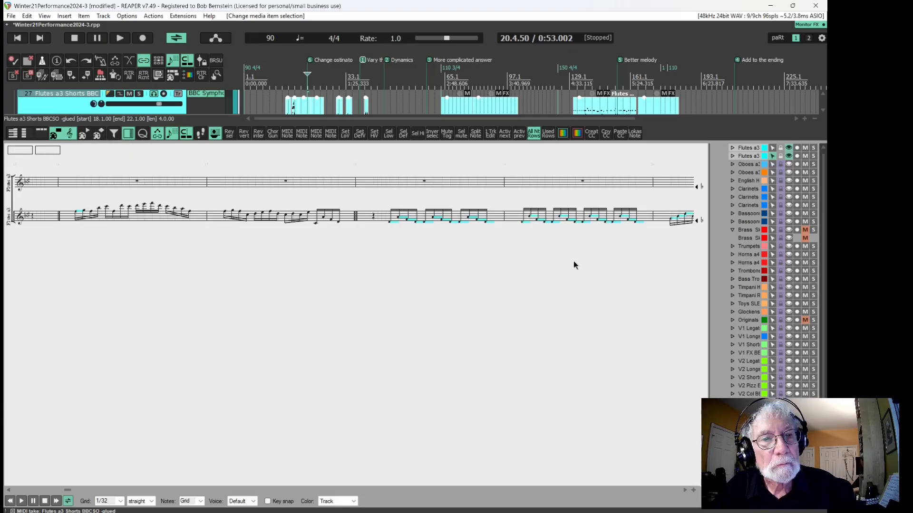
scroll(559, 253, "down", 4)
scroll(499, 305, "up", 5)
scroll(499, 305, "up", 2)
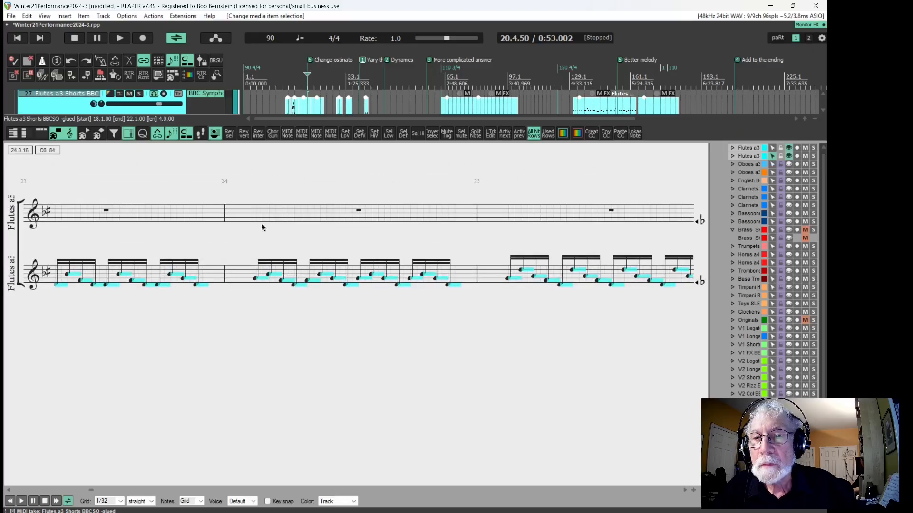
- Start a MusicXML notation export of the flute parts with the file name FlutesWinter21Performance2024-3.xml
right_click(17, 166)
mouse_move(28, 171)
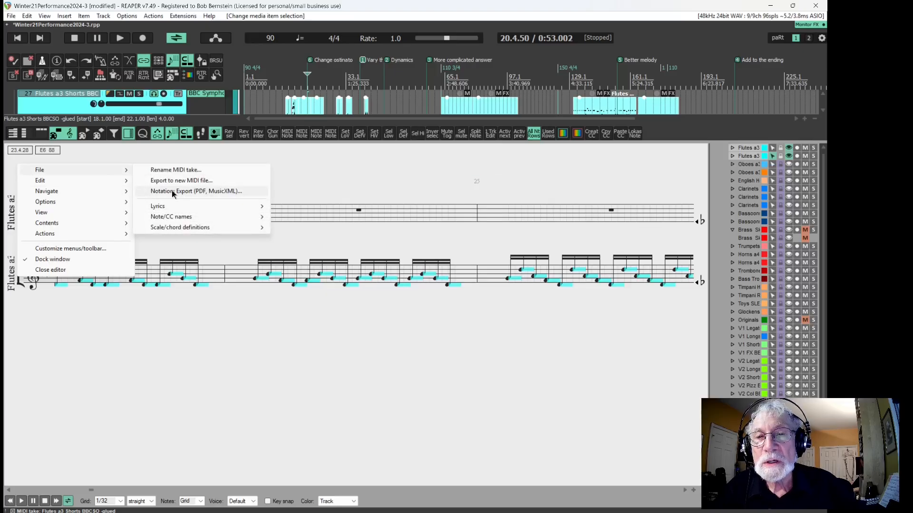
left_click(247, 190)
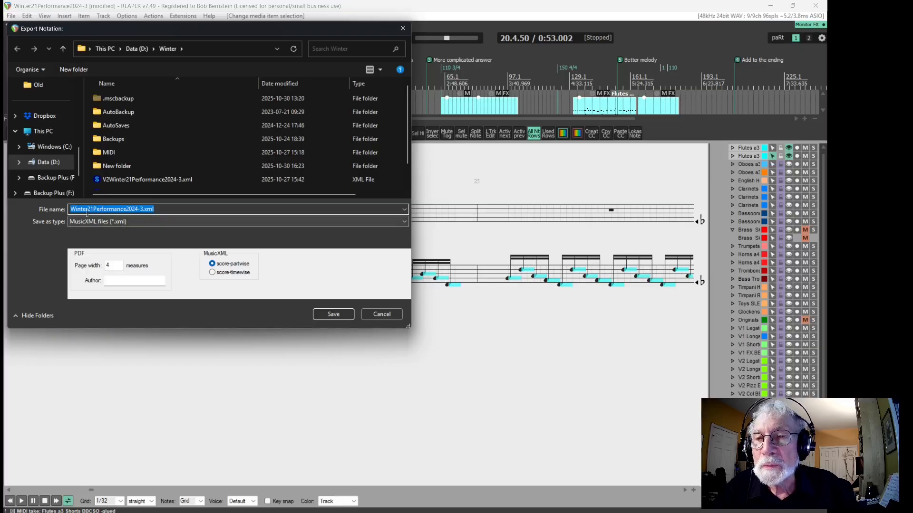
left_click(72, 208)
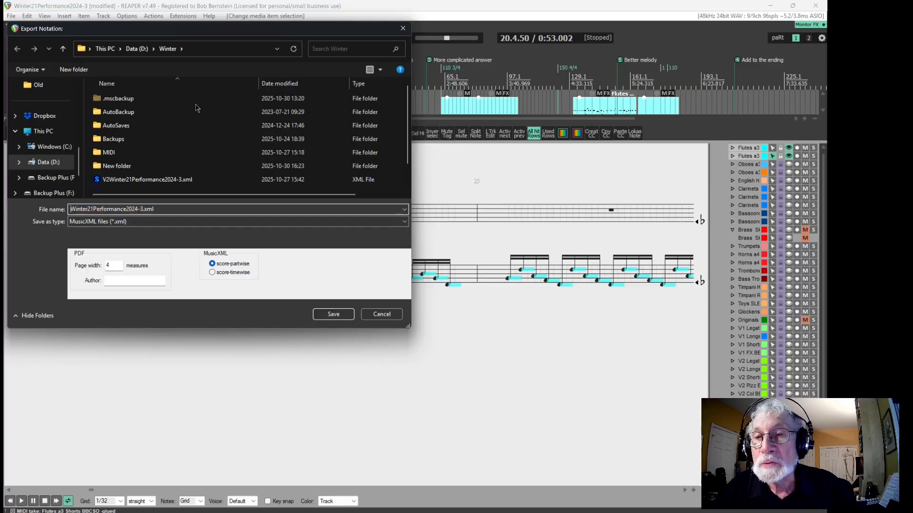
type("Flu")
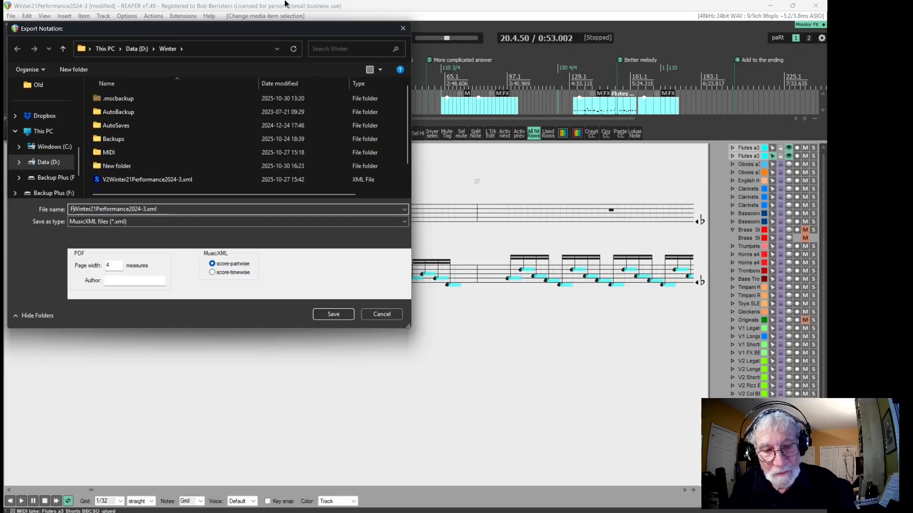
type("tes")
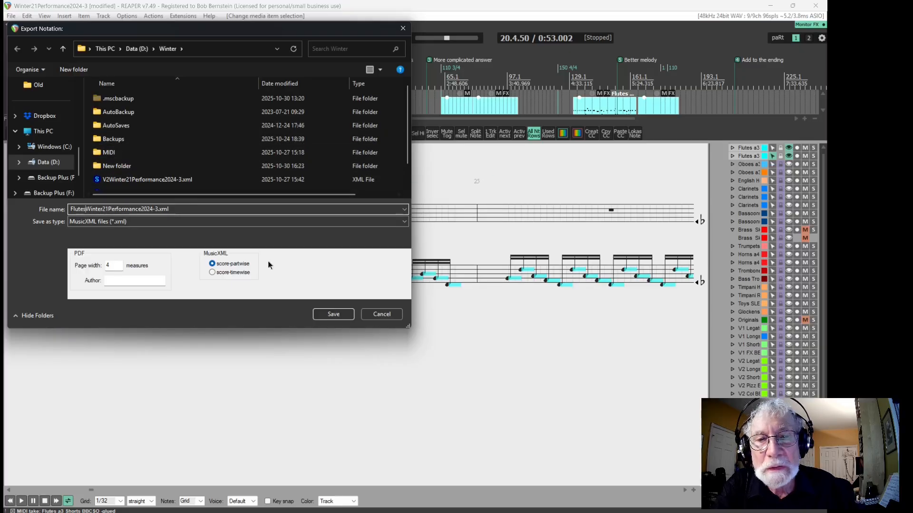
- Create a folder named XML inside the Winter folder and save the flutes notation export in it
right_click(182, 135)
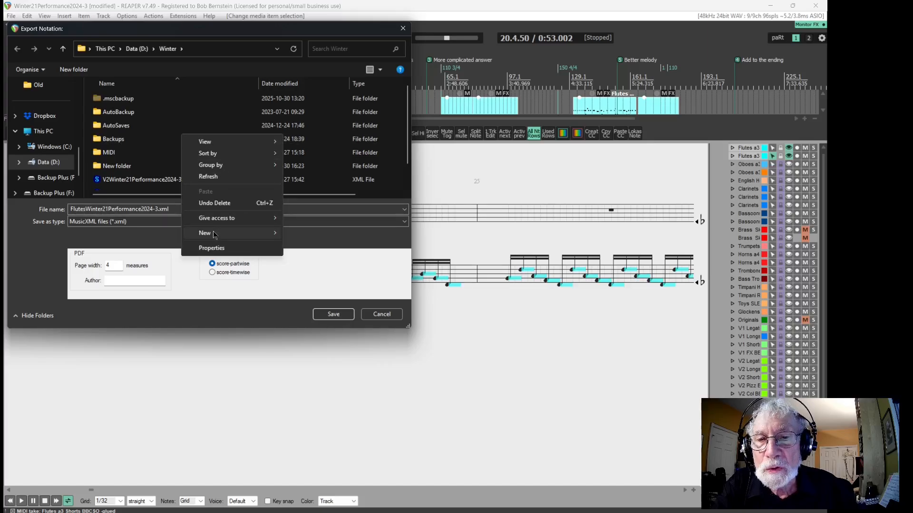
mouse_move(219, 233)
left_click(292, 237)
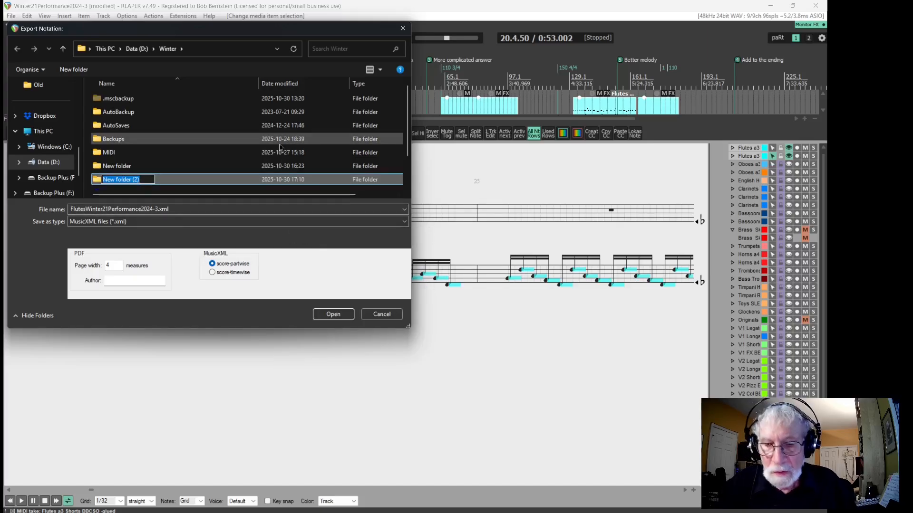
type("XML")
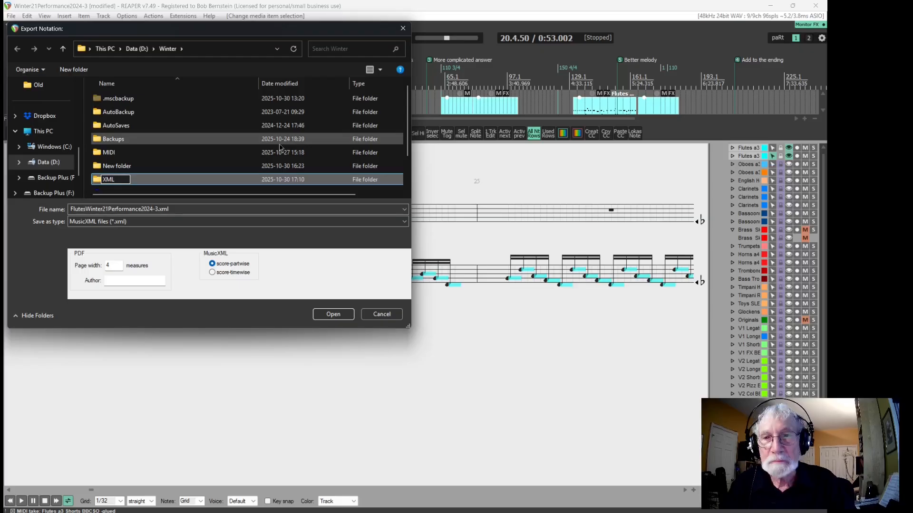
key("Return")
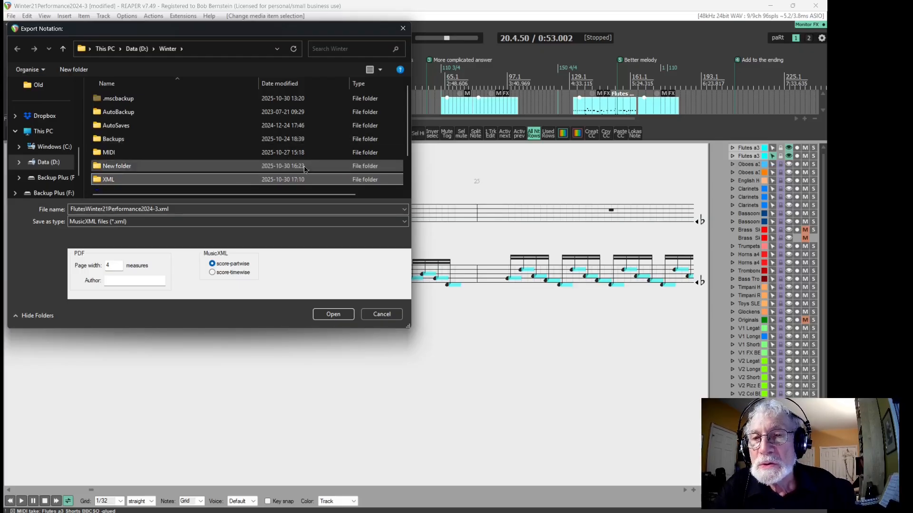
double_click(157, 179)
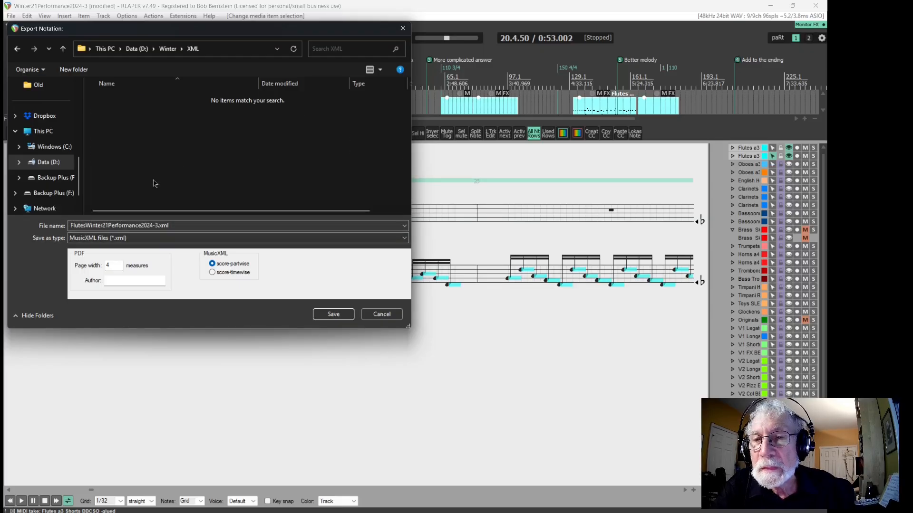
left_click(327, 315)
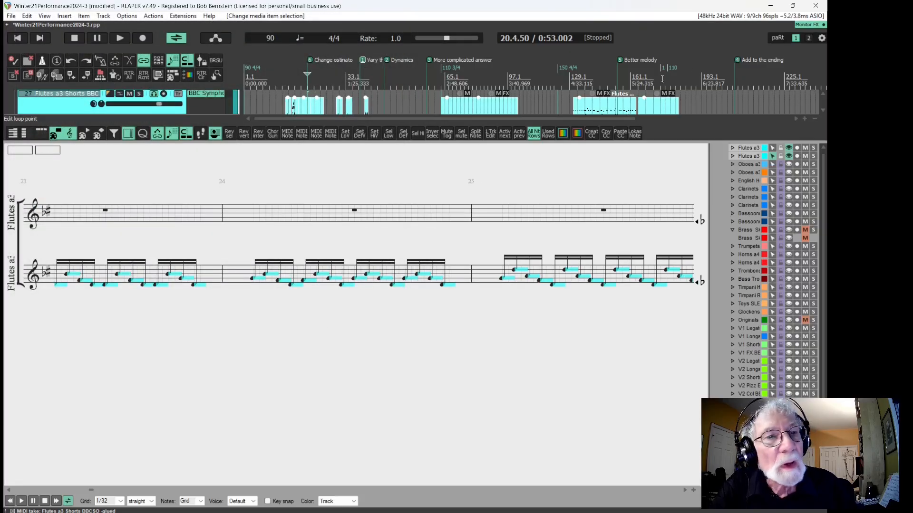
- Minimize the open programs and open FlutesWinter21Performance2024-3.xml from the D:\Winter\XML folder in MuseScore Studio
left_click(770, 6)
left_click(784, 8)
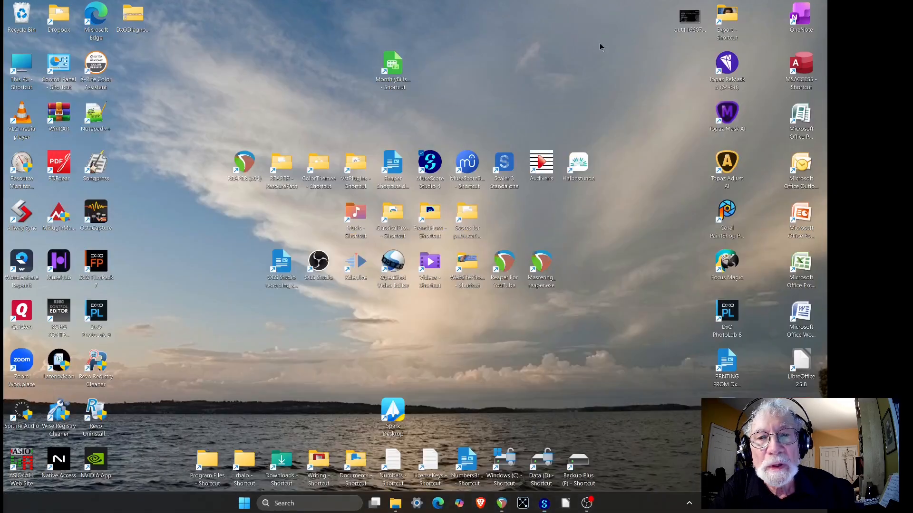
double_click(21, 65)
double_click(309, 90)
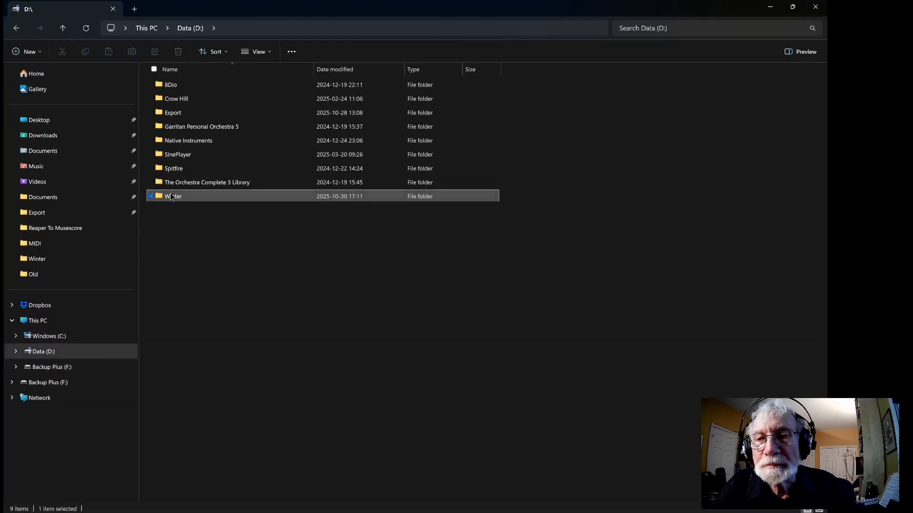
double_click(170, 193)
left_click(231, 69)
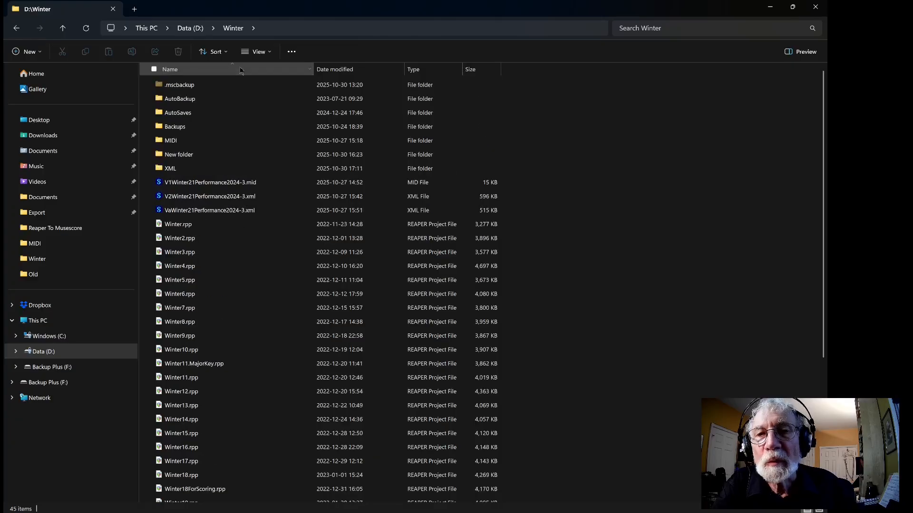
double_click(175, 170)
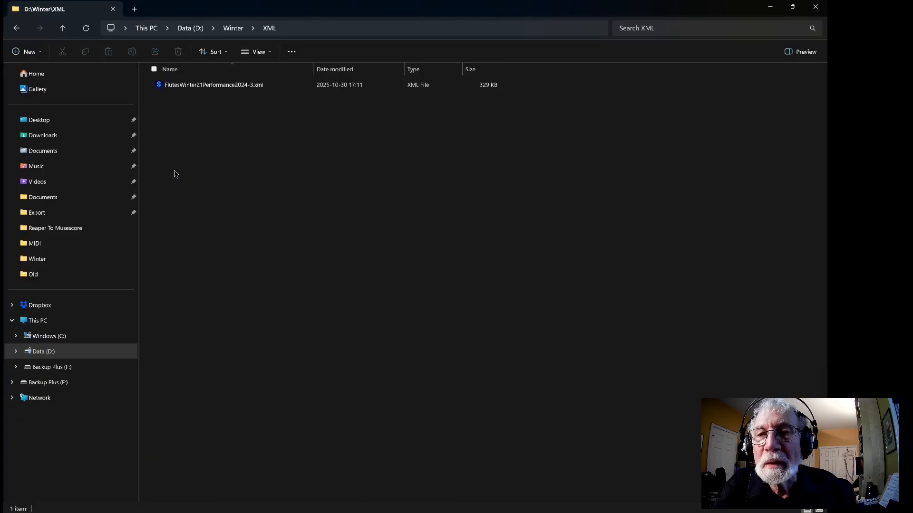
double_click(233, 87)
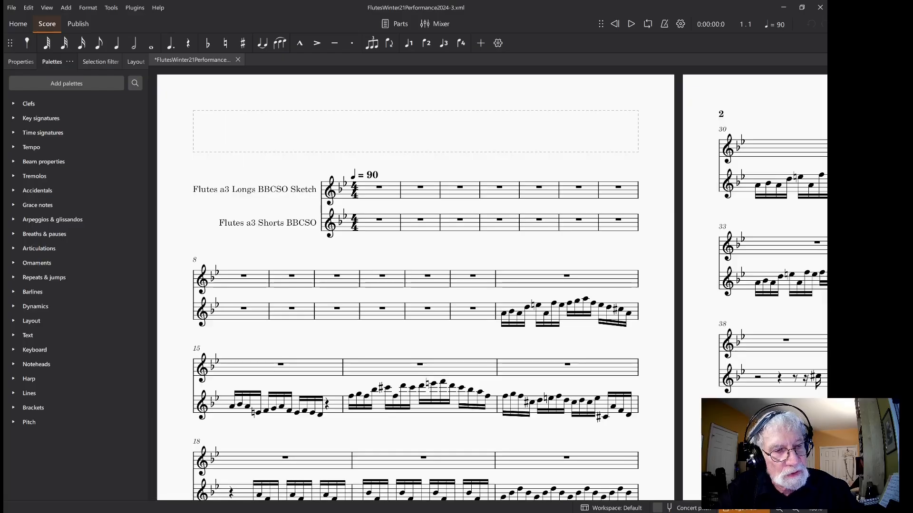
- Switch the flute score to continuous view and set its style to show a measure number every 1 measure
left_click(763, 472)
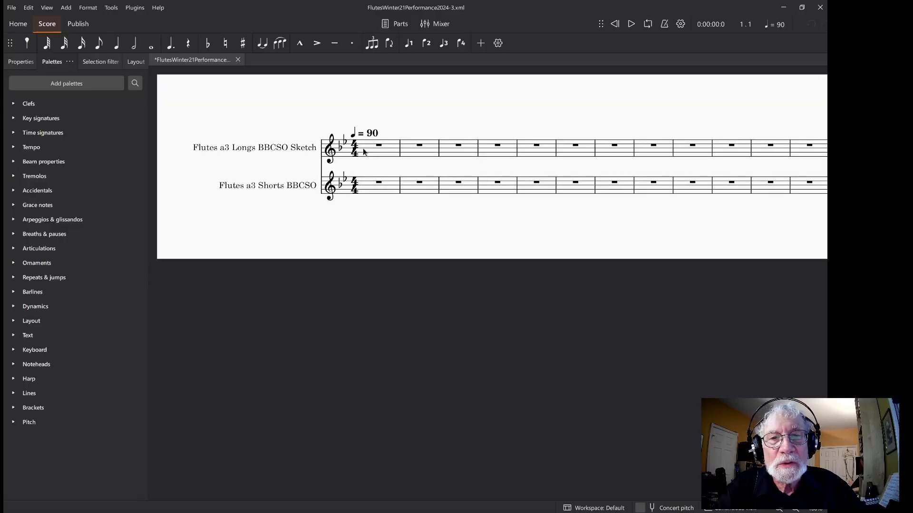
left_click(89, 8)
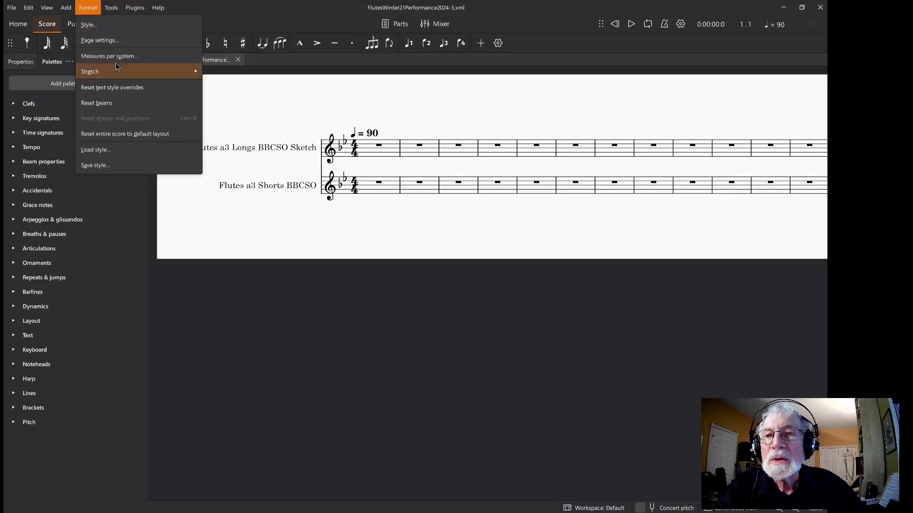
left_click(101, 25)
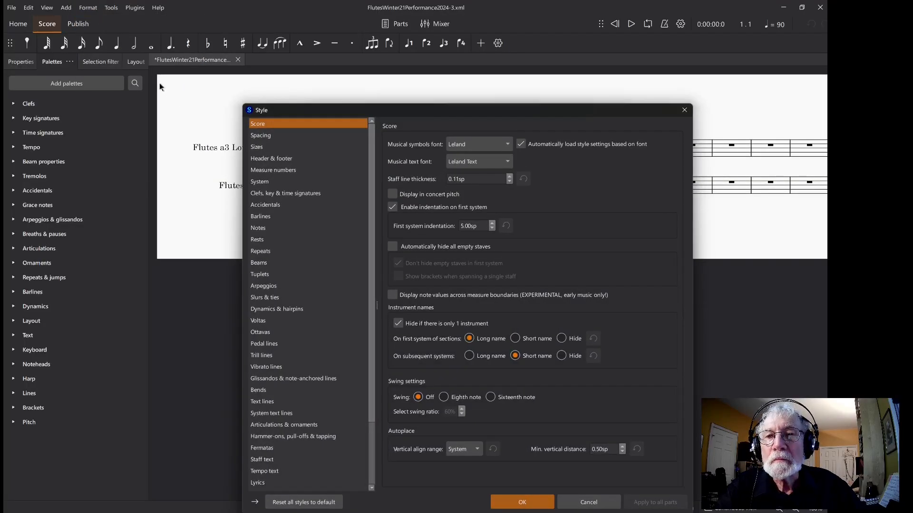
left_click(273, 170)
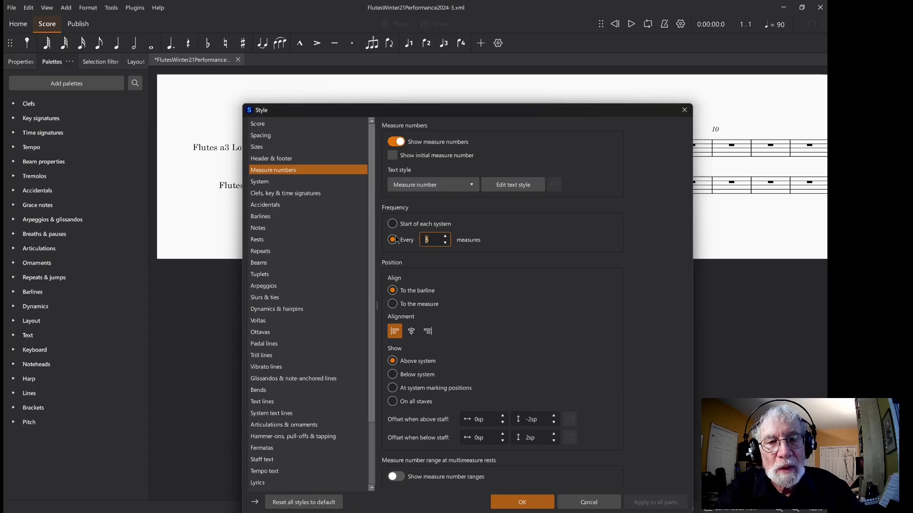
type("1")
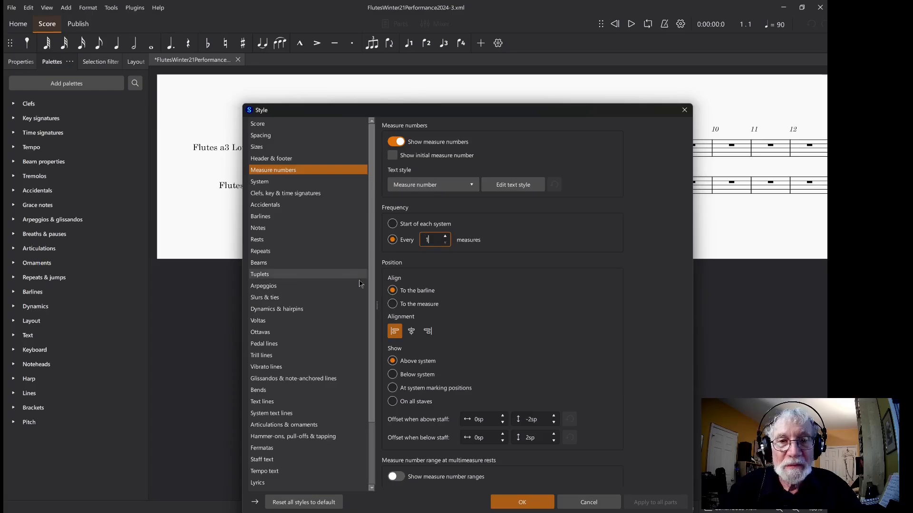
left_click(504, 503)
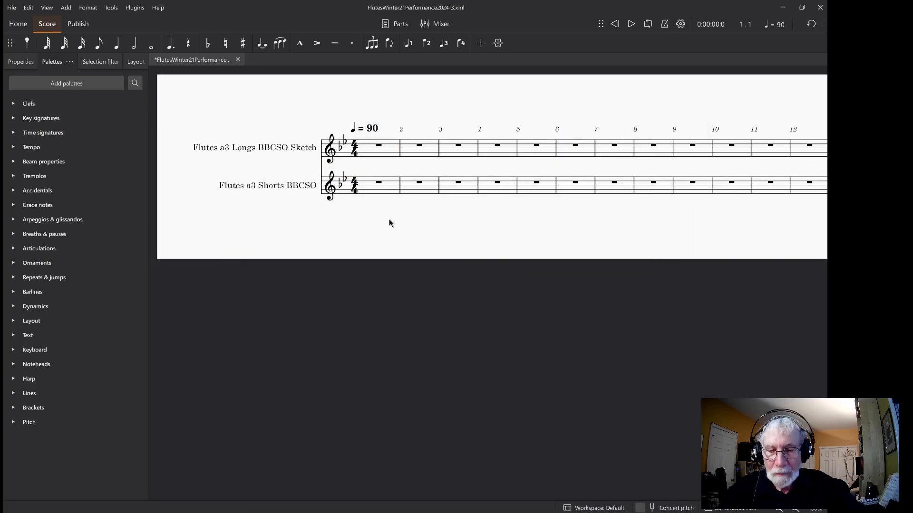
- Switch to REAPER to compare where the Flutes a3 Shorts notes start with the MuseScore measures, then return to the imported flute score
scroll(442, 185, "right", 10)
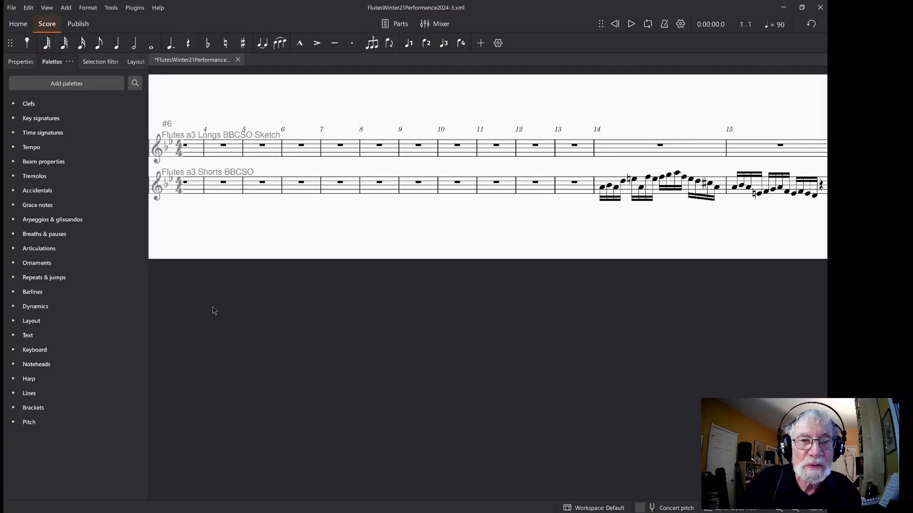
key("alt+Tab")
key("alt+Tab")
key("alt+Tab")
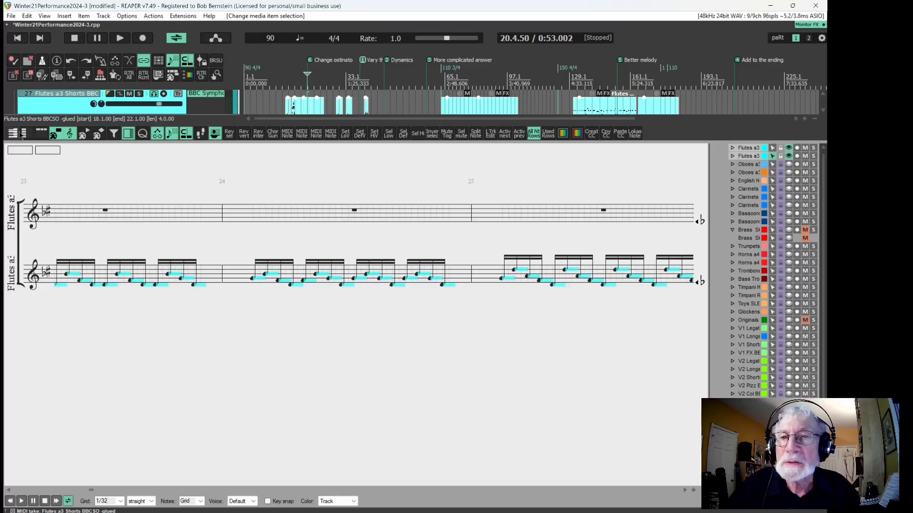
left_click(16, 134)
key("Escape")
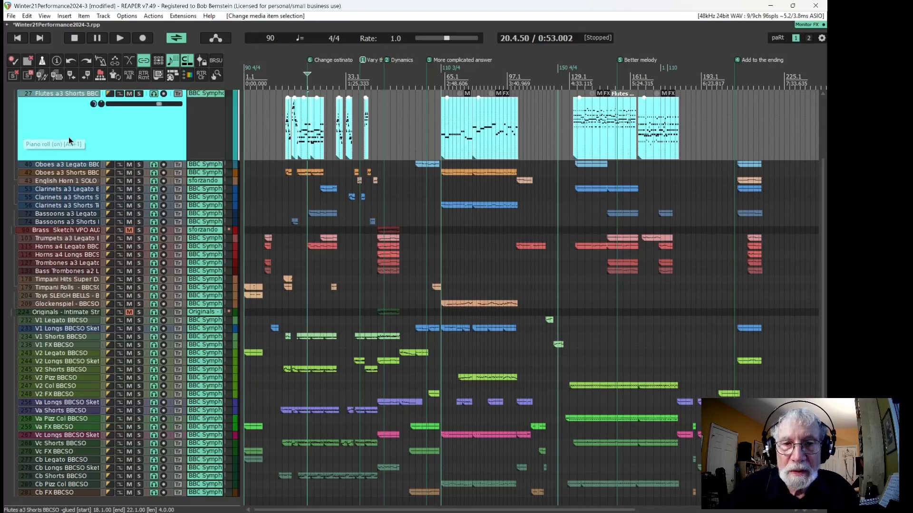
scroll(283, 117, "up", 10)
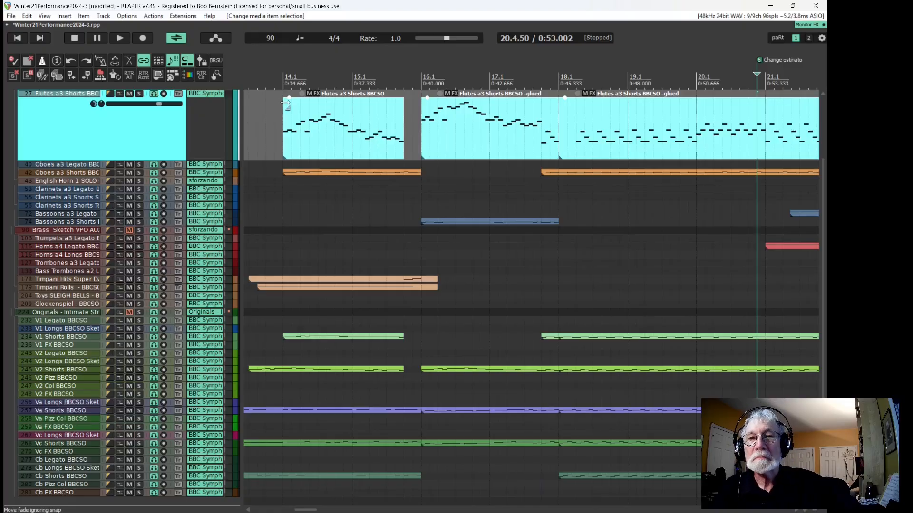
double_click(285, 119)
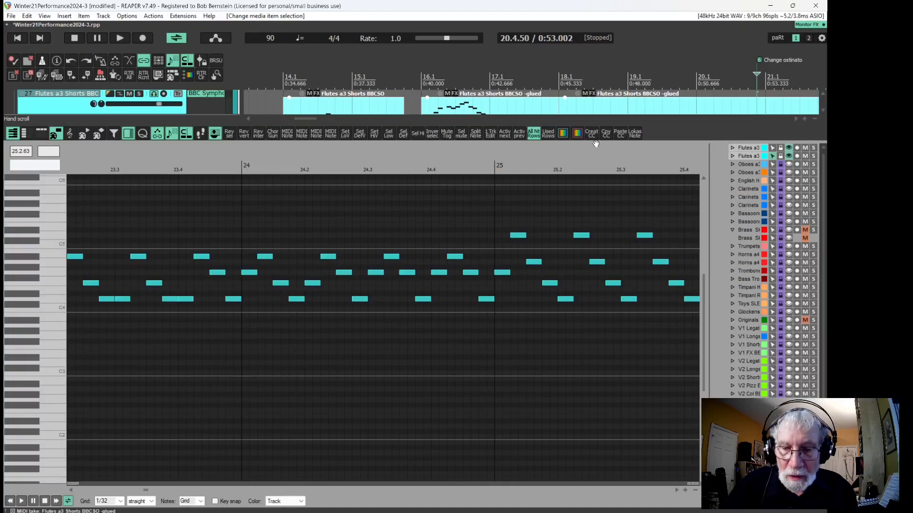
key("alt+Tab")
key("alt+Tab")
key("alt+Tab")
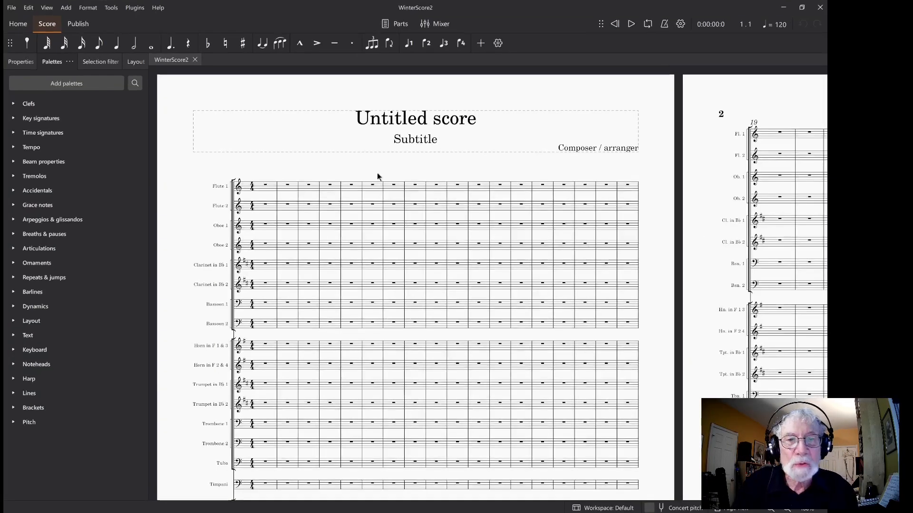
key("alt+Tab")
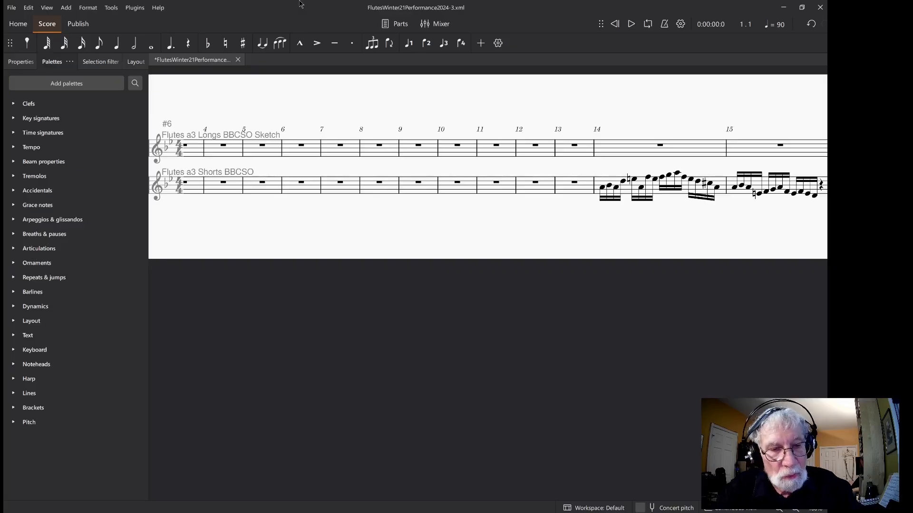
- Apply staccato to the whole Flutes a3 Shorts staff, from measure 1 to the end of the score
key("ctrl+Home")
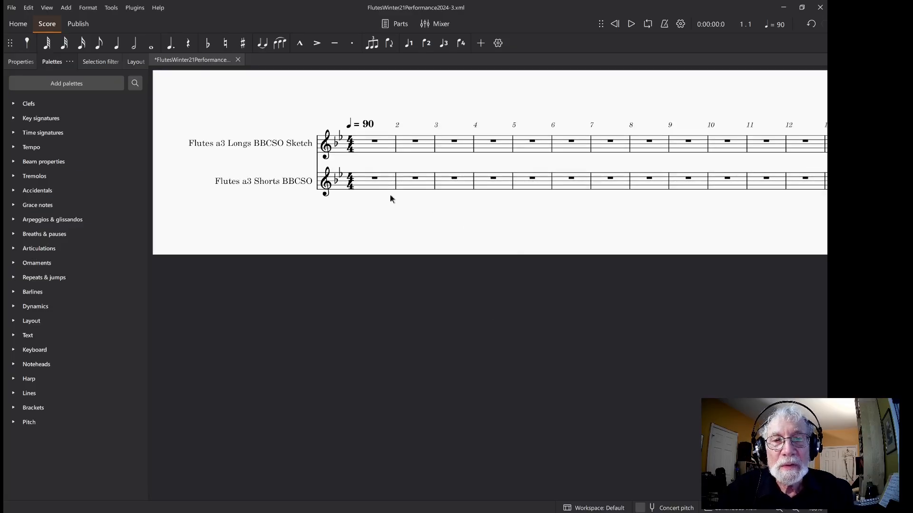
left_click(366, 185)
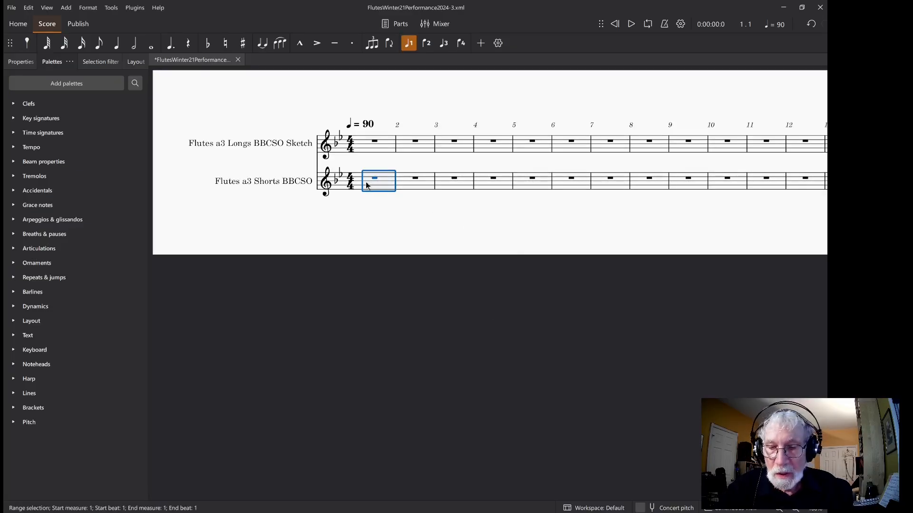
key("ctrl+shift+End")
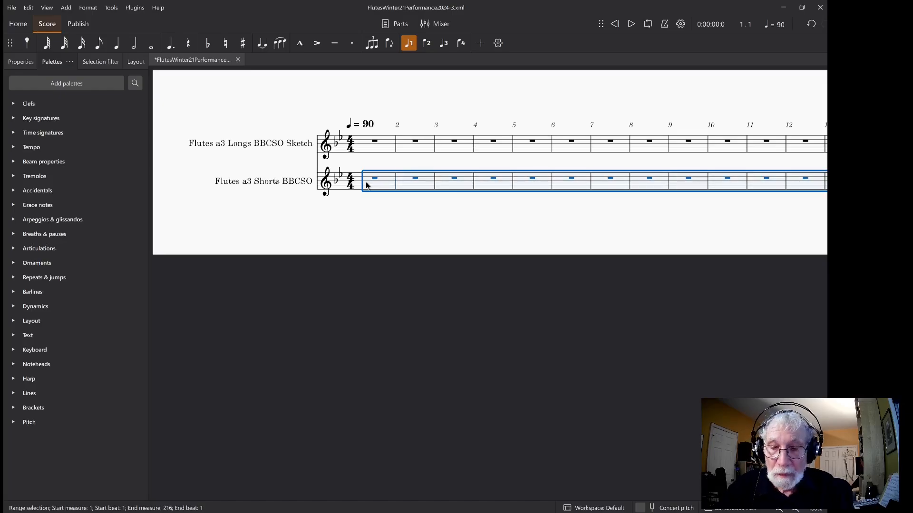
key("shift+s")
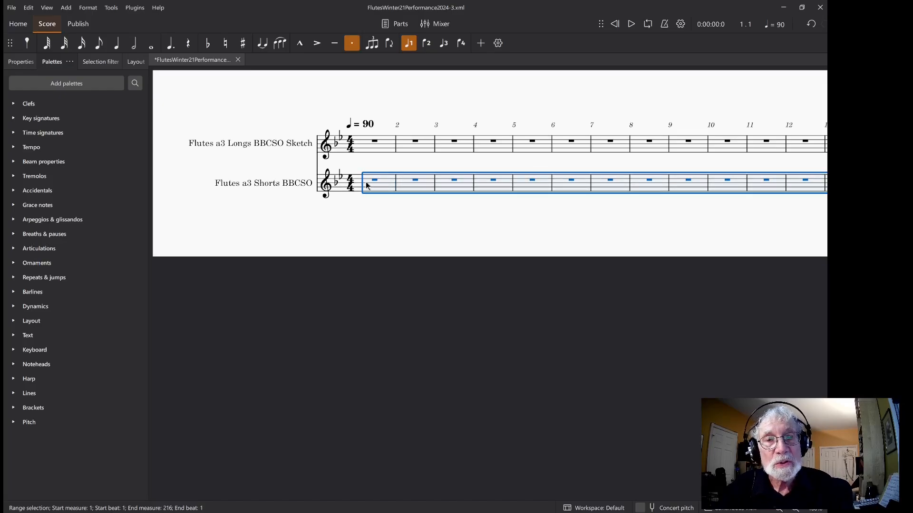
scroll(546, 205, "right", 10)
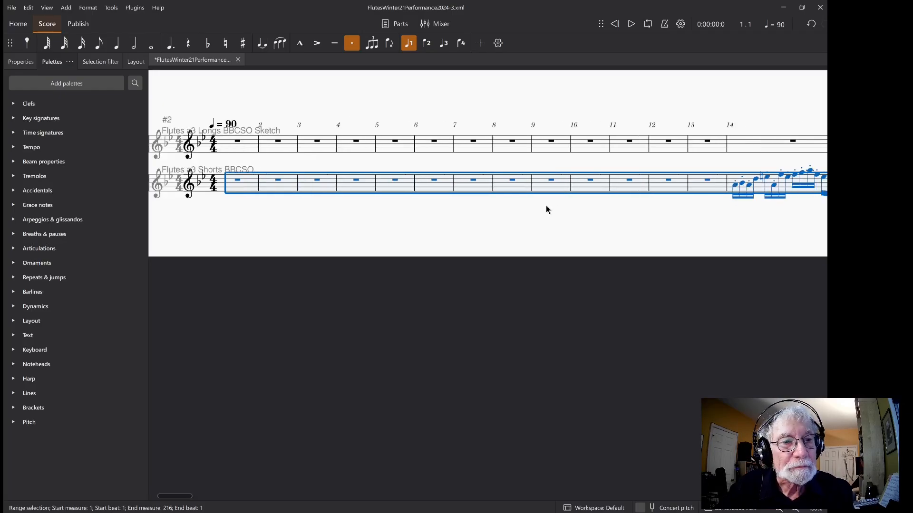
scroll(546, 208, "right", 15)
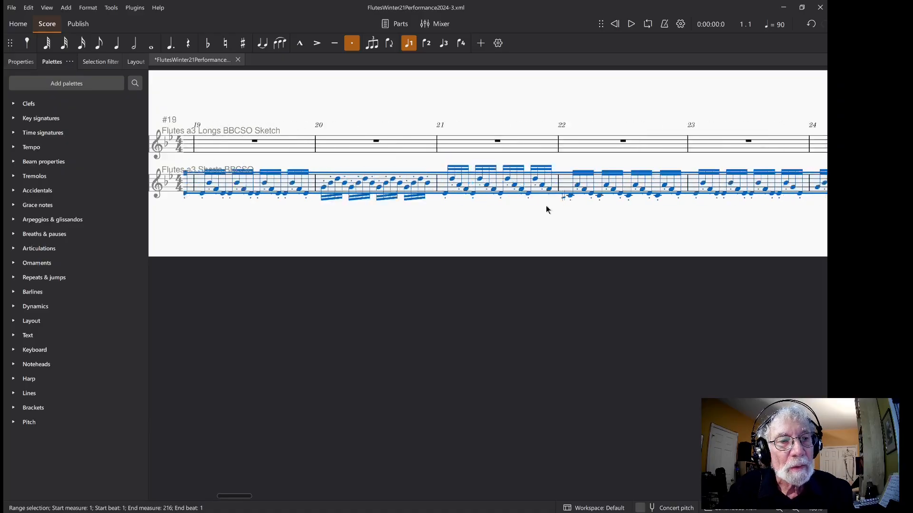
scroll(546, 205, "right", 15)
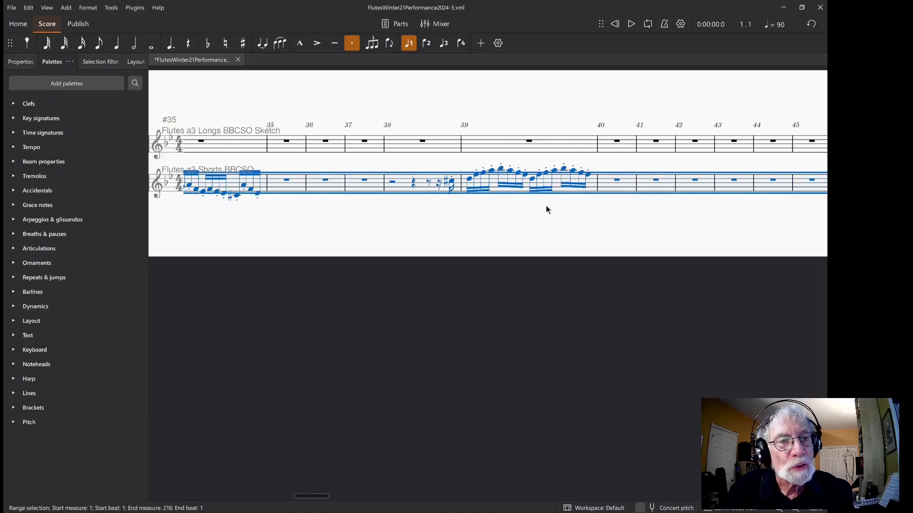
key("alt")
key("ctrl+Home")
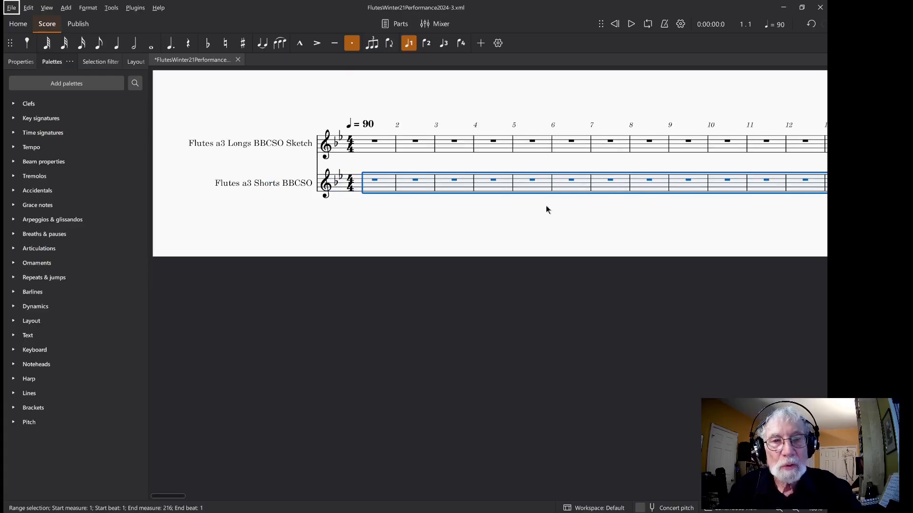
- Select both flute staves from measure 1 to the end and implode them onto the Flutes a3 Longs staff
left_click(377, 149)
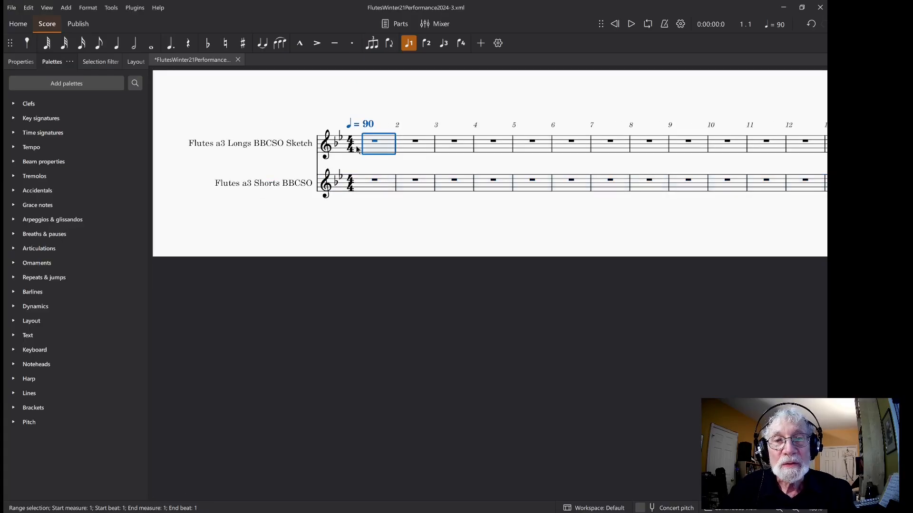
left_click(364, 184, "shift")
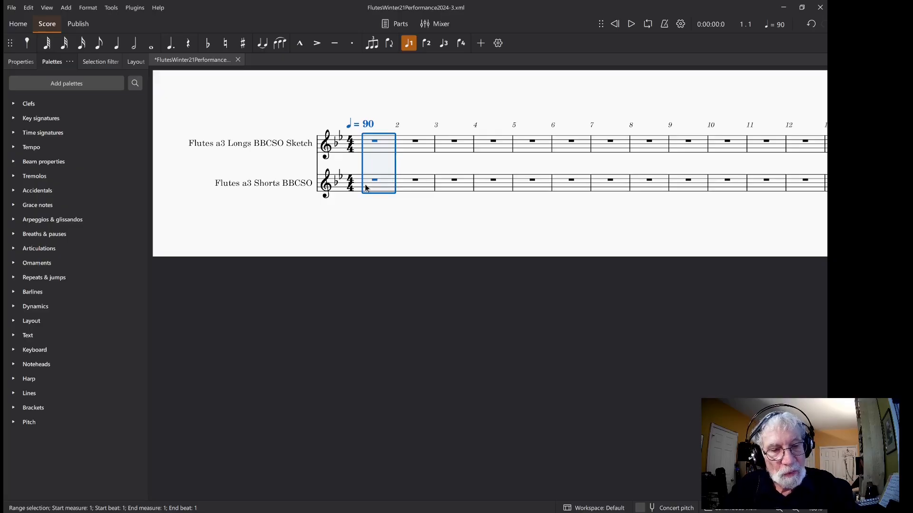
key("ctrl+shift+End")
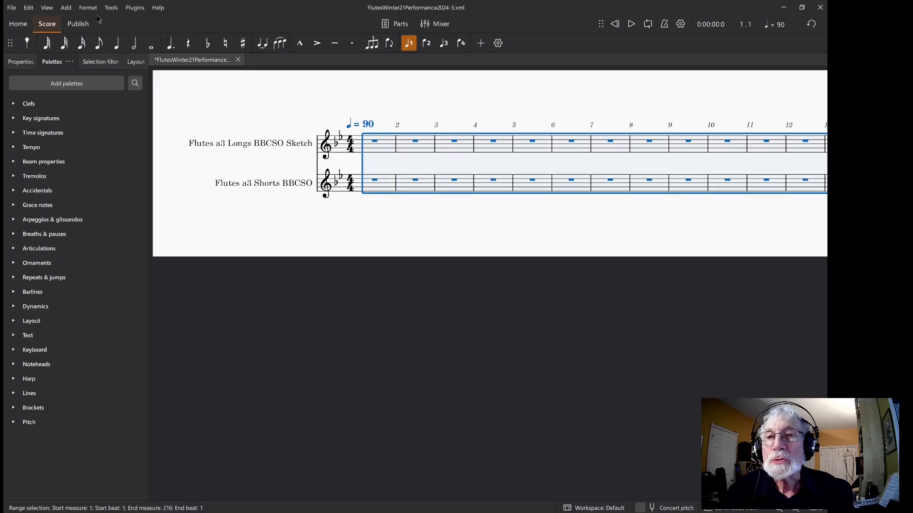
left_click(112, 8)
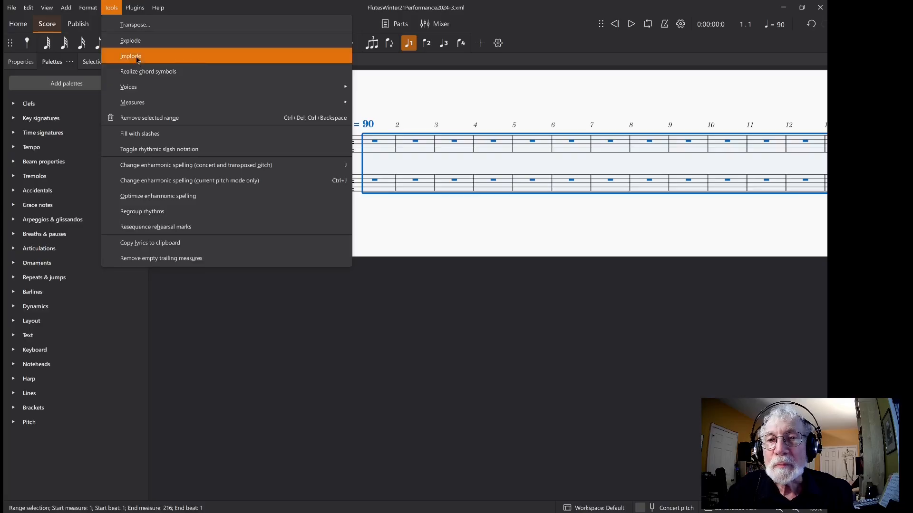
left_click(136, 57)
scroll(518, 199, "right", 10)
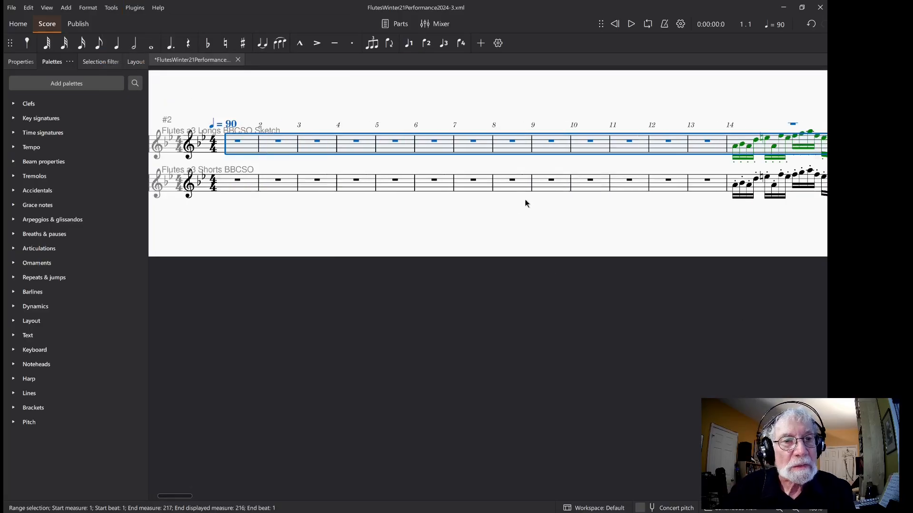
- Move the imploded notes on the Flutes a3 Longs staff to voice 1 and apply staccato to them
key("alt")
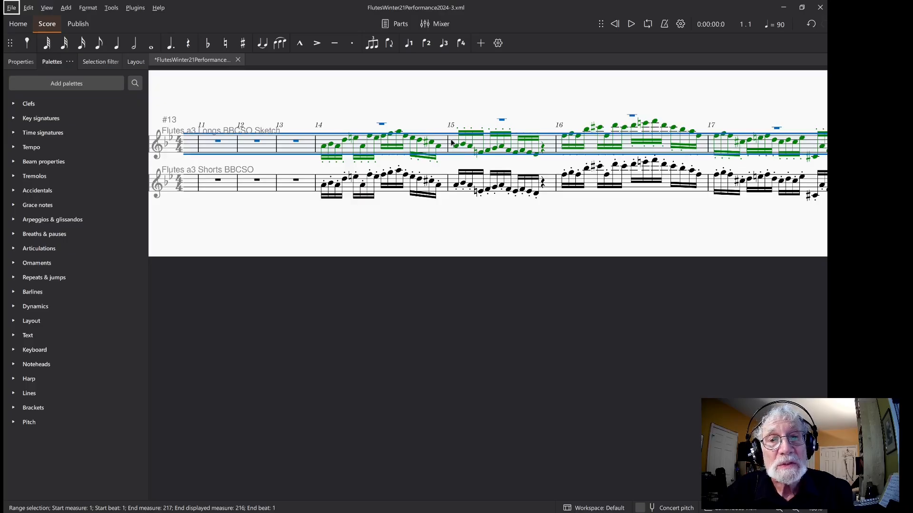
left_click(409, 48)
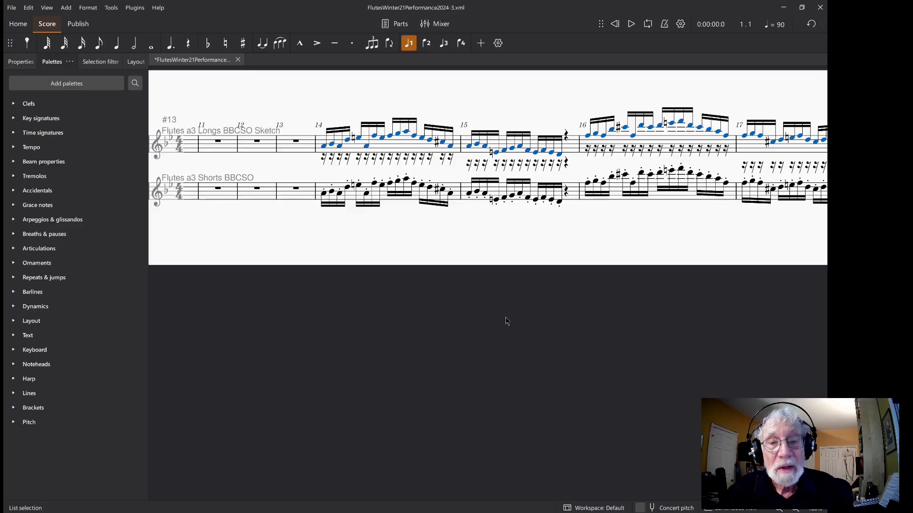
key("shift+s")
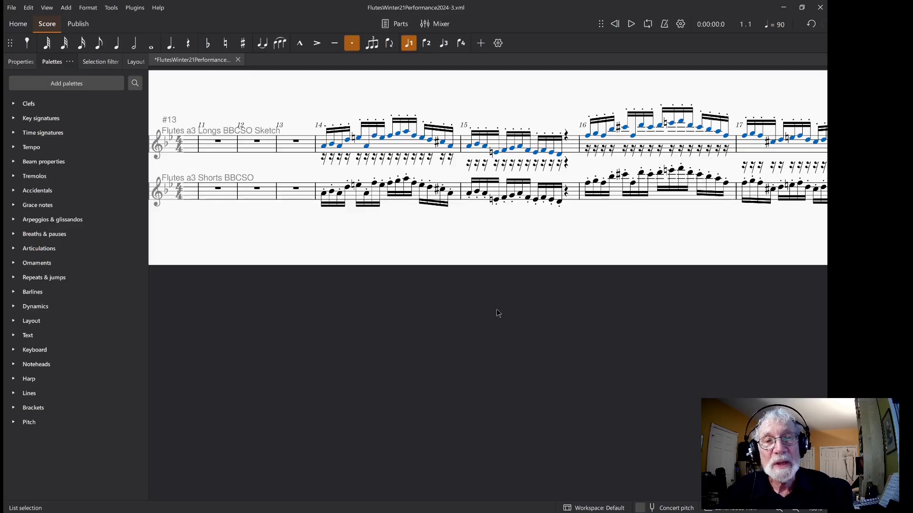
- Select all voice 2 rests on the Flutes a3 Longs staff from measure 14 to the end and delete them
left_click(322, 144)
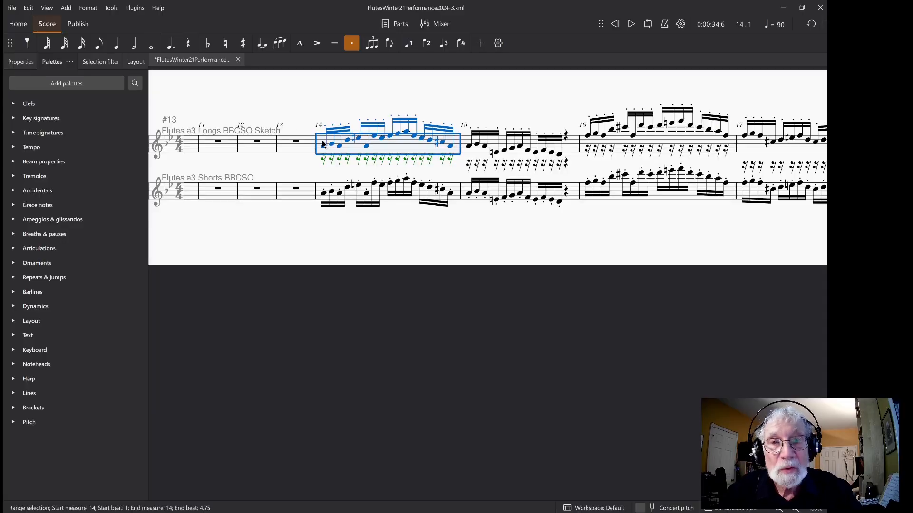
key("ctrl+shift+End")
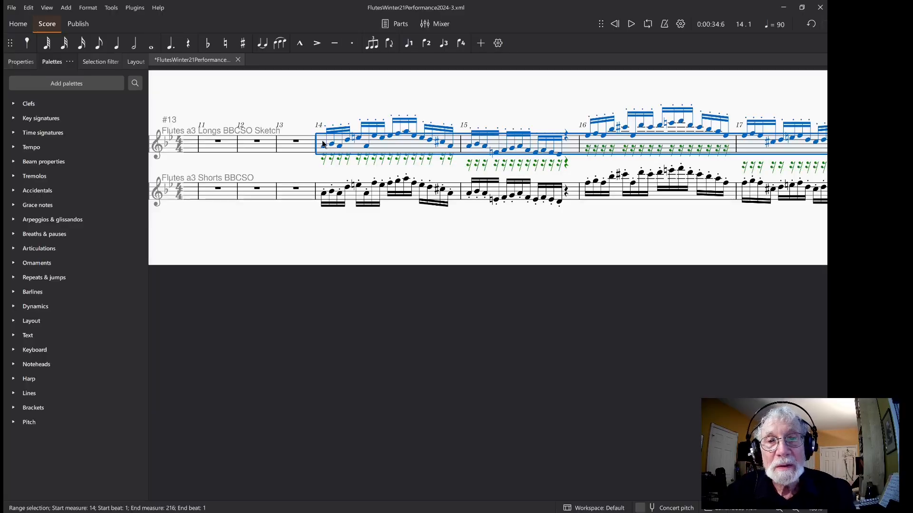
right_click(360, 161)
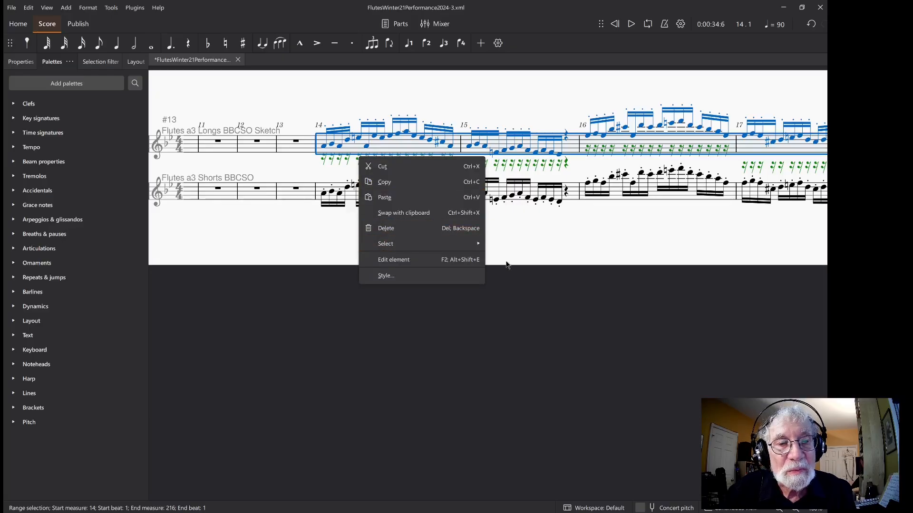
mouse_move(473, 243)
left_click(549, 243)
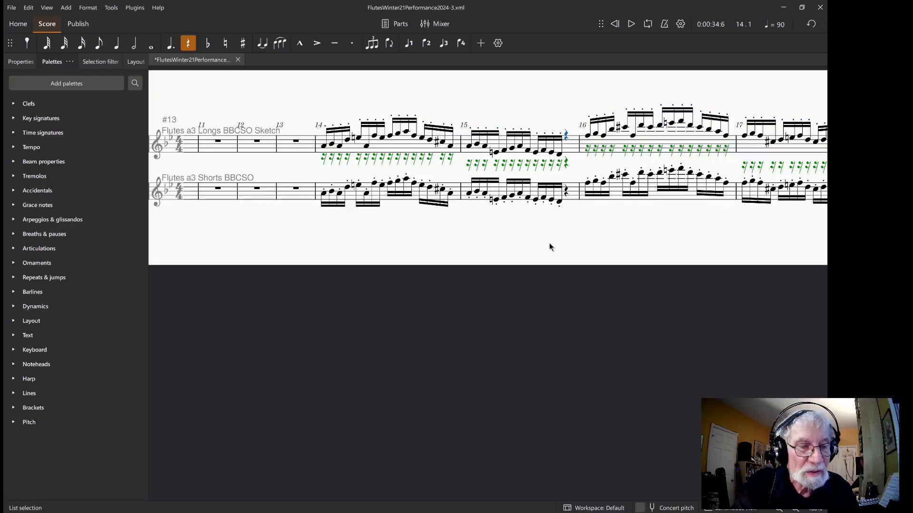
key("Delete")
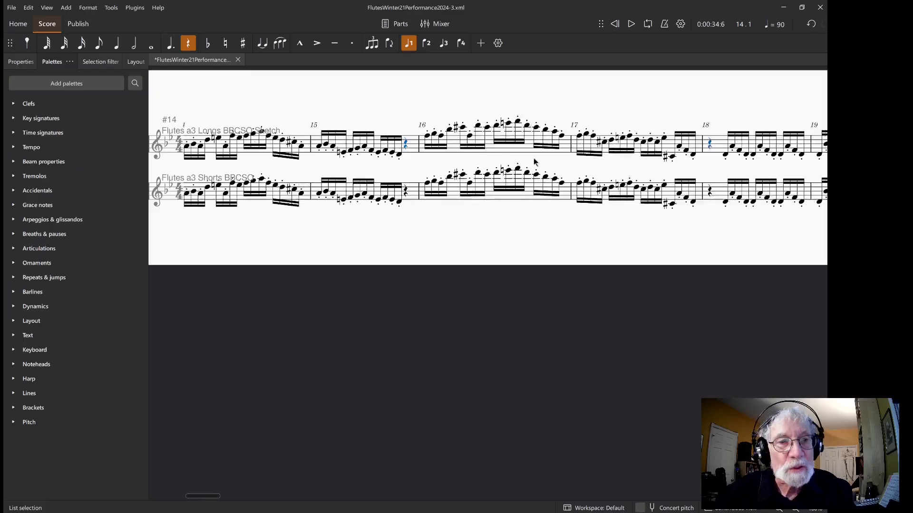
scroll(536, 162, "right", 10)
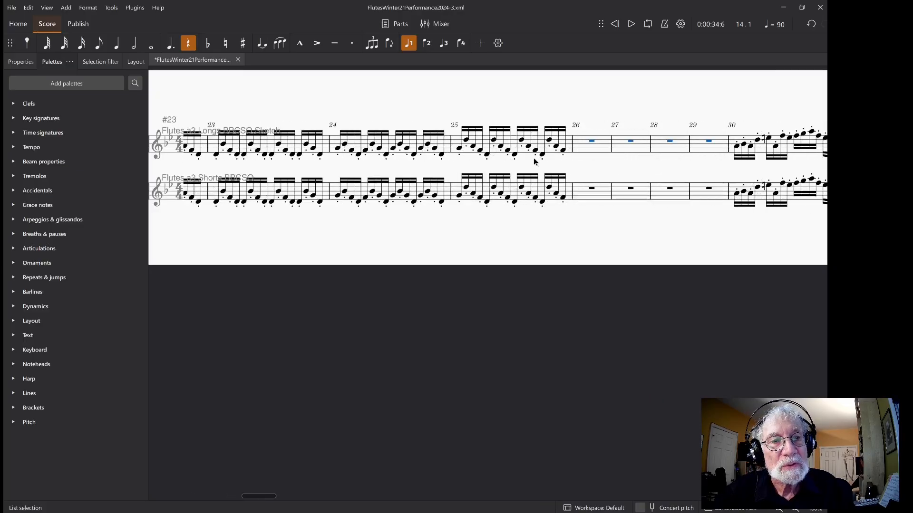
- Review the cleaned-up Flutes a3 Longs staff against the Flutes a3 Shorts staff through to the end of the score
scroll(535, 162, "right", 15)
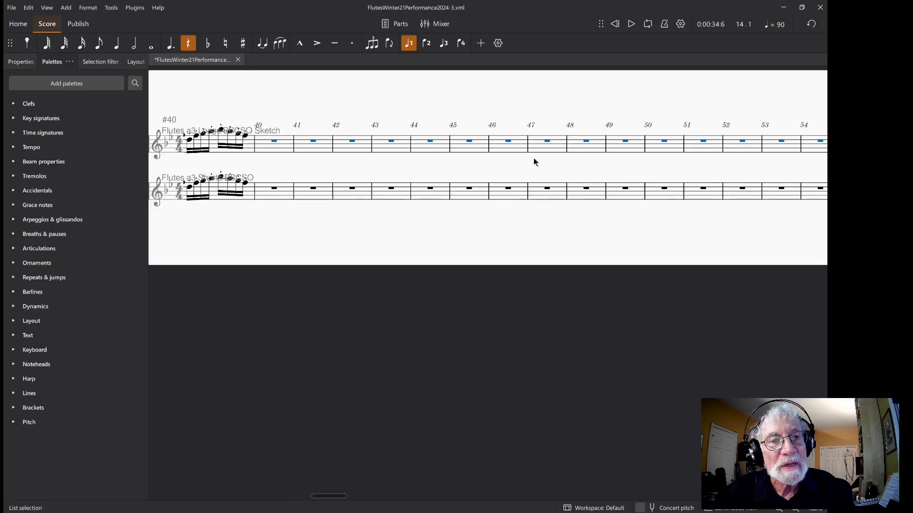
scroll(533, 158, "right", 18)
key("alt")
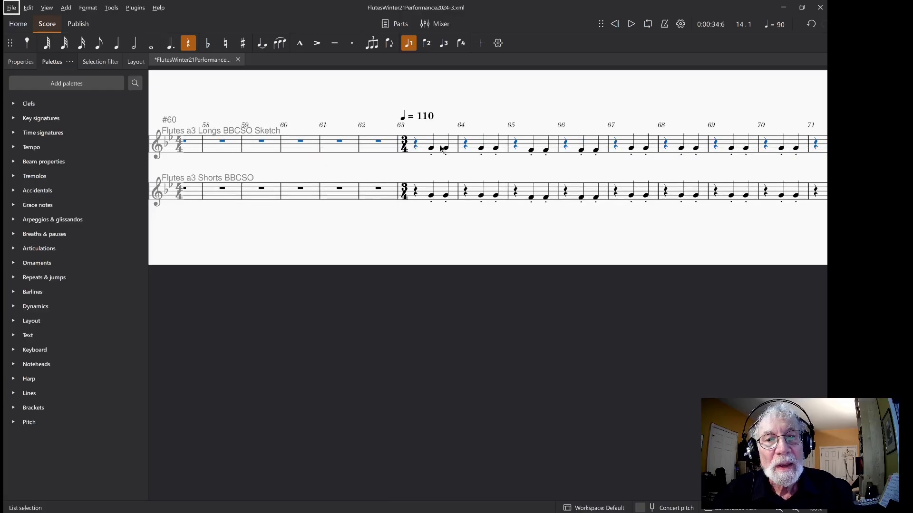
left_click(438, 145)
scroll(445, 163, "right", 20)
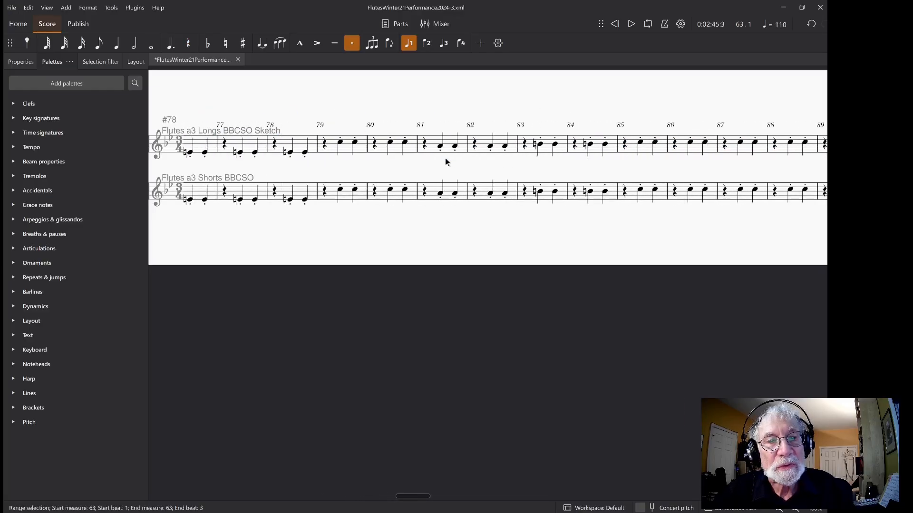
scroll(445, 159, "right", 14)
key("alt")
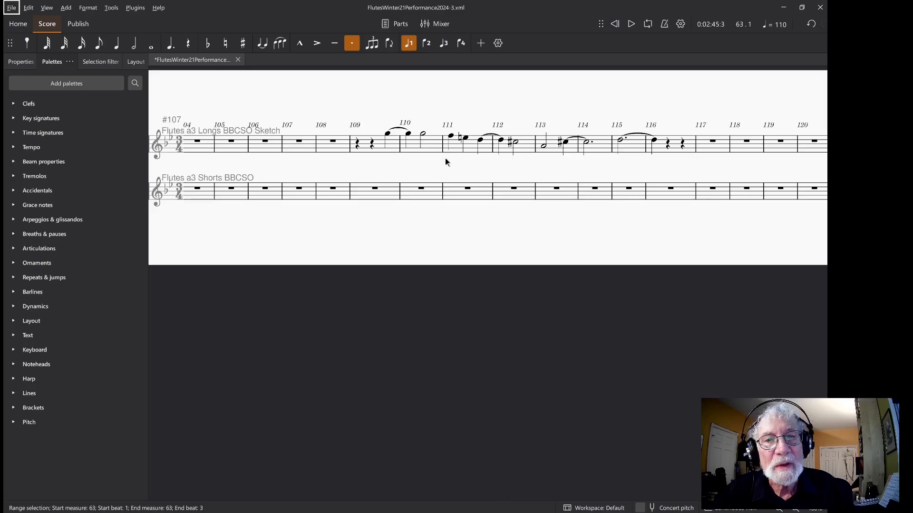
scroll(615, 147, "right", 20)
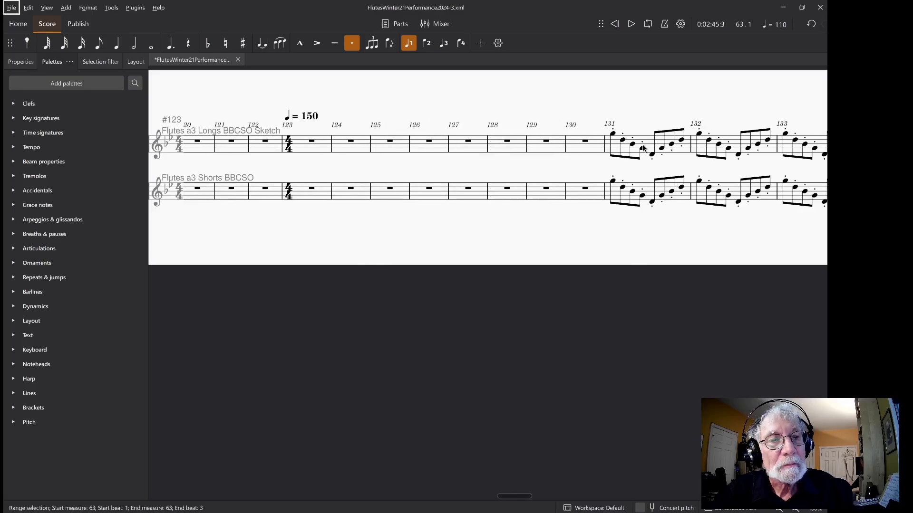
scroll(598, 141, "right", 14)
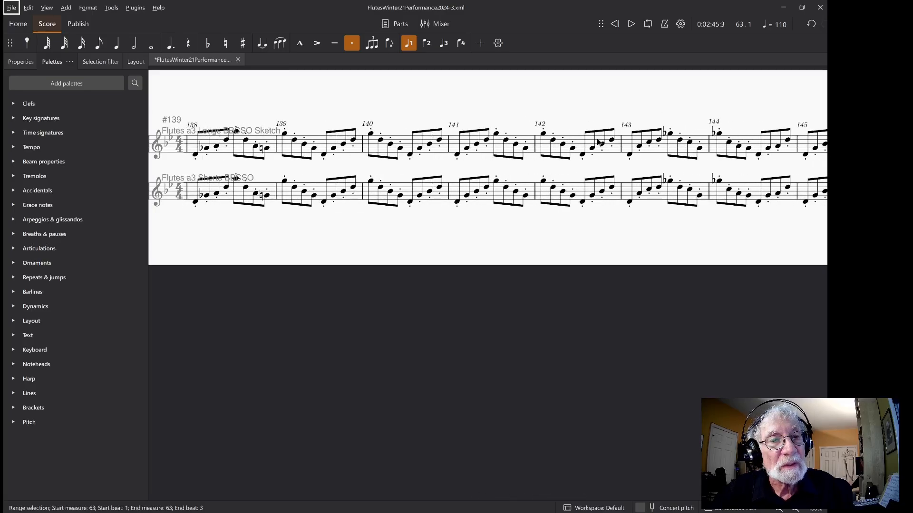
scroll(597, 141, "right", 17)
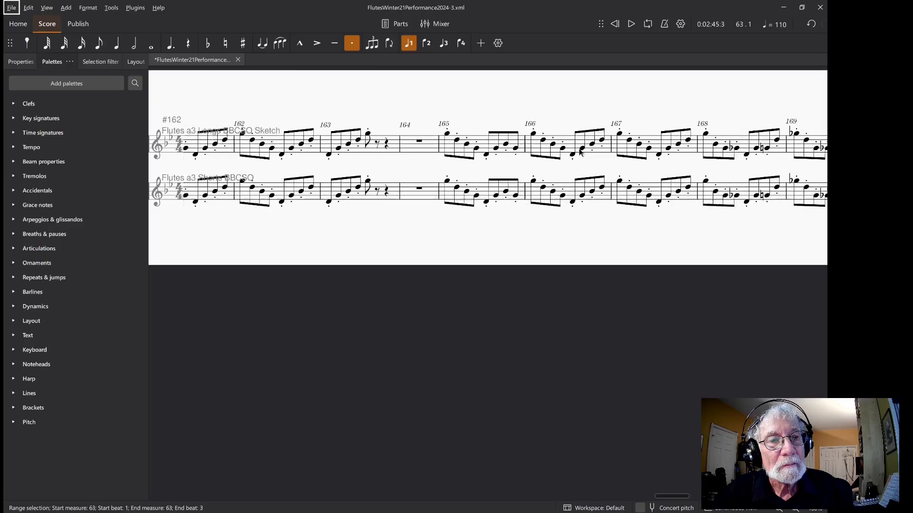
scroll(579, 150, "right", 20)
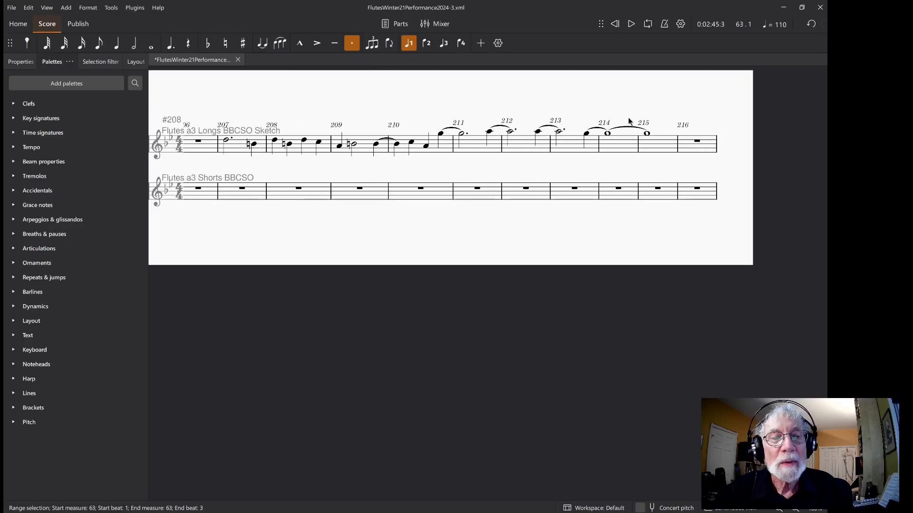
- Copy the whole Flutes a3 Longs staff, measures 1 to 216, and paste it into Flute 1 of WinterScore2 from measure 1
left_click(709, 145)
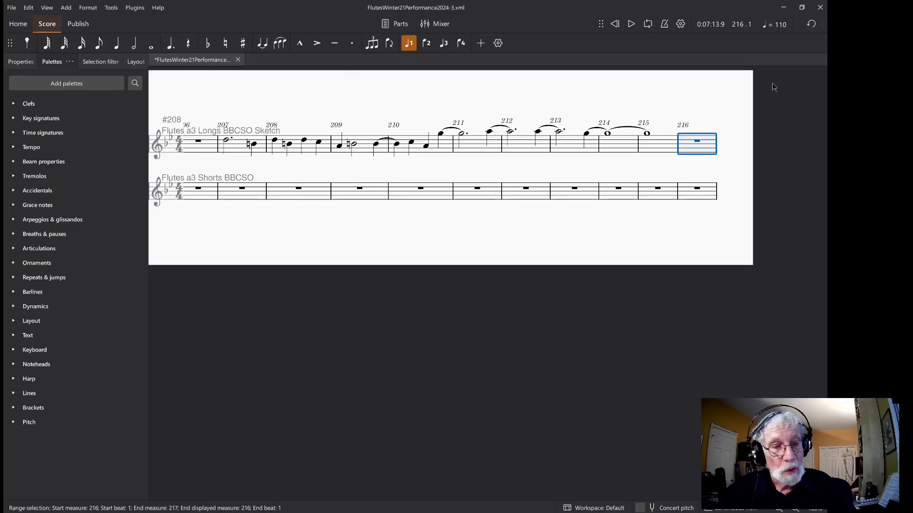
key("ctrl+shift+Home")
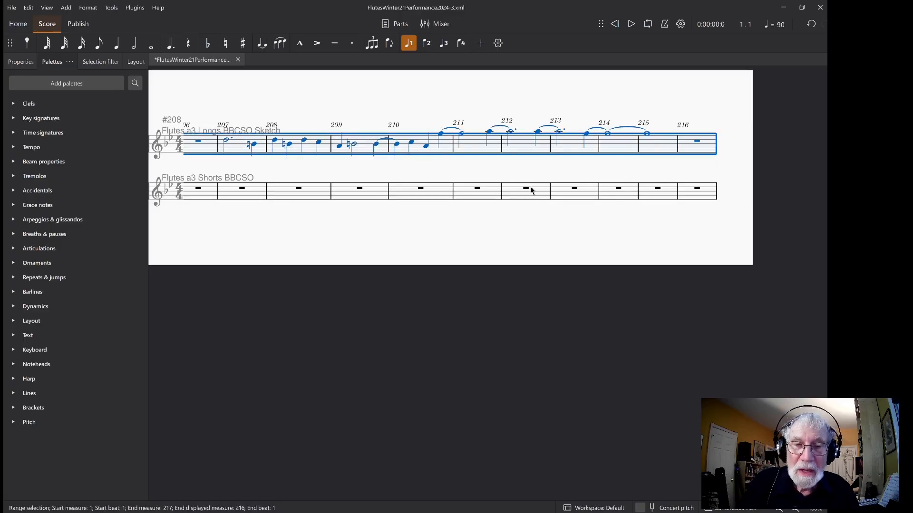
key("alt+Tab")
key("alt+Tab")
key("alt+Tab")
key("alt+Tab")
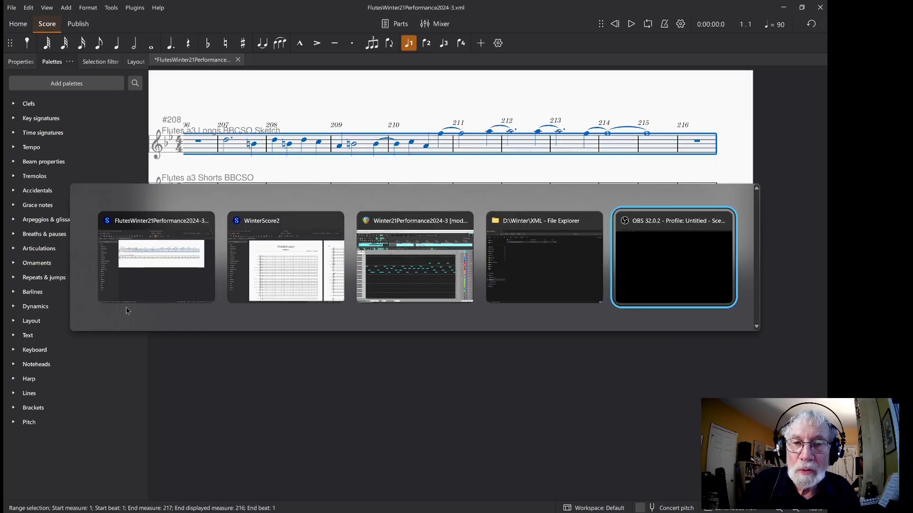
key("alt+Tab")
key("alt+Tab")
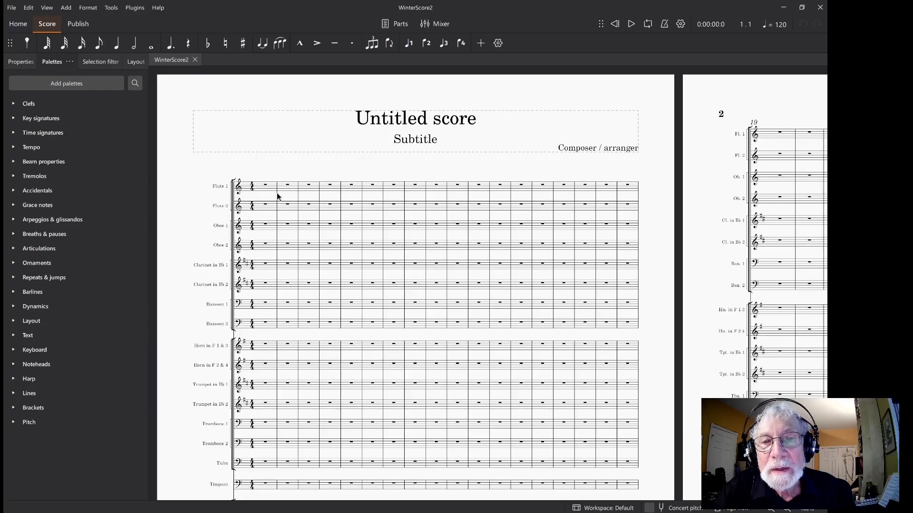
left_click(261, 190)
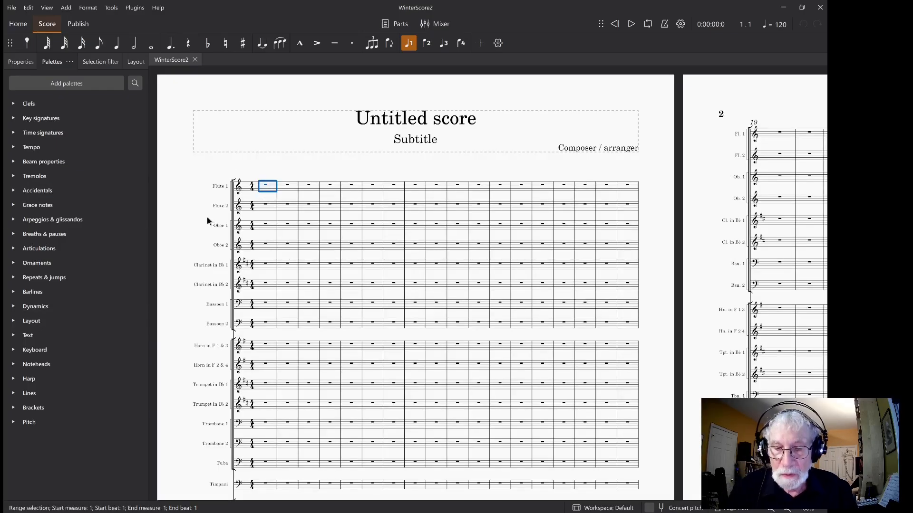
key("ctrl+v")
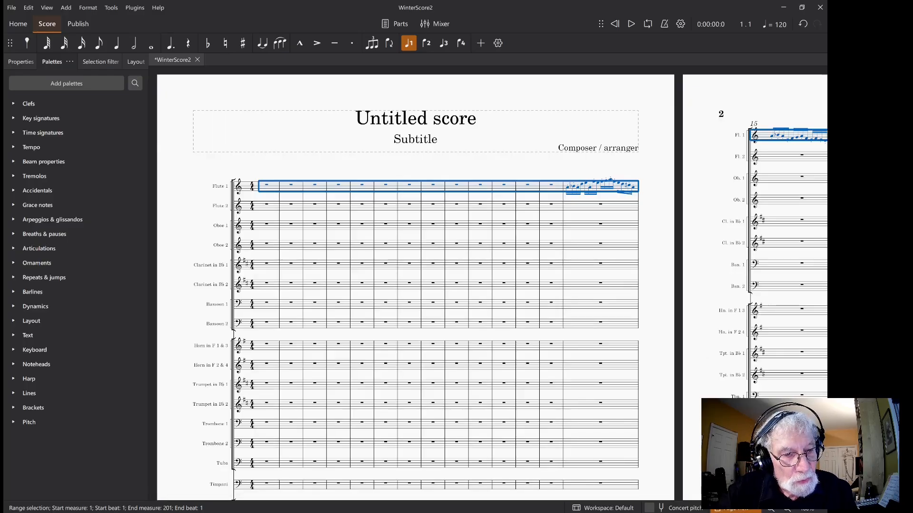
- Display WinterScore2 in continuous view and look through the pasted Flute 1 part
left_click(736, 469)
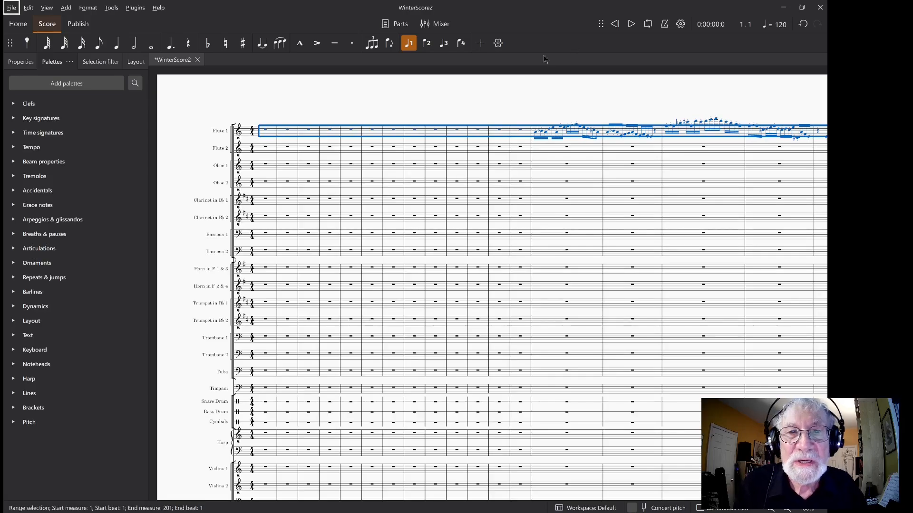
key("alt+Tab")
key("alt+Tab")
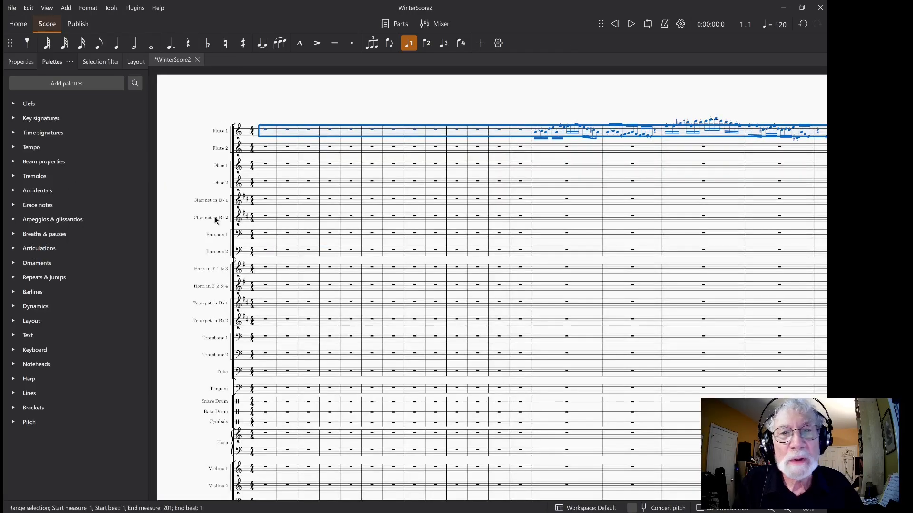
key("alt+Tab")
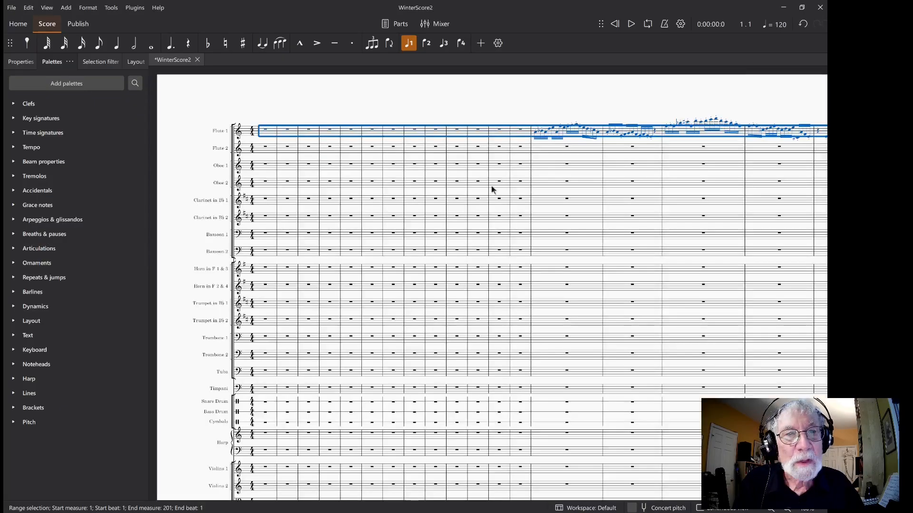
scroll(550, 172, "right", 15)
scroll(550, 175, "right", 20)
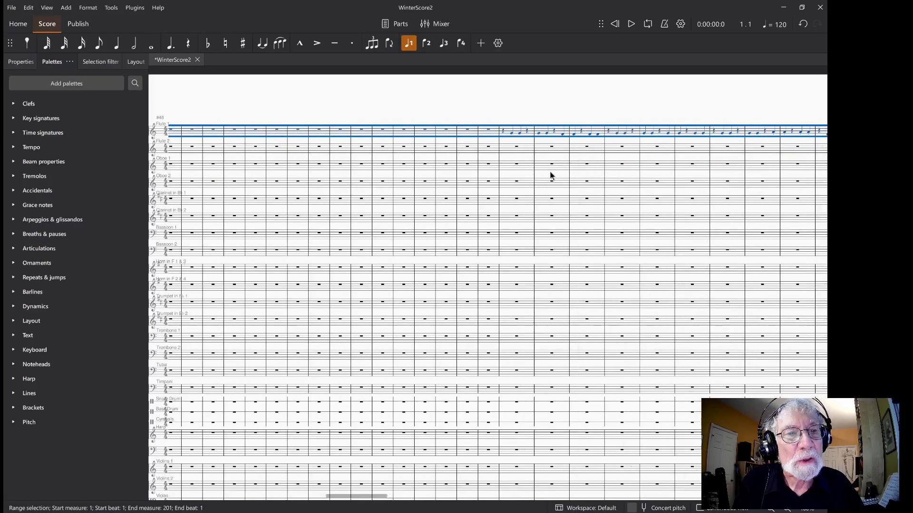
scroll(550, 176, "left", 15)
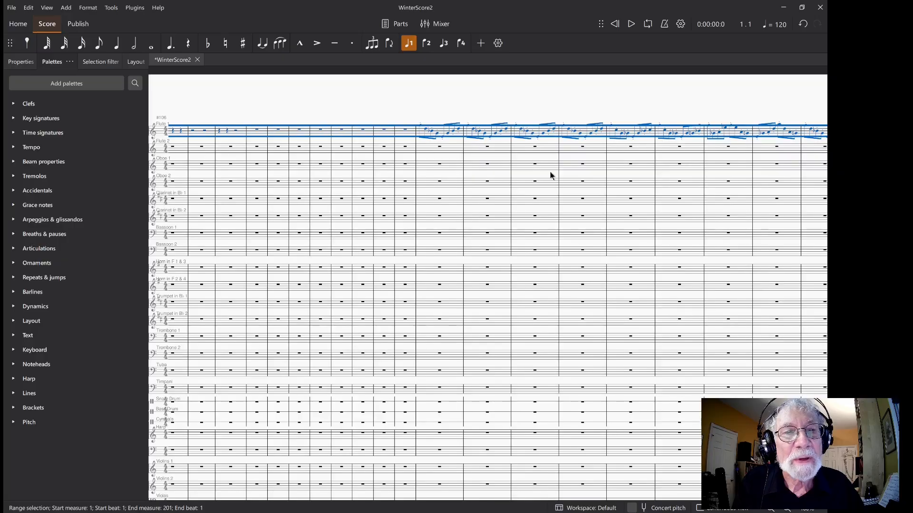
scroll(549, 176, "left", 10)
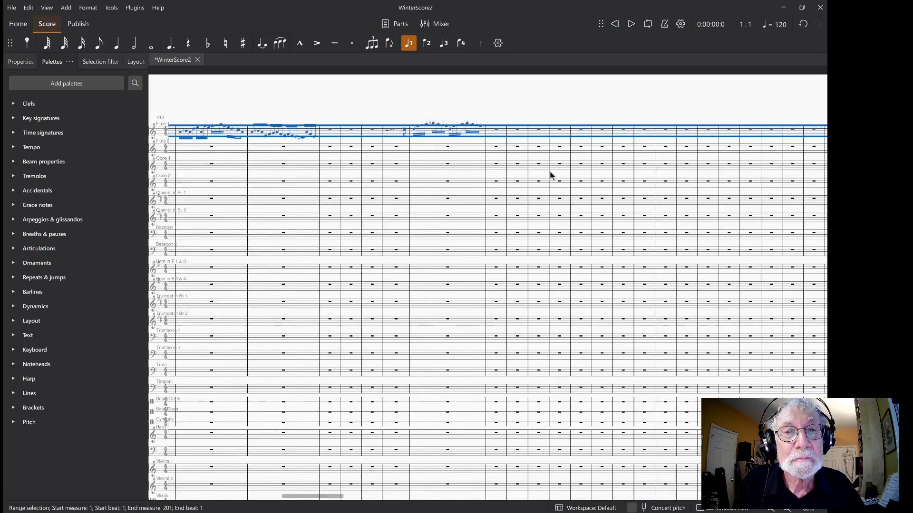
- Switch to REAPER, close the MIDI editor and check the tempo and time signature at the project start
key("alt+Tab")
key("alt+Tab")
key("alt+Tab")
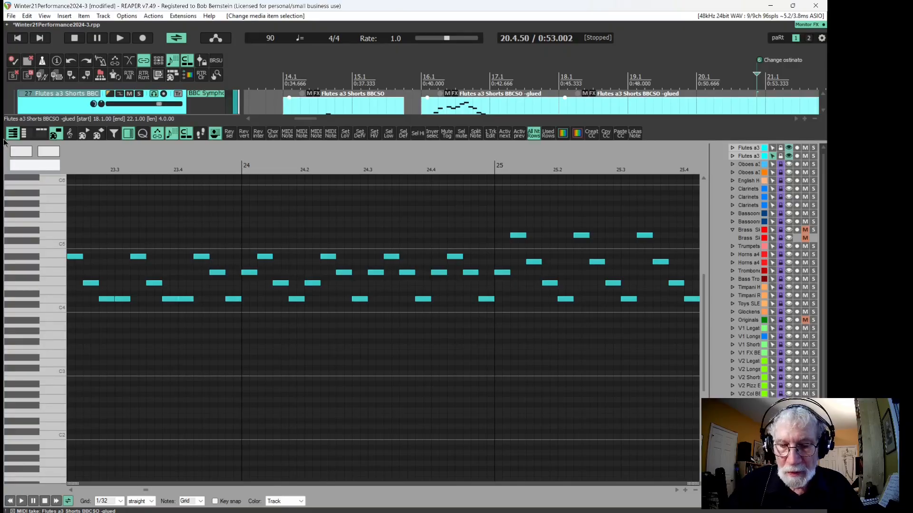
key("Escape")
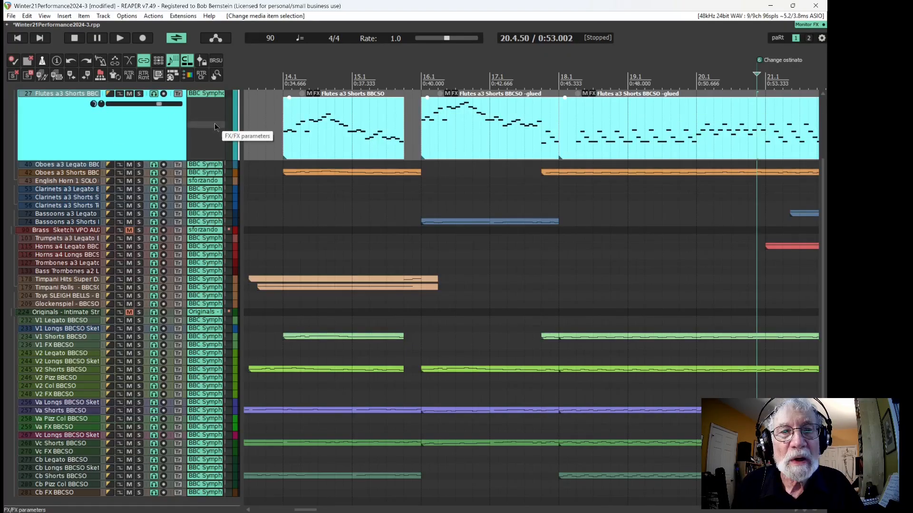
key("grave")
key("grave")
key("grave")
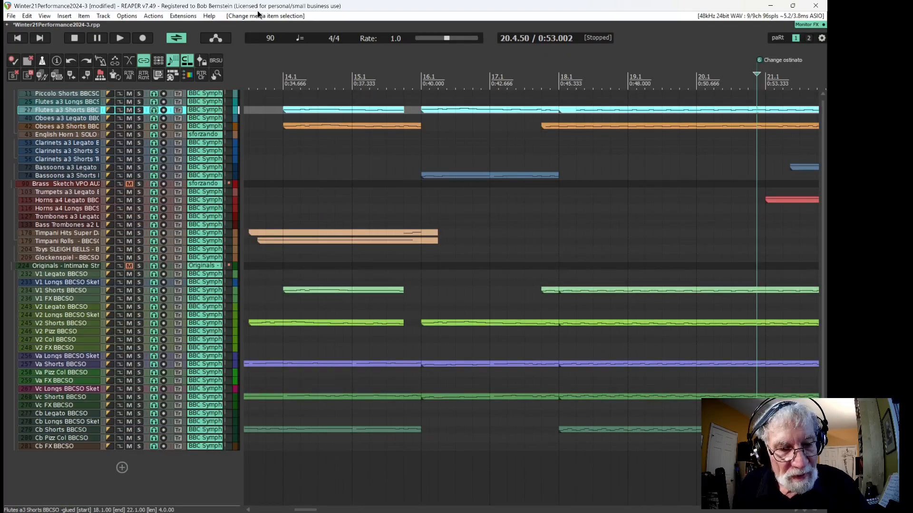
key("Home")
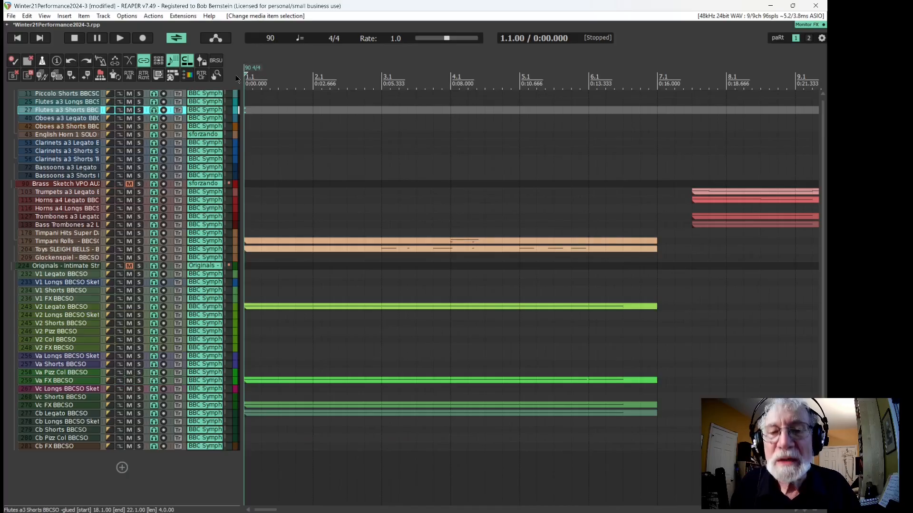
- Switch to WinterScore2 and add a quarter-note metronome marking at measure 1 of Flute 1
key("alt+Tab")
key("alt+Tab")
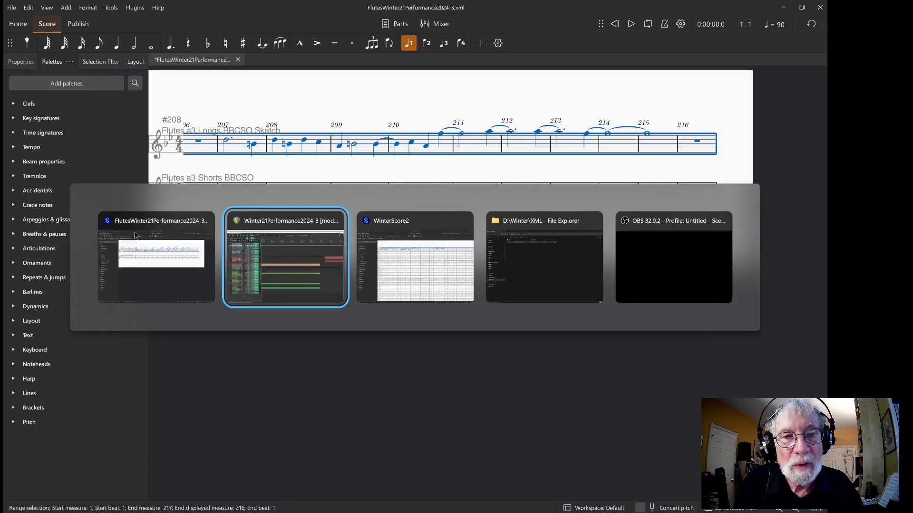
key("Home")
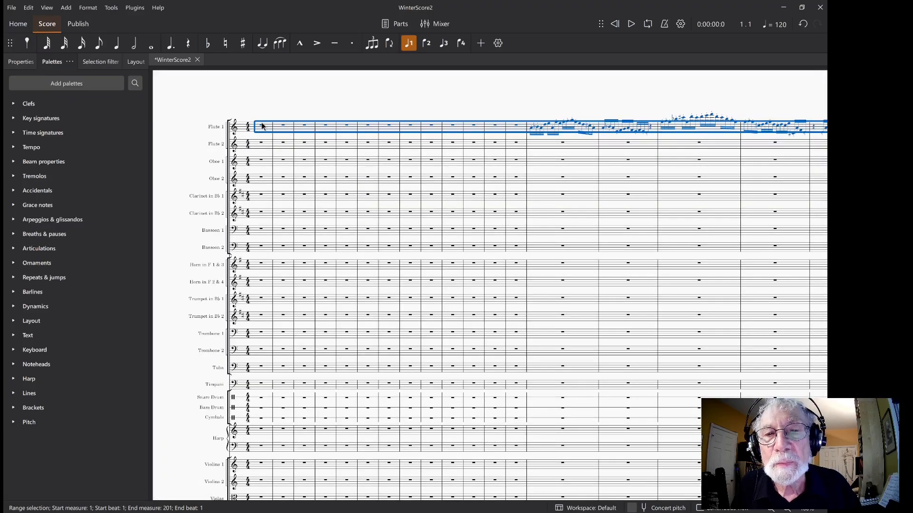
key("Escape")
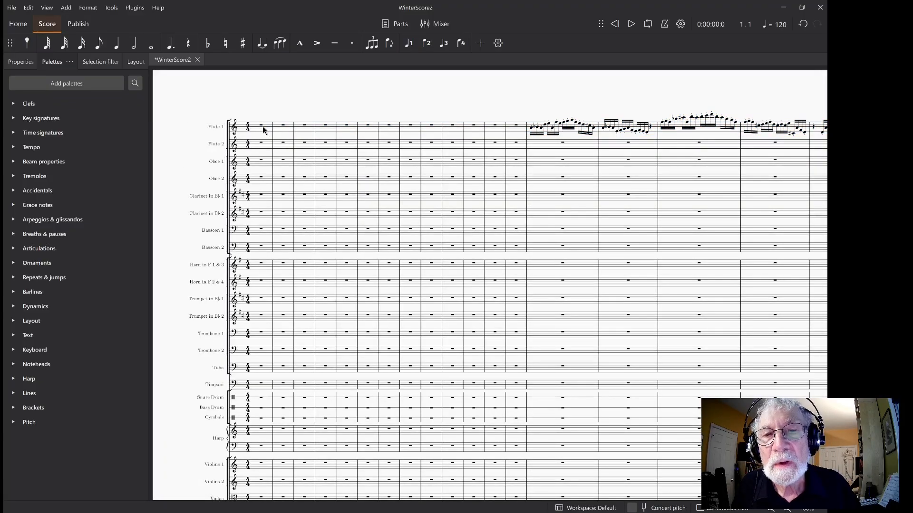
left_click(263, 129)
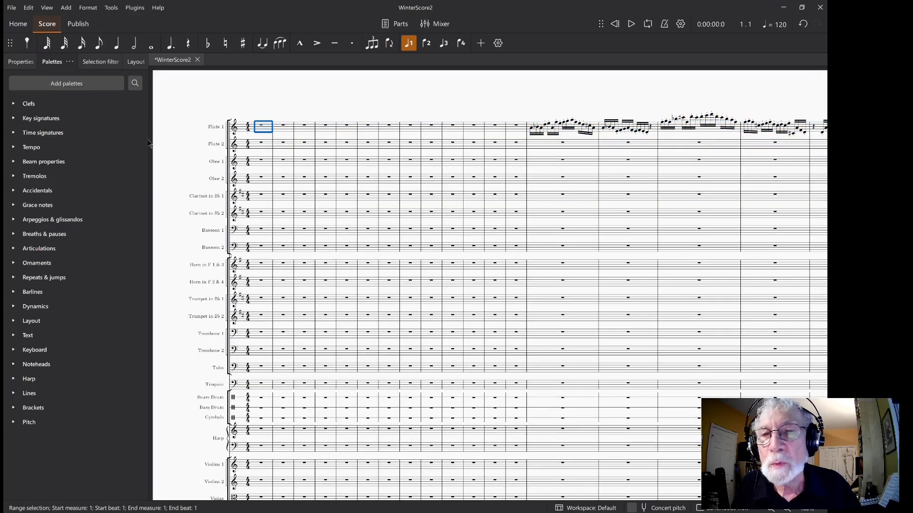
left_click(31, 147)
left_click(76, 162)
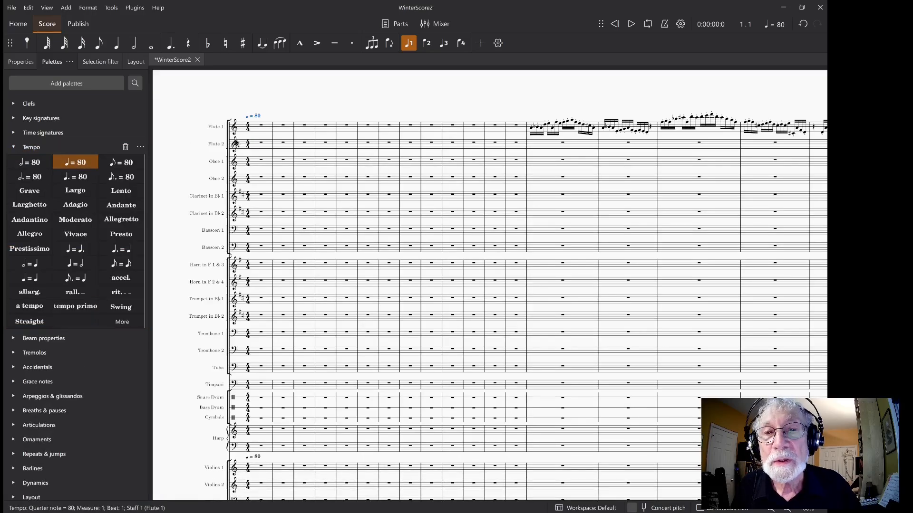
- Set the quarter-note tempo marking at measure 1 to 90
double_click(255, 117)
key("BackSpace")
key("BackSpace")
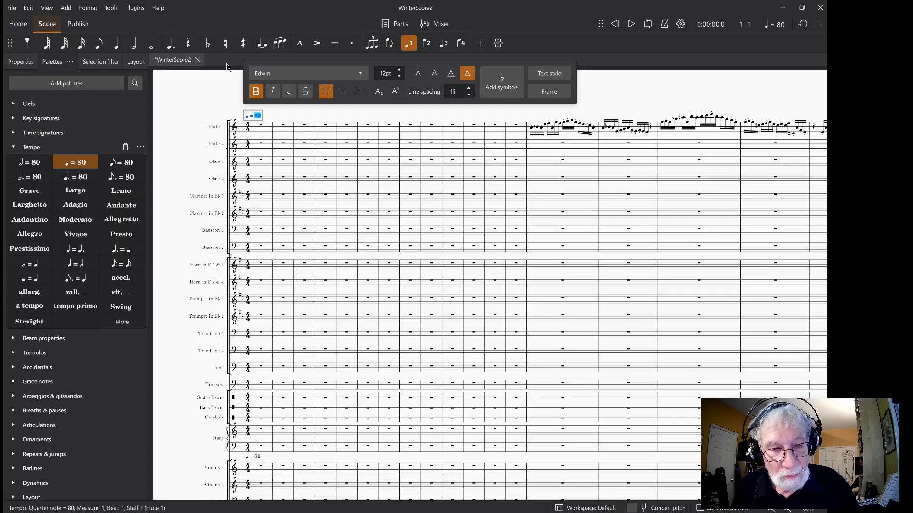
type("90")
left_click(366, 198)
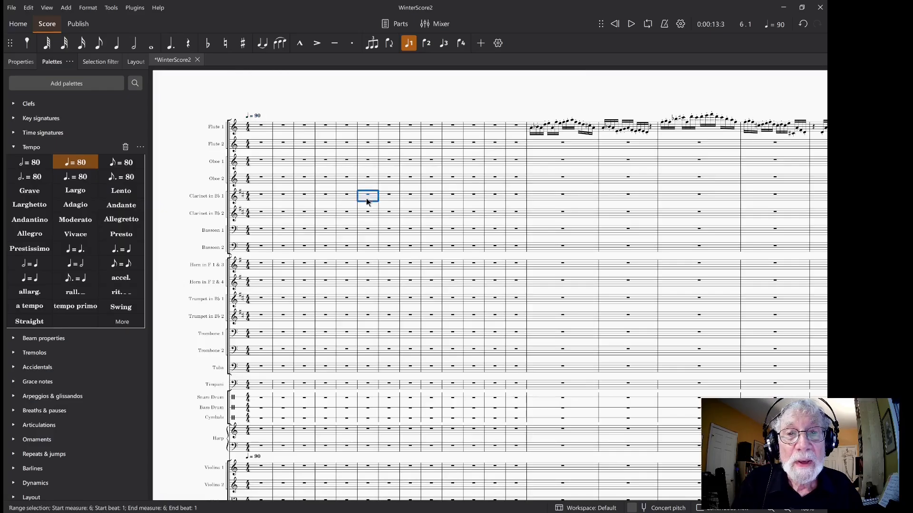
- Switch to REAPER and search the timeline for the next tempo and time signature change
key("alt+Tab")
key("alt+Tab")
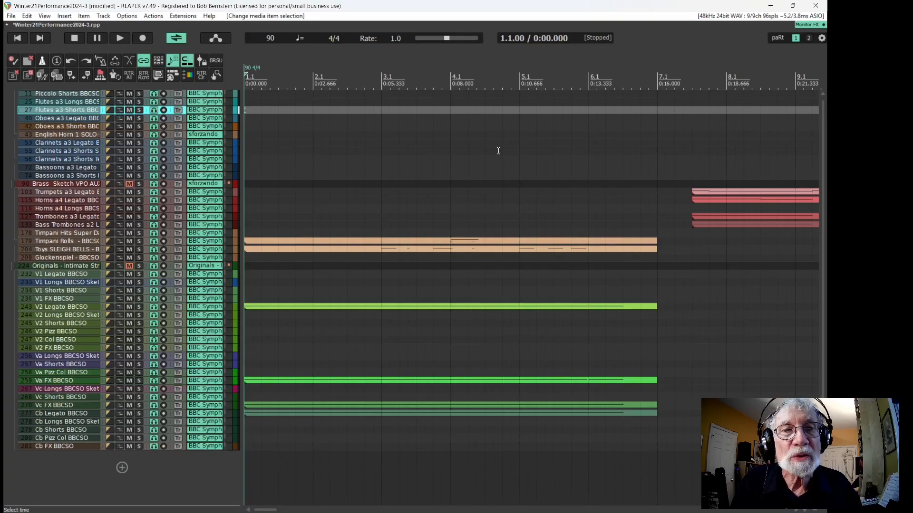
scroll(494, 156, "down", 3)
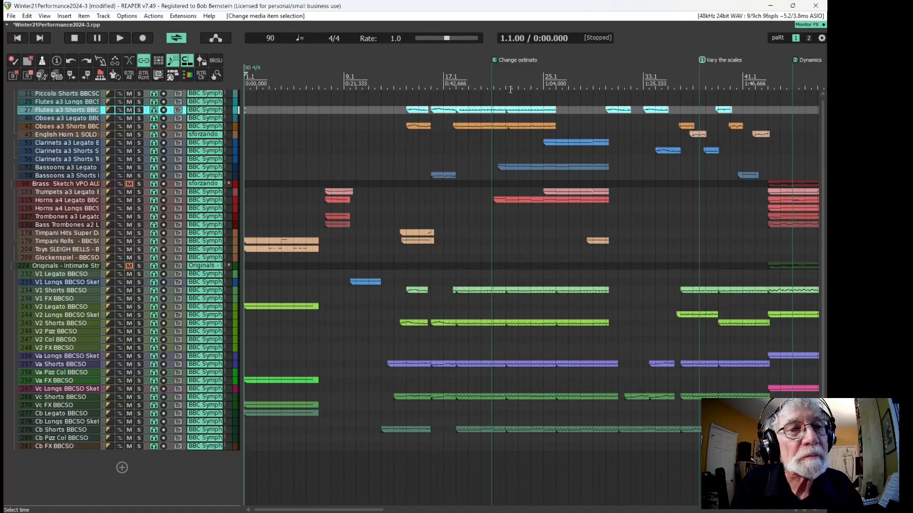
scroll(510, 89, "down", 3)
scroll(536, 111, "right", 3)
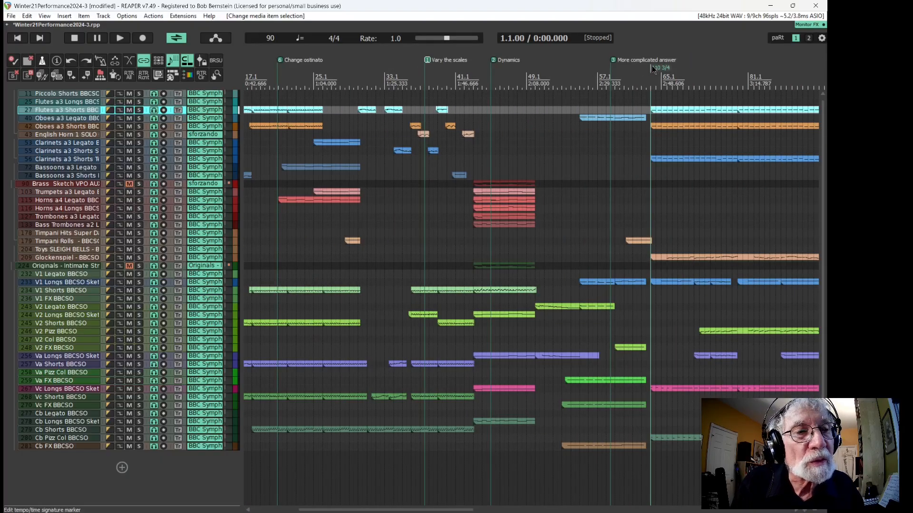
left_click(654, 69)
scroll(652, 67, "up", 5)
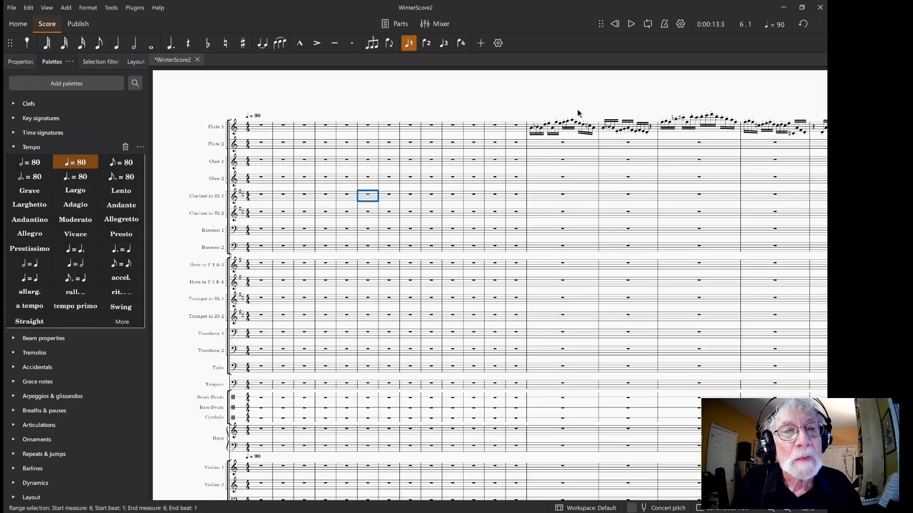
- Set the score style to show measure numbers at a fixed interval so that every measure is numbered
key("alt")
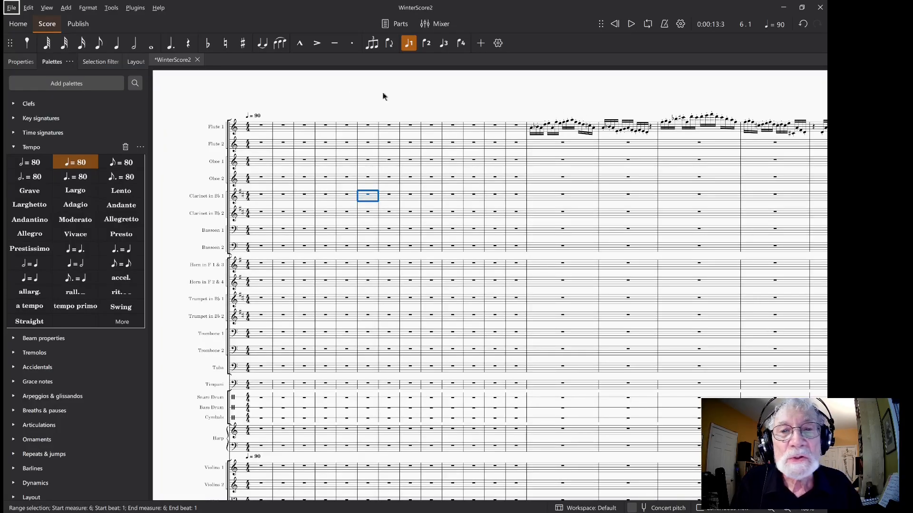
left_click(89, 8)
left_click(90, 25)
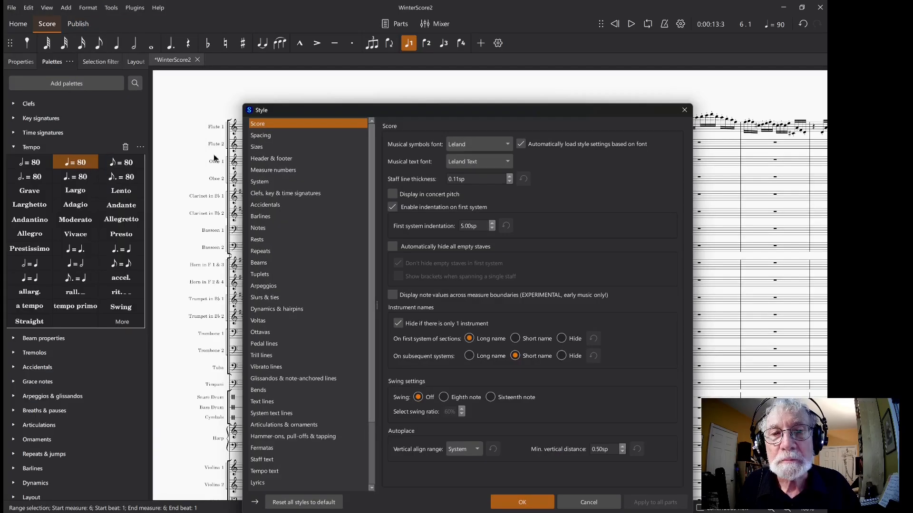
left_click(285, 170)
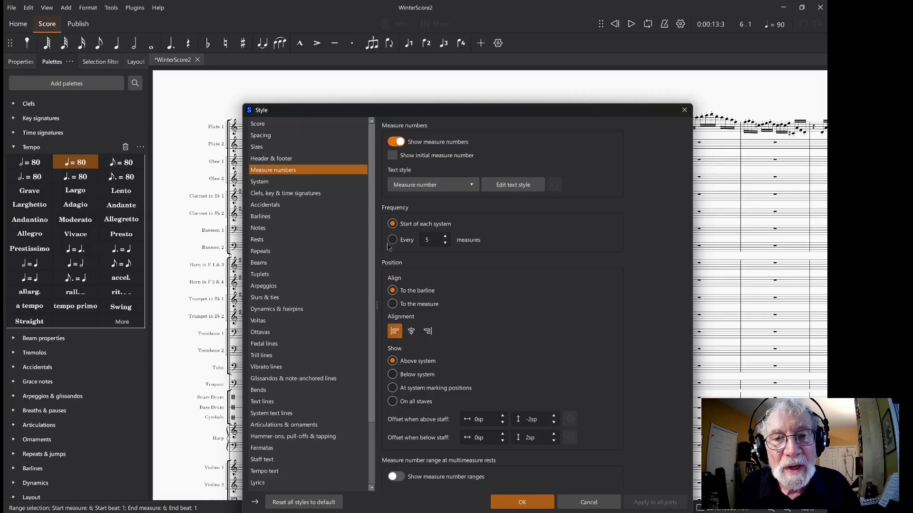
left_click(412, 241)
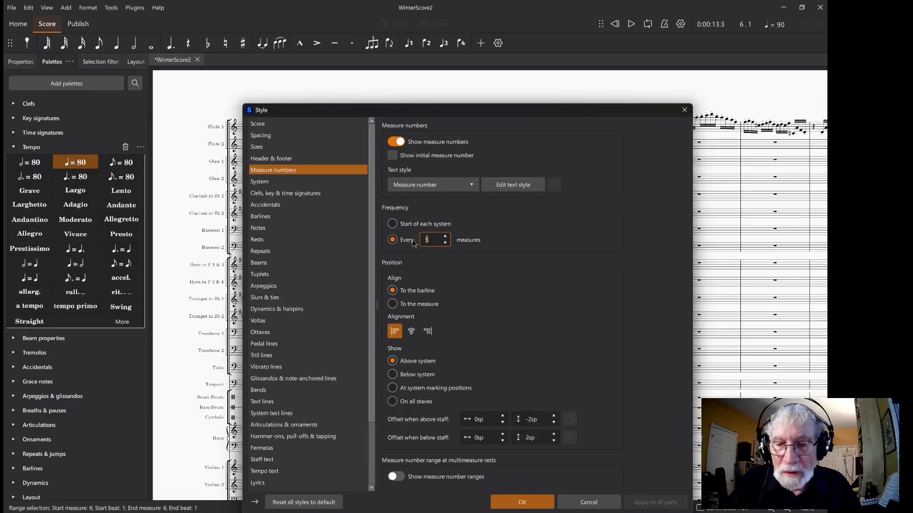
left_click(514, 500)
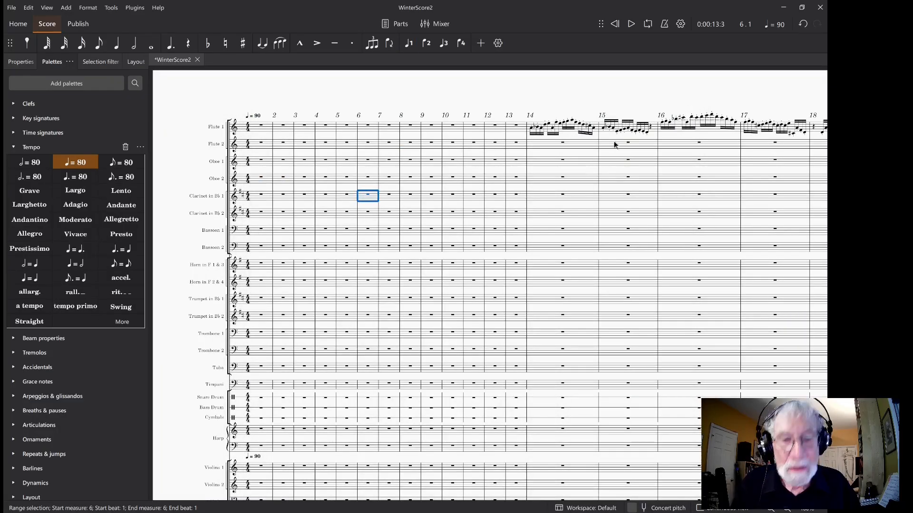
- Add a 3/4 time signature at measure 63, with the measure selected in Flute 1
scroll(617, 145, "right", 15)
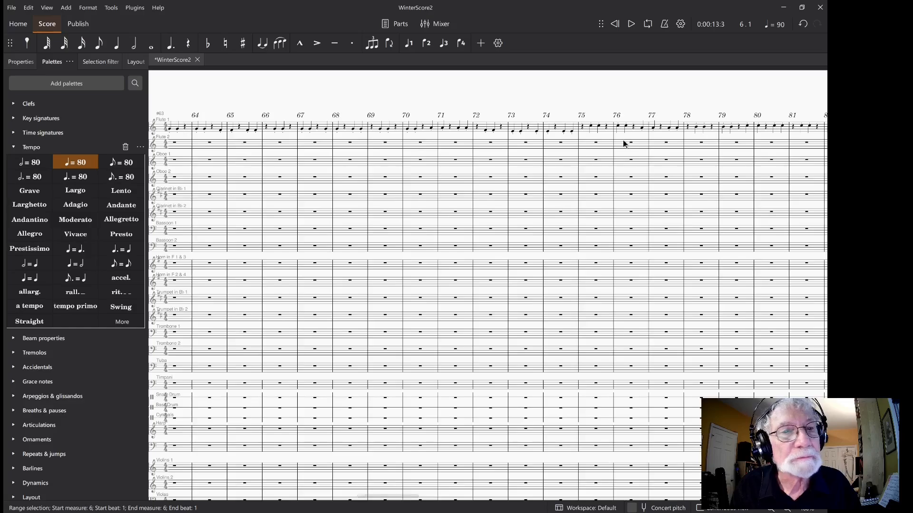
scroll(623, 142, "left", 5)
key("alt")
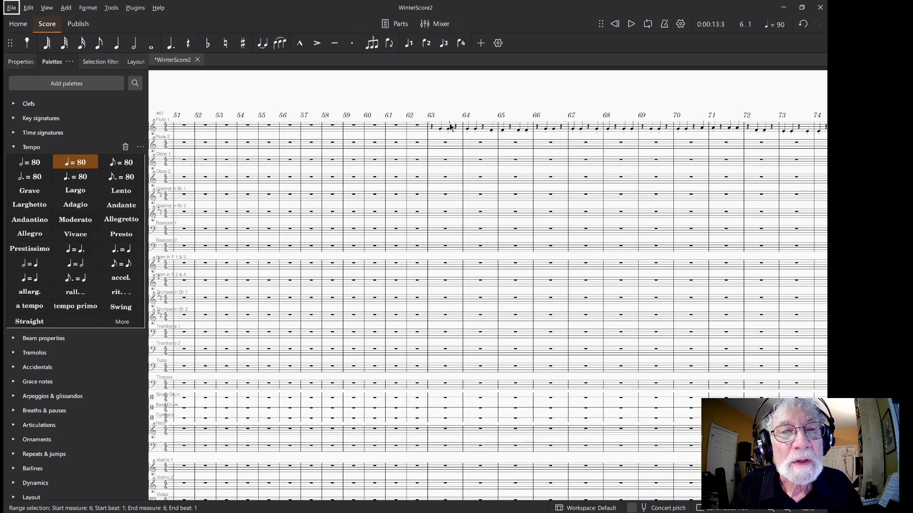
left_click(436, 129)
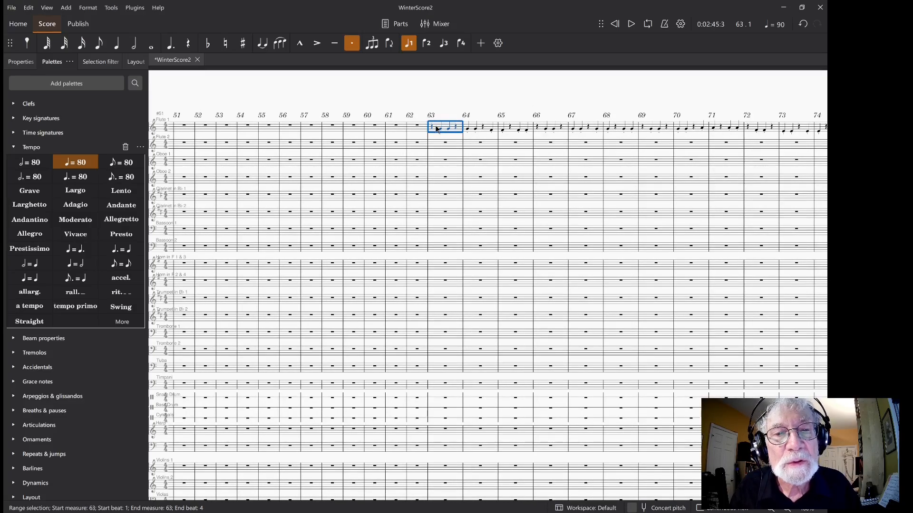
left_click(43, 133)
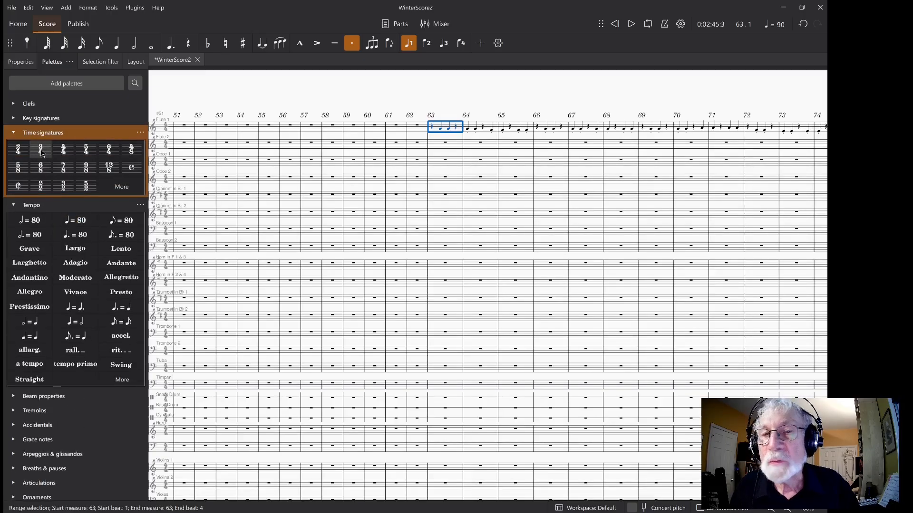
left_click(42, 152)
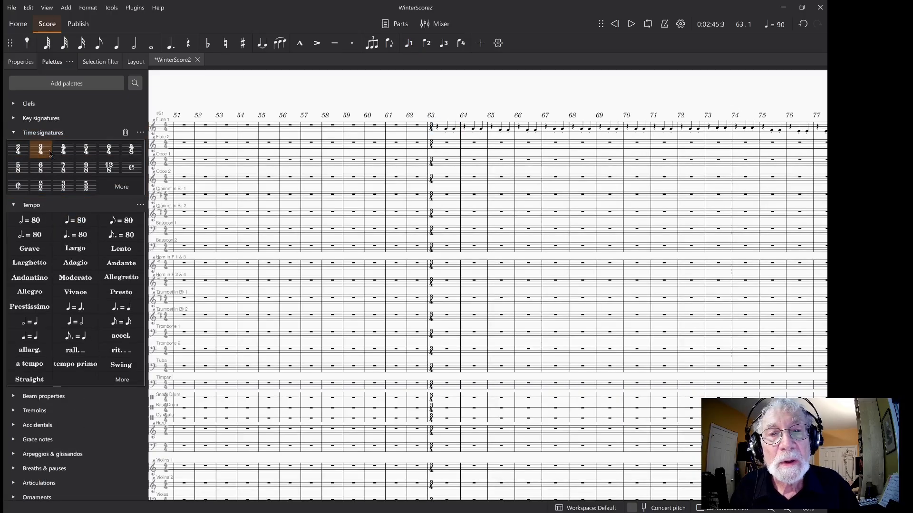
- Add a quarter-note metronome marking at the start of measure 63 in Flute 1 and set it to 150
left_click(432, 129)
left_click(81, 221)
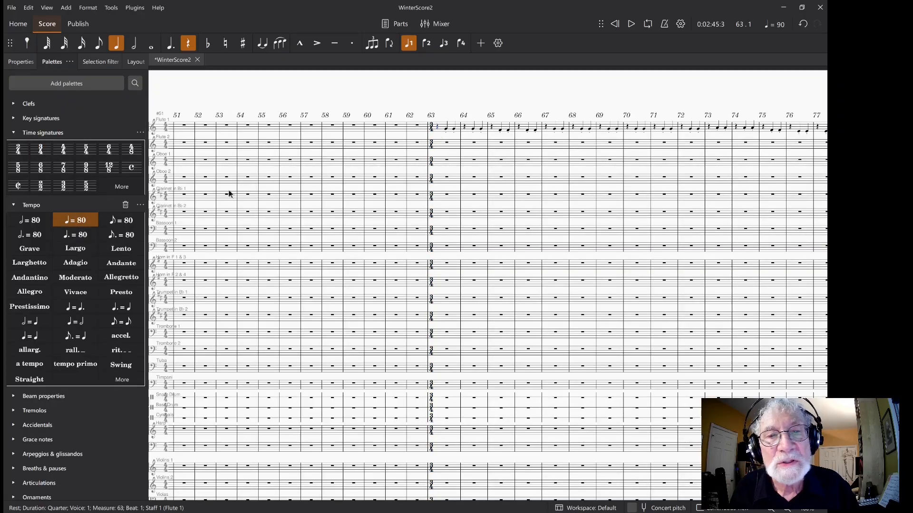
left_click(75, 220)
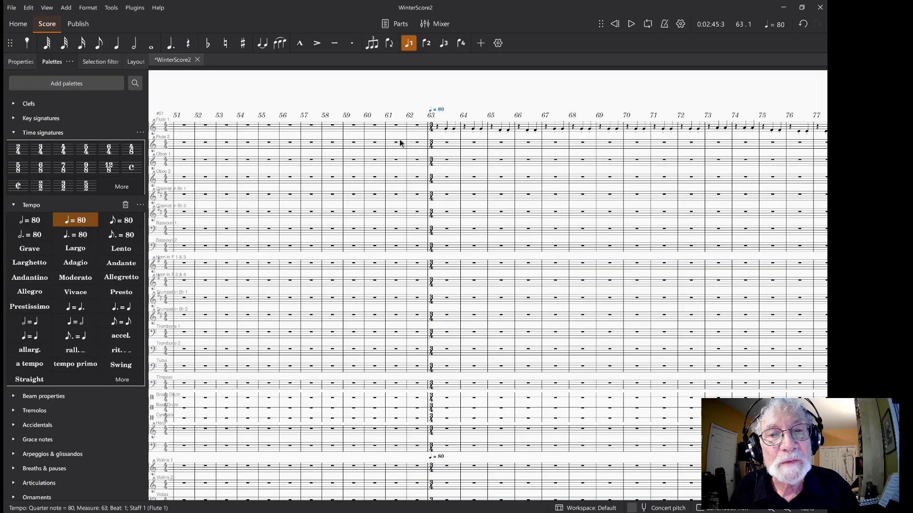
double_click(441, 110)
double_click(441, 109)
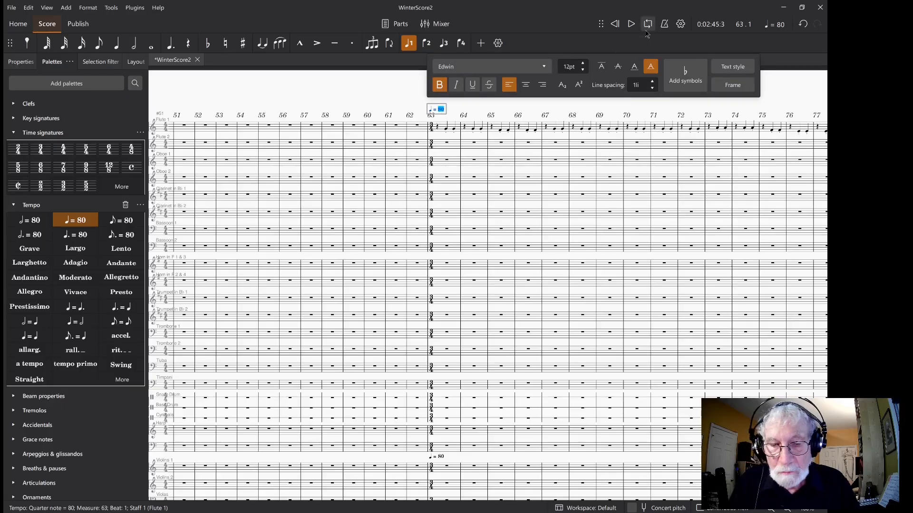
type("150")
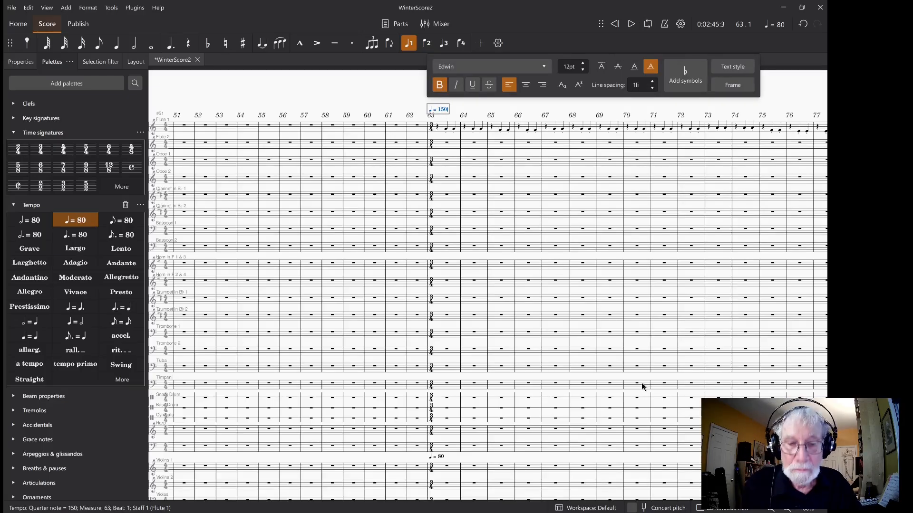
left_click(384, 102)
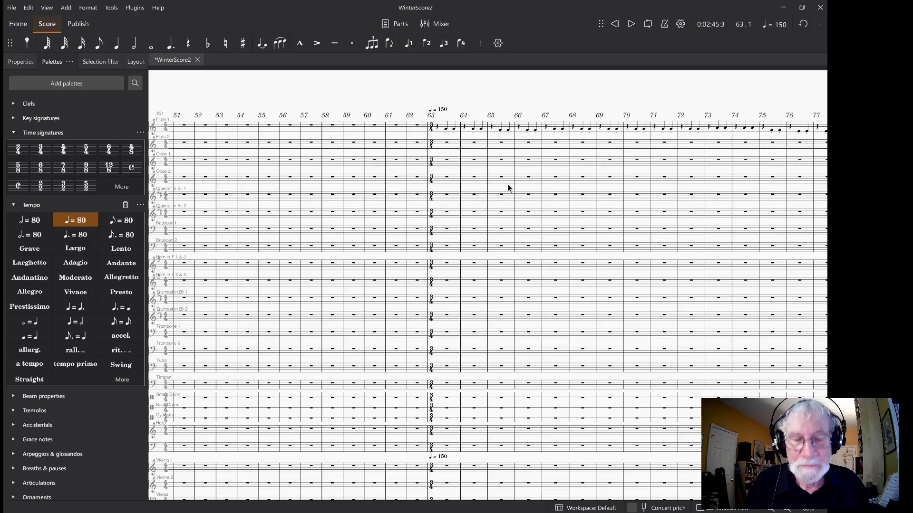
- Switch to REAPER and search the timeline after measure 63 for the following tempo and time signature changes
key("alt+Tab")
scroll(548, 163, "right", 10)
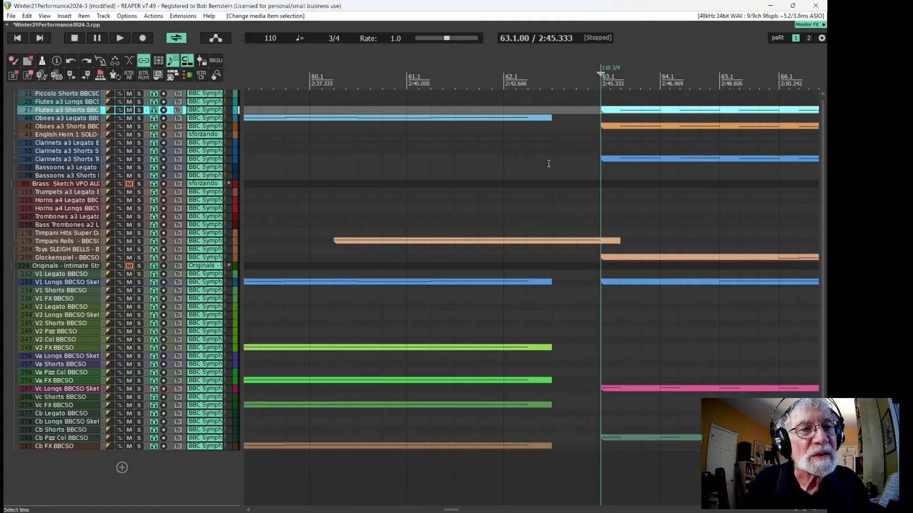
scroll(582, 149, "right", 20)
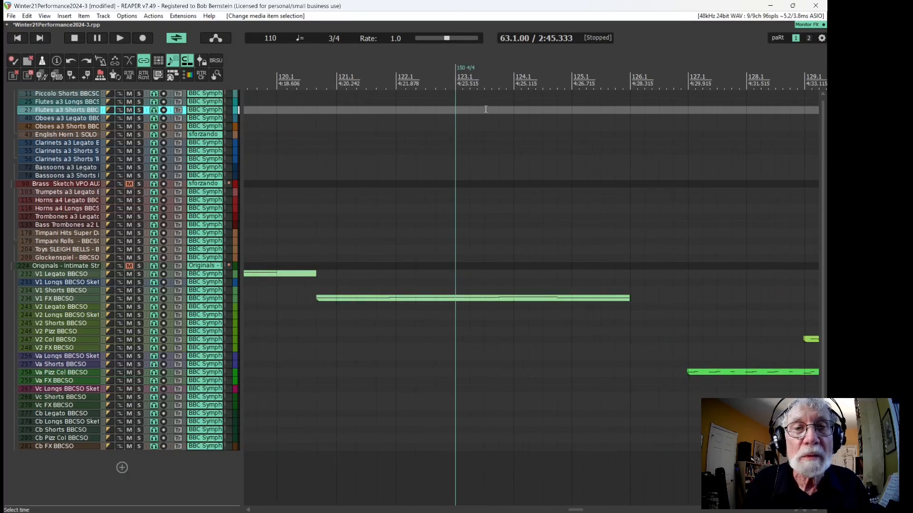
scroll(485, 109, "right", 15)
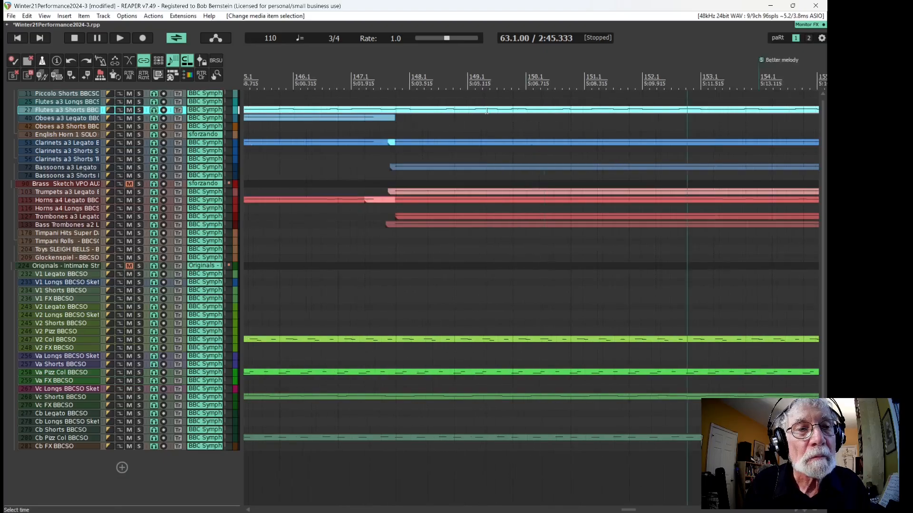
scroll(487, 111, "right", 16)
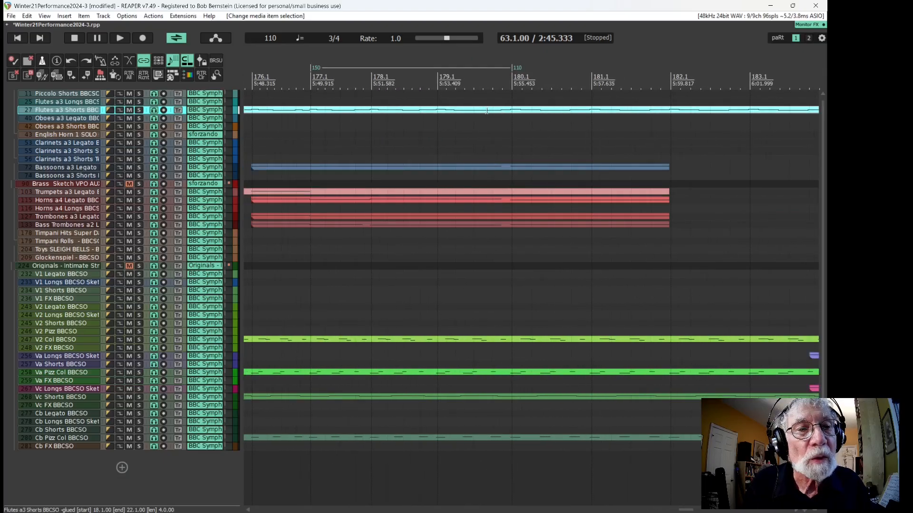
scroll(487, 110, "left", 3)
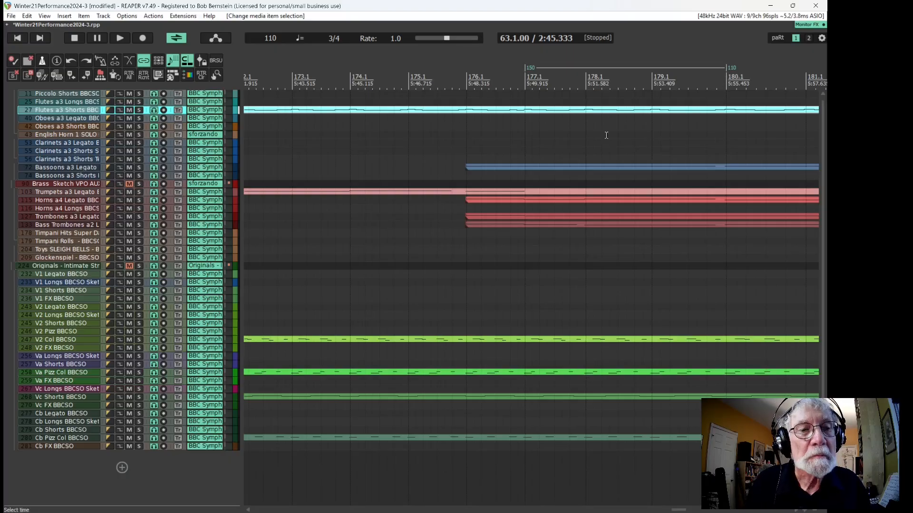
- Switch to WinterScore2, go to measure 177, select its first Flute 1 note and recheck the tempo change in REAPER
key("alt+Tab")
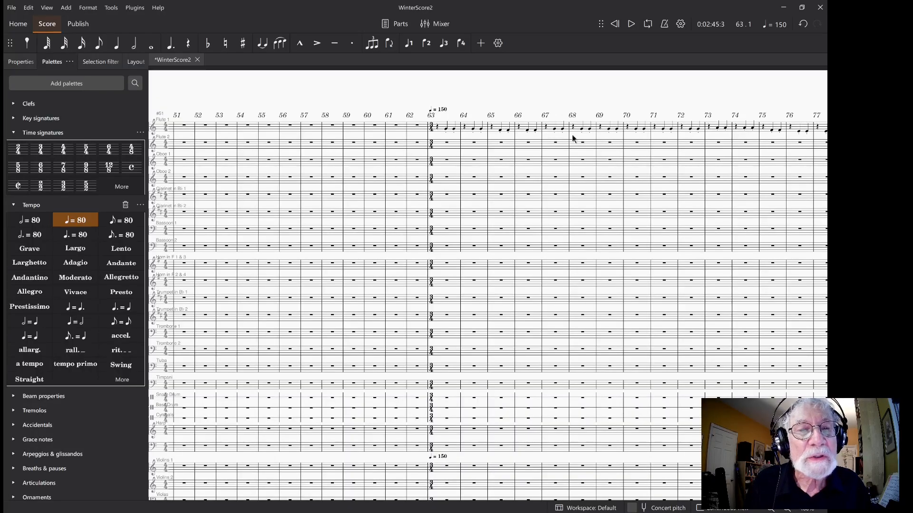
scroll(360, 351, "right", 10)
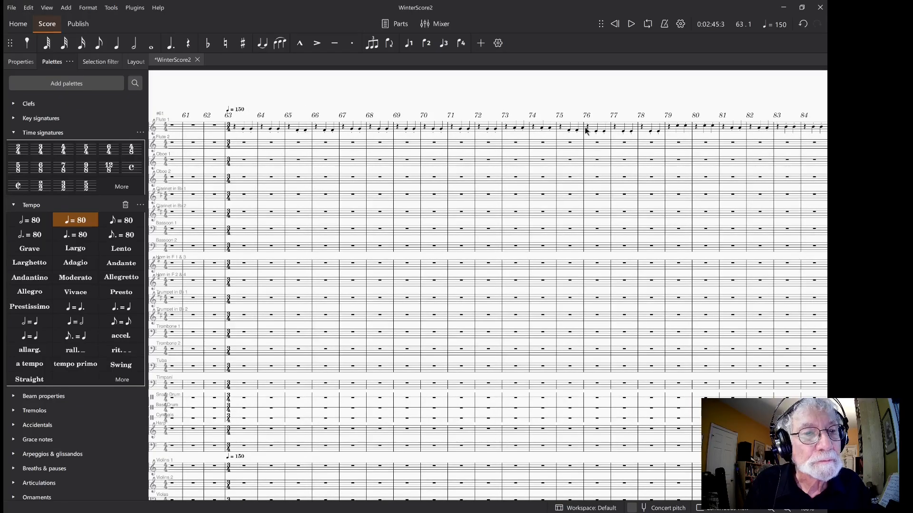
key("ctrl+f")
type("177")
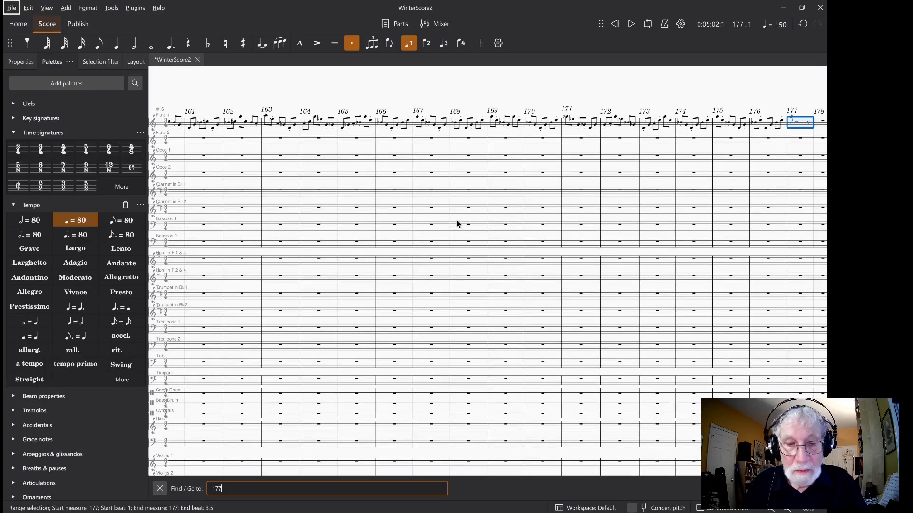
key("alt+f")
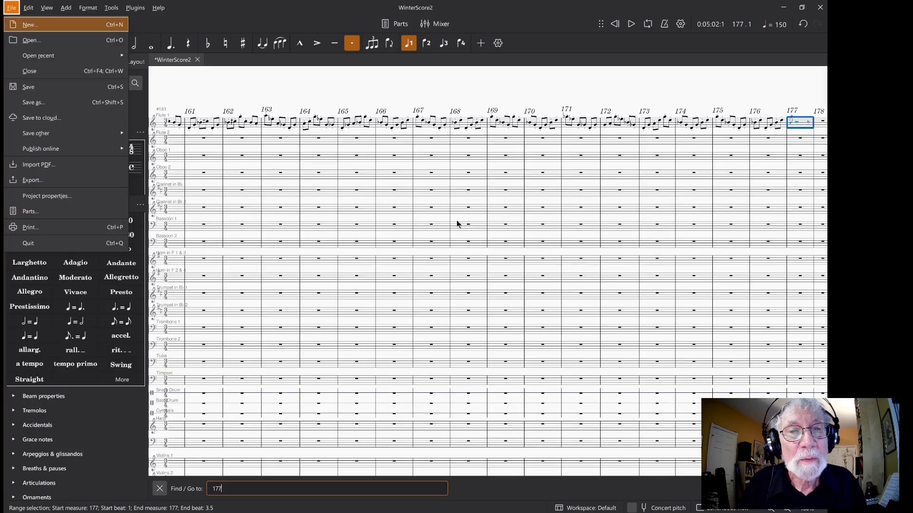
left_click(792, 119)
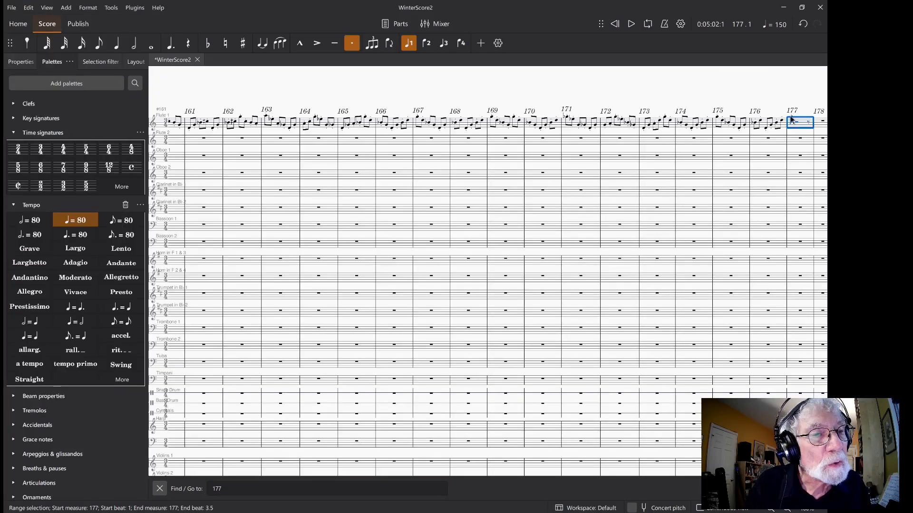
scroll(742, 128, "left", 3)
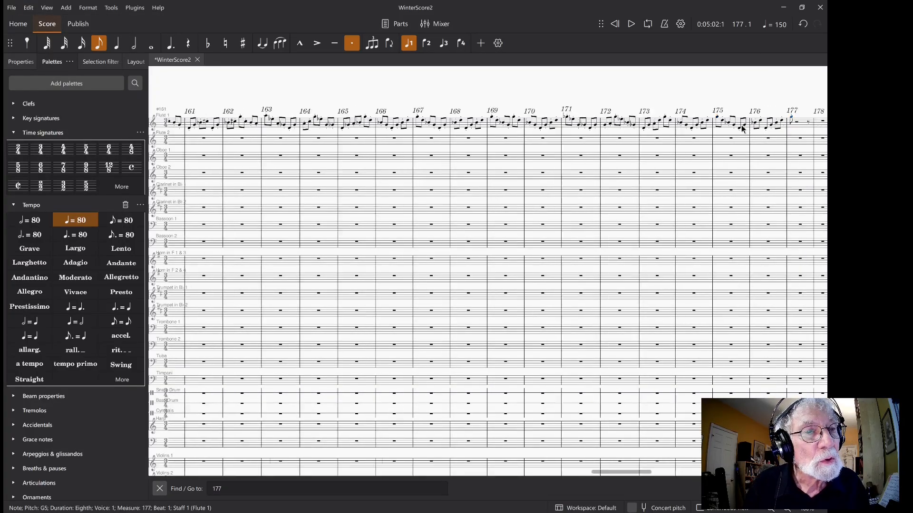
scroll(741, 128, "right", 5)
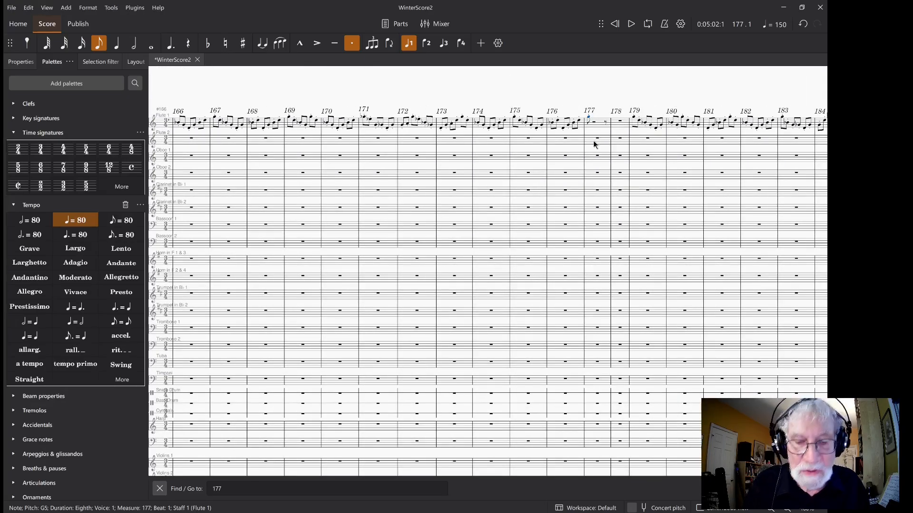
key("alt+Tab")
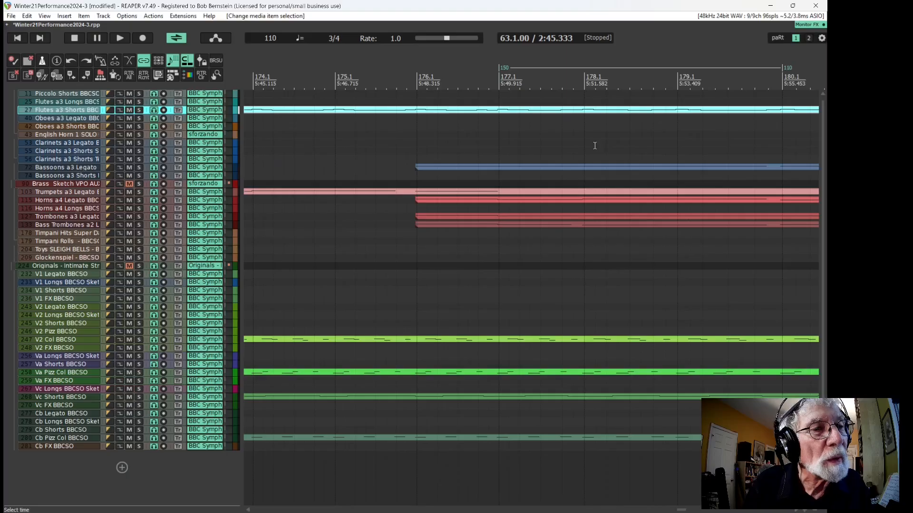
key("alt+Tab")
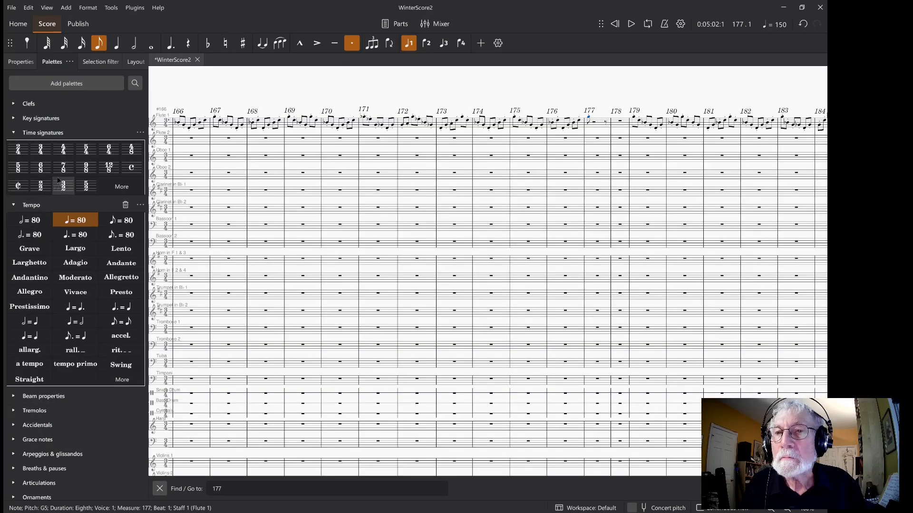
- Find the rall. marking by searching the palettes, add it at measure 177 of Flute 1 and select it
scroll(84, 374, "down", 3)
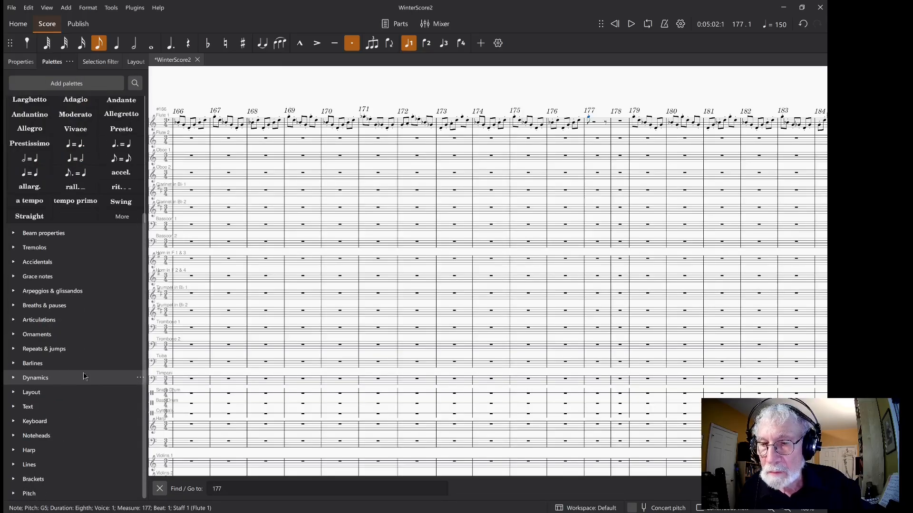
left_click(53, 406)
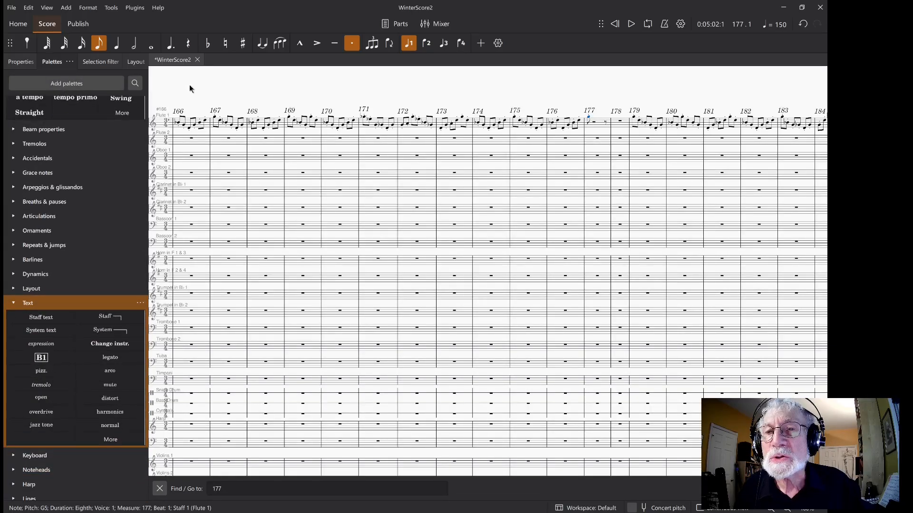
left_click(135, 84)
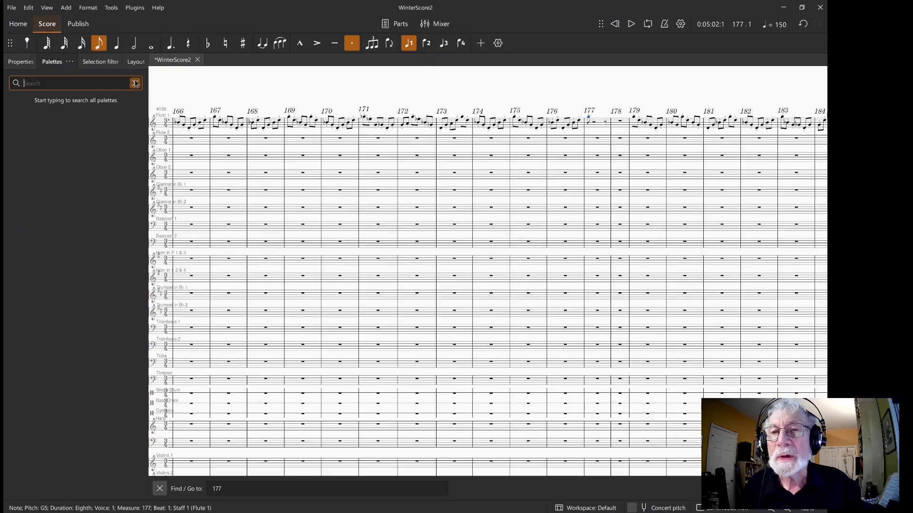
type("rall")
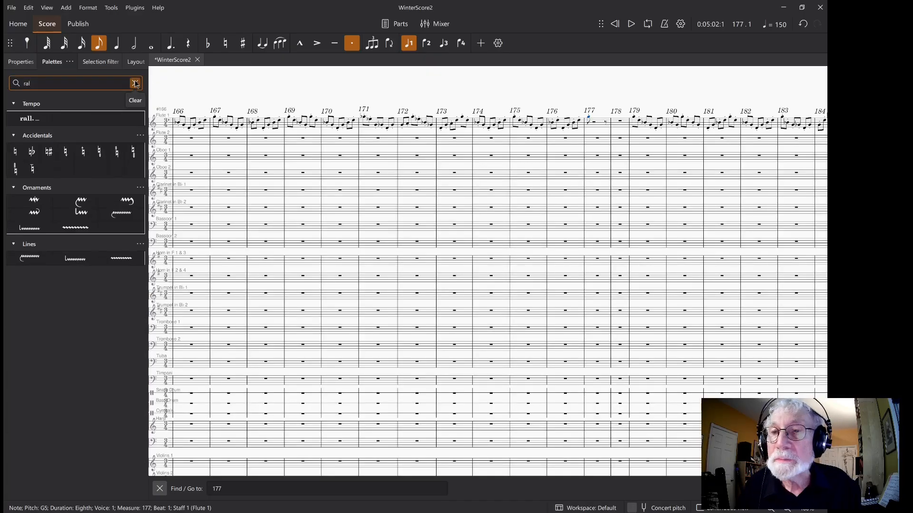
left_click(29, 119)
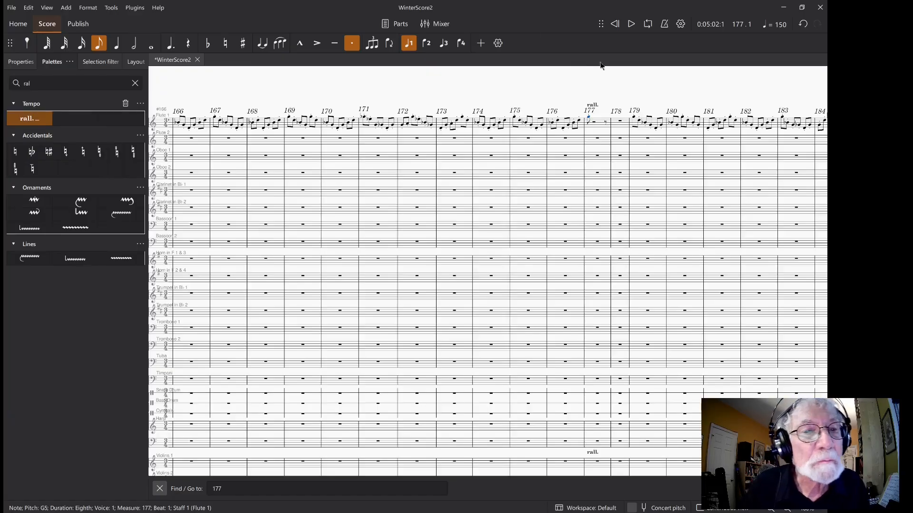
left_click(588, 106)
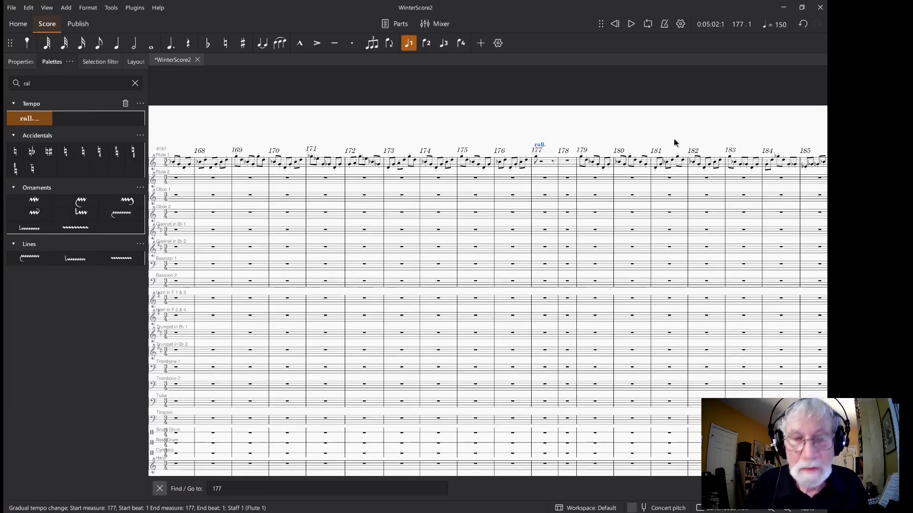
- Extend the rall. line in Flute 1 from measure 177 through the end of measure 179
scroll(674, 138, "up", 5)
scroll(674, 139, "up", 1)
left_click(401, 152)
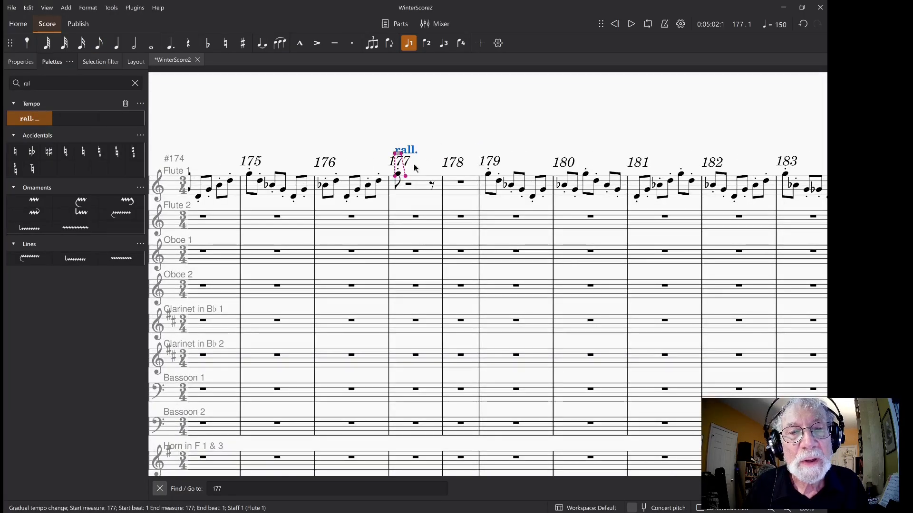
left_click(408, 181)
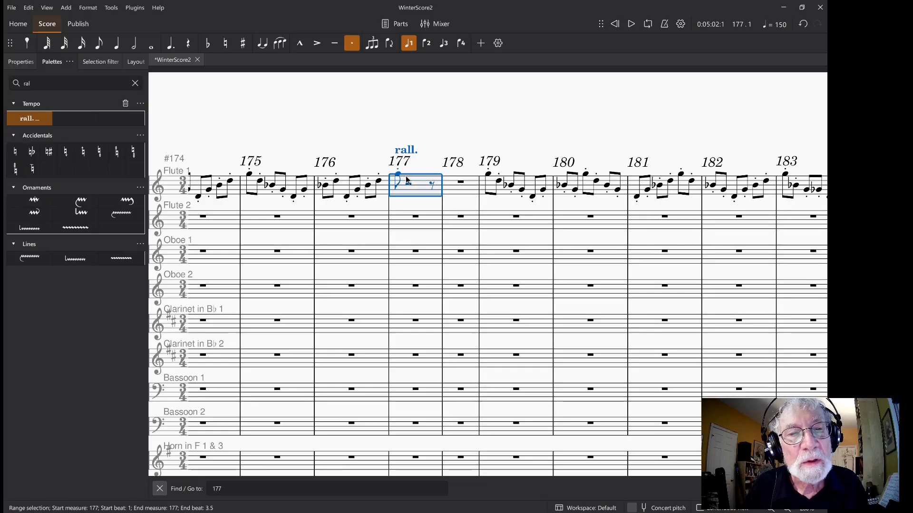
left_click_drag(408, 181, 630, 157)
left_click(478, 164)
- Add a quarter-note metronome marking at the first Flute 1 note of measure 180 and set it to 110
left_click(639, 184)
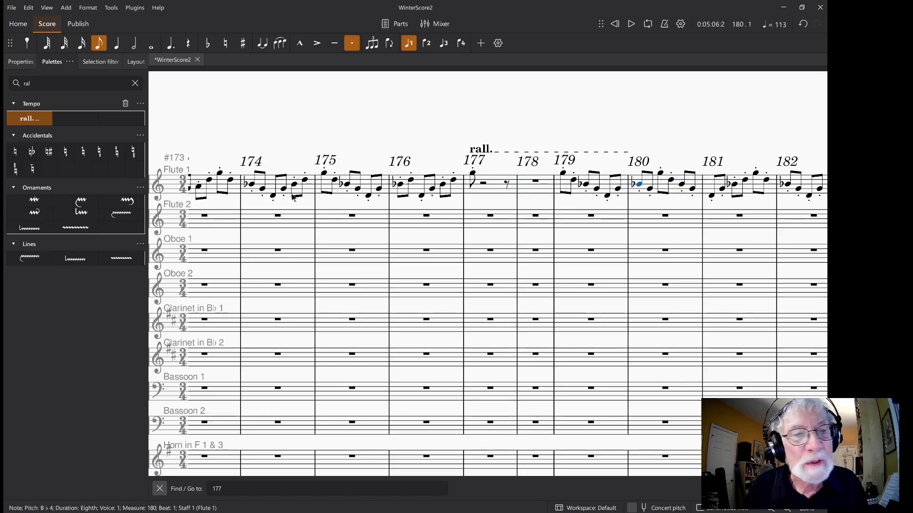
left_click(135, 83)
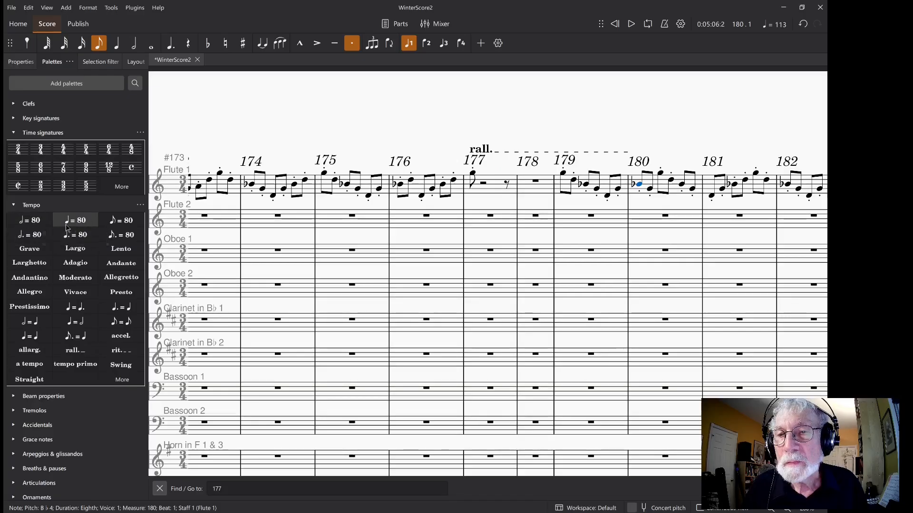
left_click(75, 220)
double_click(660, 149)
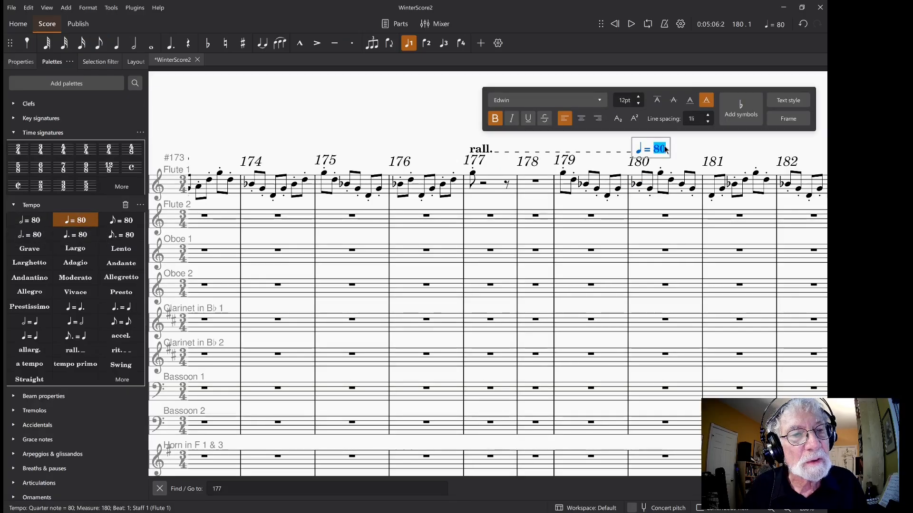
type("110")
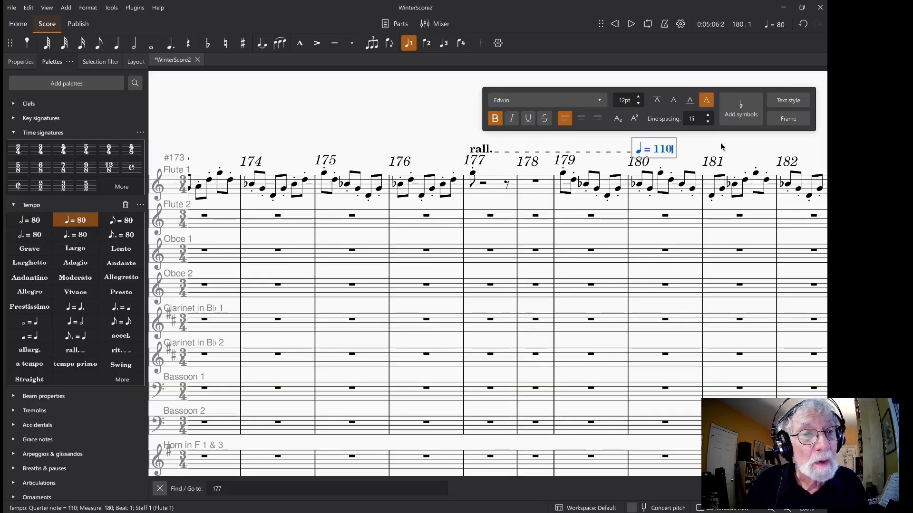
key("Escape")
- Switch to REAPER and locate the 150 4/4 tempo and time signature marker between measures 121 and 129
key("alt+Tab")
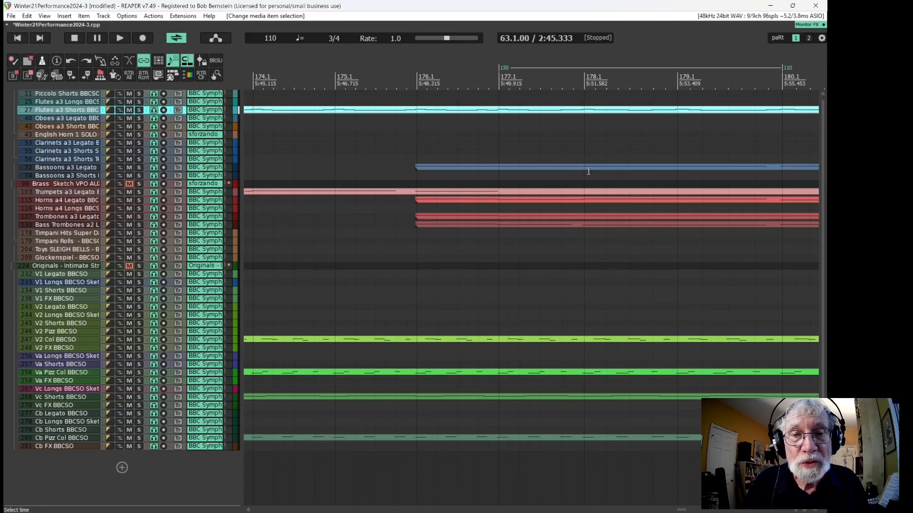
key("ctrl")
scroll(608, 135, "right", 4)
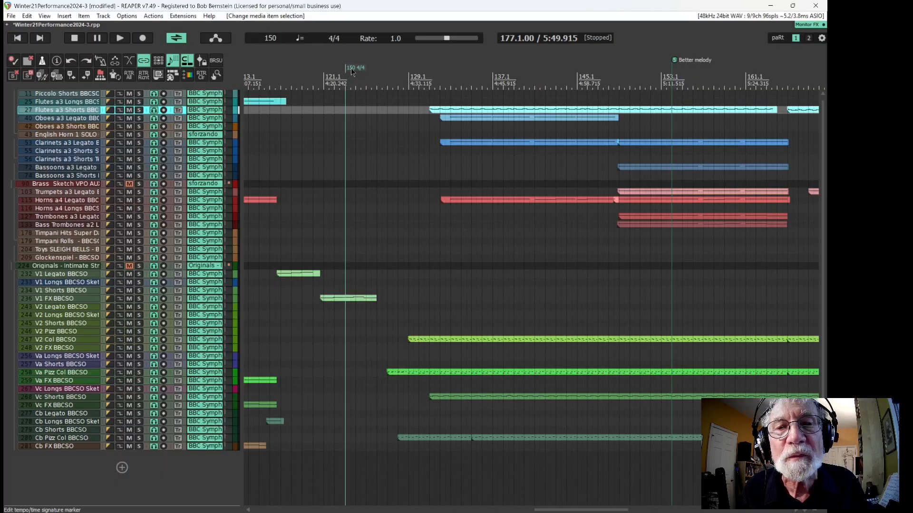
left_click(351, 70)
scroll(353, 87, "up", 5)
scroll(352, 88, "up", 5)
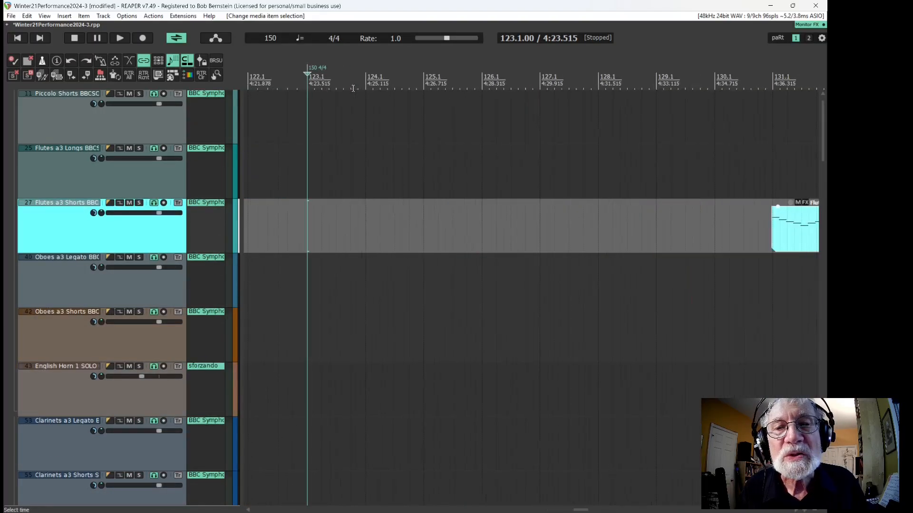
- Switch to WinterScore2, go to measure 123 and apply a 4/4 time signature there
key("alt+Tab")
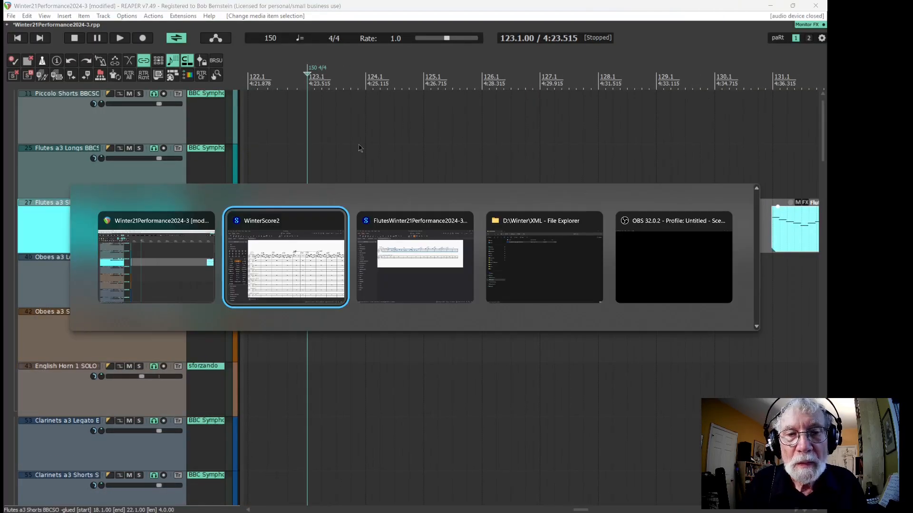
scroll(363, 173, "right", 6)
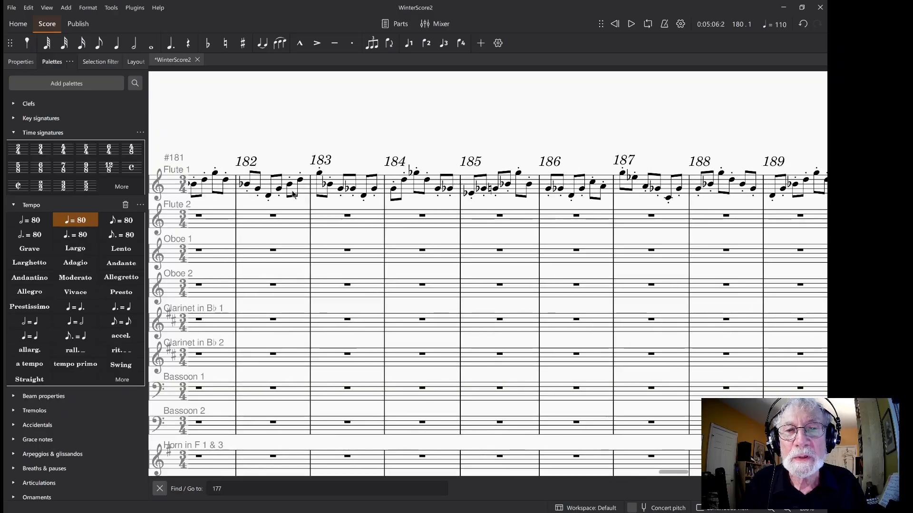
key("alt")
key("ctrl+f")
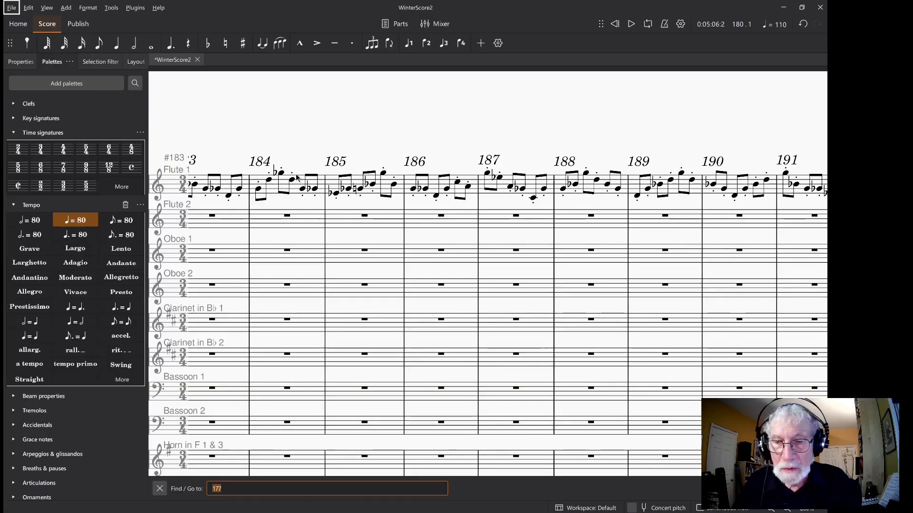
type("123")
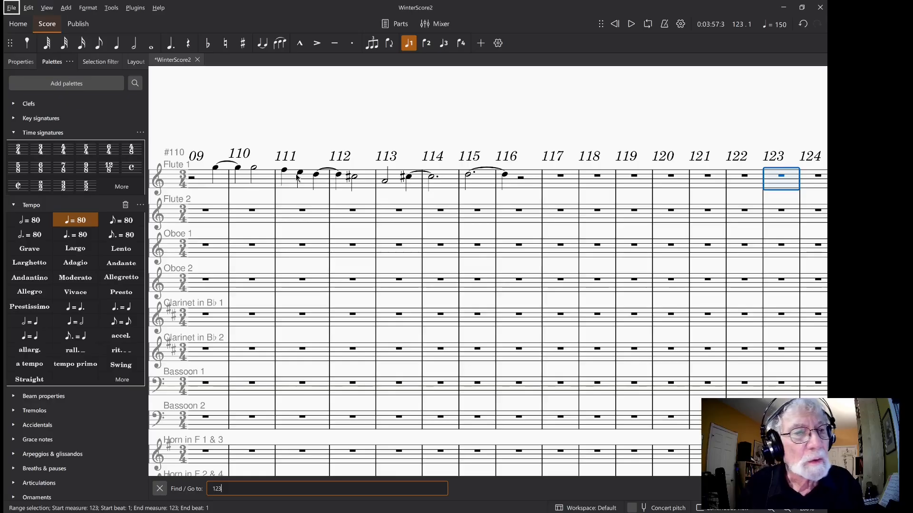
left_click(776, 182)
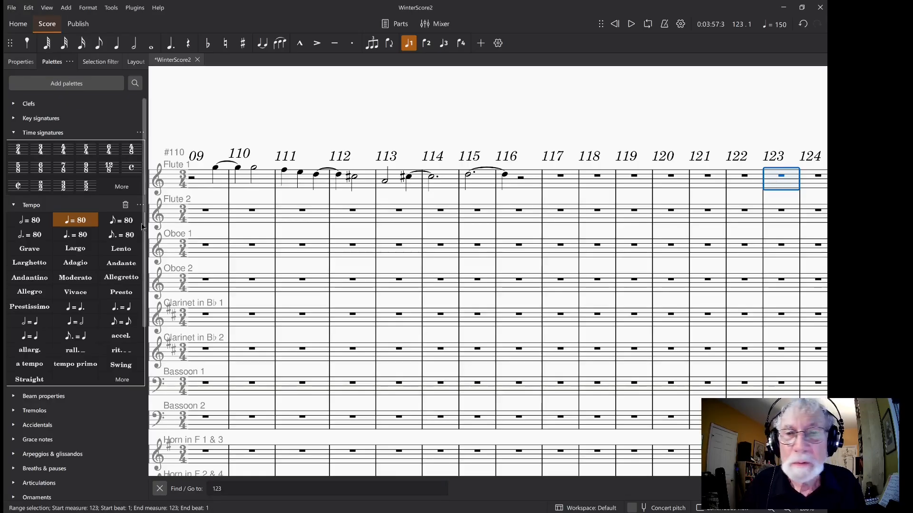
left_click(42, 134)
left_click(42, 132)
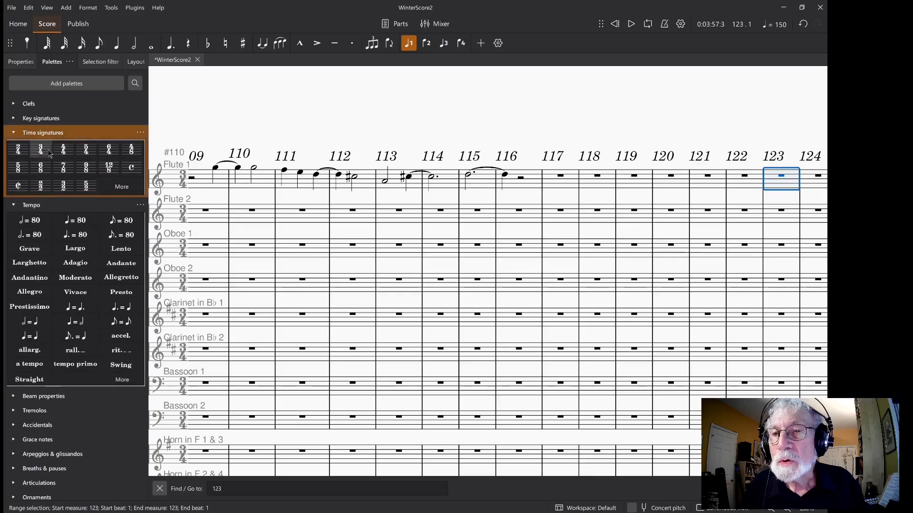
left_click(62, 150)
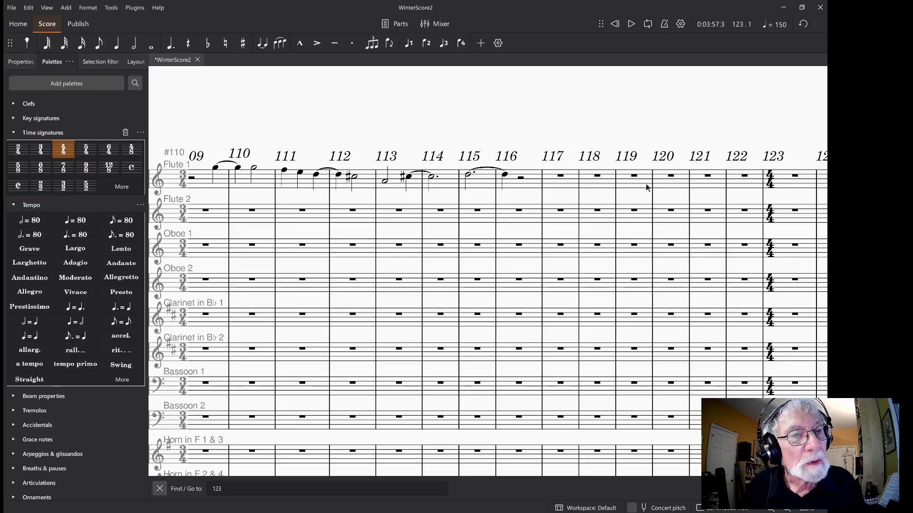
- Add a quarter-note metronome marking at measure 123 of Flute 1 and set it to 150
left_click(793, 178)
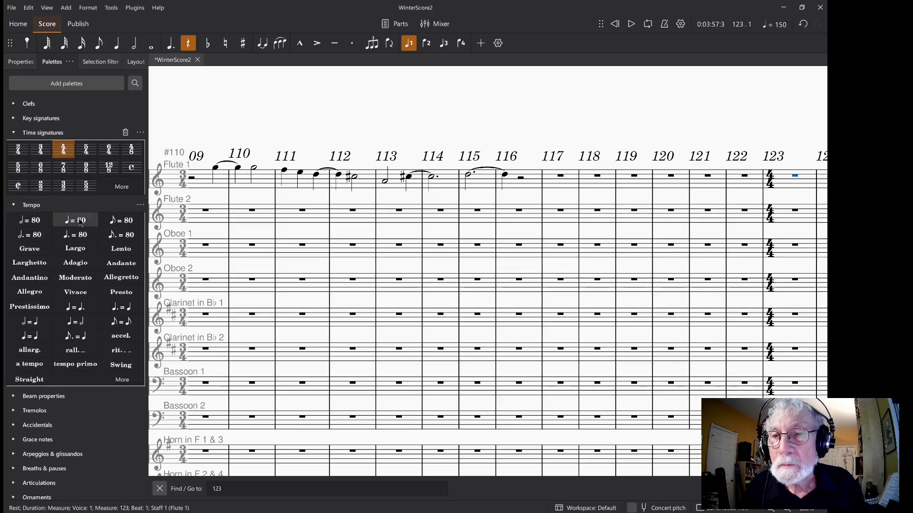
left_click(76, 220)
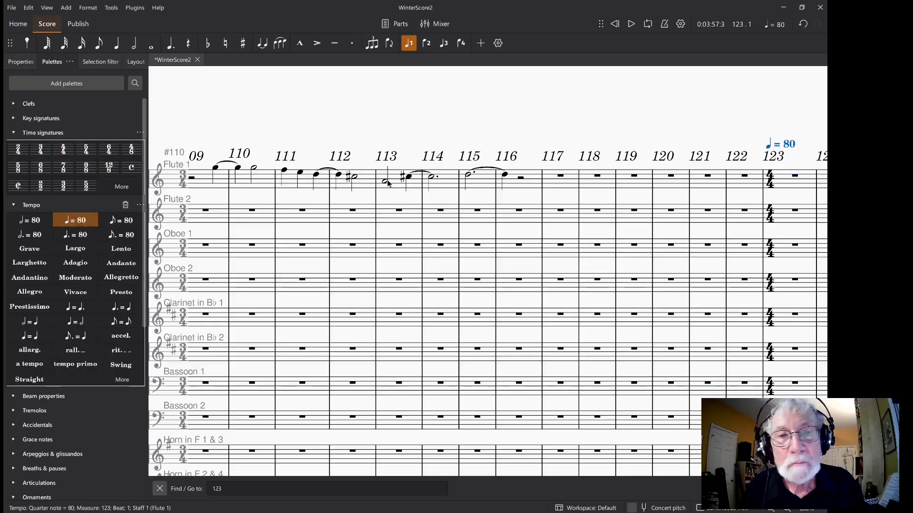
double_click(791, 145)
type("15")
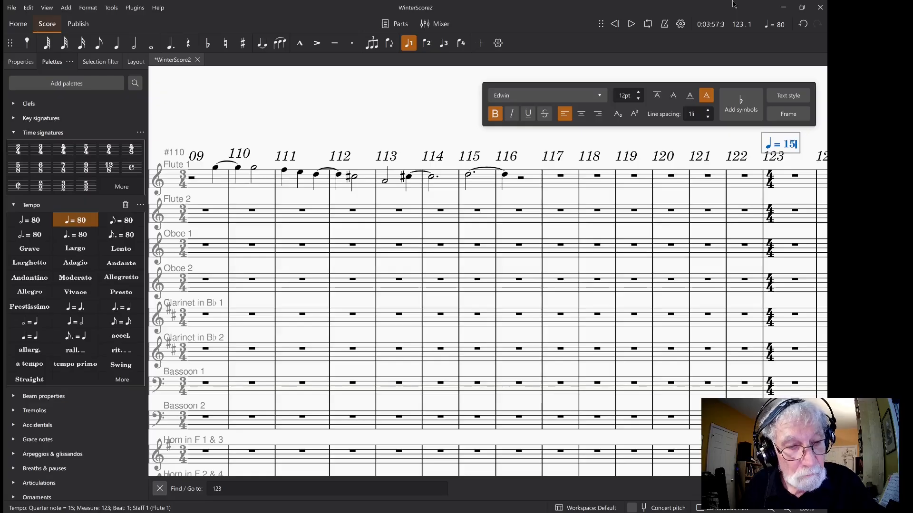
type("0")
left_click(436, 85)
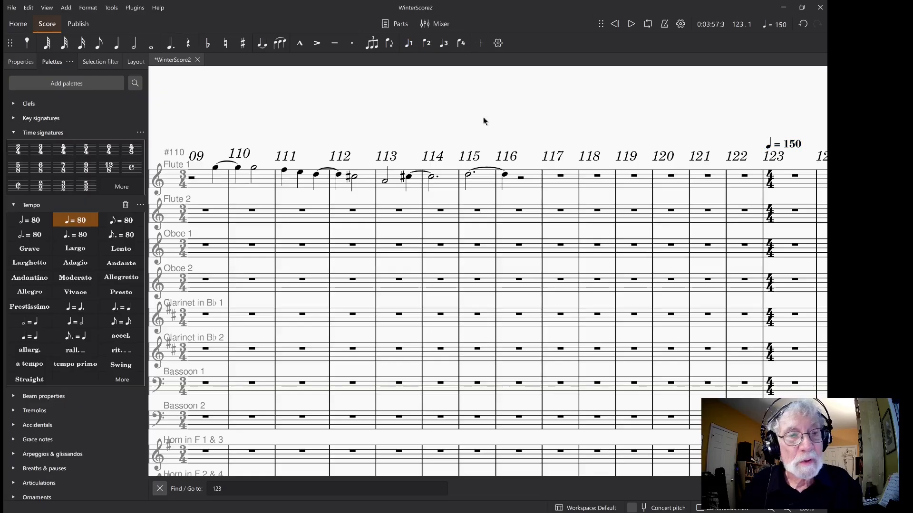
- Check the time signature and tempo change at measure 123 across the staves and the measures that follow
scroll(547, 175, "down", 5)
scroll(656, 158, "down", 3)
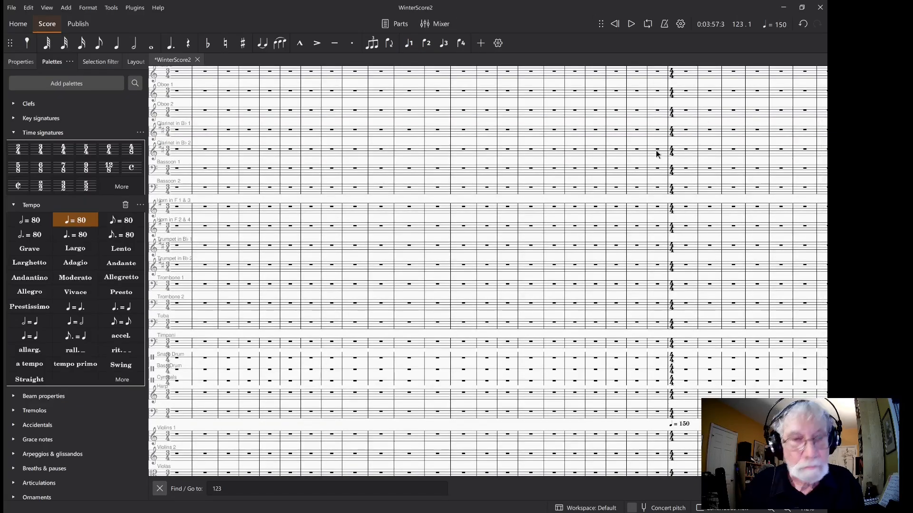
scroll(650, 163, "right", 9)
scroll(302, 275, "up", 5)
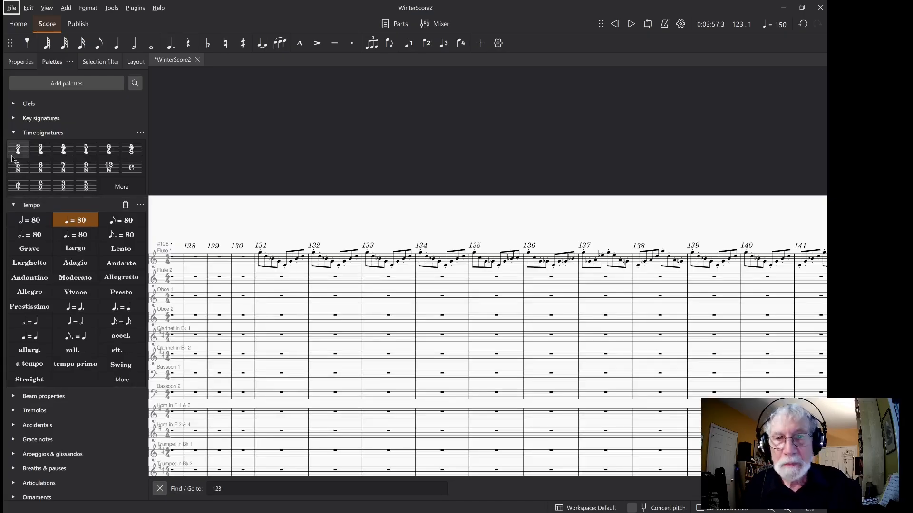
- Switch to REAPER, return to the project start and display the whole arrangement from beginning to end
key("alt+Tab")
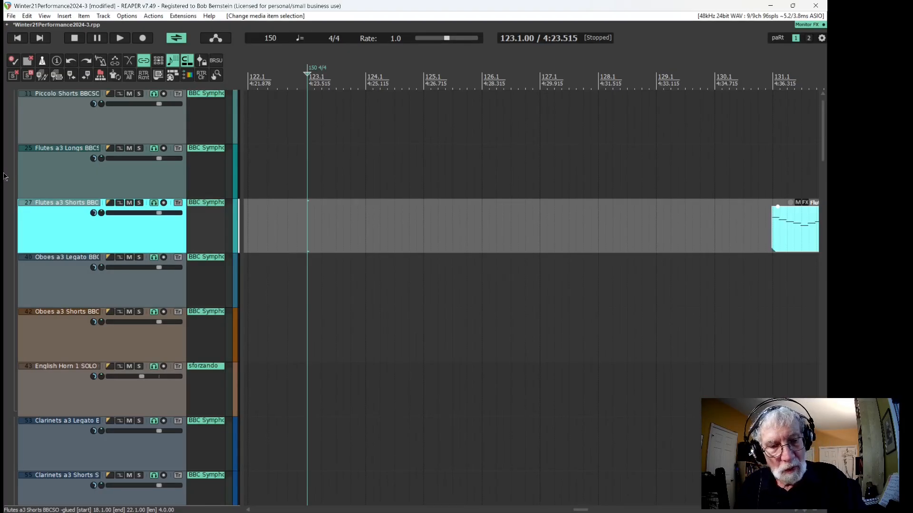
scroll(87, 150, "down", 5)
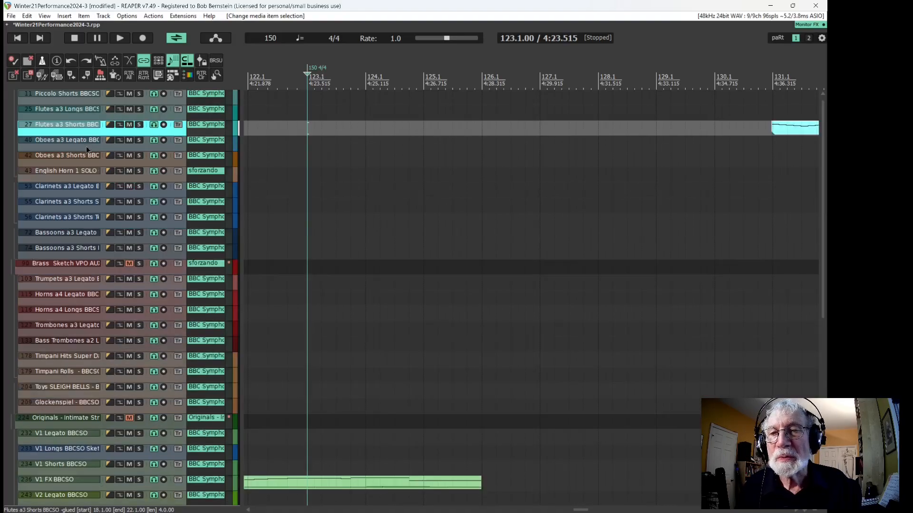
key("Home")
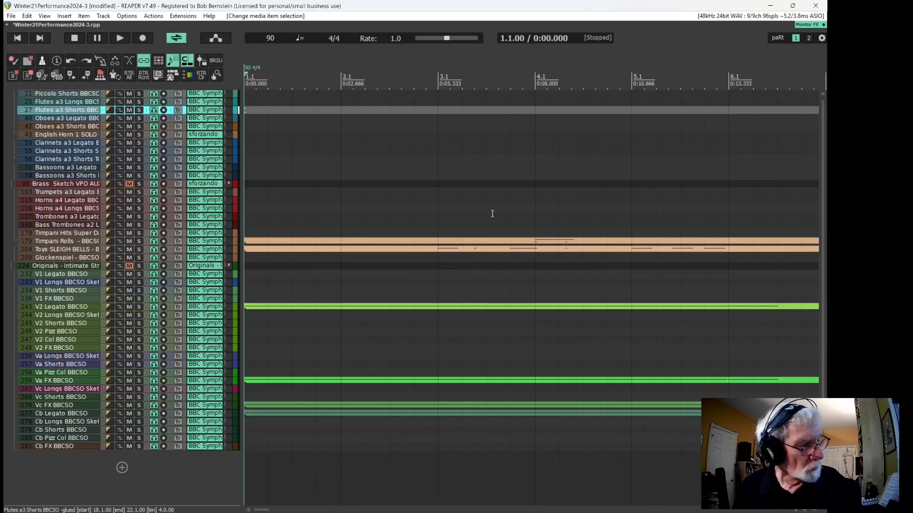
scroll(492, 213, "down", 10)
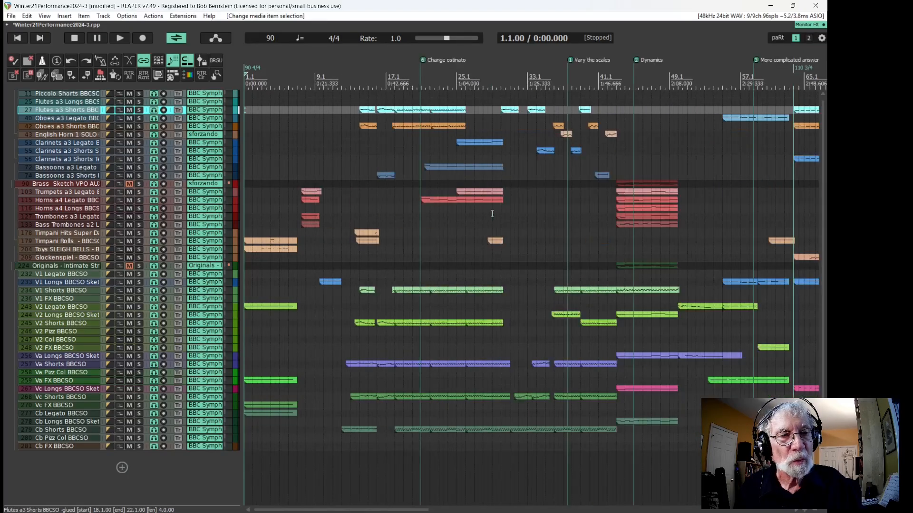
scroll(492, 213, "down", 6)
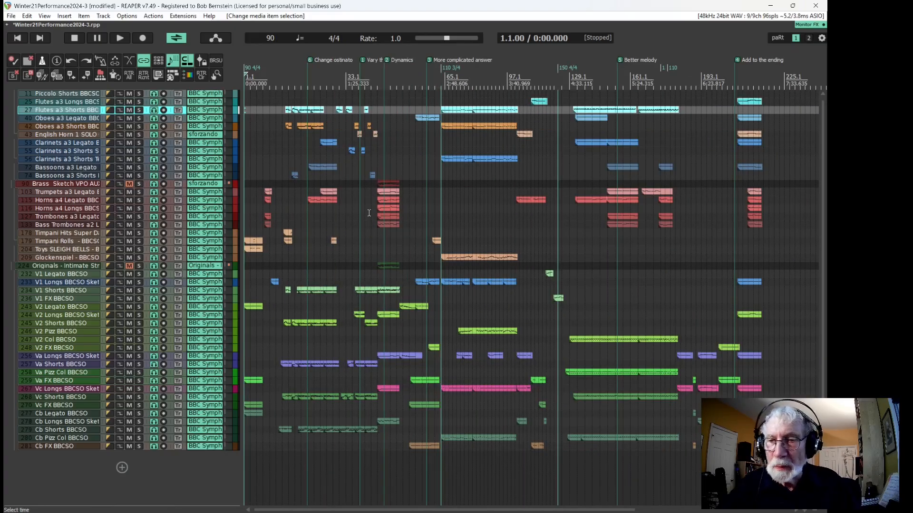
- Select the four viola tracks from Va Longs through Va FX and enlarge their track heights
mouse_move(12, 512)
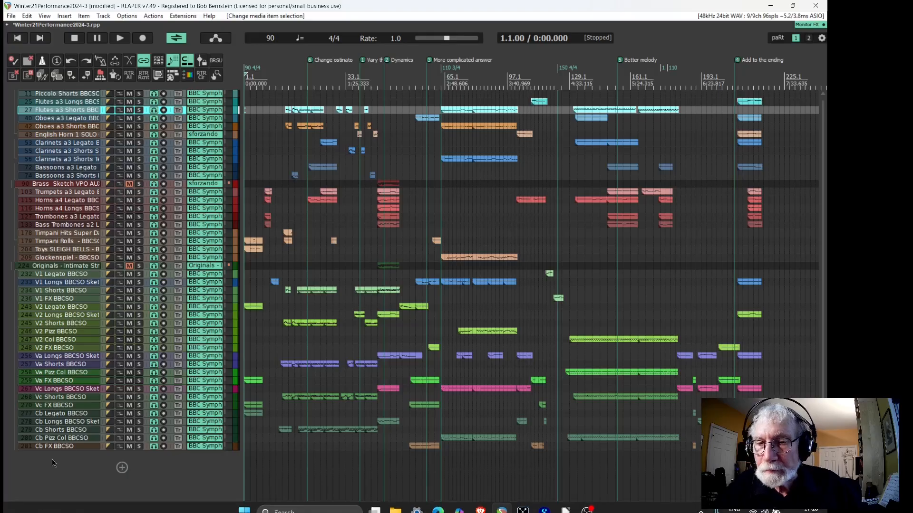
left_click(45, 365)
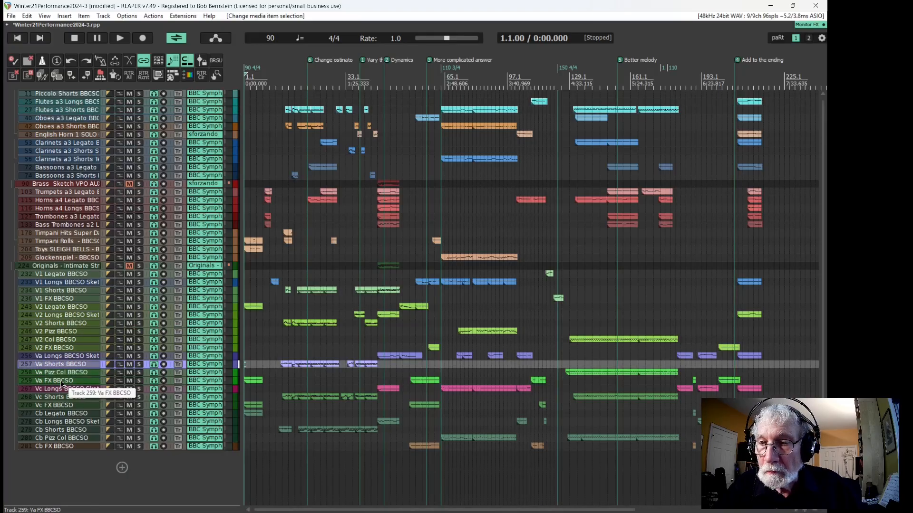
left_click(60, 380, "shift")
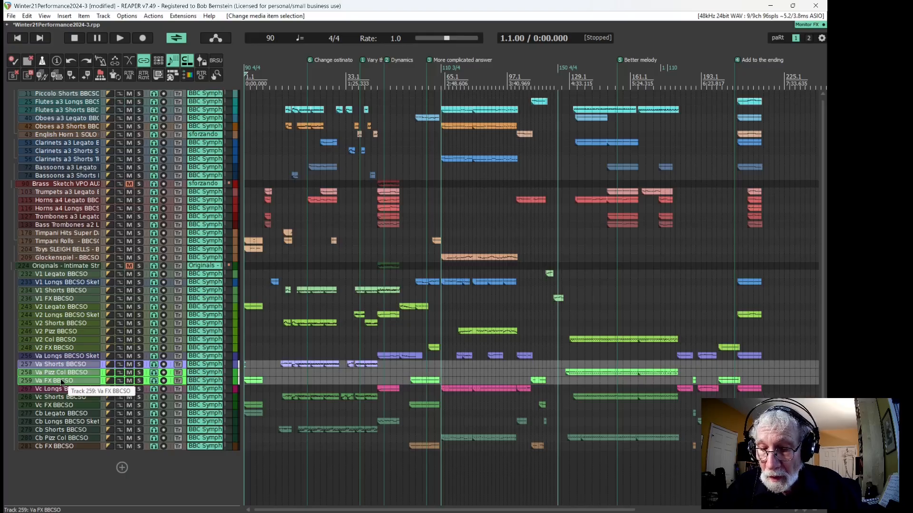
mouse_move(60, 378)
left_mouse_down()
mouse_move(82, 375)
mouse_move(81, 400)
left_mouse_up()
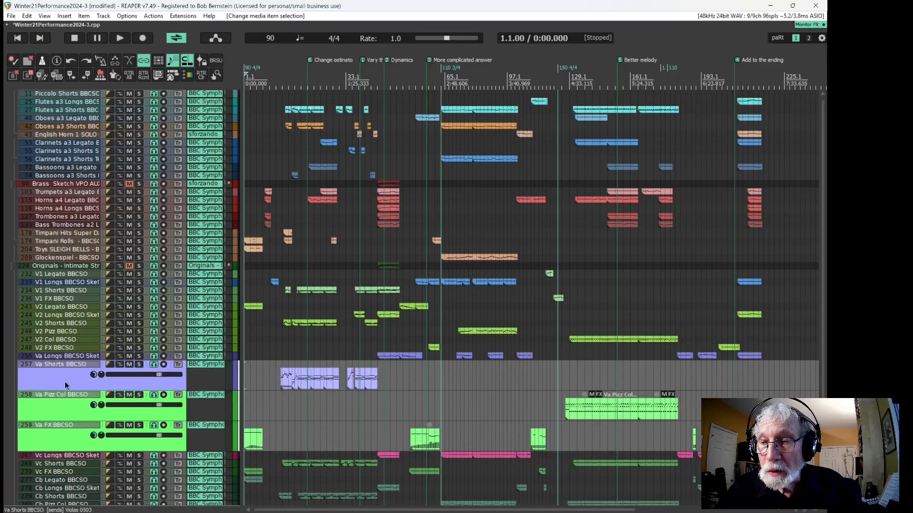
left_click(45, 356)
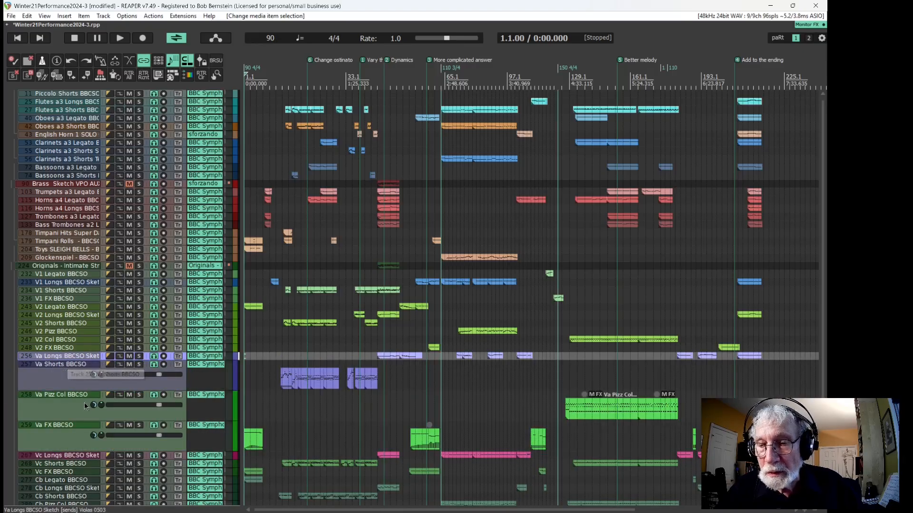
left_click(66, 441, "shift")
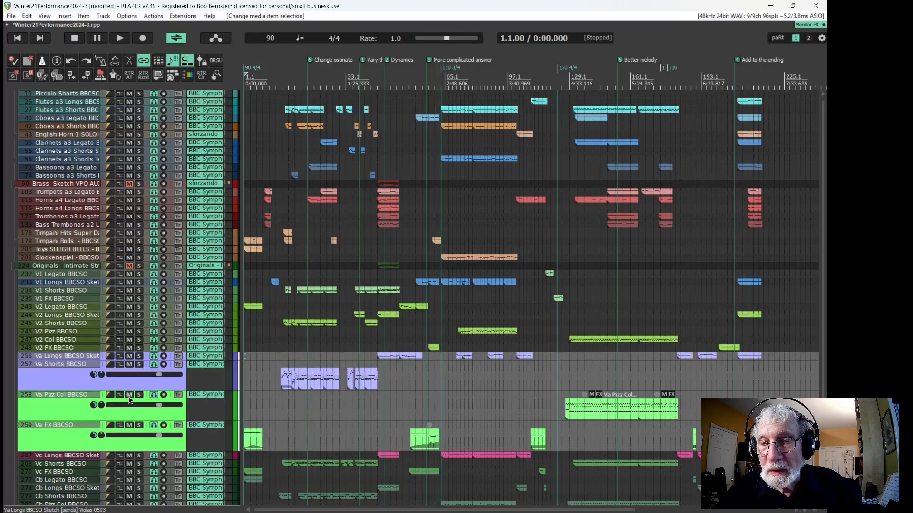
left_click_drag(136, 392, 136, 400)
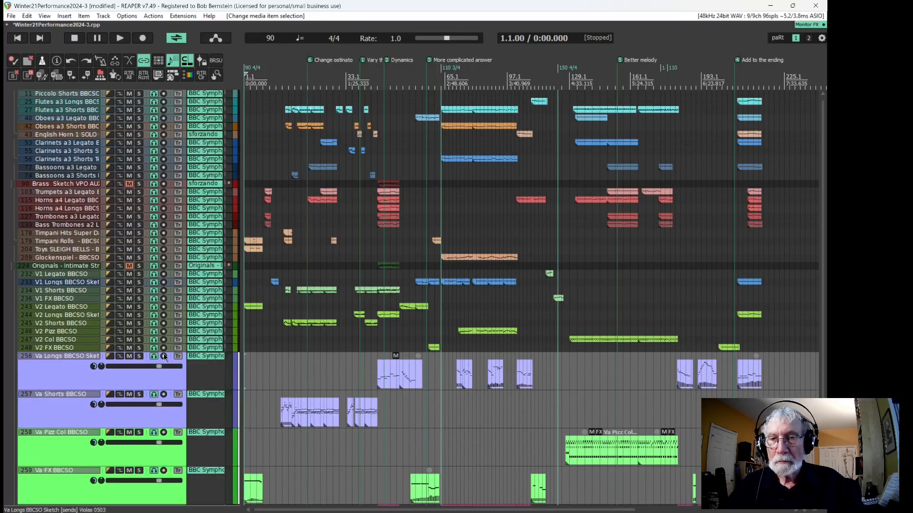
scroll(163, 353, "down", 5)
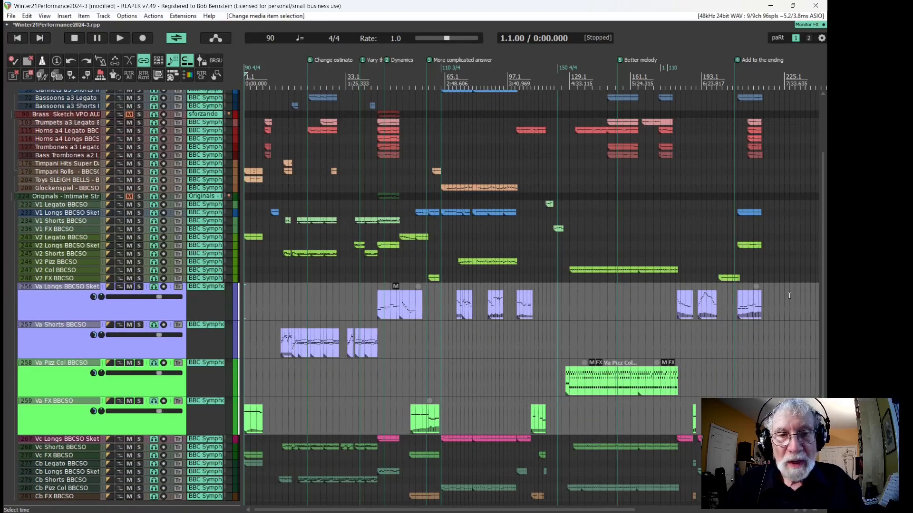
- Select all items on the four viola tracks and open them together in the MIDI editor's notation view
left_click_drag(791, 298, 221, 424)
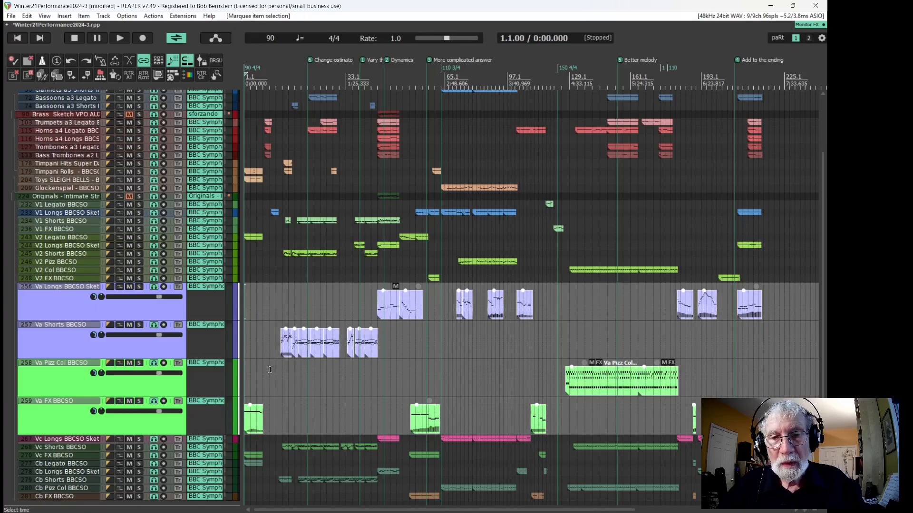
double_click(256, 422)
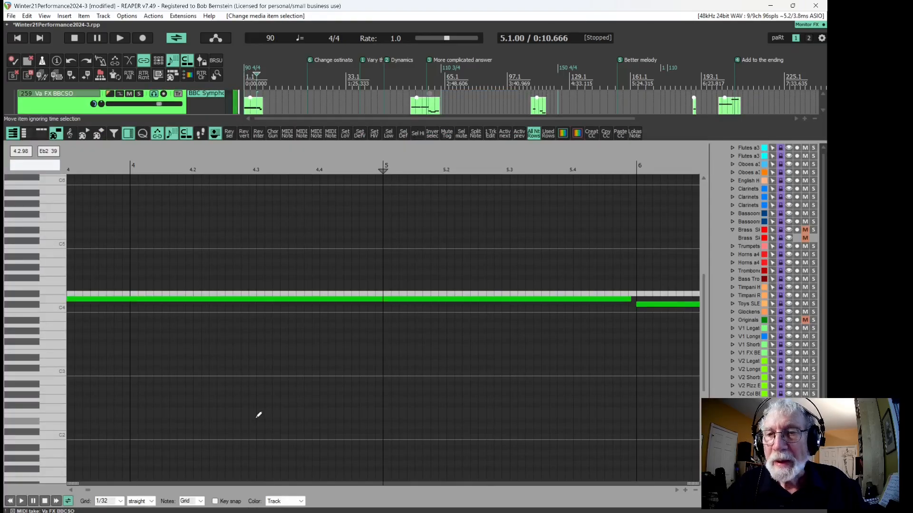
left_click(71, 139)
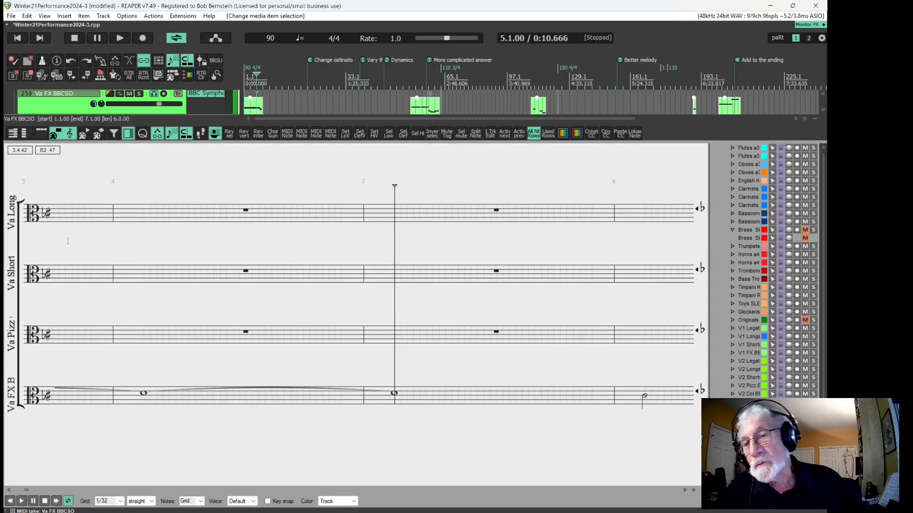
scroll(226, 200, "down", 1)
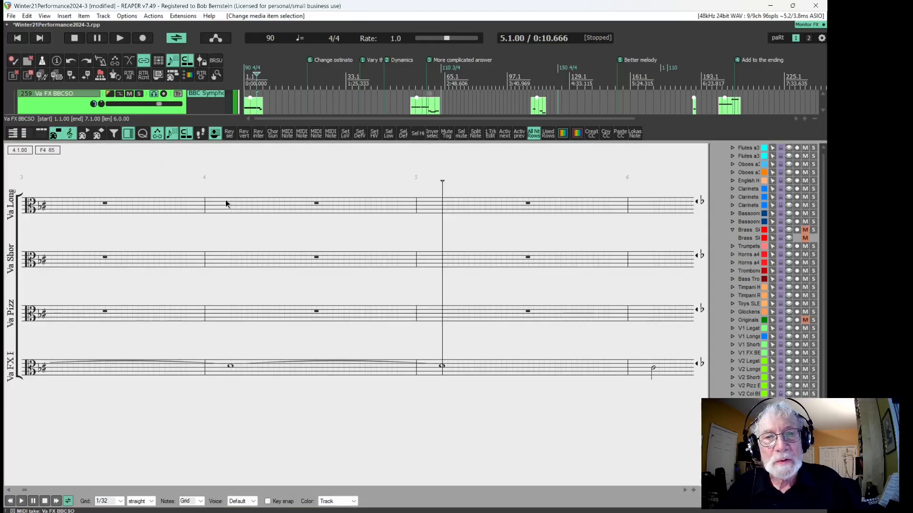
- Export the viola notation as a MusicXML file named VaWinter21Performance2024-3.xml into the XML folder
right_click(9, 168)
mouse_move(32, 175)
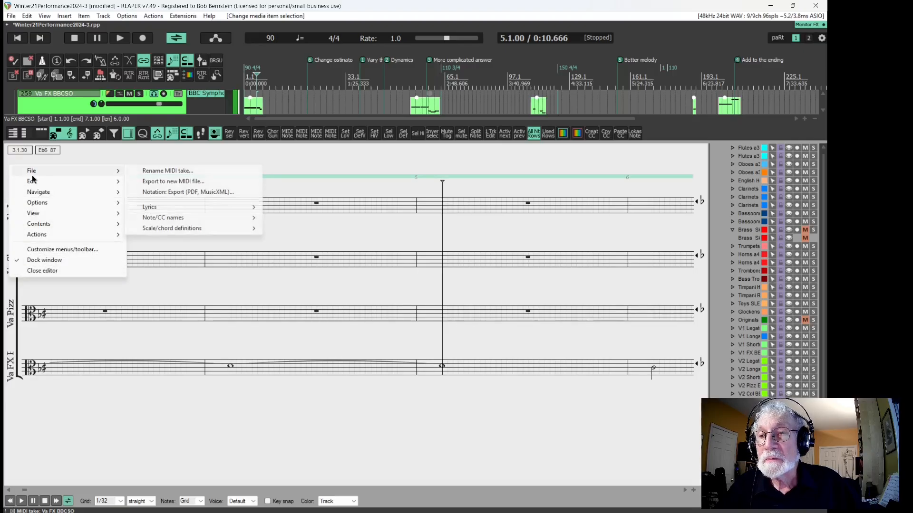
left_click(159, 192)
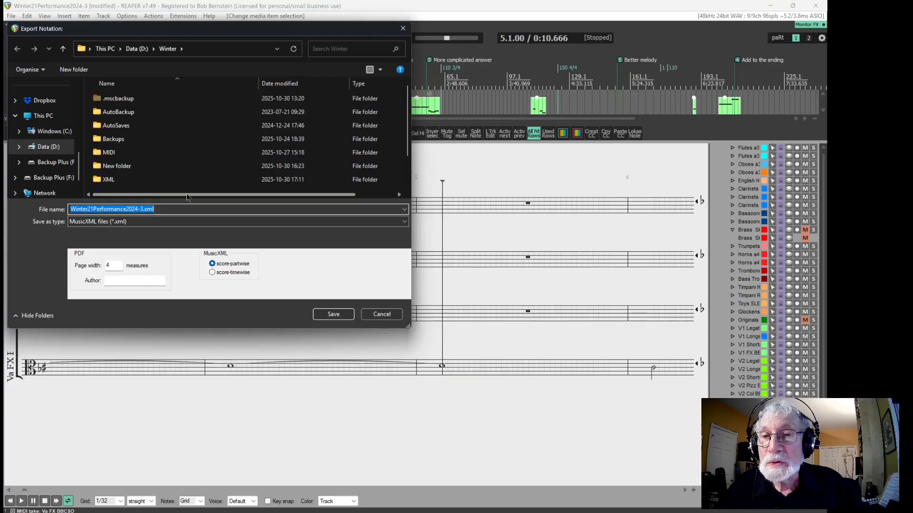
left_click(71, 209)
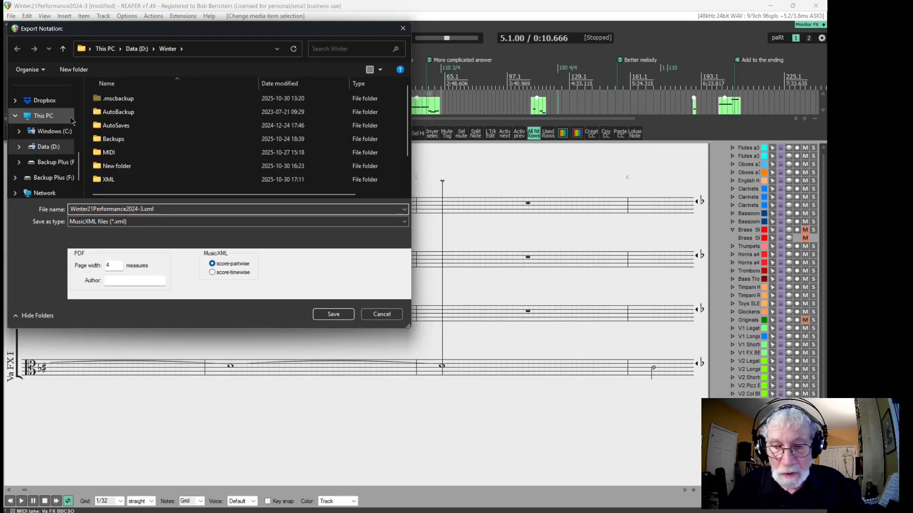
type("Va")
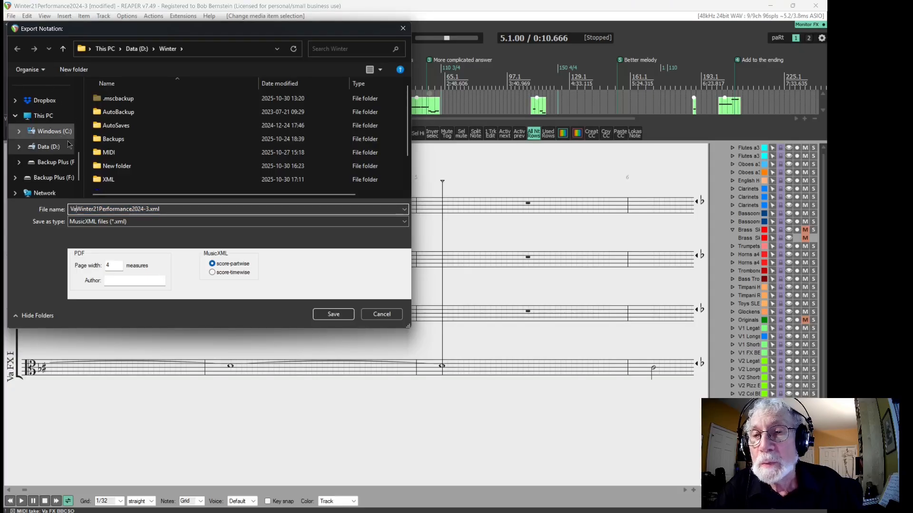
double_click(105, 180)
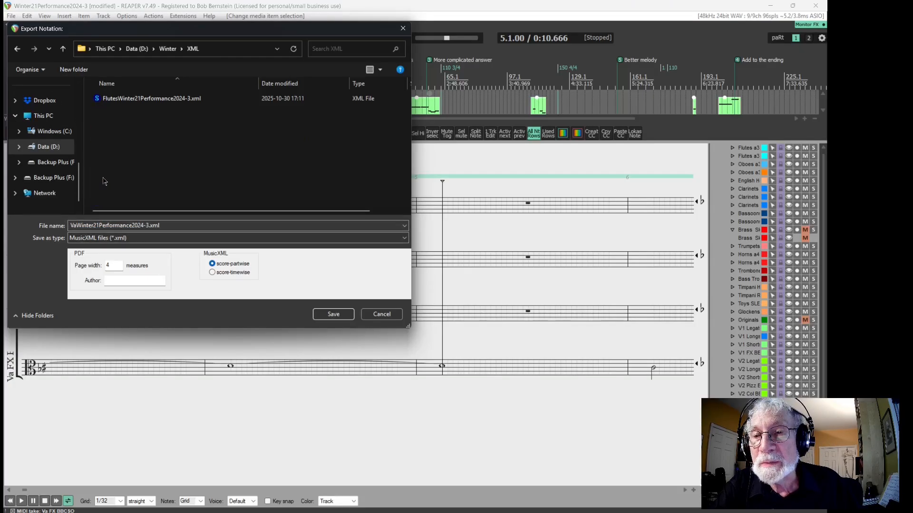
left_click(337, 315)
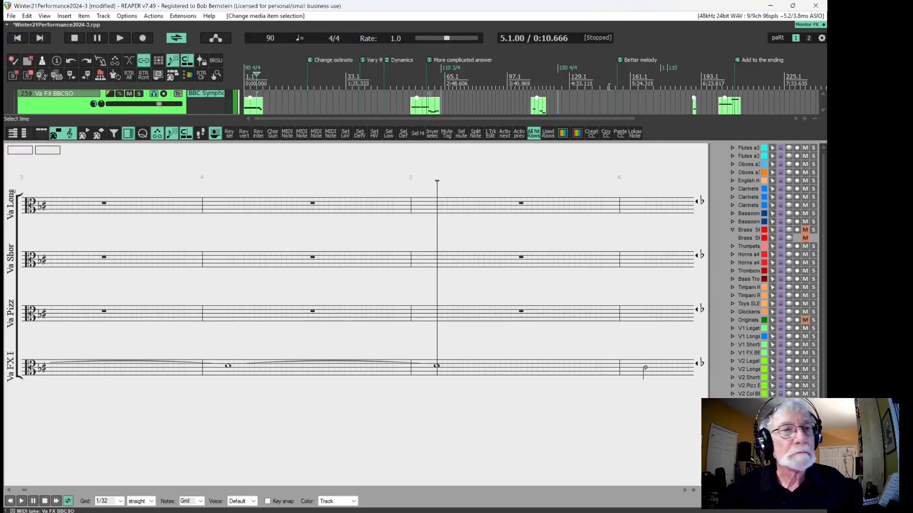
- Switch to MuseScore and close the imported FlutesWinter21Performance2024-3.xml score
left_click(770, 5)
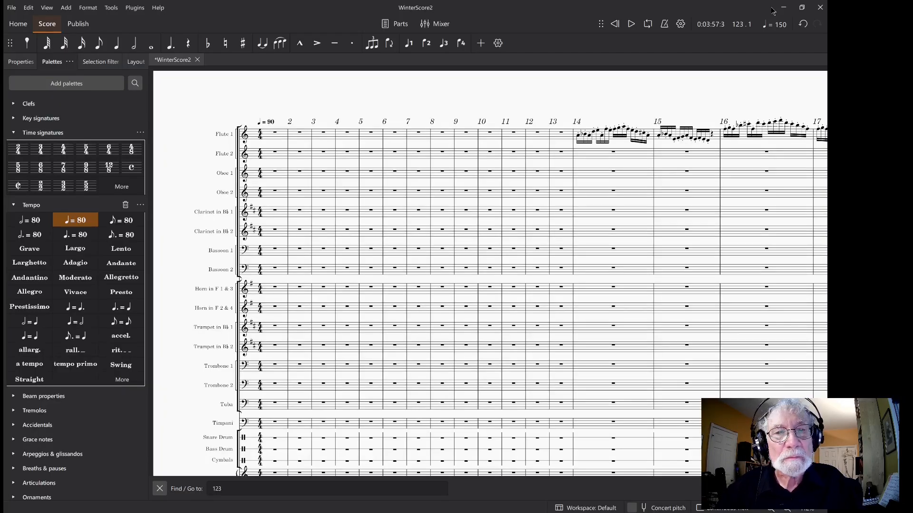
key("alt+Tab")
key("alt+Tab")
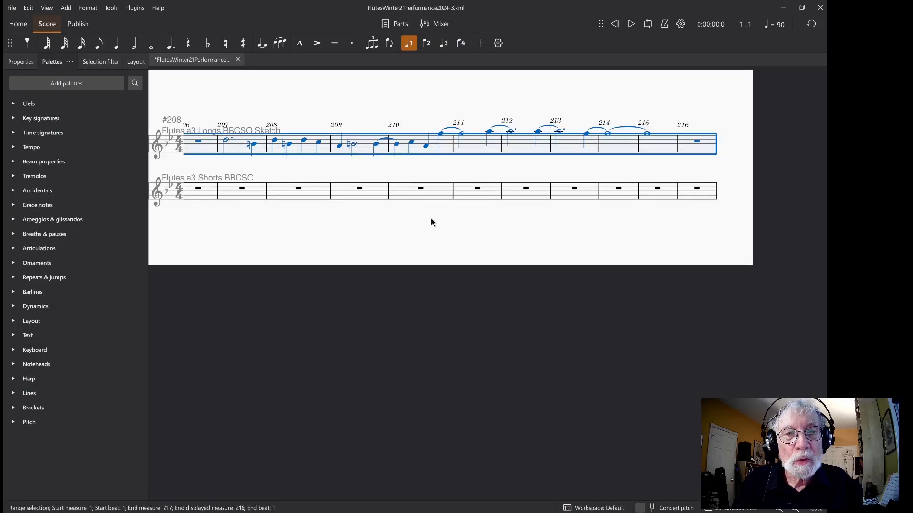
left_click(820, 7)
left_click(440, 297)
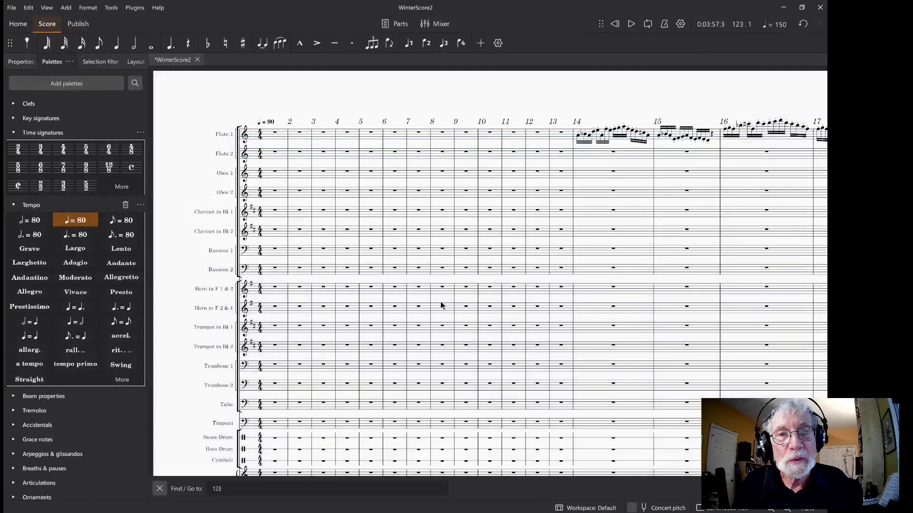
- Open VaWinter21Performance2024-3.xml from the D:\Winter\XML folder in MuseScore, view the error details and open it anyway
key("alt+Tab")
key("alt+Tab")
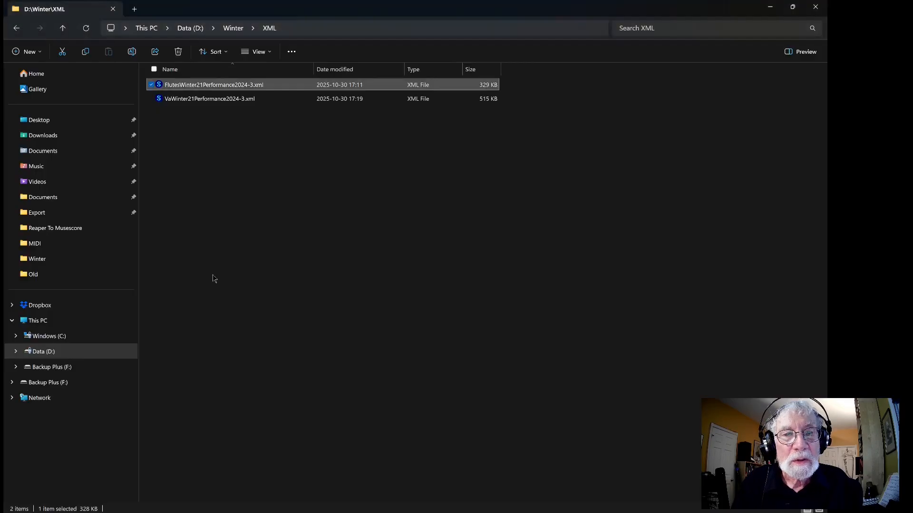
double_click(203, 99)
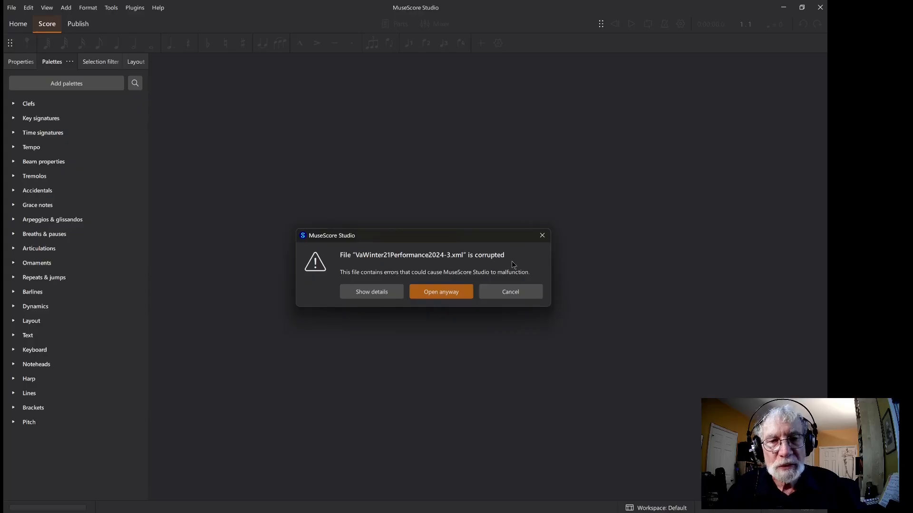
left_click(385, 292)
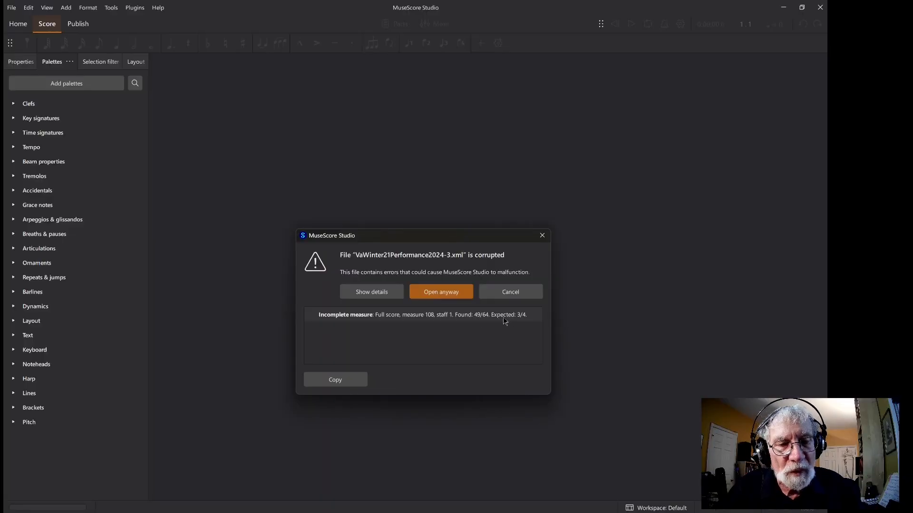
left_click(440, 292)
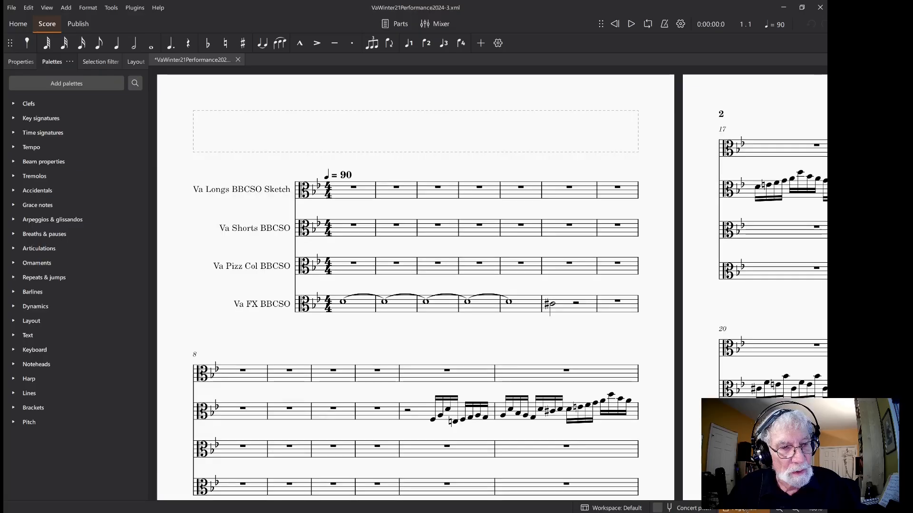
- Switch the viola score to continuous view and show measure numbers every 1 measure
left_click(746, 471)
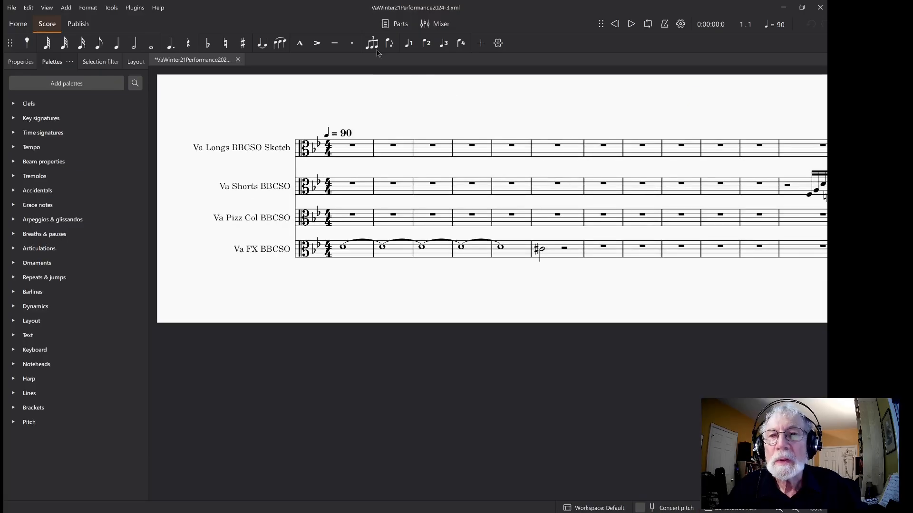
left_click(88, 8)
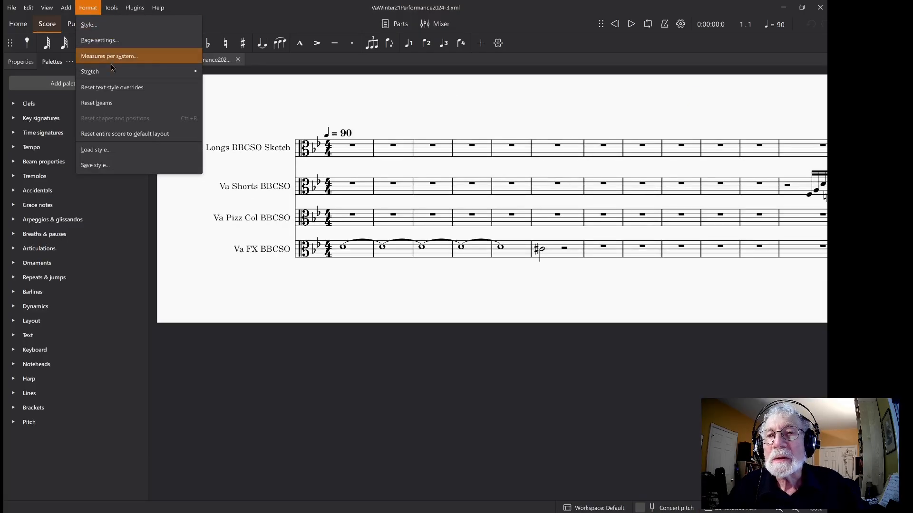
mouse_move(113, 68)
left_click(110, 27)
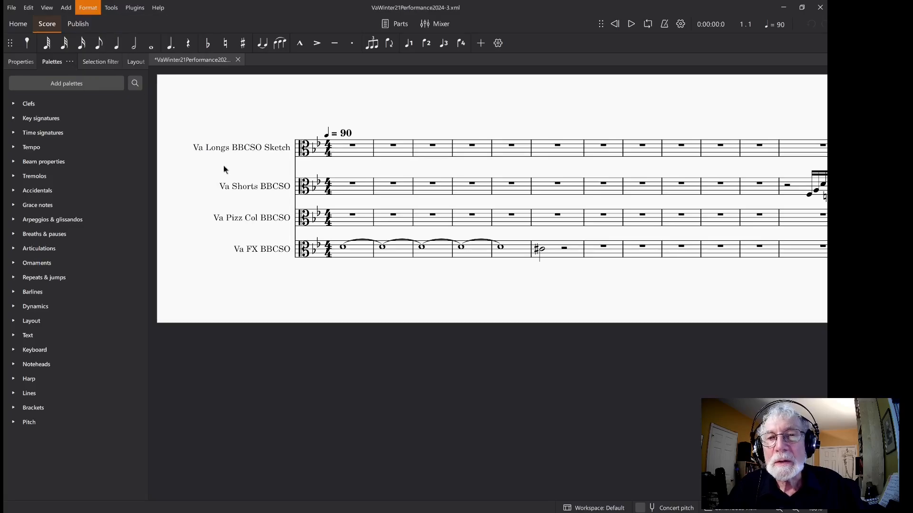
left_click(290, 170)
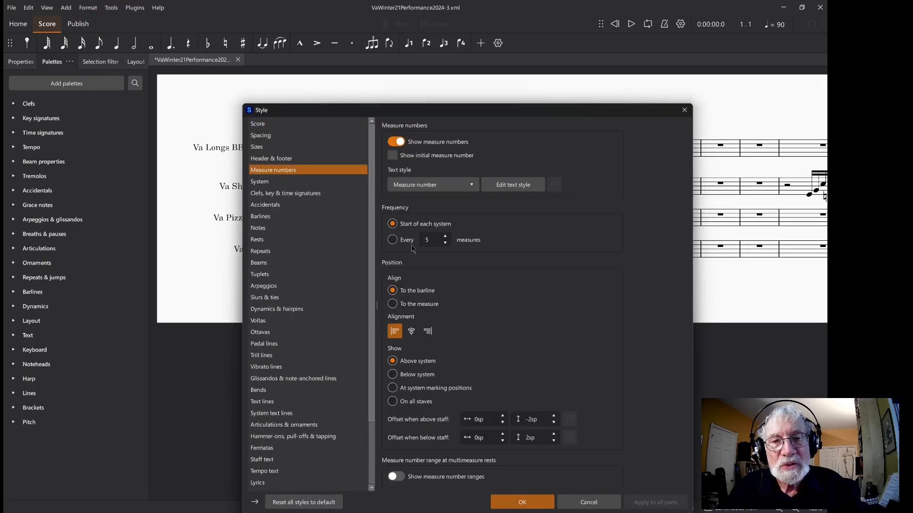
type("1")
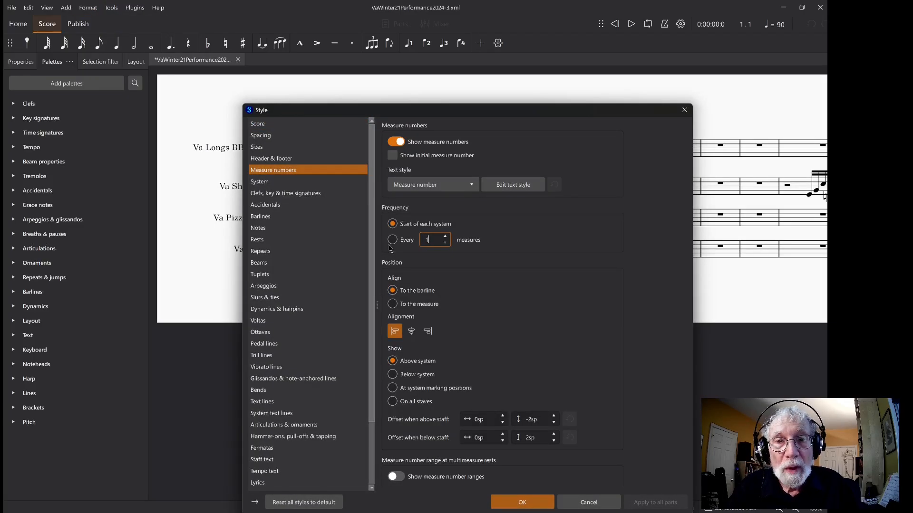
left_click(392, 242)
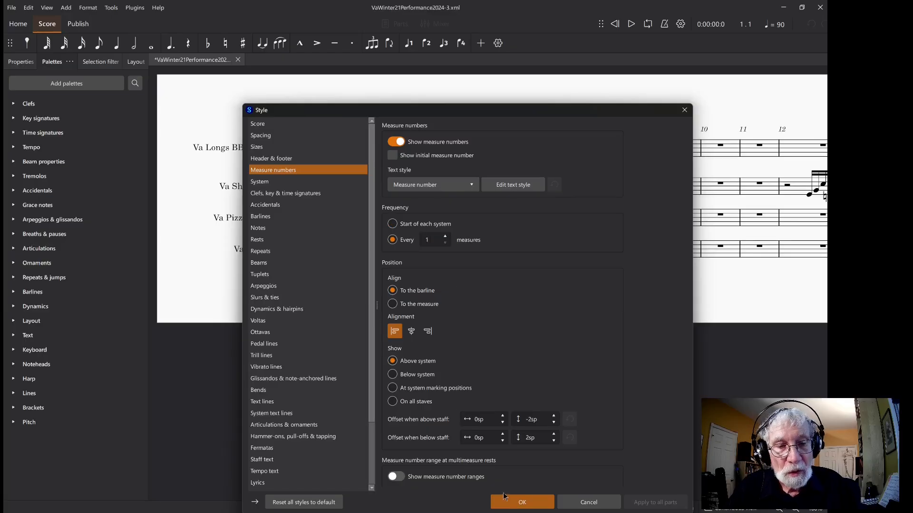
left_click(506, 499)
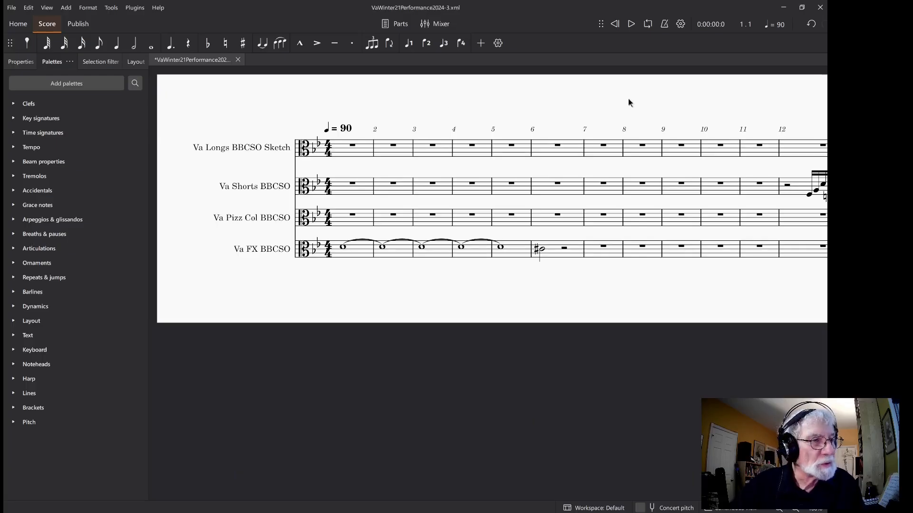
- Apply the four-stroke through-stem tremolo to the whole Va FX BBCSO staff from measure 1 to the end
left_click(358, 254)
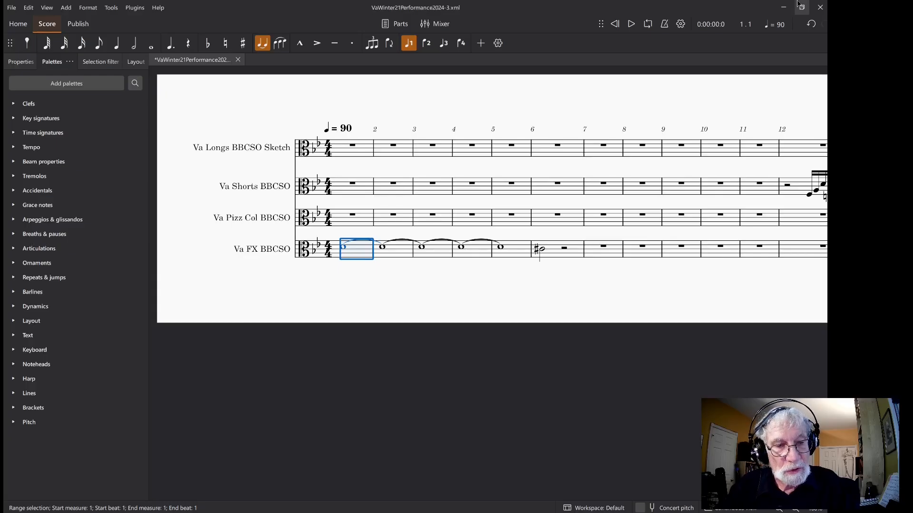
key("ctrl+shift+End")
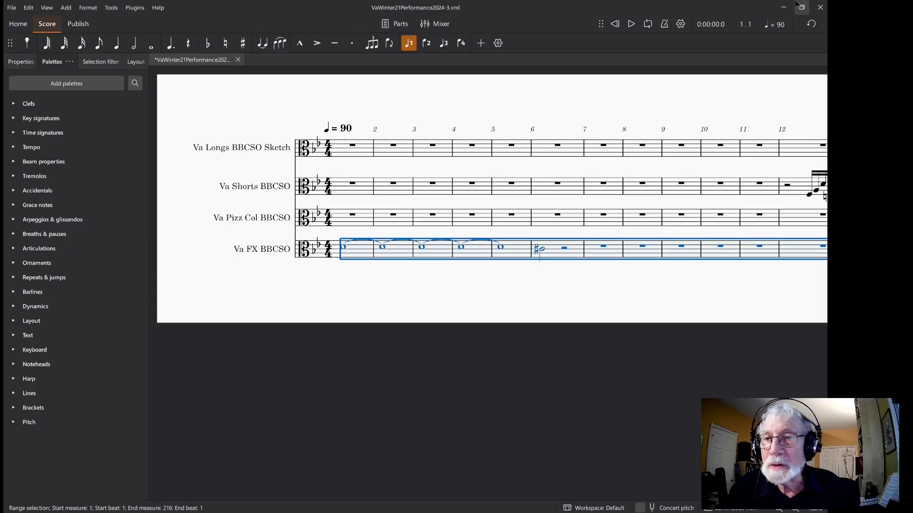
left_click(33, 179)
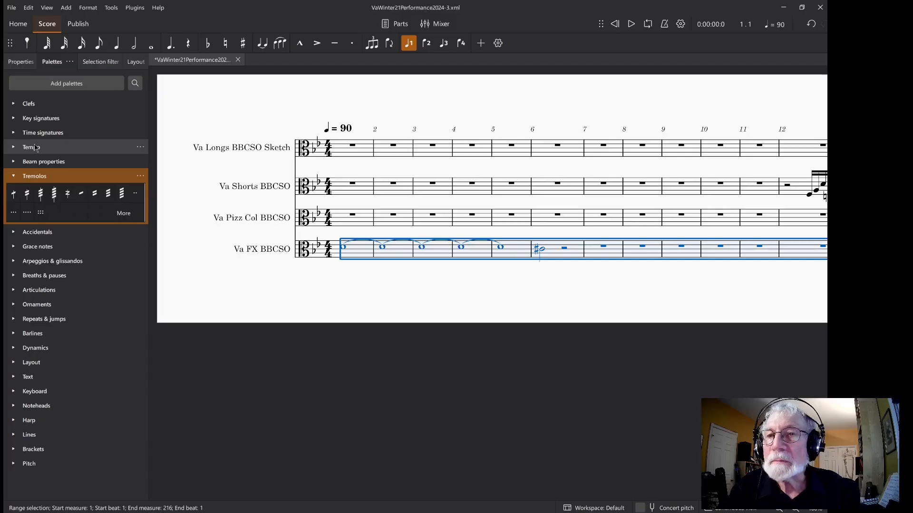
left_click(60, 199)
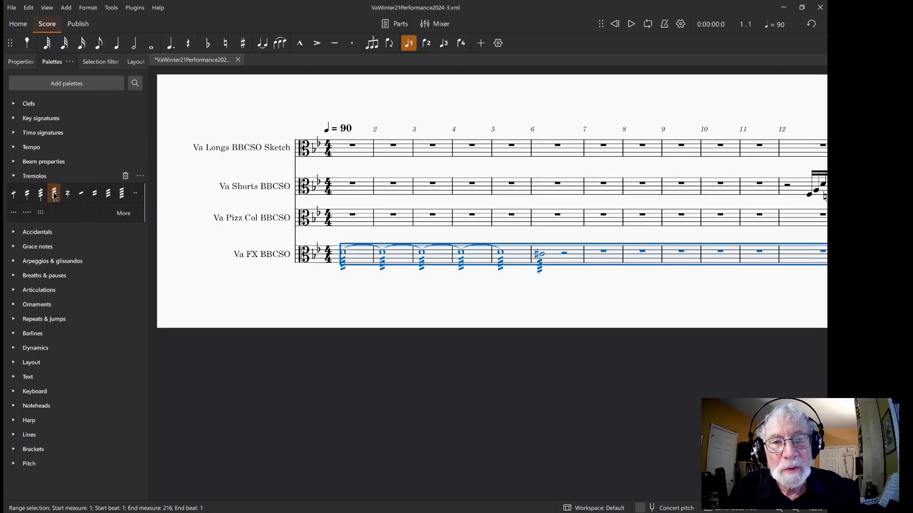
- Add staccato to every note of the Va Shorts BBCSO staff from measure 1 to the end
left_click(340, 193)
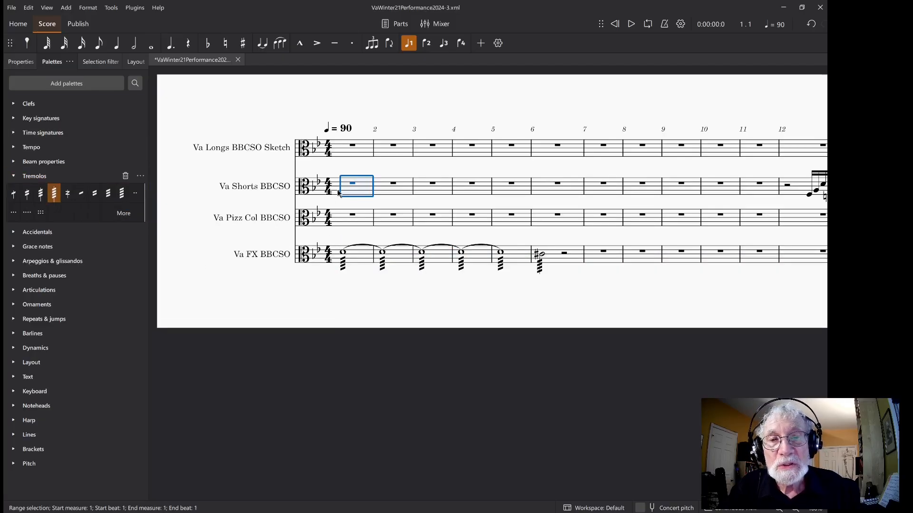
key("ctrl+shift+End")
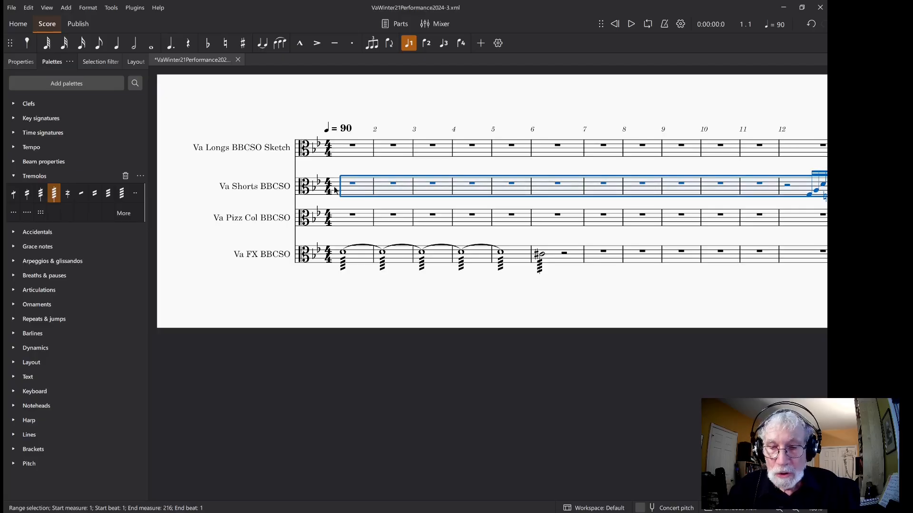
key("shift+s")
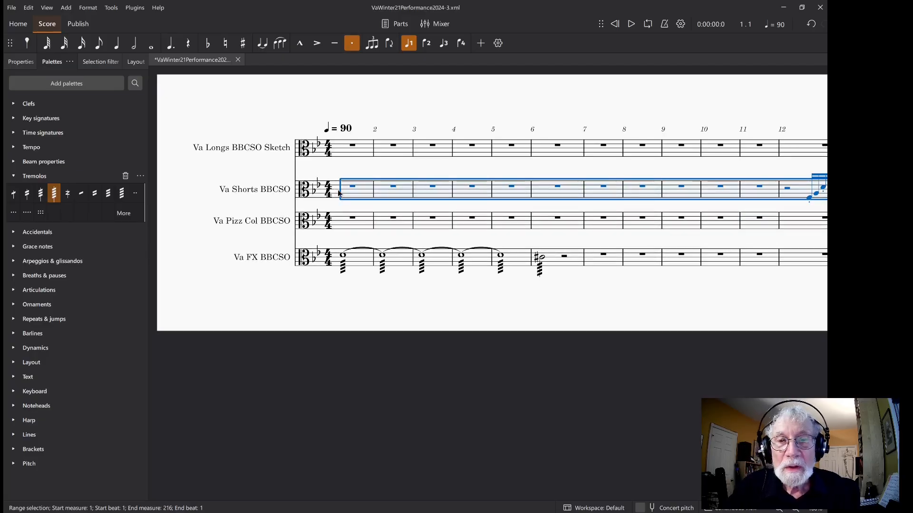
- Add the col legno playing technique to the first note of measure 127 on the Va Pizz Col BBCSO staff
left_click(388, 230)
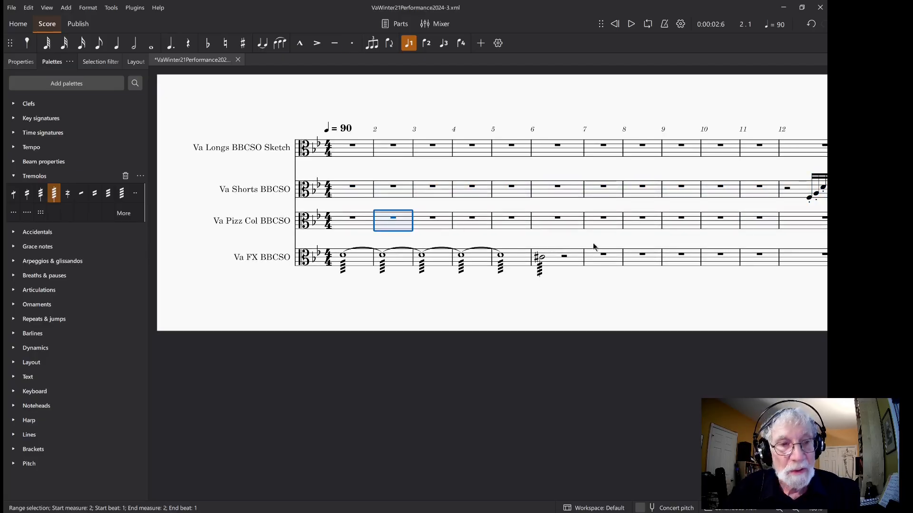
scroll(592, 243, "right", 15)
scroll(592, 243, "right", 20)
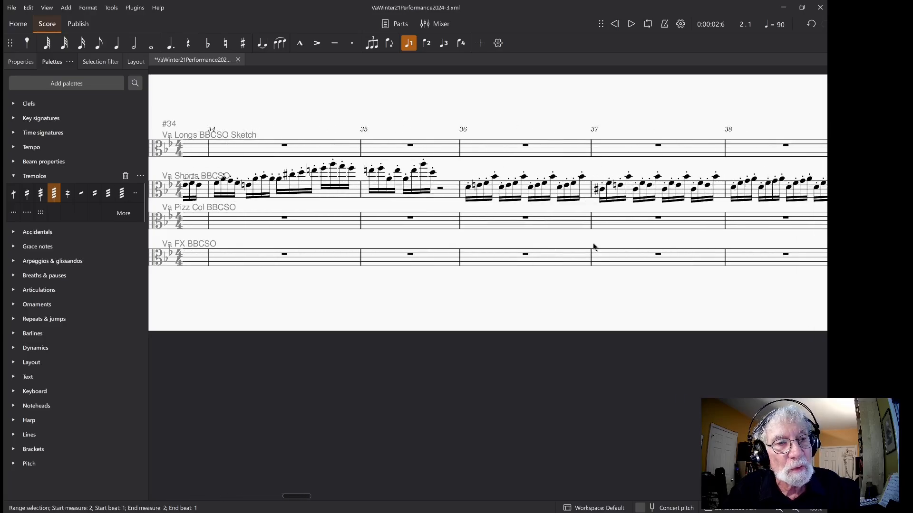
scroll(593, 243, "right", 20)
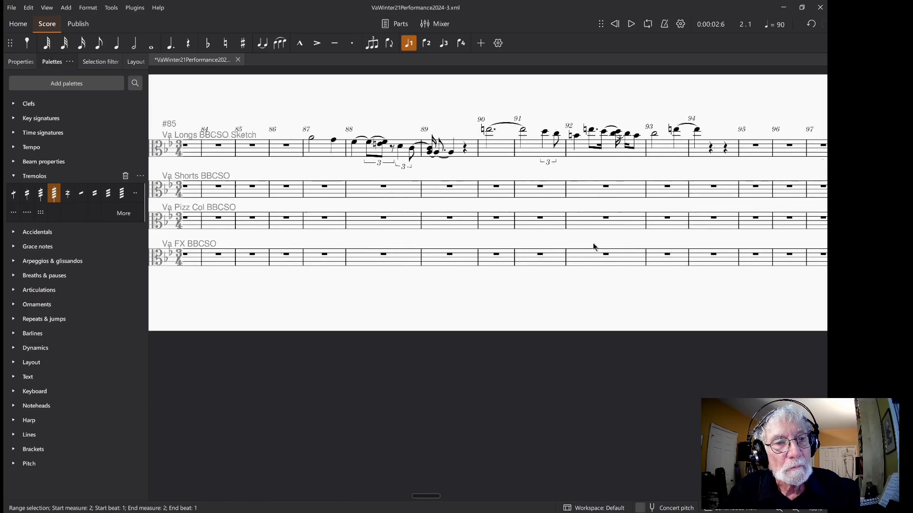
key("alt")
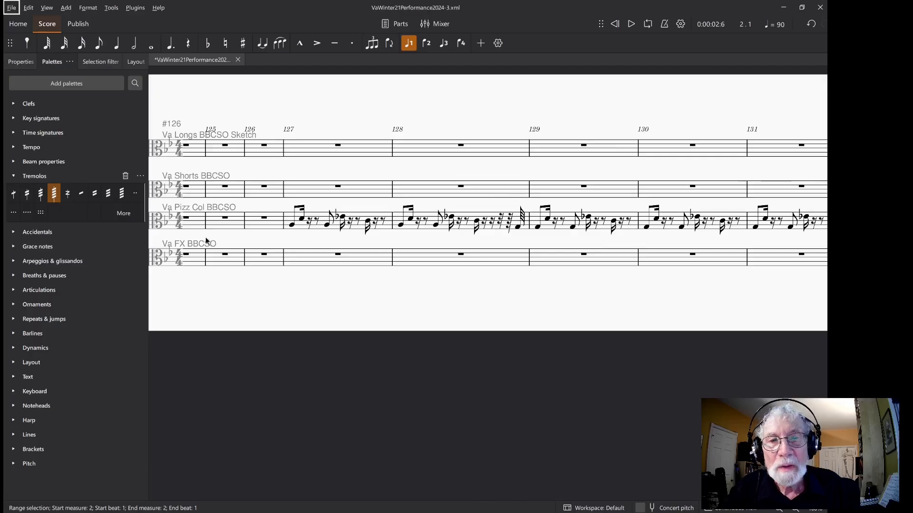
left_click(292, 225)
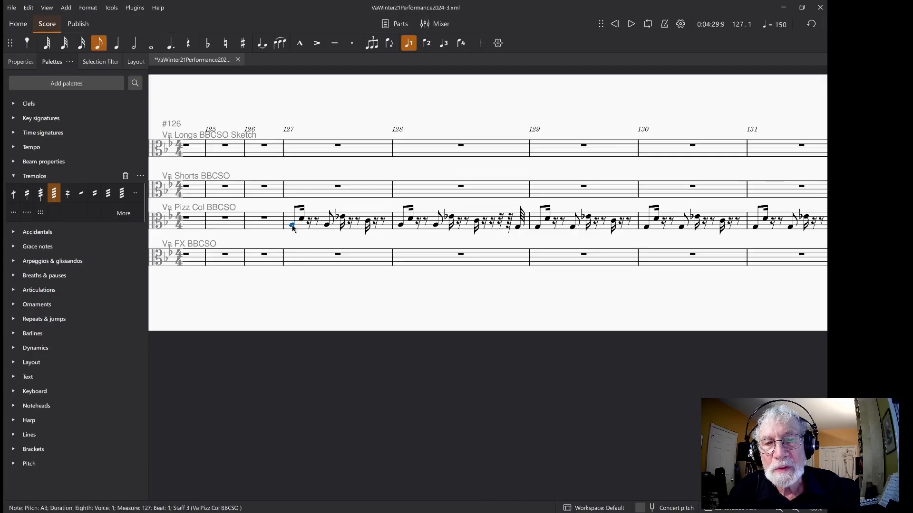
left_click(135, 83)
type("col l")
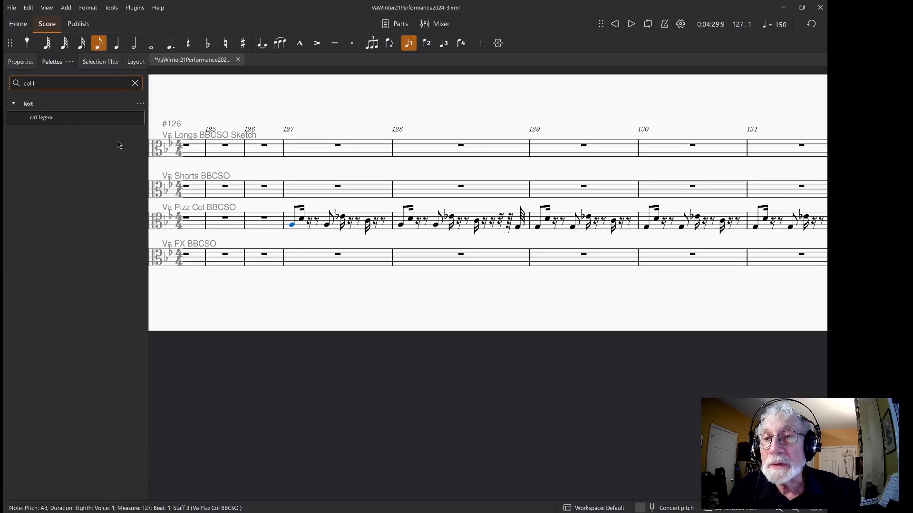
left_click(72, 120)
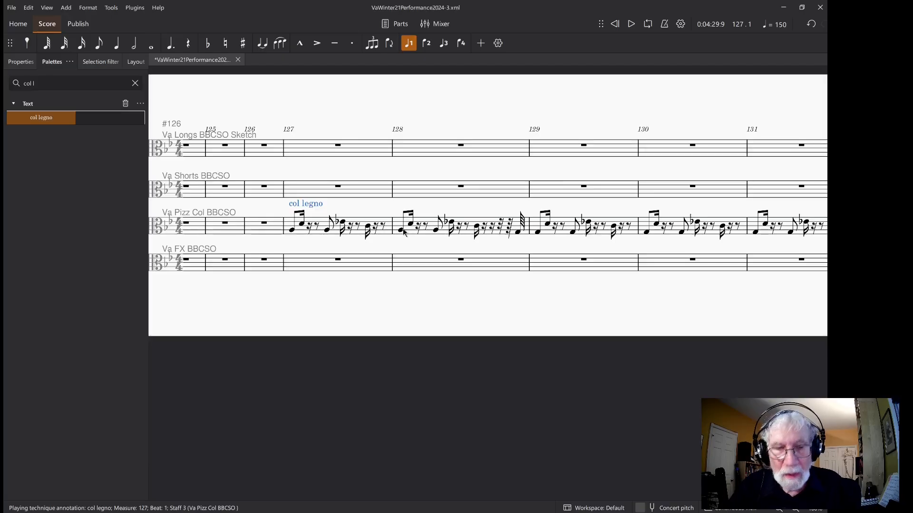
- Look through the four viola staves from measure 127 to the end, and again from the start, to see where each staff plays
scroll(403, 232, "right", 15)
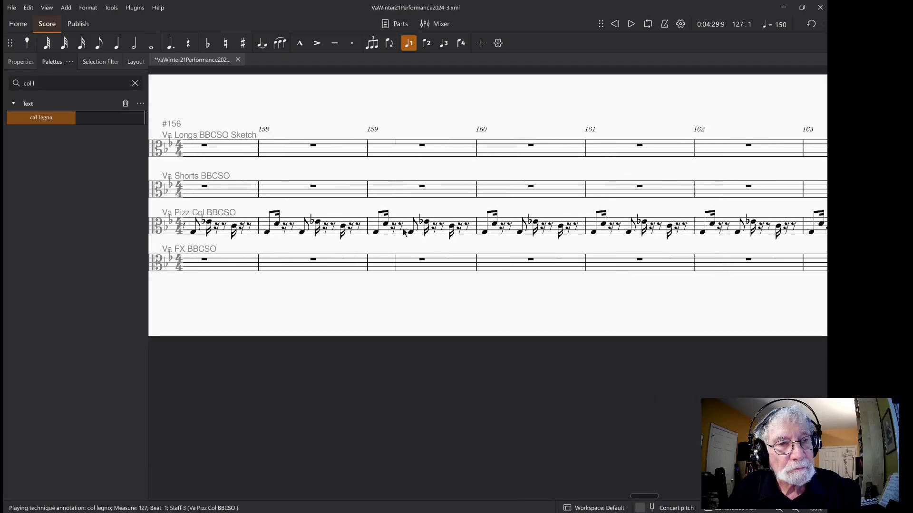
scroll(404, 231, "right", 14)
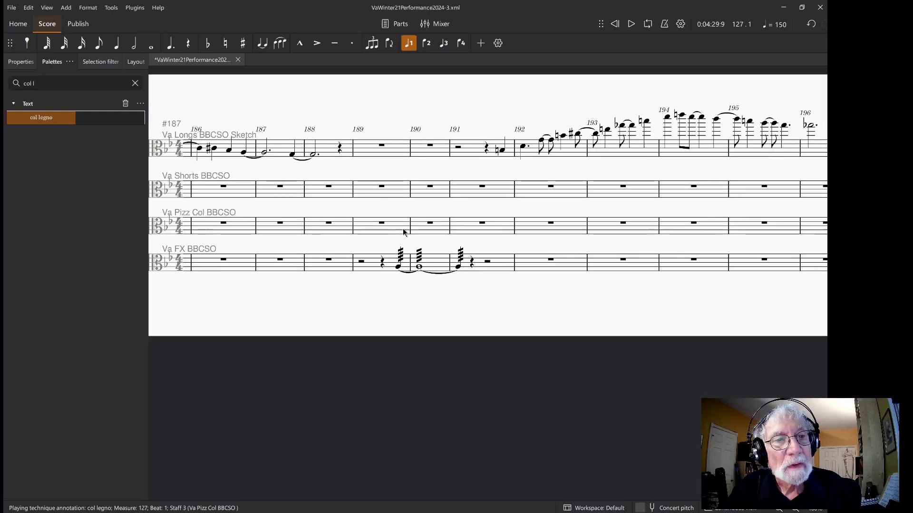
key("Page_Down")
key("Page_Down")
key("Page_Down")
key("alt")
key("ctrl+Home")
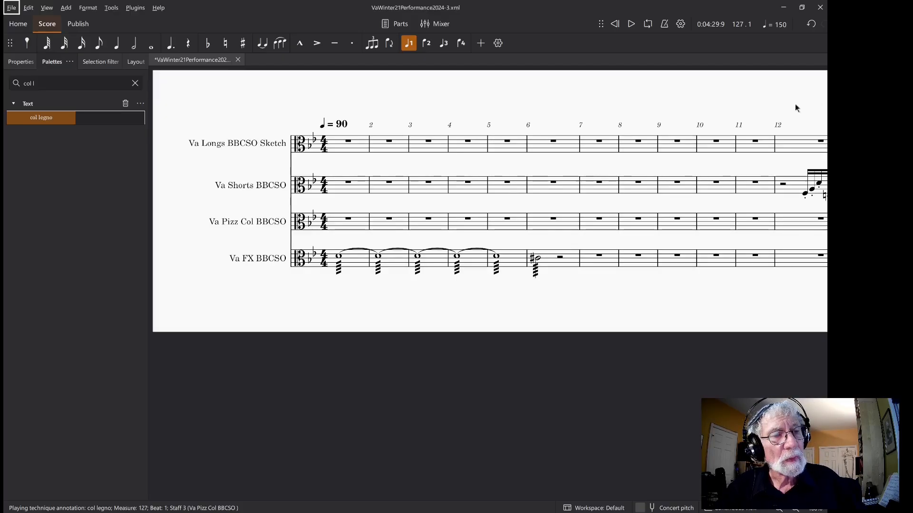
scroll(428, 195, "right", 15)
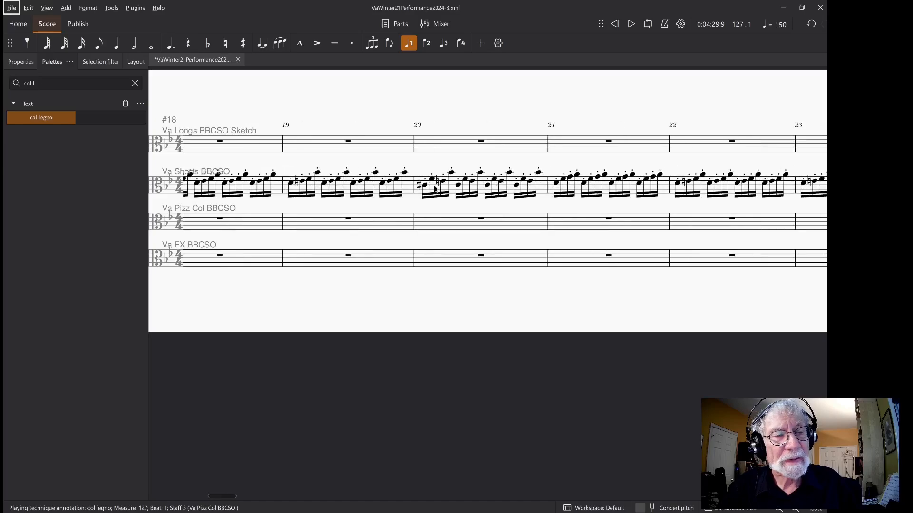
scroll(433, 188, "right", 18)
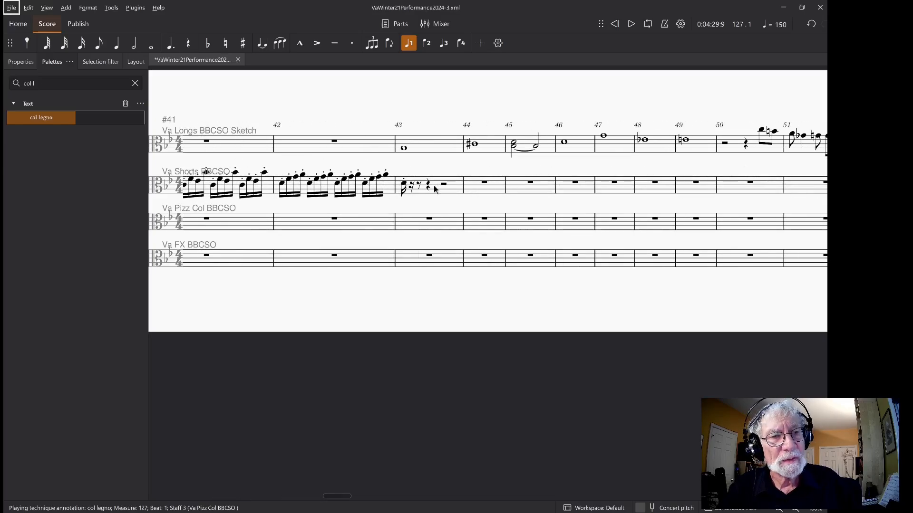
key("alt")
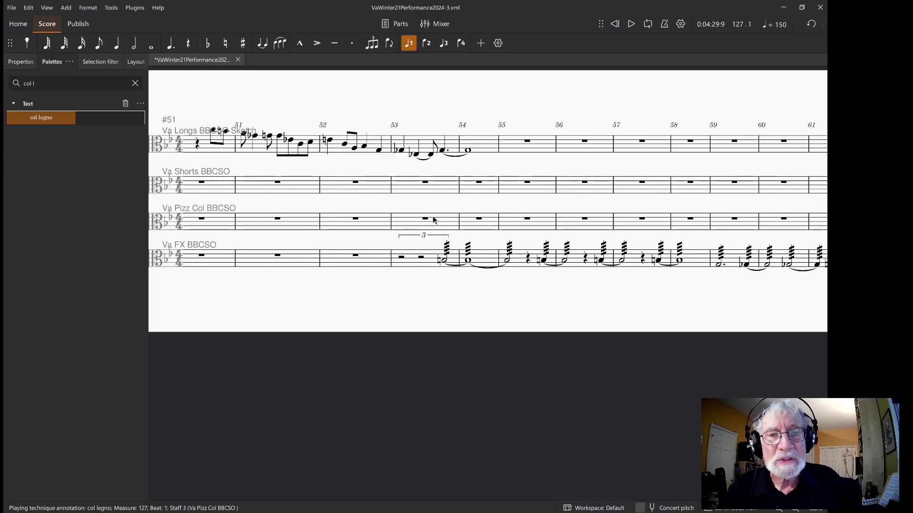
- Copy measures 1 to 6 of the Va FX BBCSO staff into the Va Longs BBCSO Sketch staff at measure 1
key("Home")
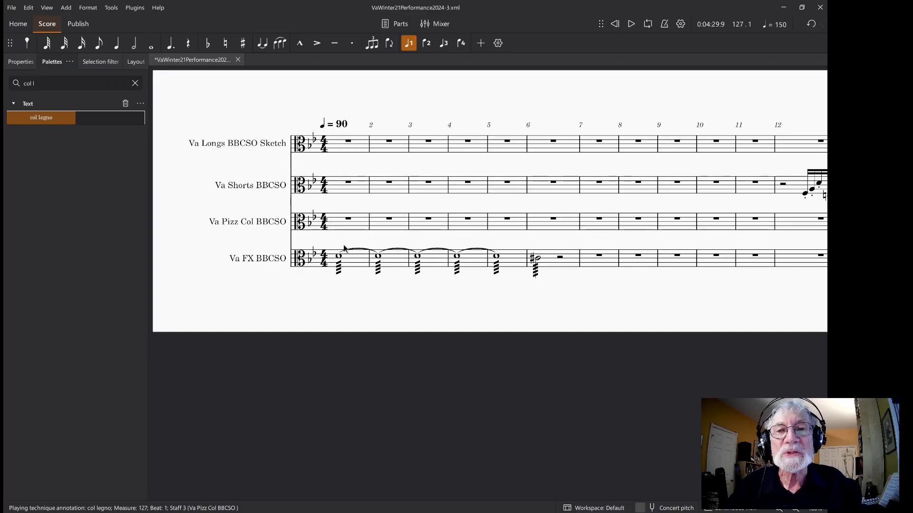
left_click(353, 260)
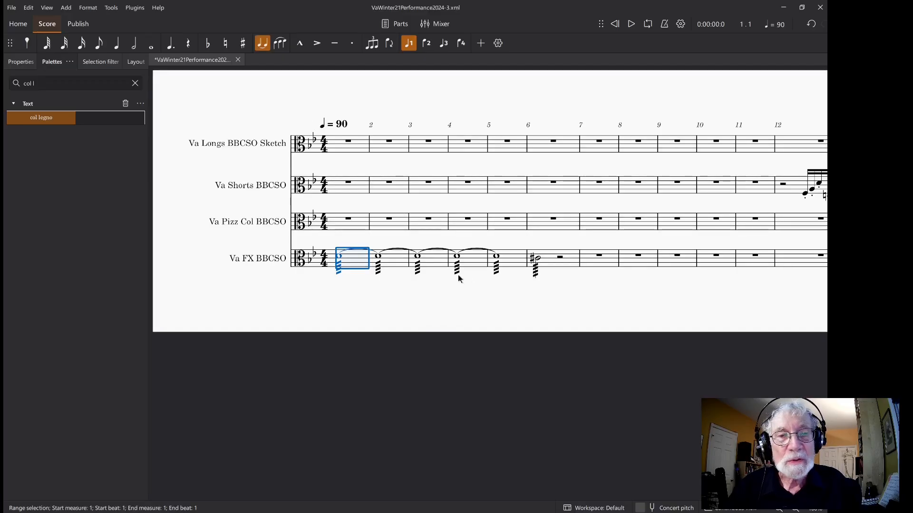
left_click(545, 268, "shift")
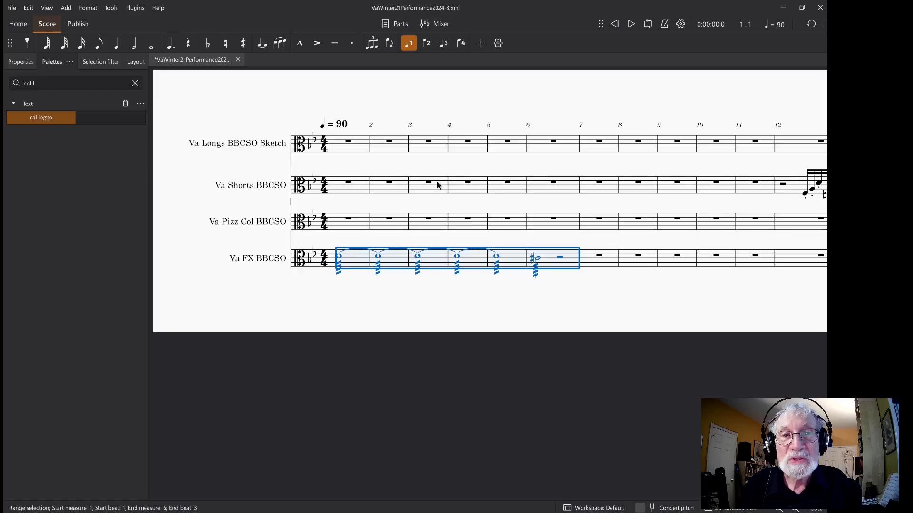
left_click(339, 148)
key("ctrl+v")
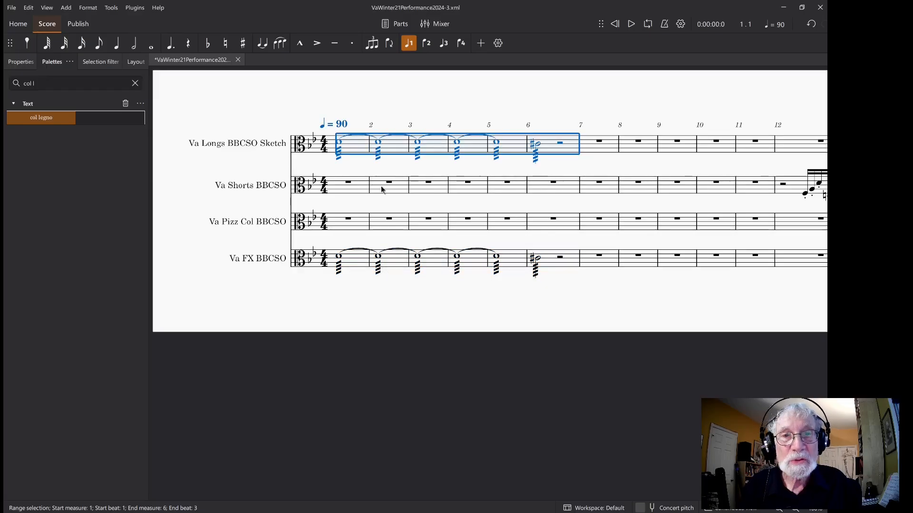
- Copy measures 12 to 30 of the Va Shorts BBCSO staff into the Va Longs BBCSO Sketch staff at measure 12
scroll(443, 189, "right", 6)
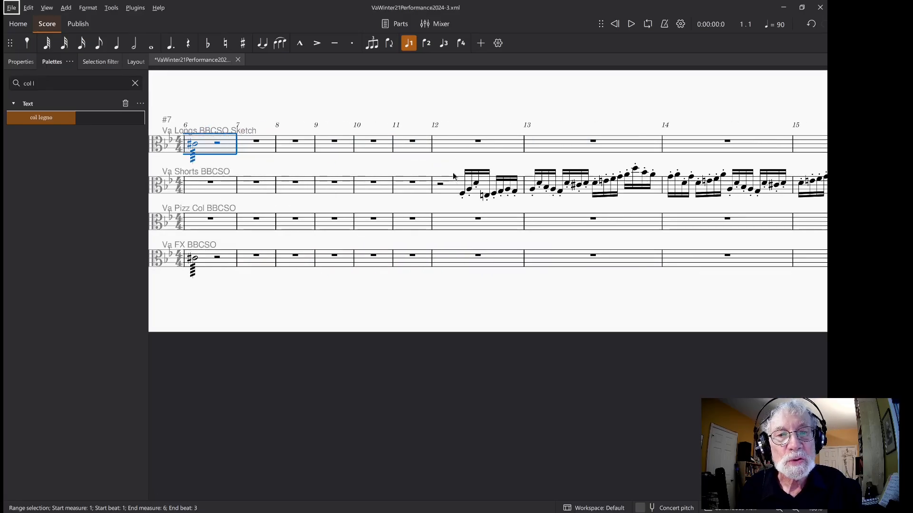
left_click(454, 183)
scroll(499, 221, "right", 10)
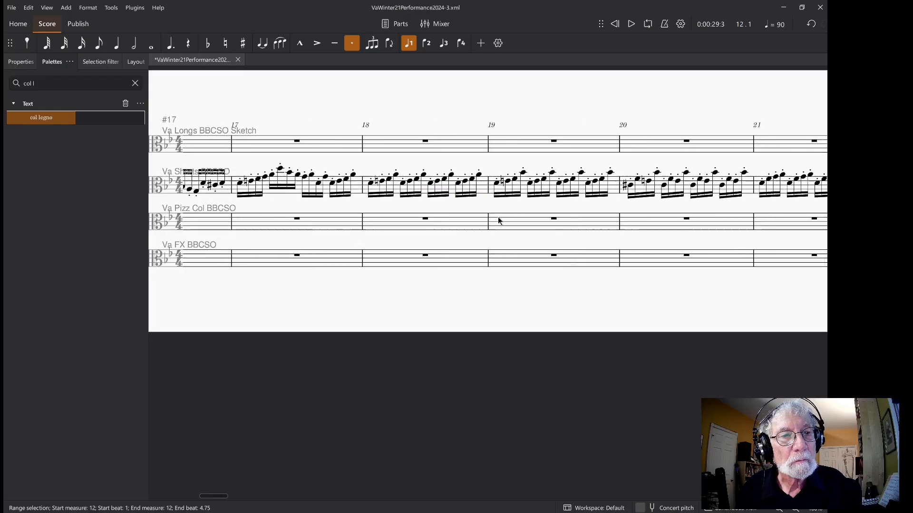
scroll(499, 221, "right", 6)
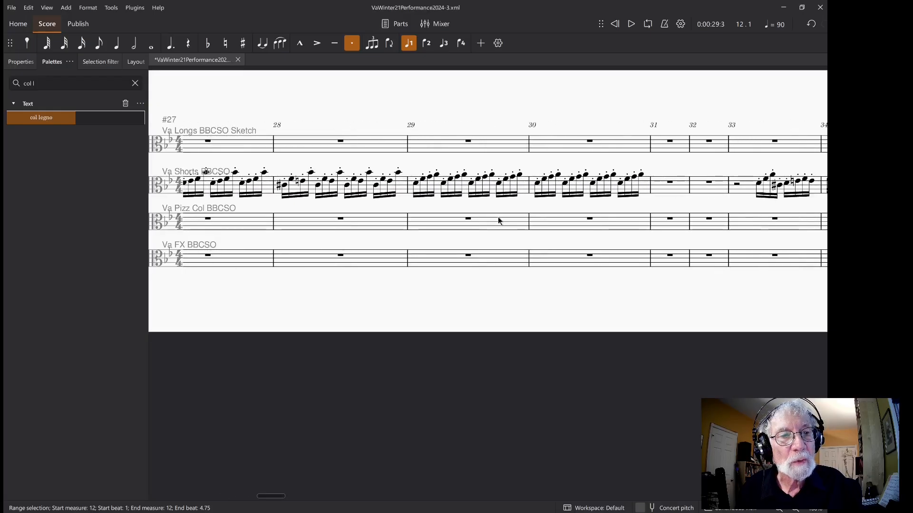
left_click(617, 199, "shift")
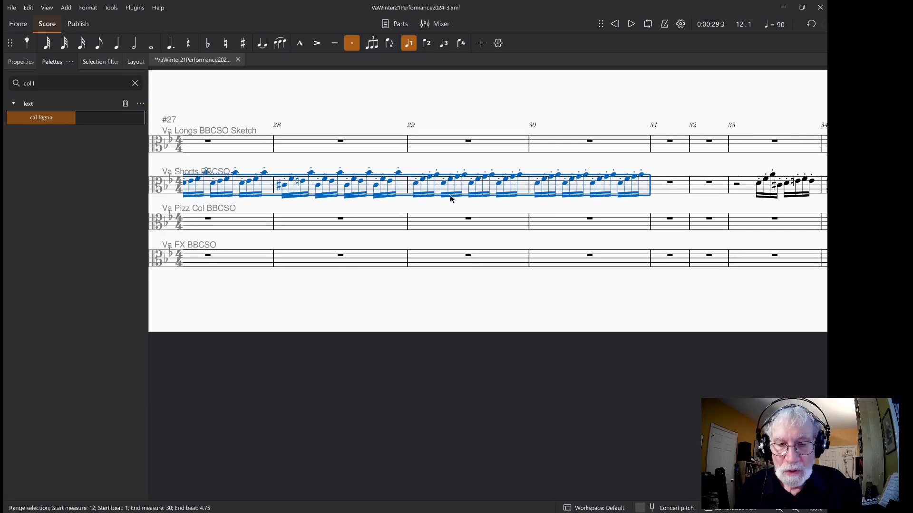
scroll(375, 208, "left", 10)
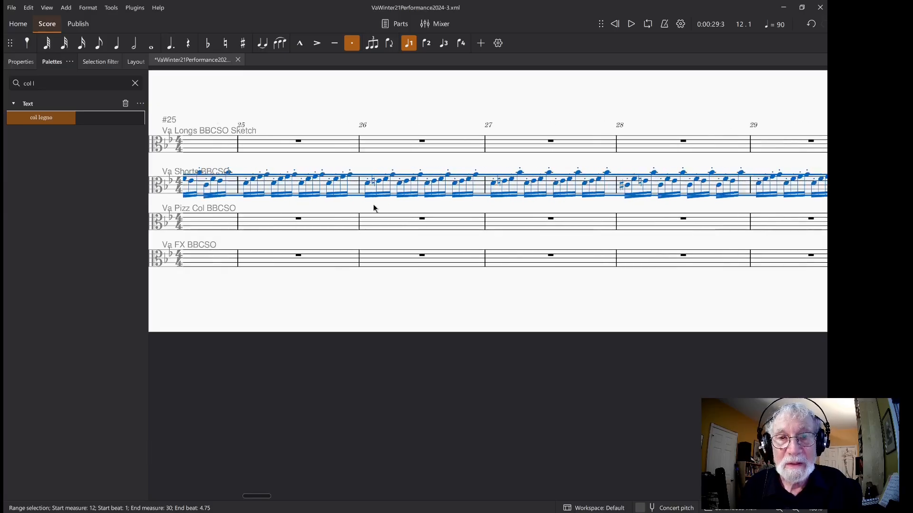
scroll(375, 208, "left", 6)
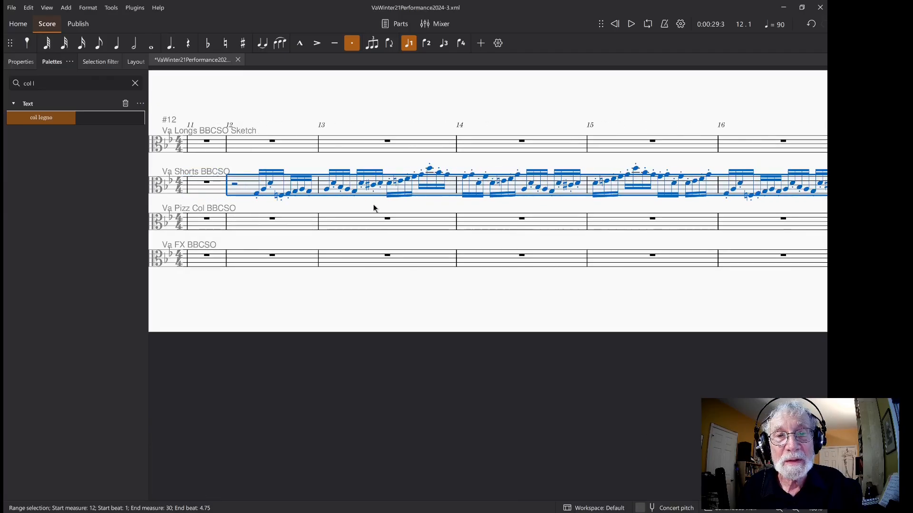
left_click(442, 150)
key("ctrl+v")
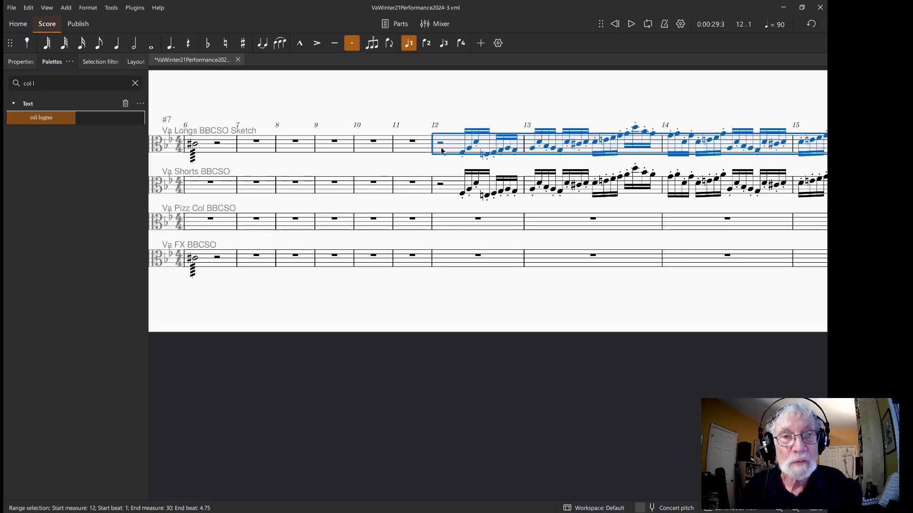
- Copy measures 33 to 42 of the Va Shorts BBCSO staff into the Va Longs BBCSO Sketch staff at measure 33
scroll(501, 210, "right", 5)
scroll(500, 208, "right", 5)
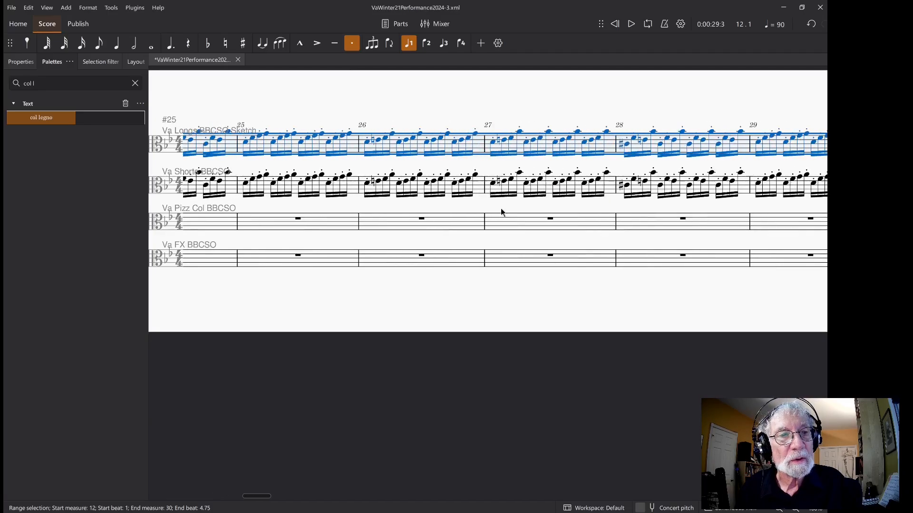
key("alt")
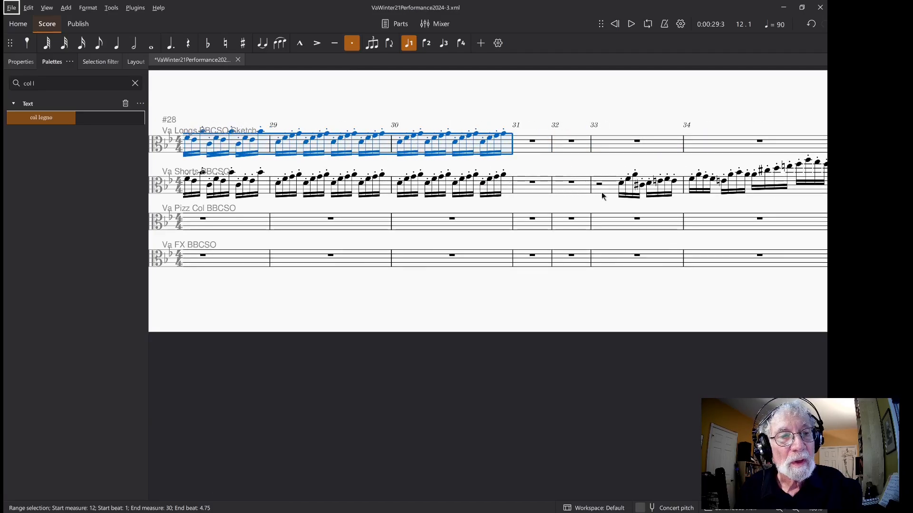
left_click(608, 200)
scroll(608, 200, "right", 5)
scroll(608, 199, "right", 5)
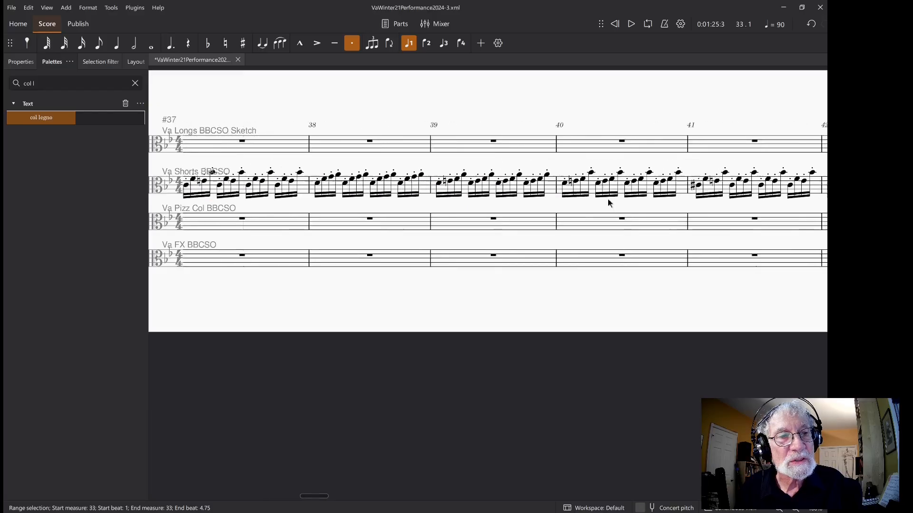
key("alt")
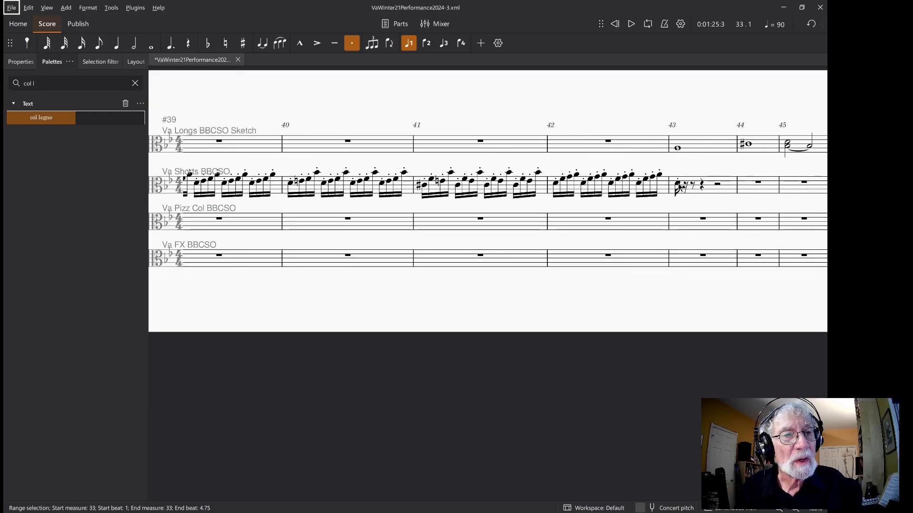
key("alt")
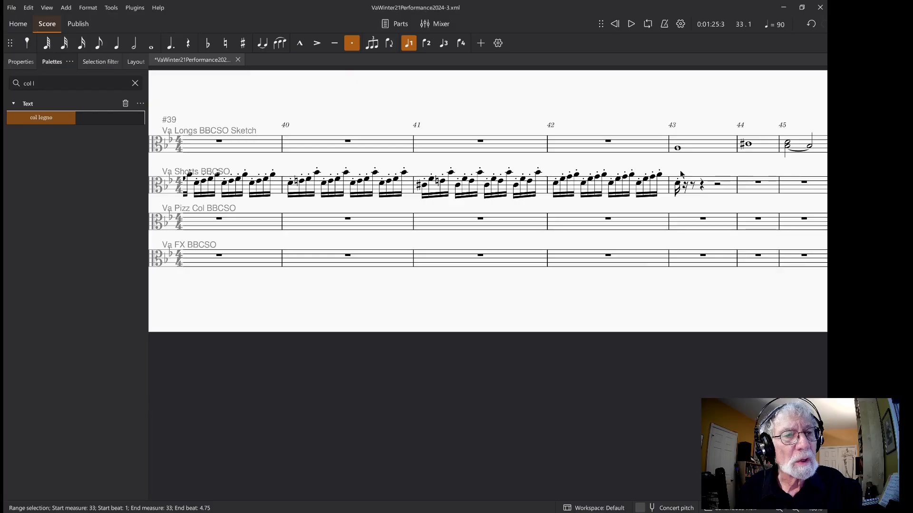
left_click(660, 187)
scroll(568, 204, "left", 15)
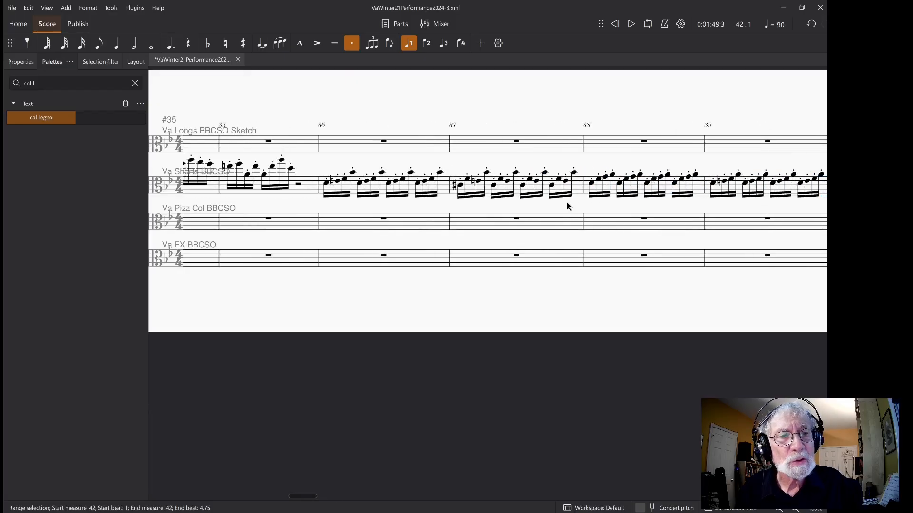
scroll(566, 202, "right", 2)
key("alt")
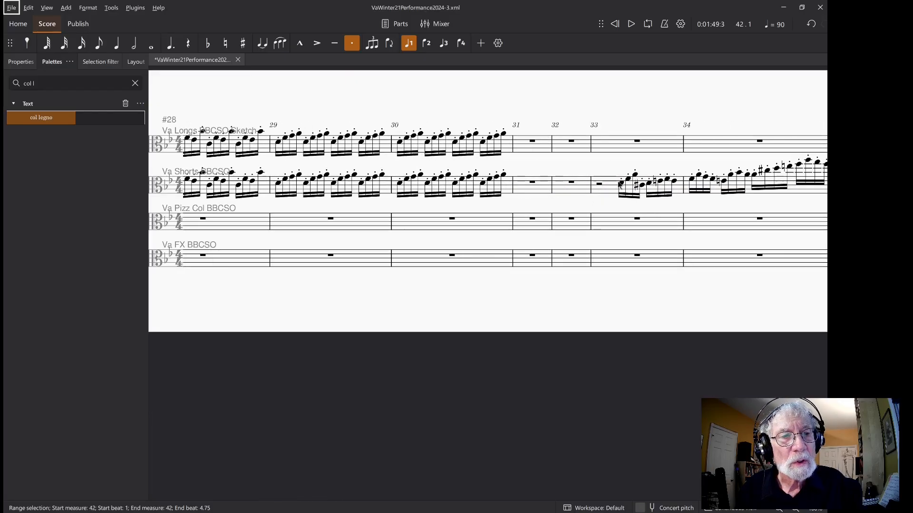
left_click(594, 192, "shift")
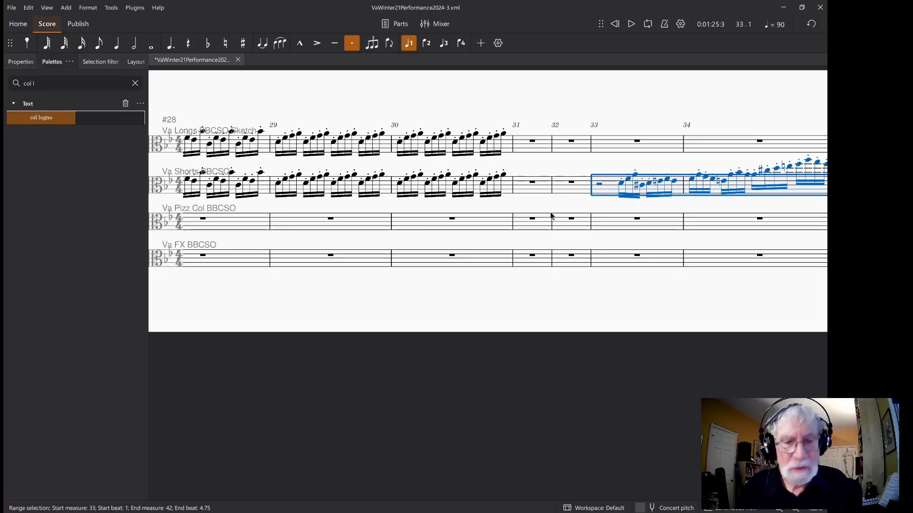
left_click(602, 151)
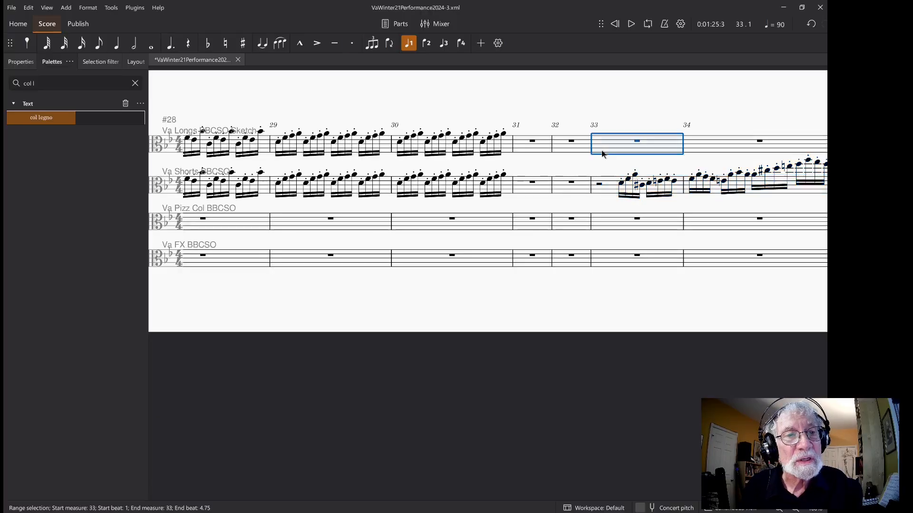
key("ctrl+v")
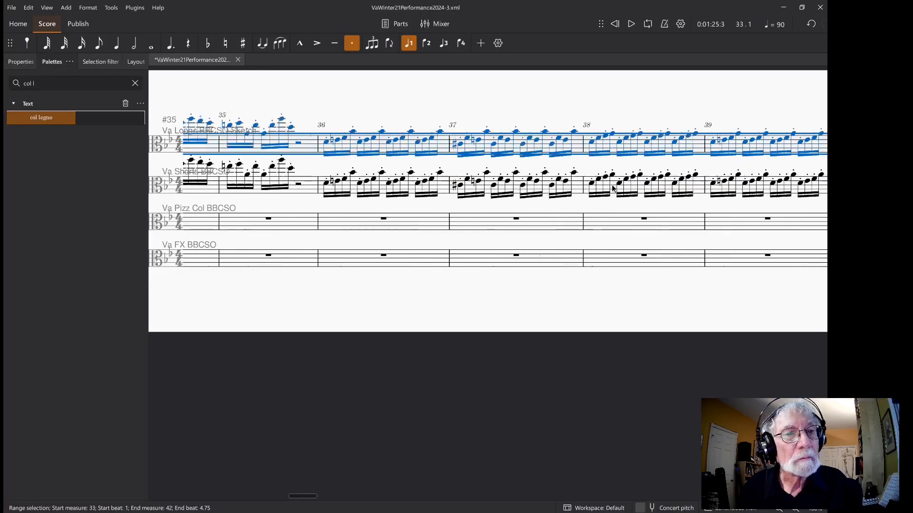
- Merge measure 43 of the Va Longs BBCSO Sketch and Va Shorts BBCSO staves into the Va Longs staff with Implode
scroll(613, 189, "down", 3)
left_click(504, 149)
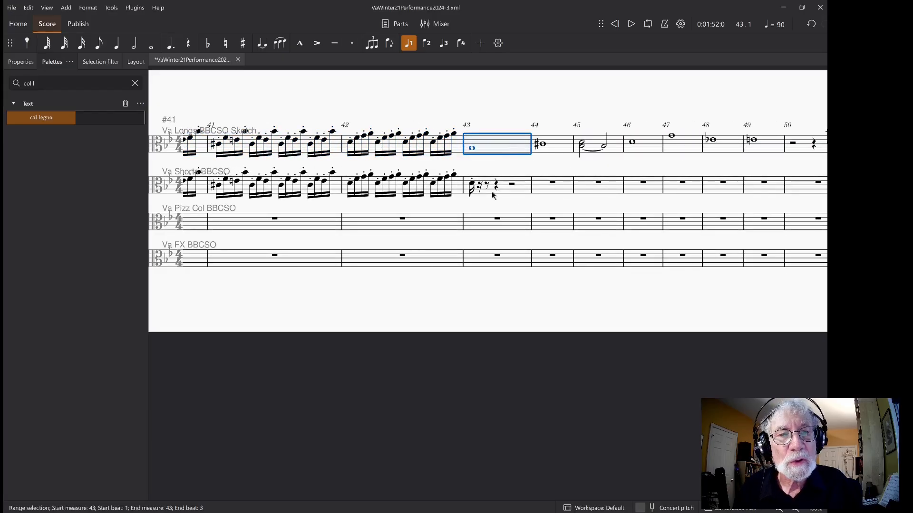
left_click(502, 190, "shift")
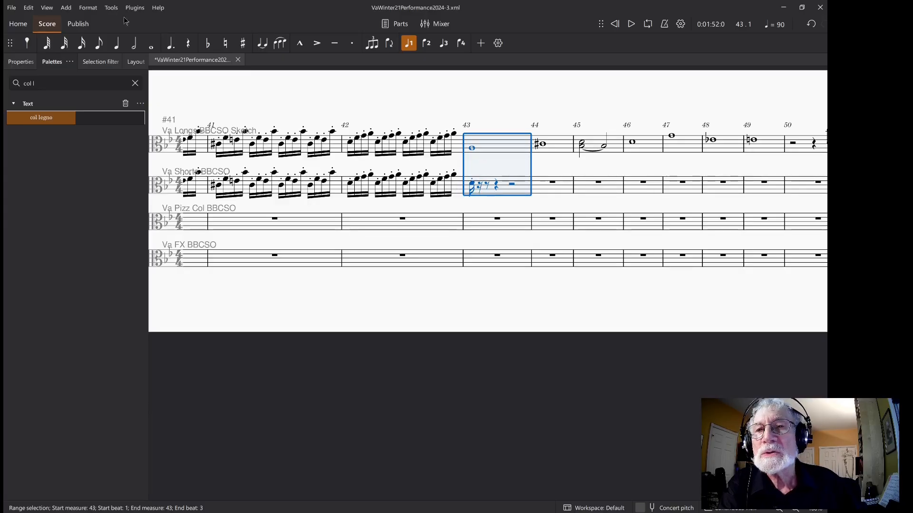
left_click(111, 7)
left_click(131, 57)
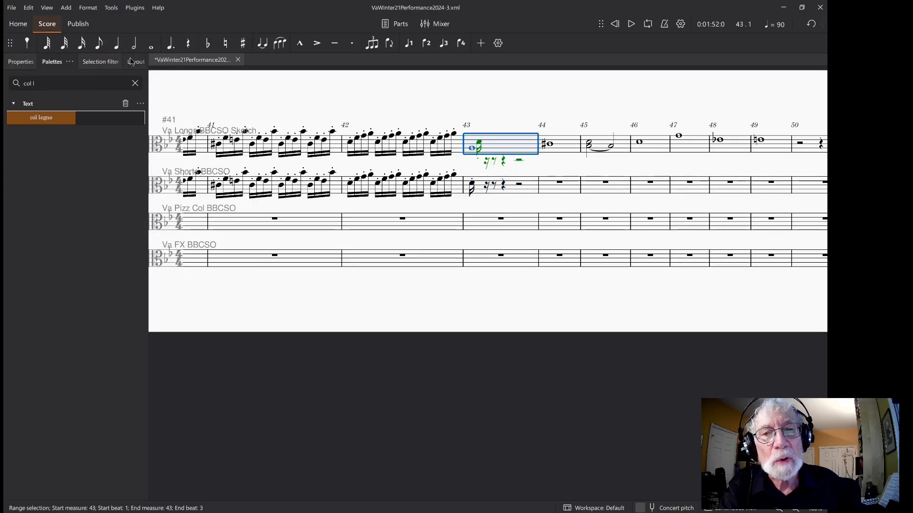
- Delete all the voice 2 rests in measure 43 of the Va Longs BBCSO Sketch staff
right_click(487, 165)
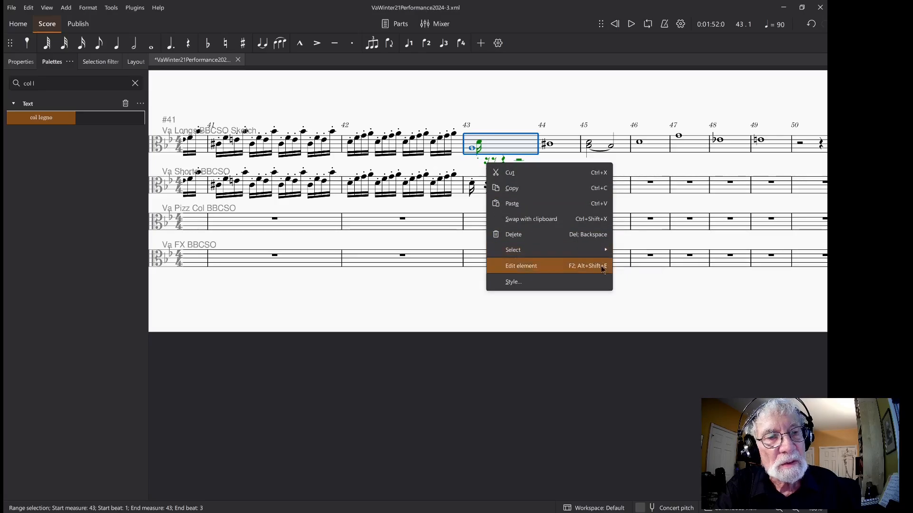
mouse_move(601, 250)
left_click(632, 250)
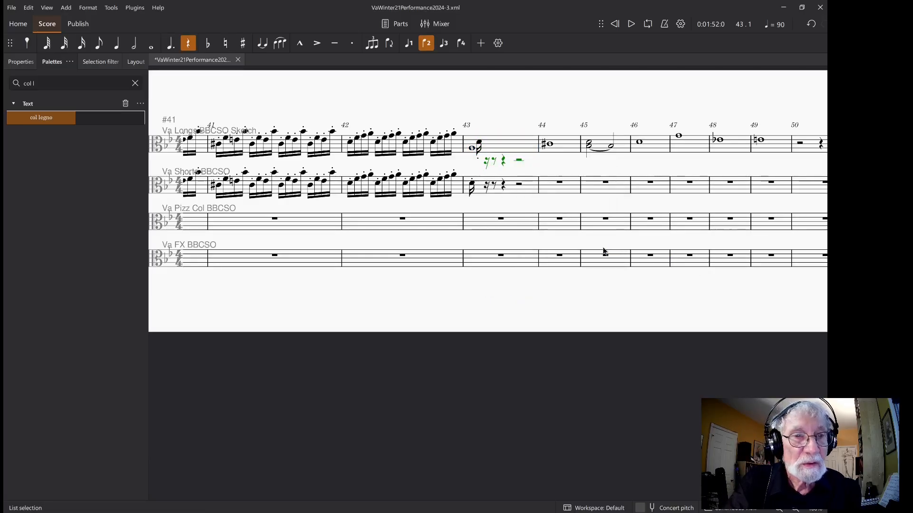
key("Delete")
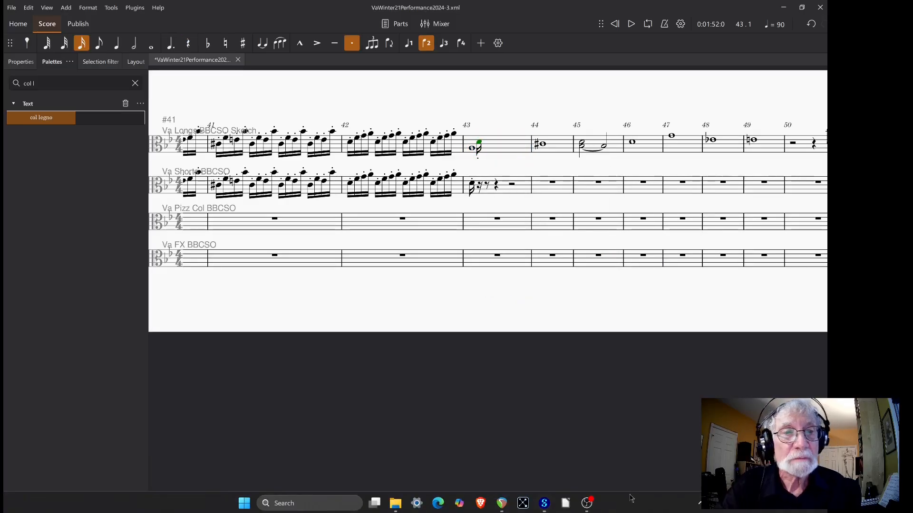
- Delete the half-note triplet in measure 53 of the Va FX BBCSO staff
left_click(547, 142)
scroll(582, 242, "right", 5)
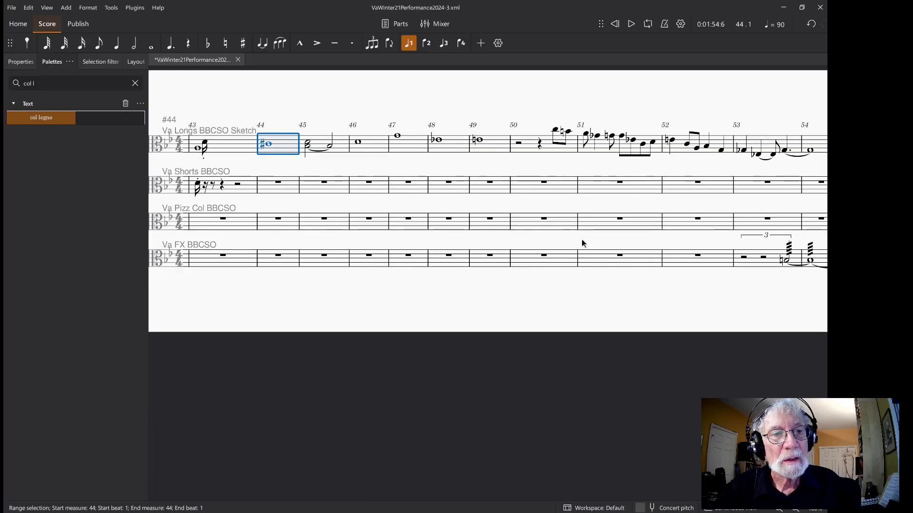
scroll(581, 239, "right", 3)
key("alt")
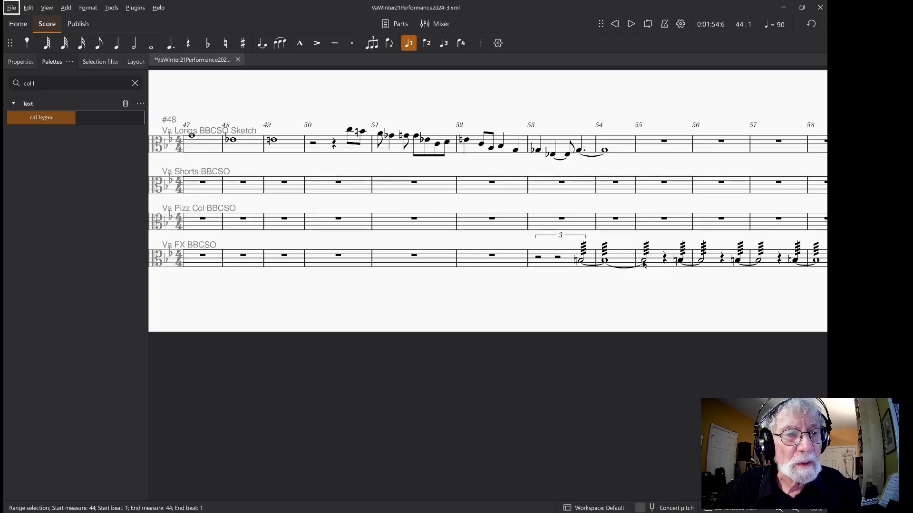
left_click(581, 263)
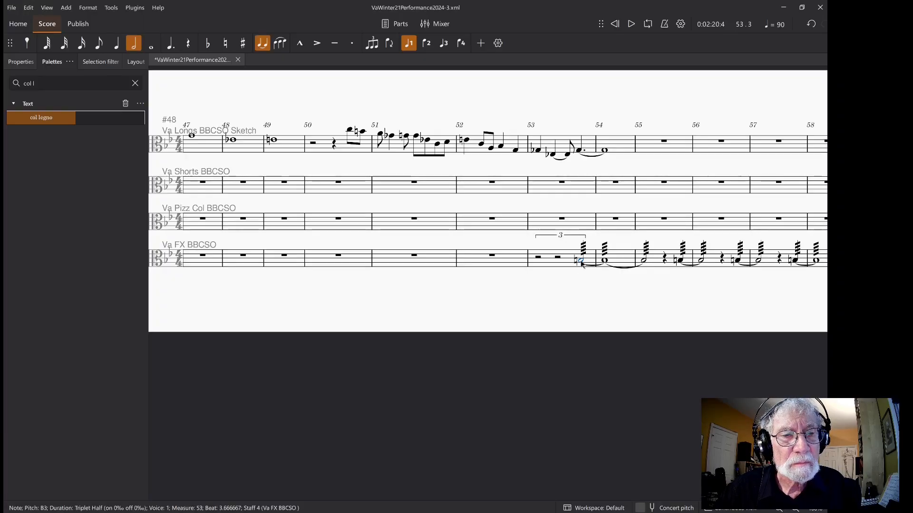
left_click(579, 151)
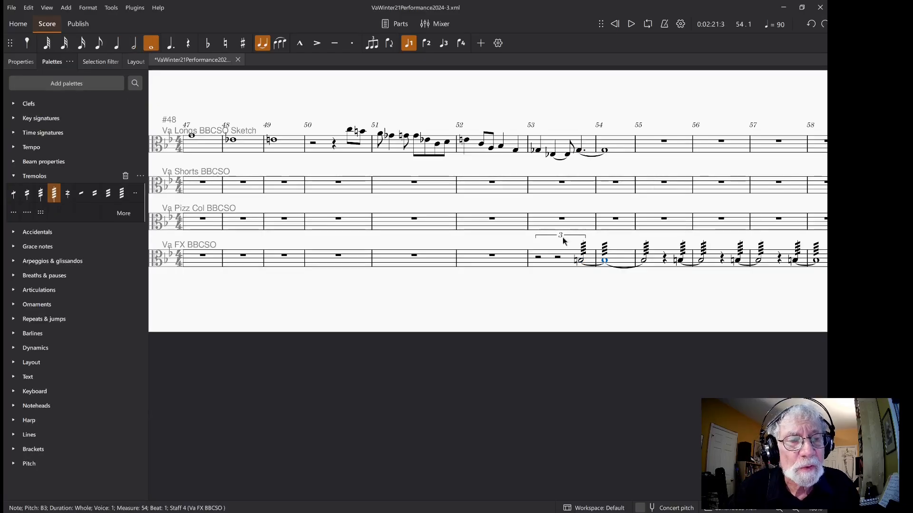
left_click(579, 260)
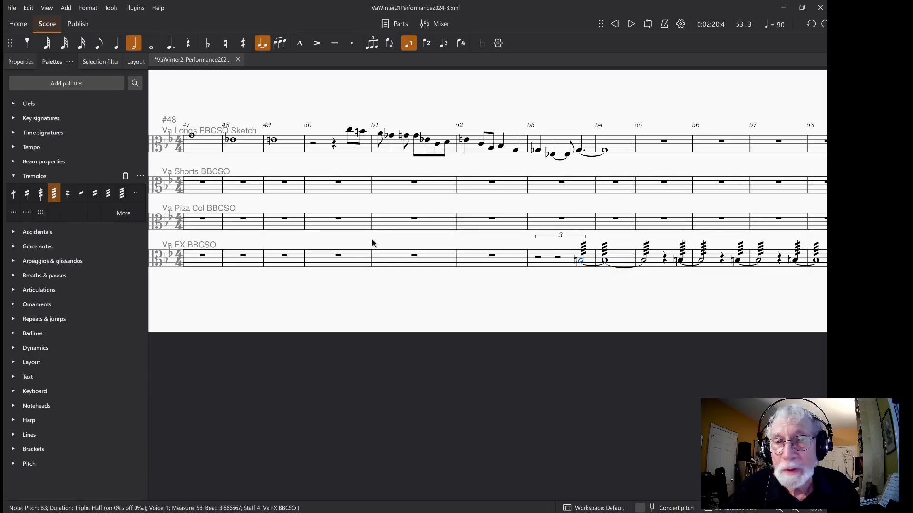
left_click(561, 236)
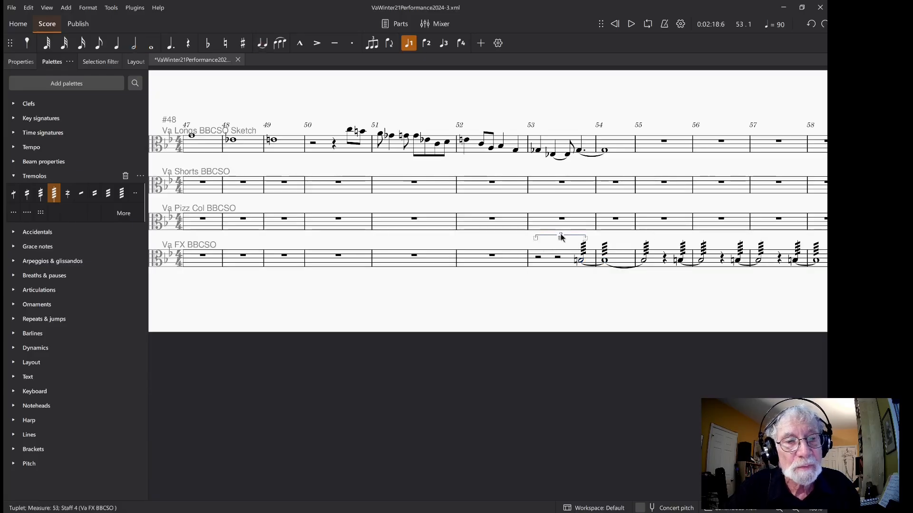
key("Delete")
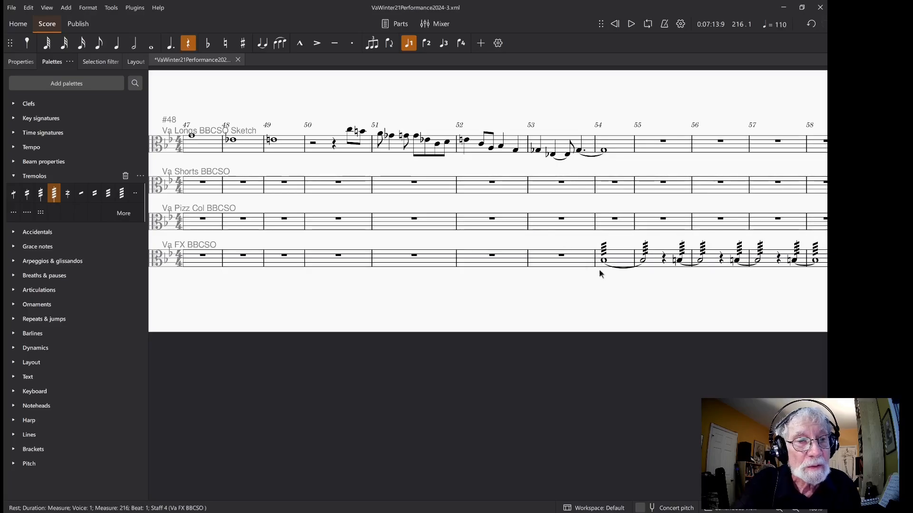
- Fill measure 53 of the Va FX BBCSO staff with a half rest and a tremolo half note B3 tied into measure 54
left_click(642, 261)
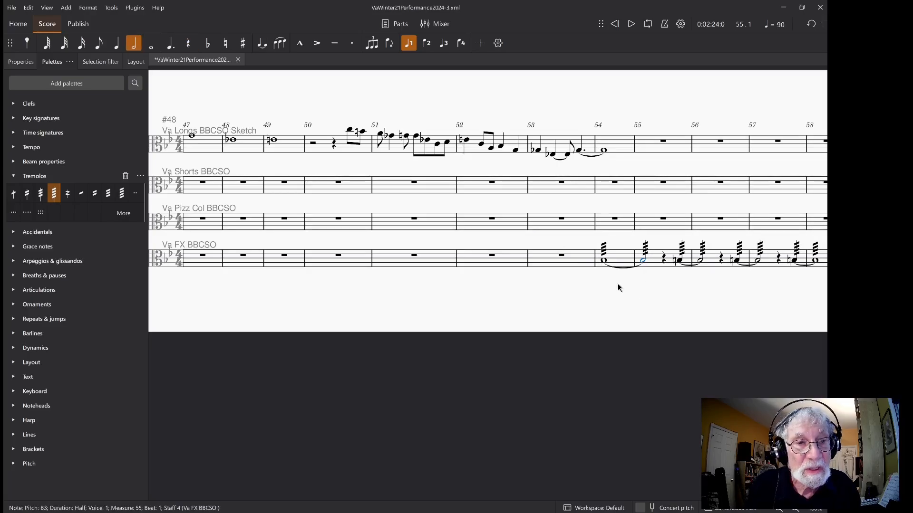
left_click(562, 257)
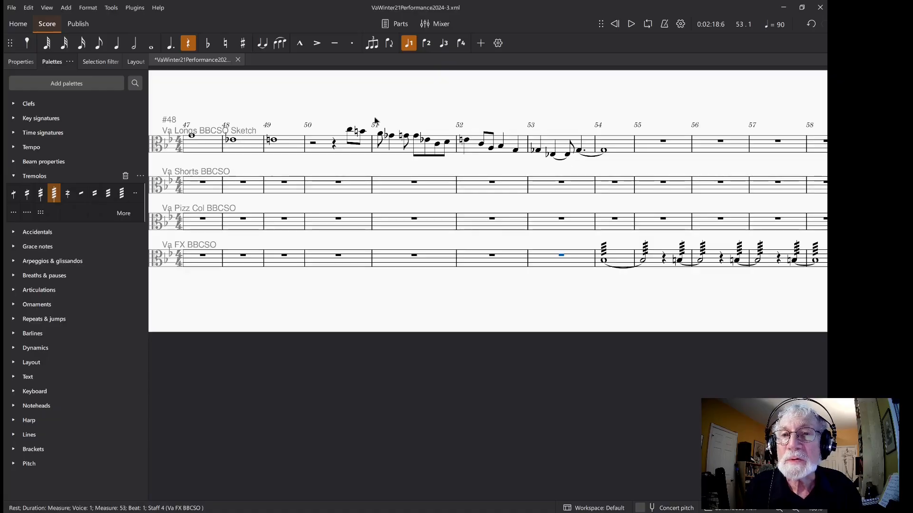
left_click(133, 43)
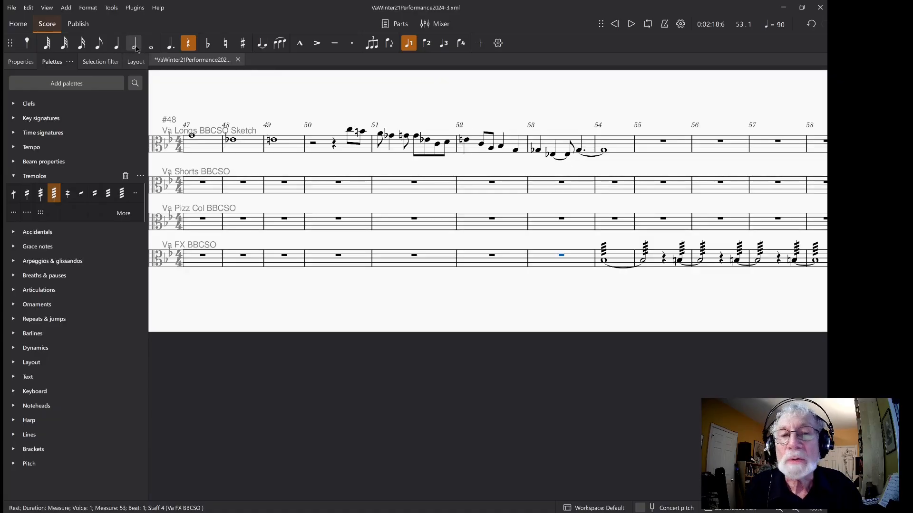
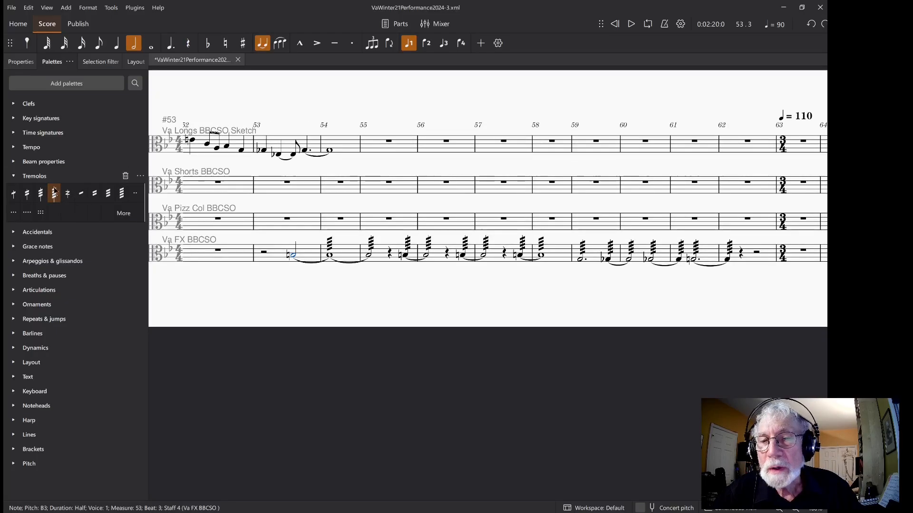
- Try to implode measures 53 and 54 of the four viola staves into Va Longs and remove the voice 2 half rest in measure 53
left_click(275, 142)
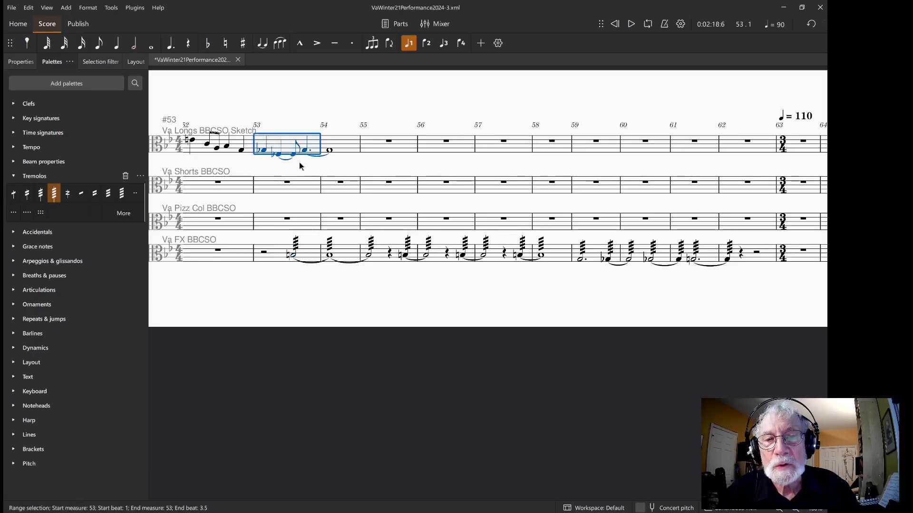
left_click(343, 248, "shift")
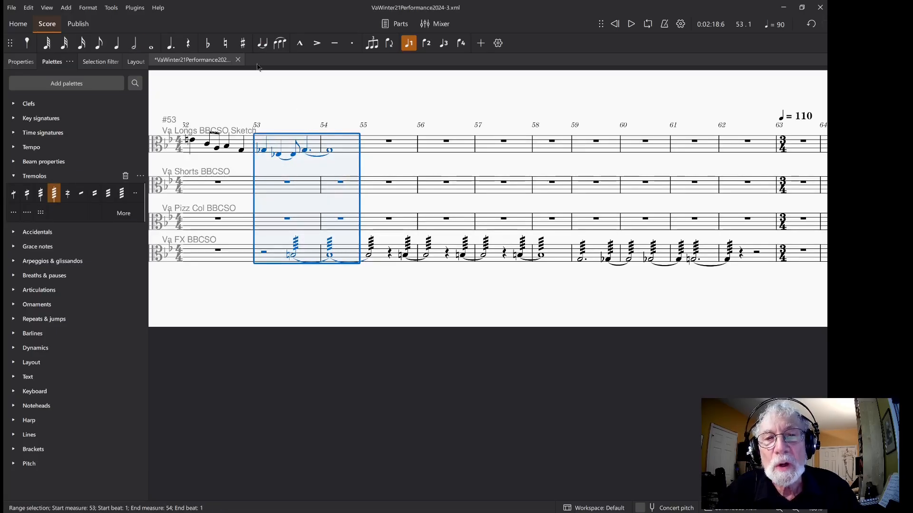
left_click(111, 7)
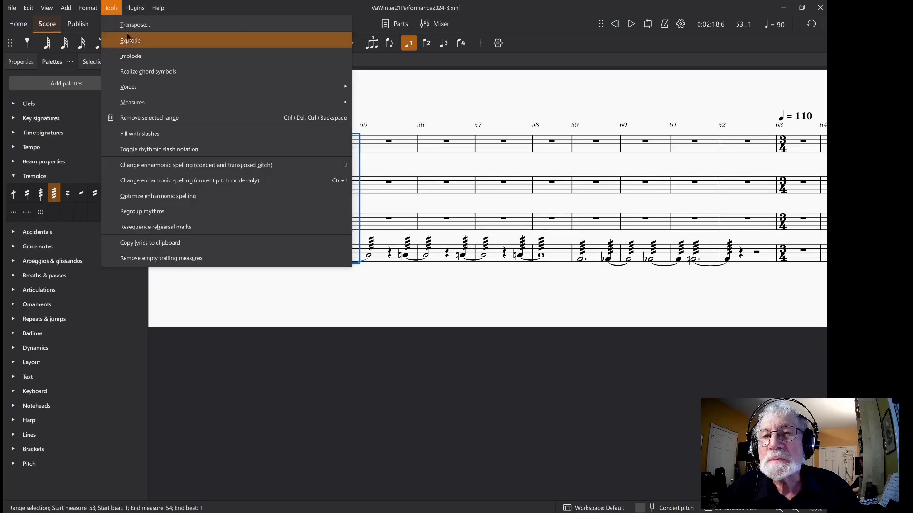
left_click(129, 56)
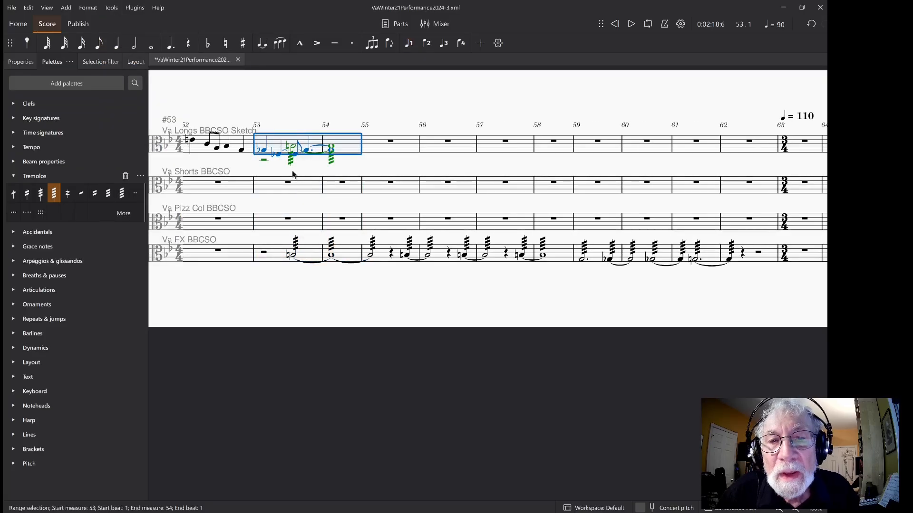
key("Escape")
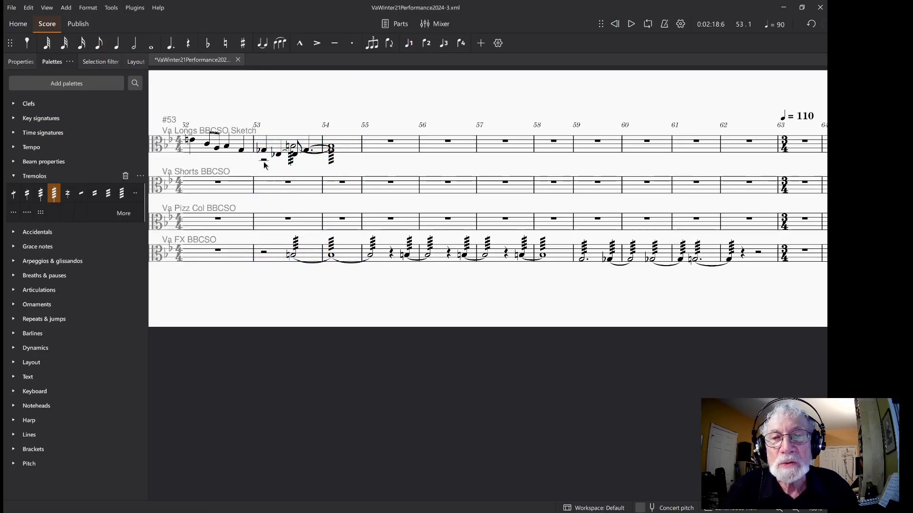
left_click(265, 161)
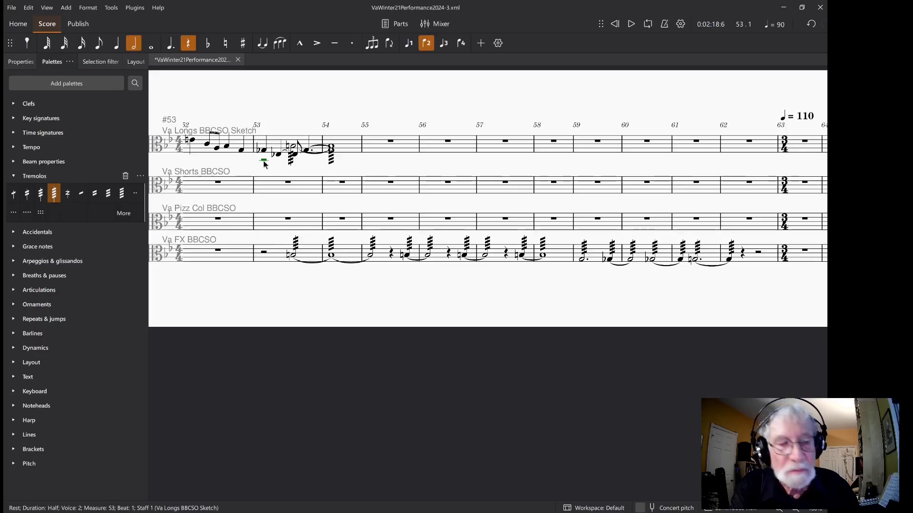
key("Delete")
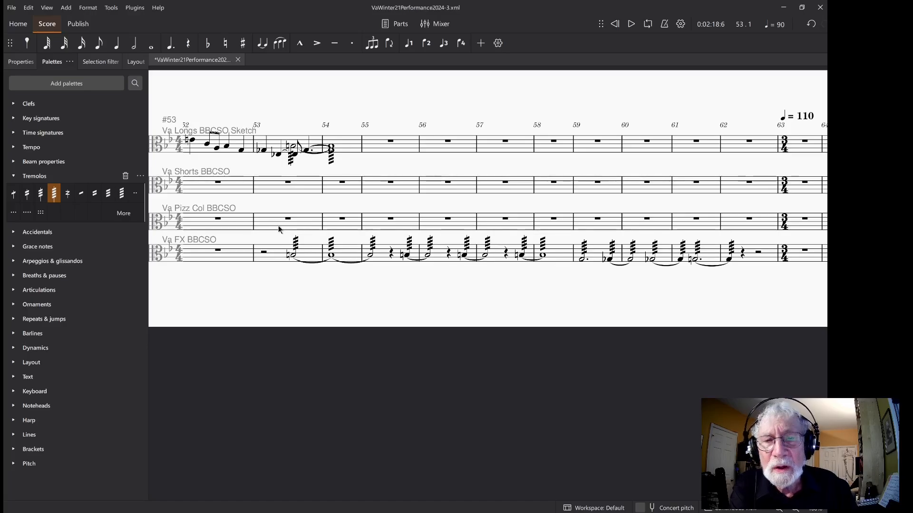
- Undo the implode of measures 53 and 54 and the replacement of the triplet in the Va FX staff
key("ctrl+z")
key("ctrl+z")
key("ctrl+z")
key("ctrl+z")
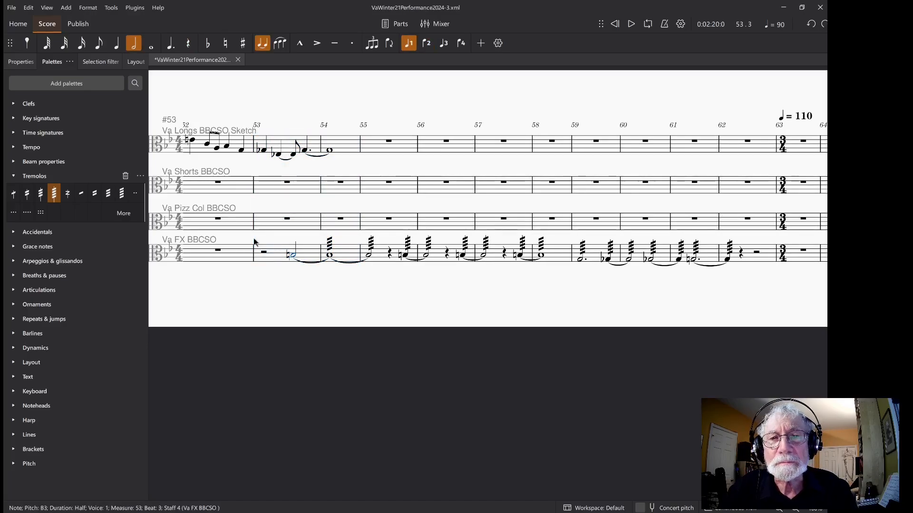
key("ctrl+z")
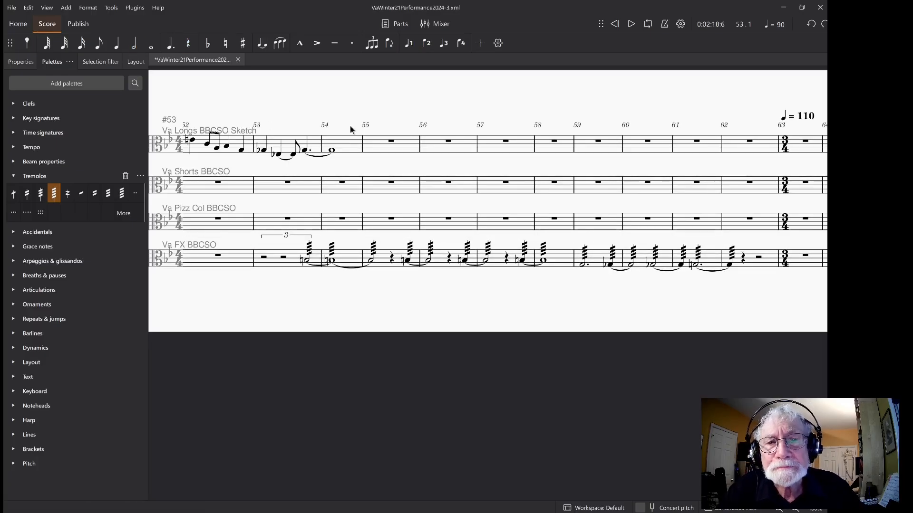
- Raise the tied notes from beat 3.5 of measure 53 through measure 54 in the Va Longs staff to B flat 3
left_click(285, 139)
left_click(304, 150)
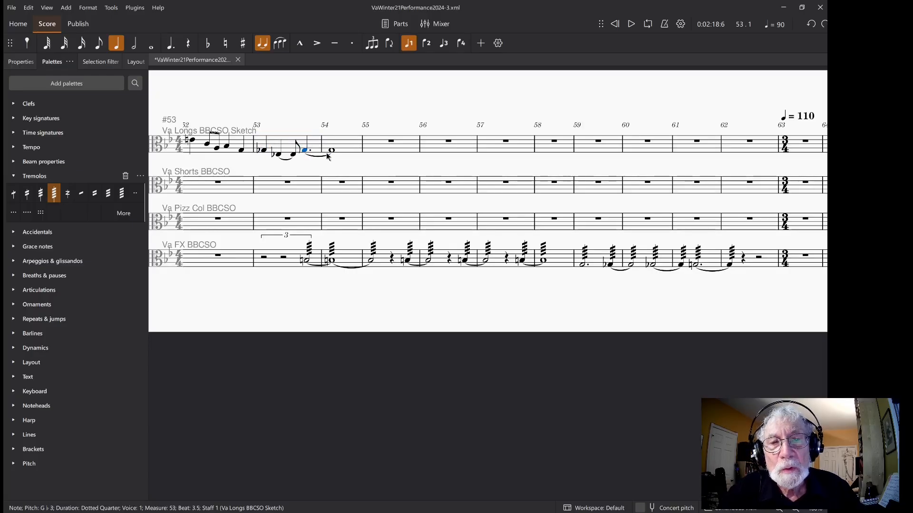
left_click(331, 152, "shift")
key("Up")
key("Up")
key("Up")
key("Up")
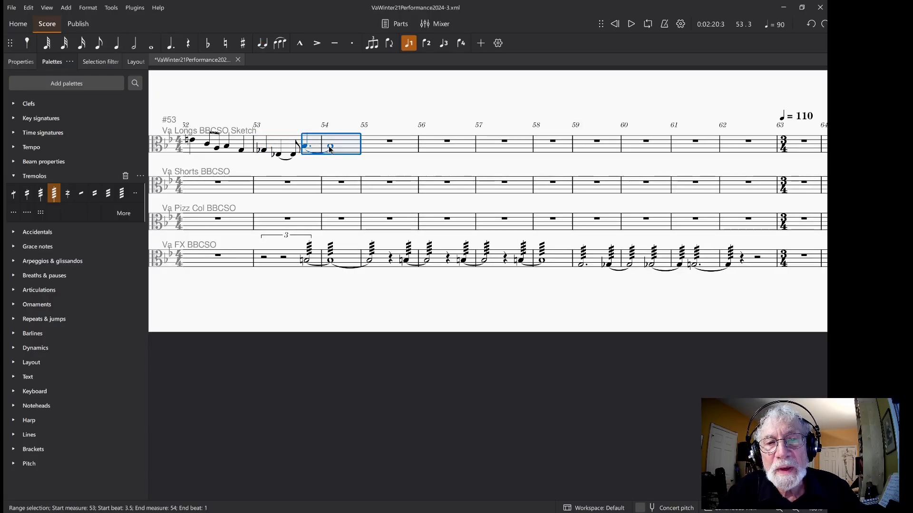
- Make the tied notes across measures 53 and 54 of the Va Longs staff B natural and give both the four-stroke tremolo
left_click(331, 148)
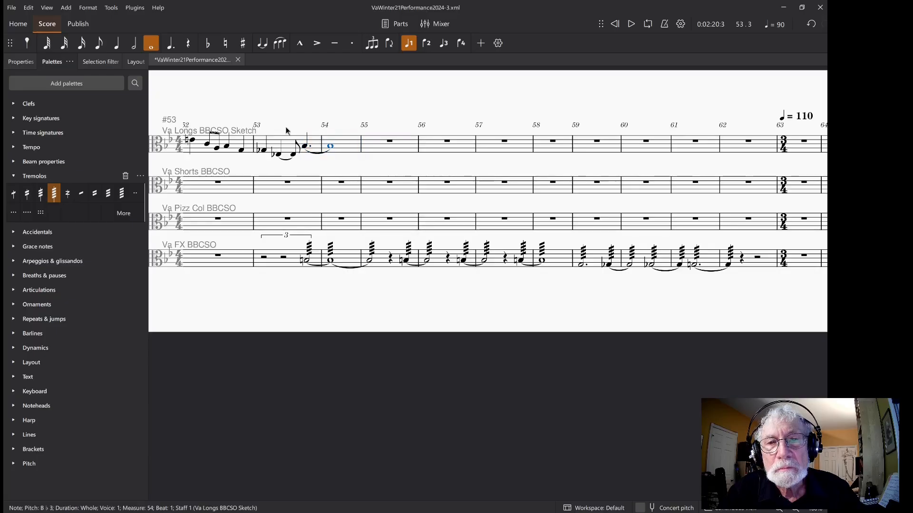
left_click(307, 148)
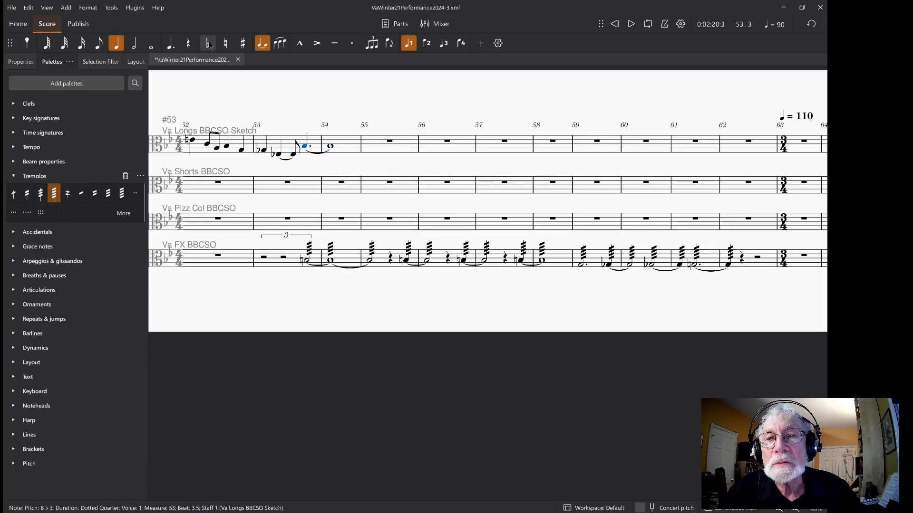
left_click(224, 43)
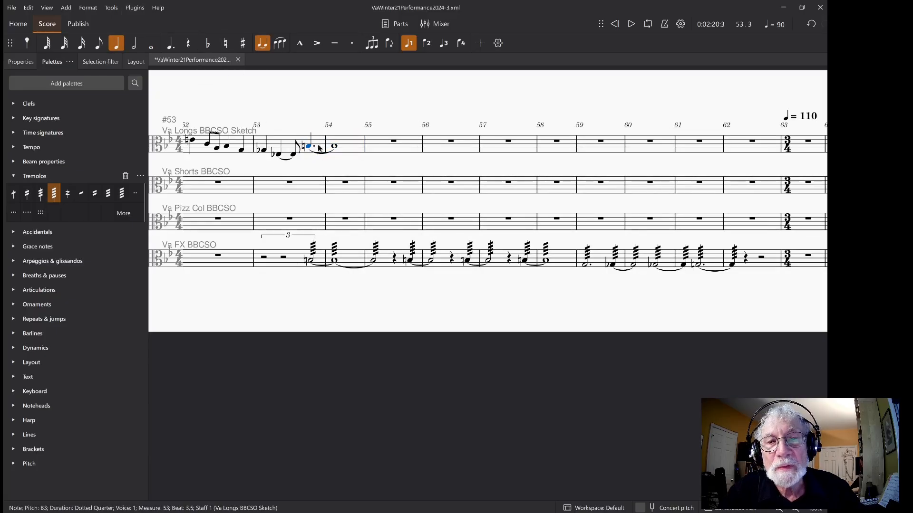
left_click(333, 147, "shift")
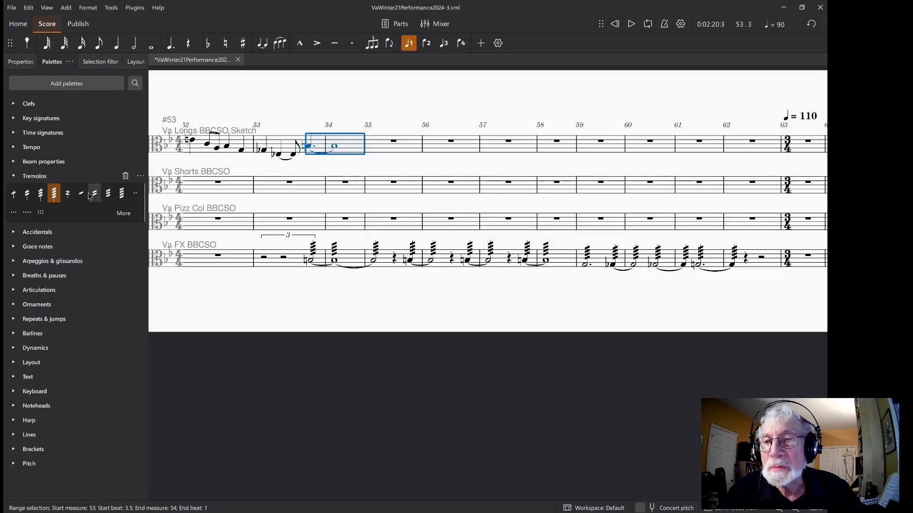
left_click(54, 194)
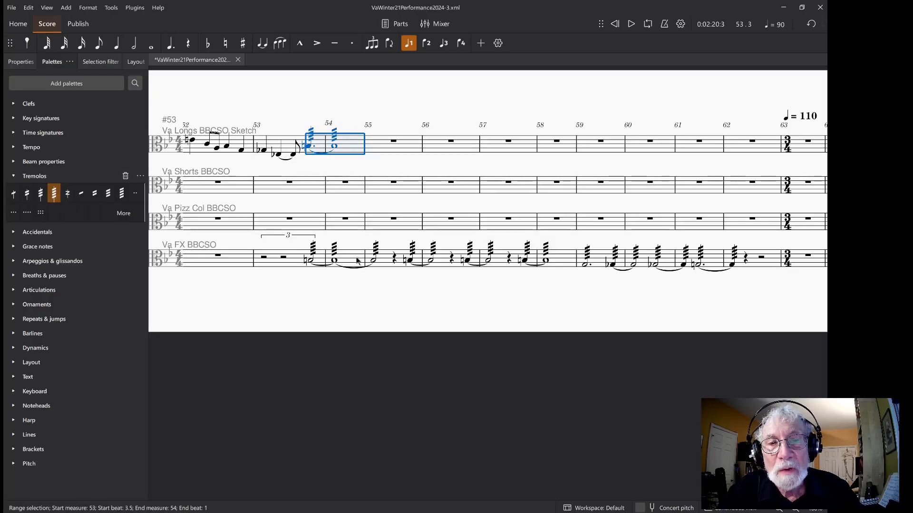
- Copy measures 55 to 62 of the Va FX BBCSO staff into Va Longs at measure 55 and tie the measure 54 whole note into it
left_click(378, 264)
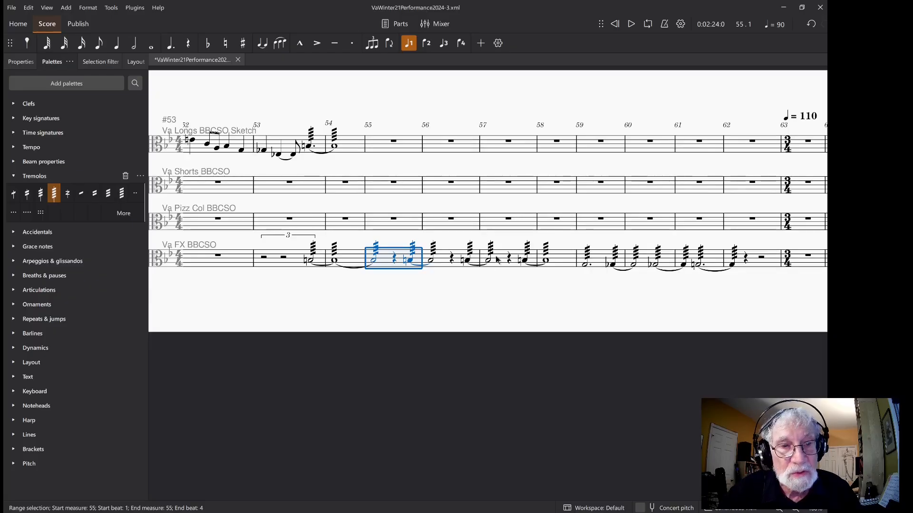
scroll(498, 260, "down", 1)
left_click(732, 262, "shift")
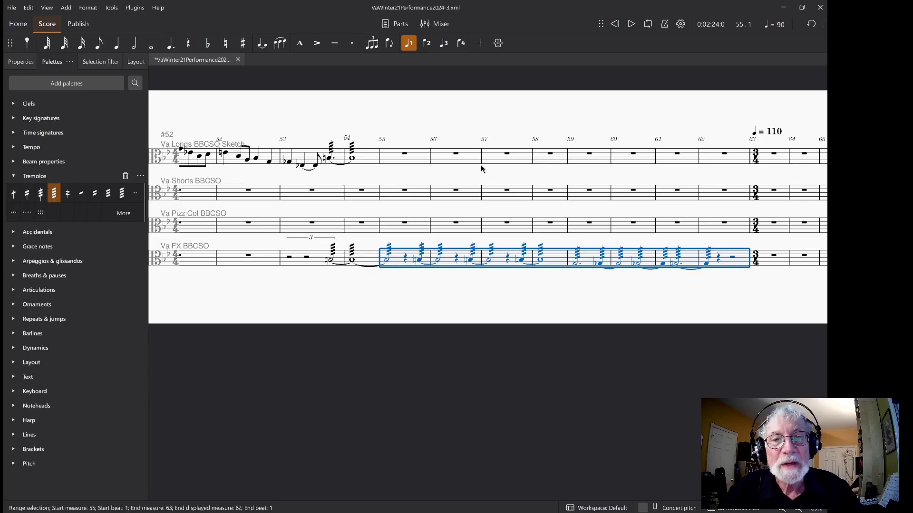
left_click(399, 156)
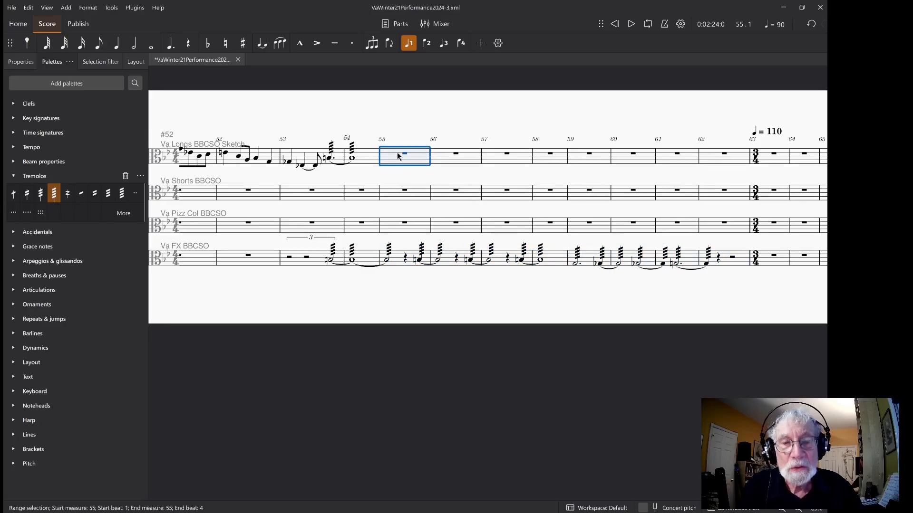
key("ctrl+v")
left_click(353, 161)
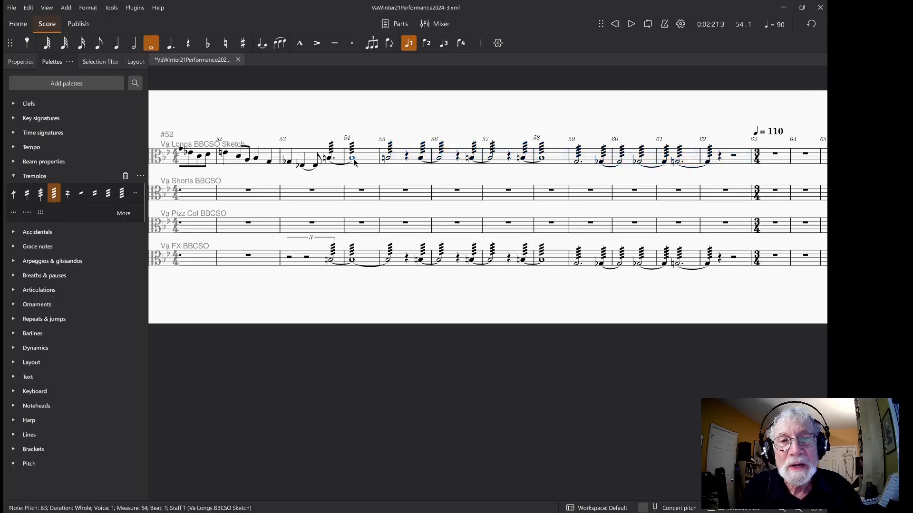
key("t")
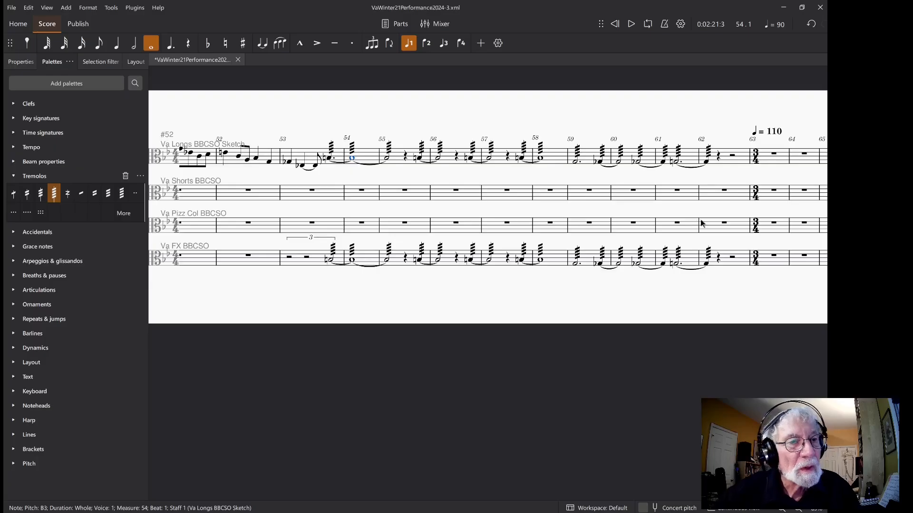
- Examine the viola staves from measure 52 onward for passages missing from the Va Longs BBCSO Sketch staff
scroll(701, 223, "right", 6)
scroll(702, 223, "right", 3)
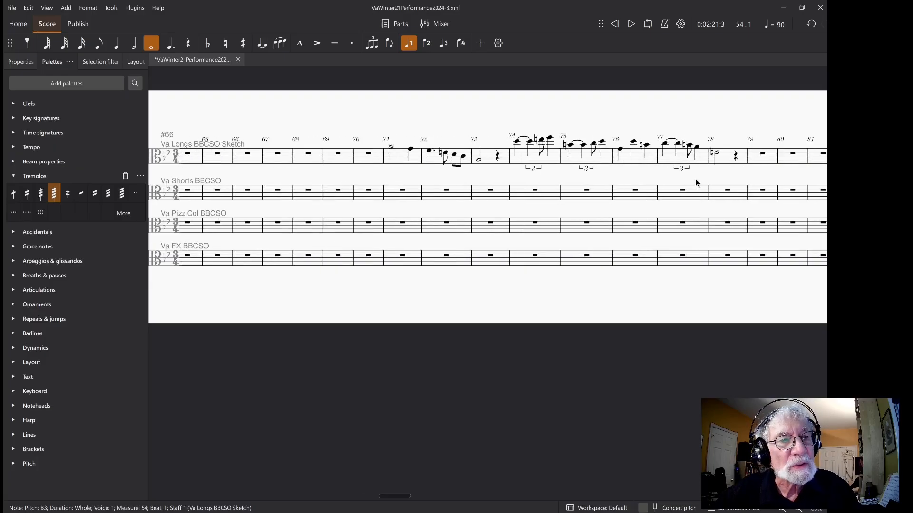
scroll(680, 152, "right", 6)
key("alt")
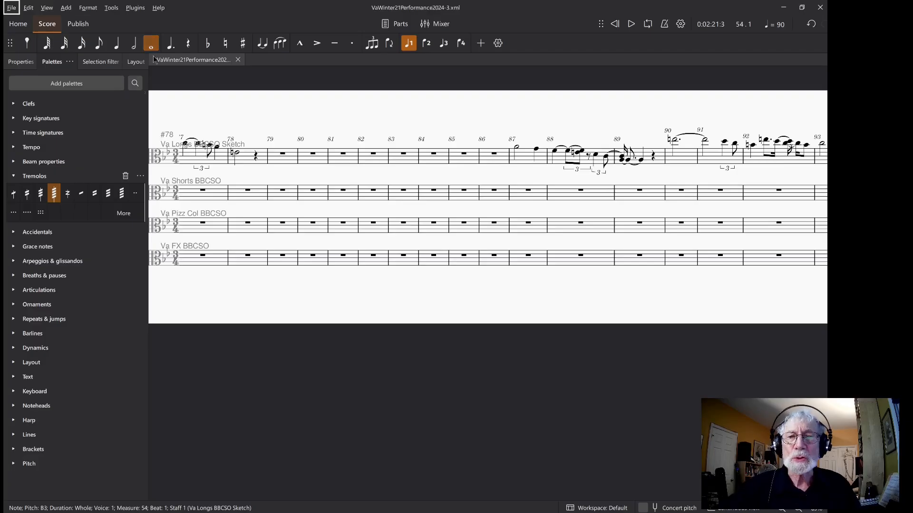
scroll(299, 136, "left", 3)
scroll(465, 121, "right", 4)
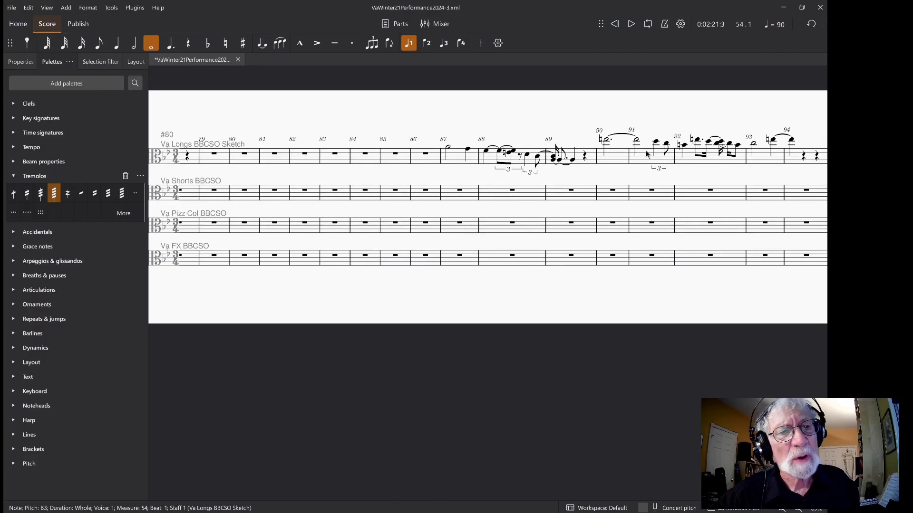
scroll(667, 162, "right", 10)
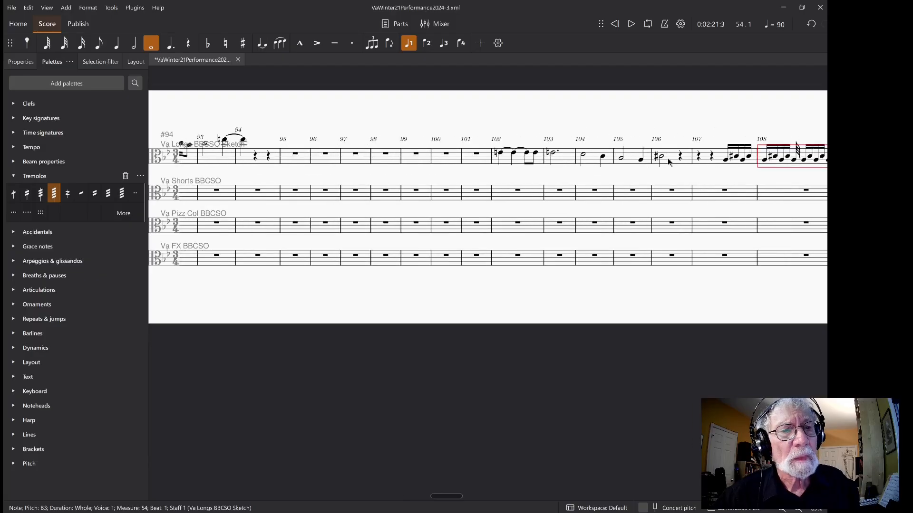
key("alt")
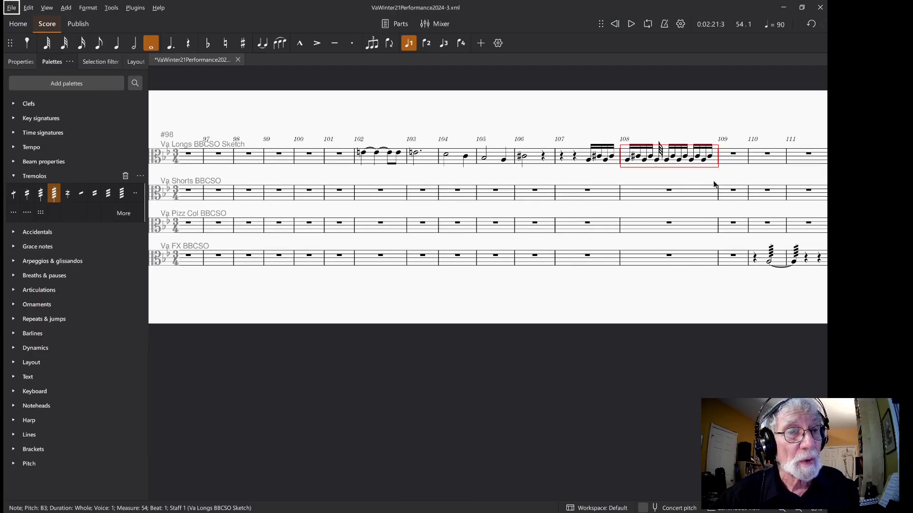
key("alt")
scroll(708, 197, "down", 2)
scroll(709, 193, "up", 2)
scroll(708, 197, "right", 6)
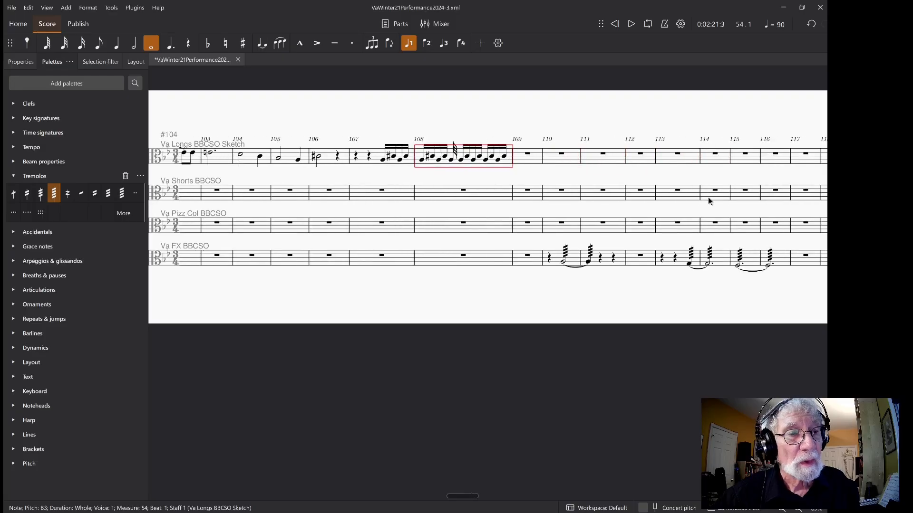
- Copy measures 110 to 116 of the Va FX BBCSO staff into the Va Longs BBCSO Sketch staff at measure 110
key("alt")
left_click(347, 257)
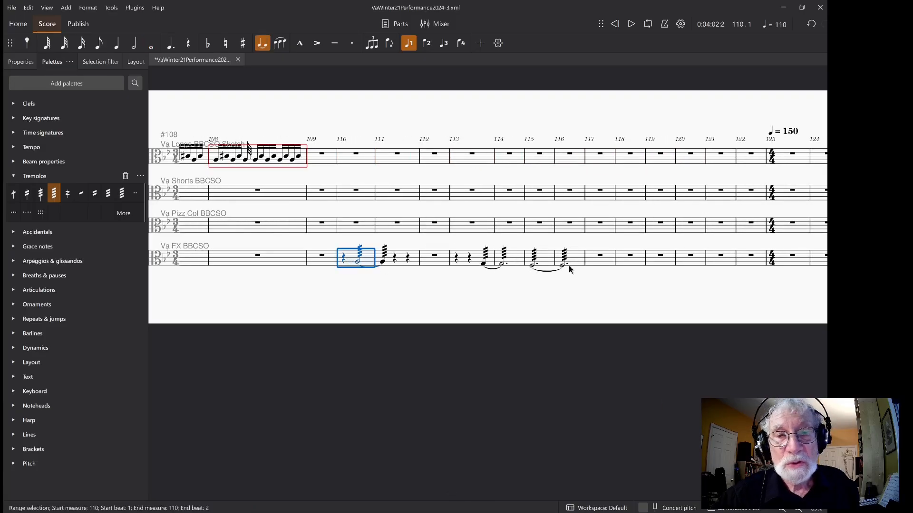
left_click(547, 258, "shift")
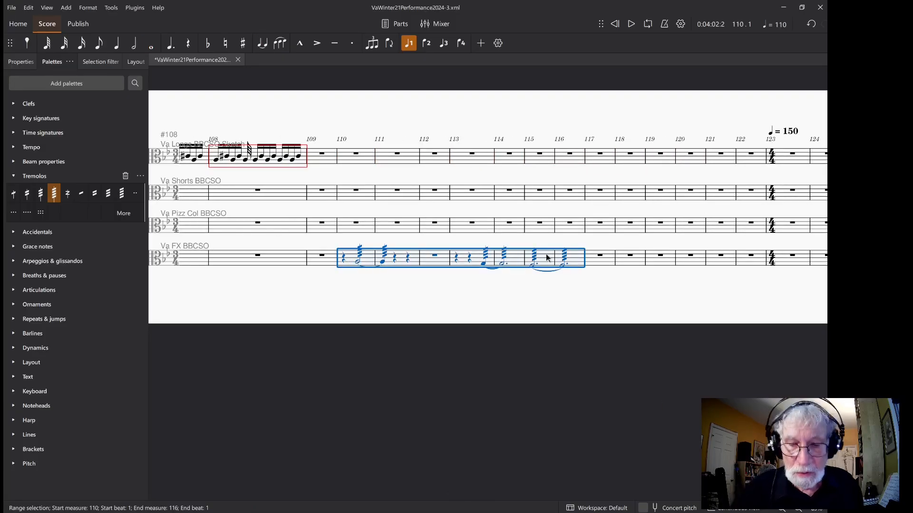
key("ctrl+c")
left_click(356, 157)
key("ctrl+v")
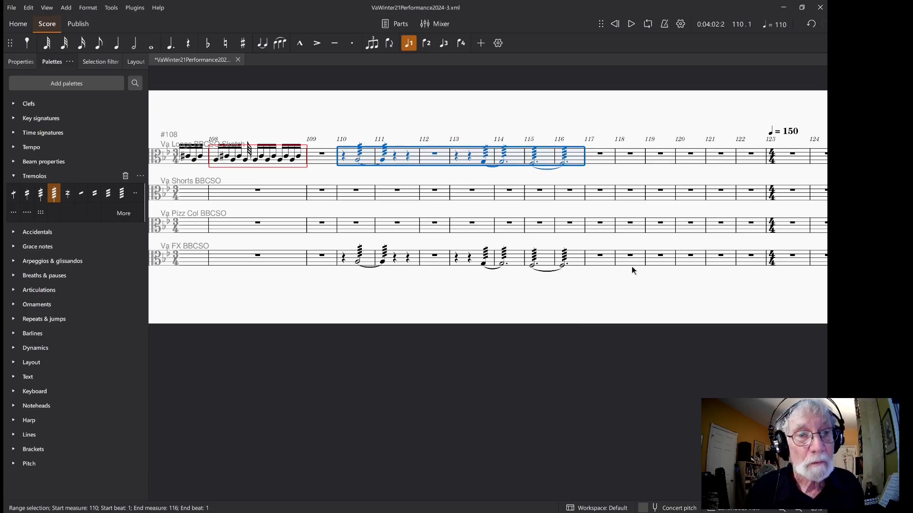
- Try to implode the Va Pizz Col passage from measure 127 into measure 183 into the Longs Sketch staff and move its notes to voice 1
scroll(631, 266, "right", 5)
key("alt")
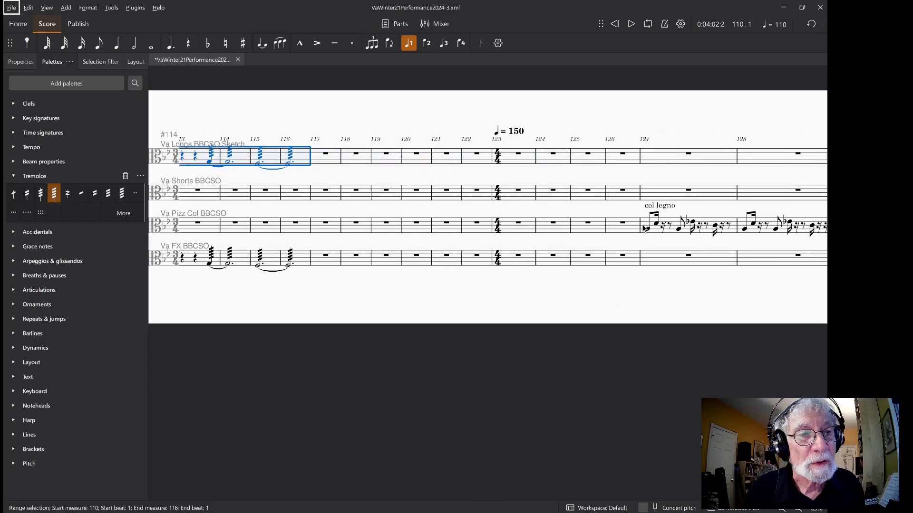
left_click(644, 229)
scroll(643, 247, "right", 10)
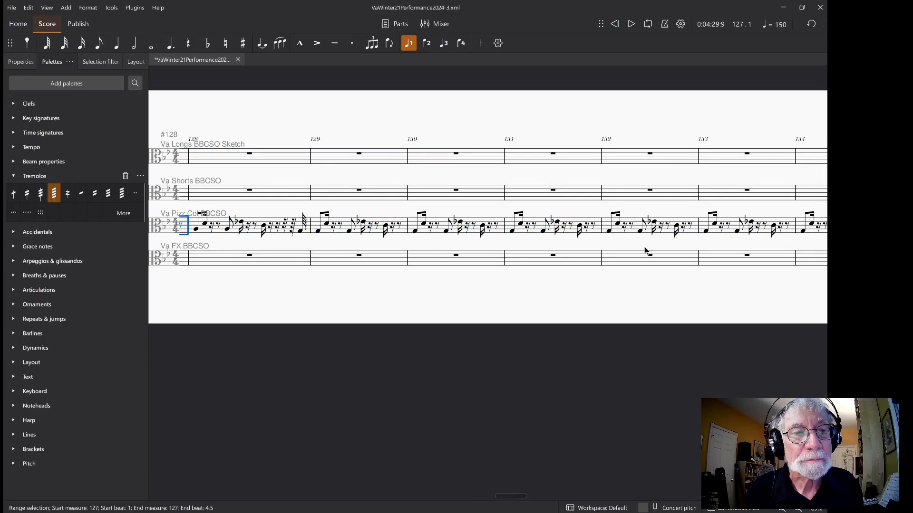
scroll(644, 251, "right", 20)
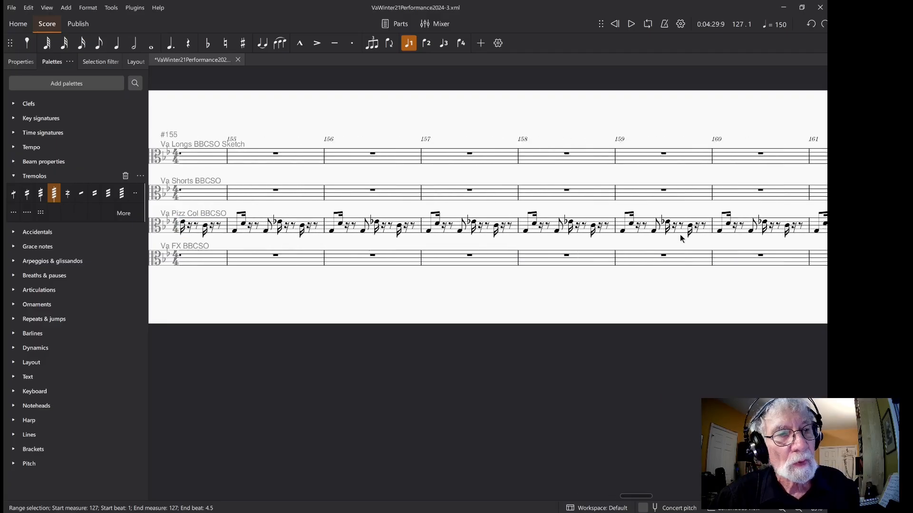
scroll(680, 235, "right", 20)
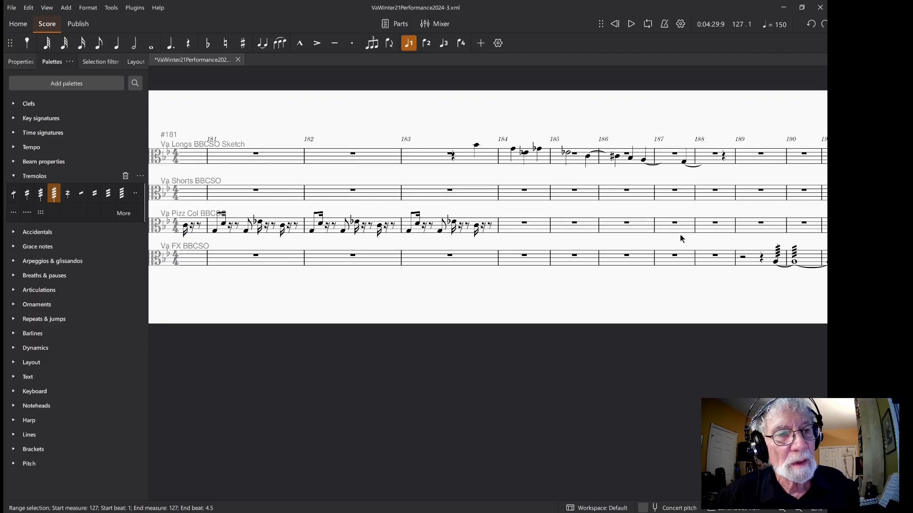
scroll(679, 235, "left", 1)
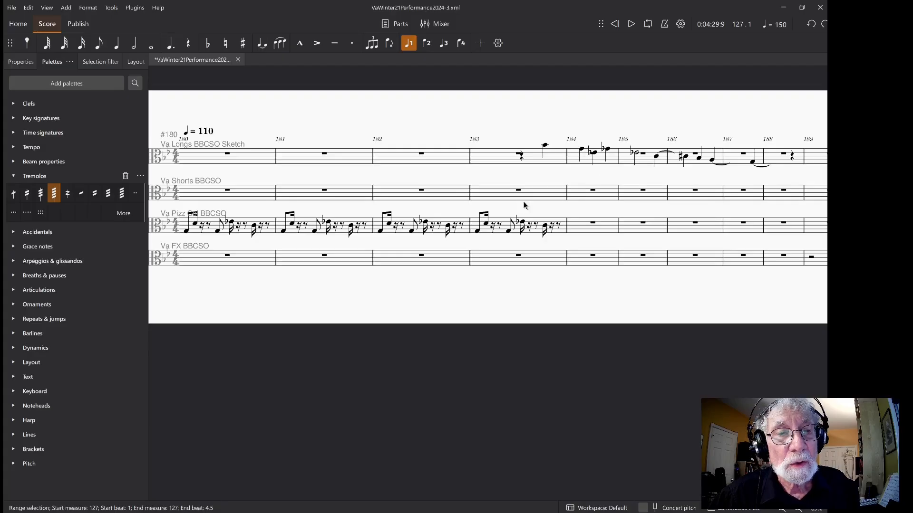
key("alt")
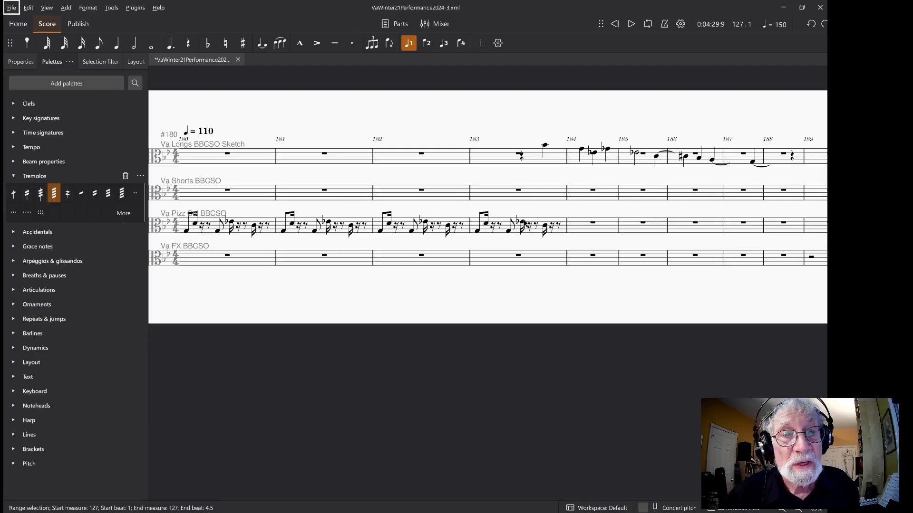
left_click(525, 224, "shift")
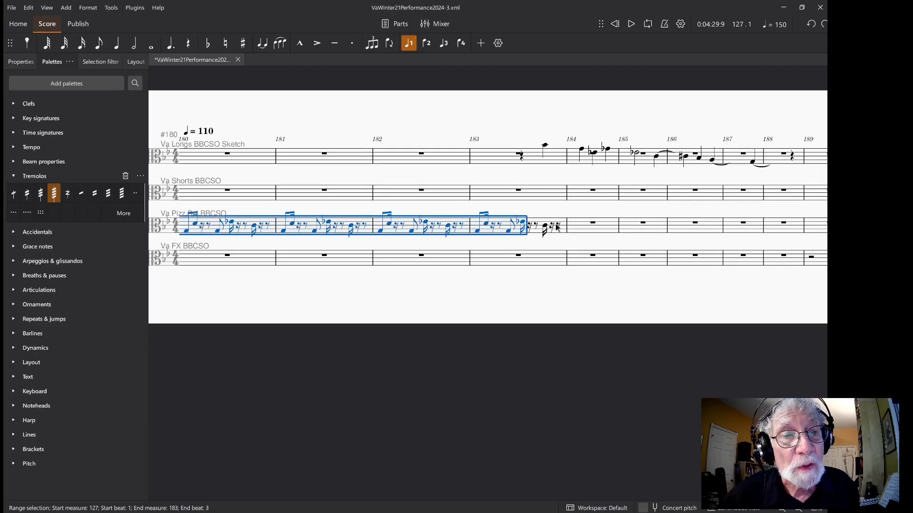
left_click(522, 157, "shift")
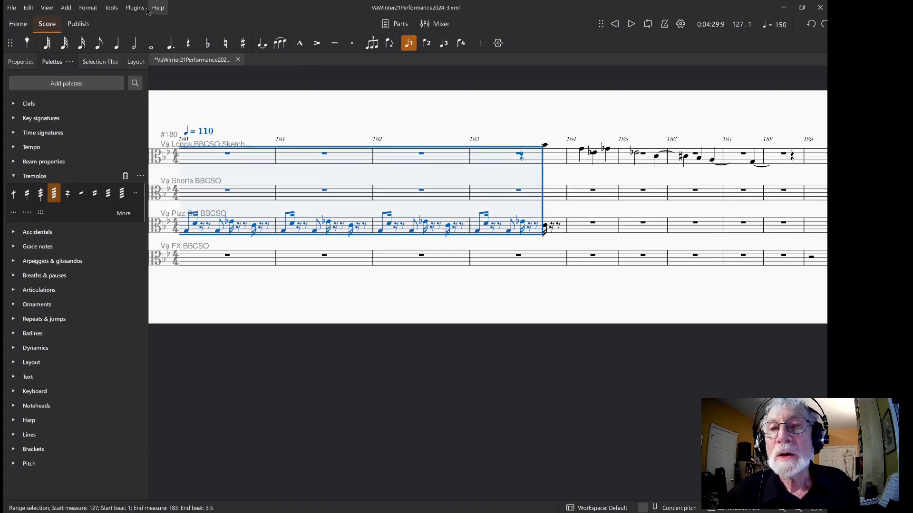
left_click(109, 13)
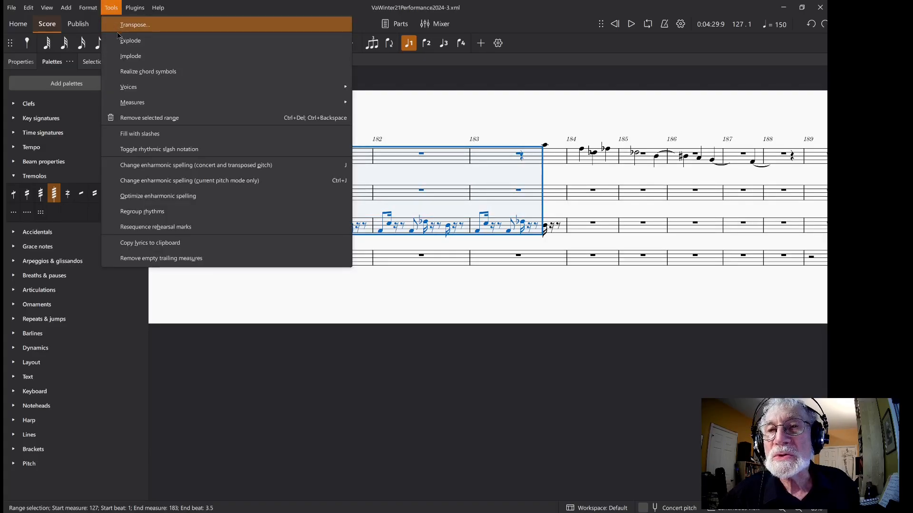
left_click(131, 59)
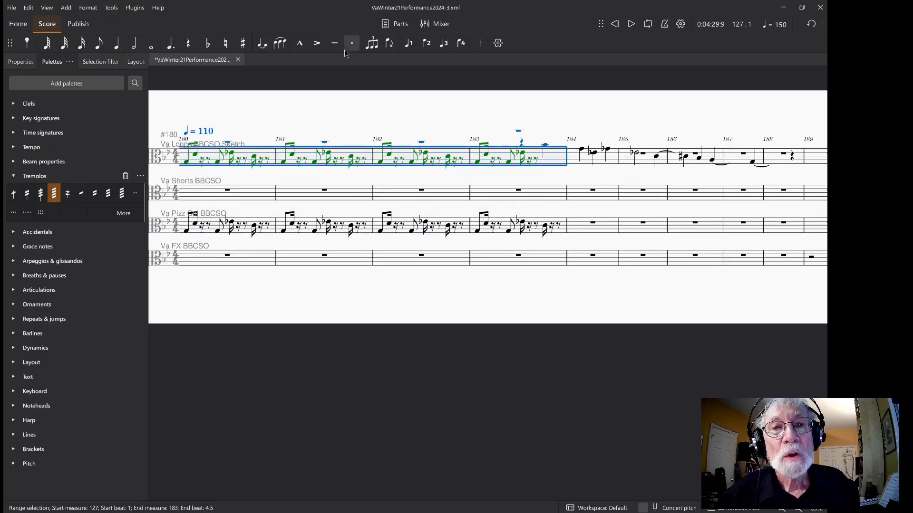
left_click(408, 44)
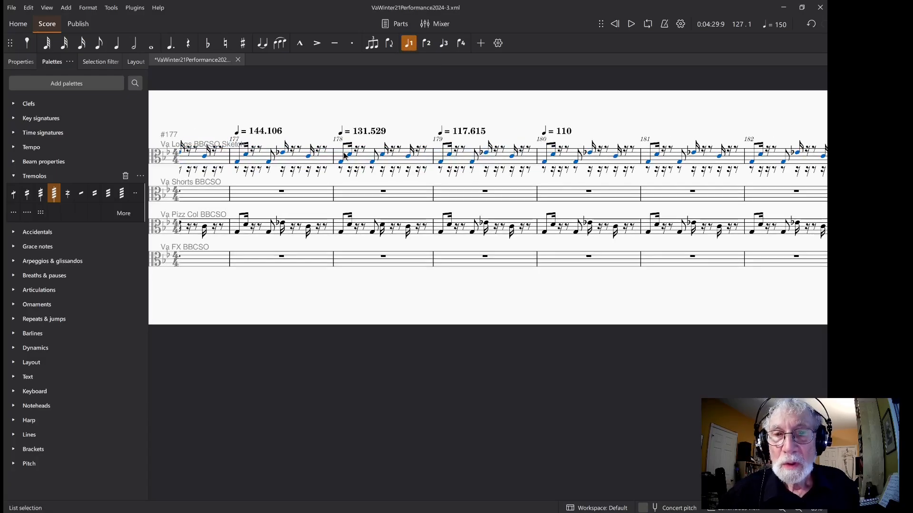
scroll(333, 171, "left", 8)
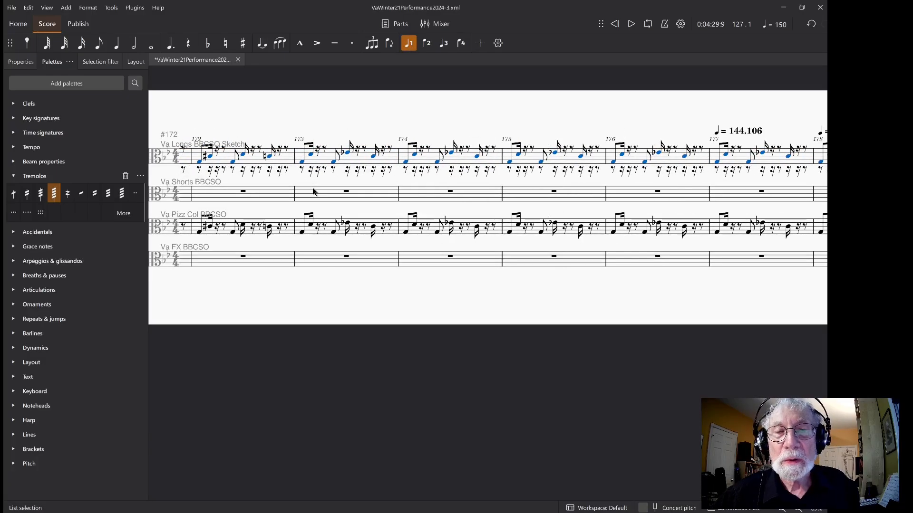
- Undo the voice change and the implode on the Va Longs BBCSO Sketch staff
key("alt")
key("ctrl+z")
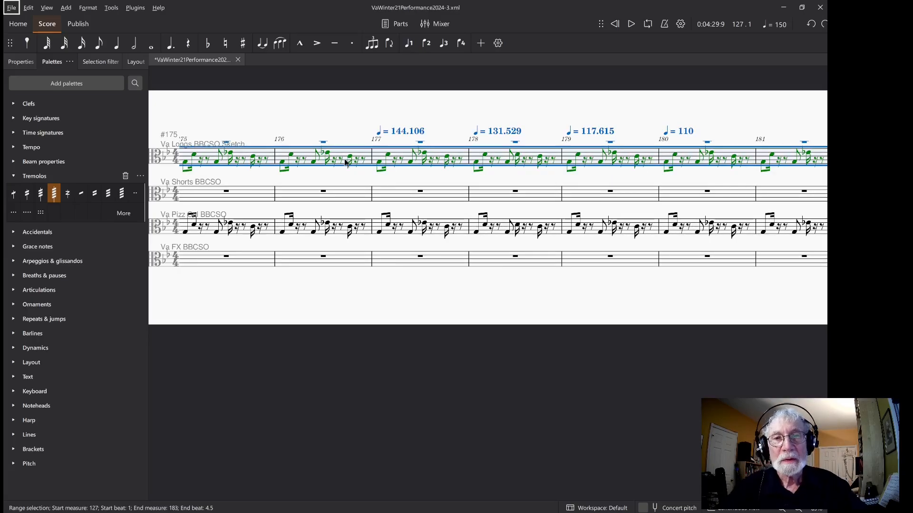
key("ctrl+y")
left_click(383, 270)
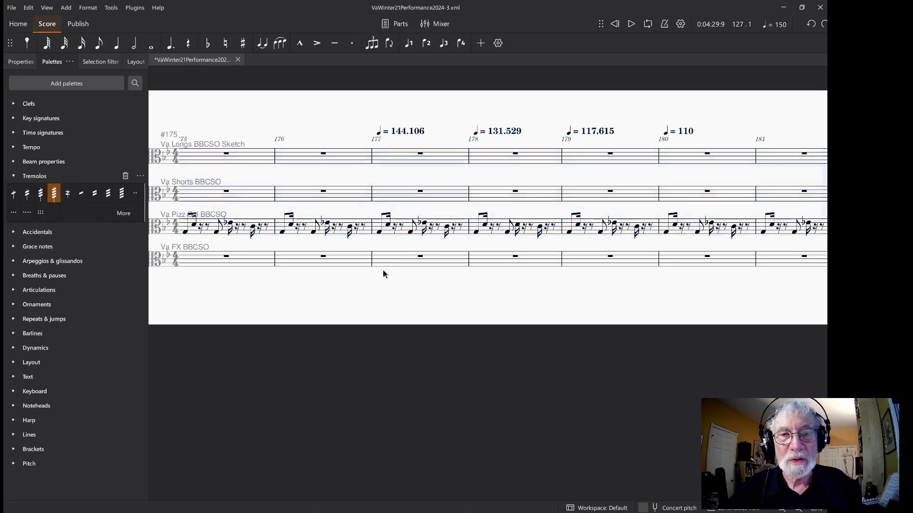
- Copy the Va Pizz Col BBCSO passage from measure 127 through beat 3 of measure 183
scroll(343, 274, "left", 5)
scroll(343, 265, "left", 20)
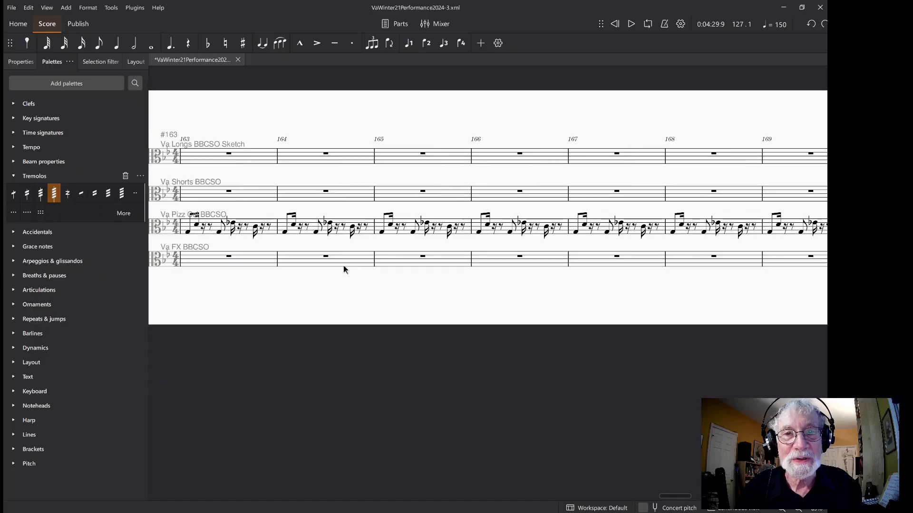
scroll(343, 265, "left", 15)
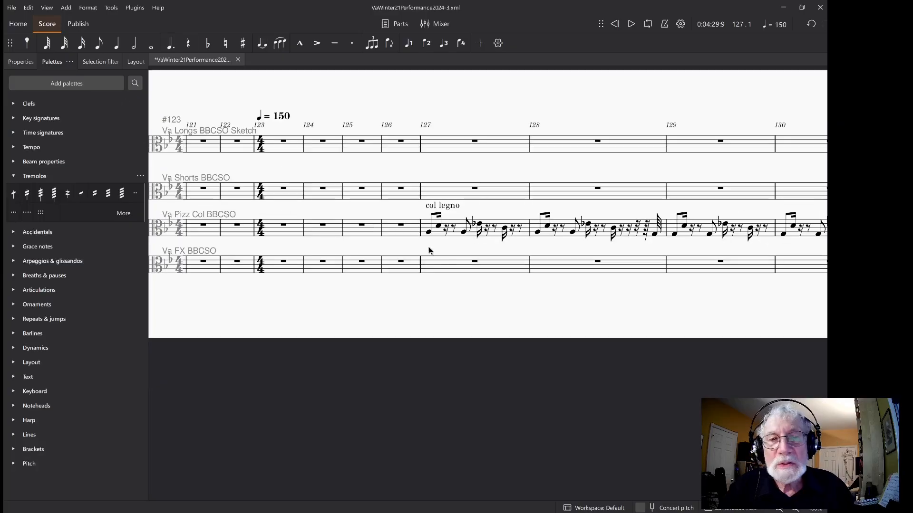
left_click(443, 236)
scroll(600, 243, "right", 20)
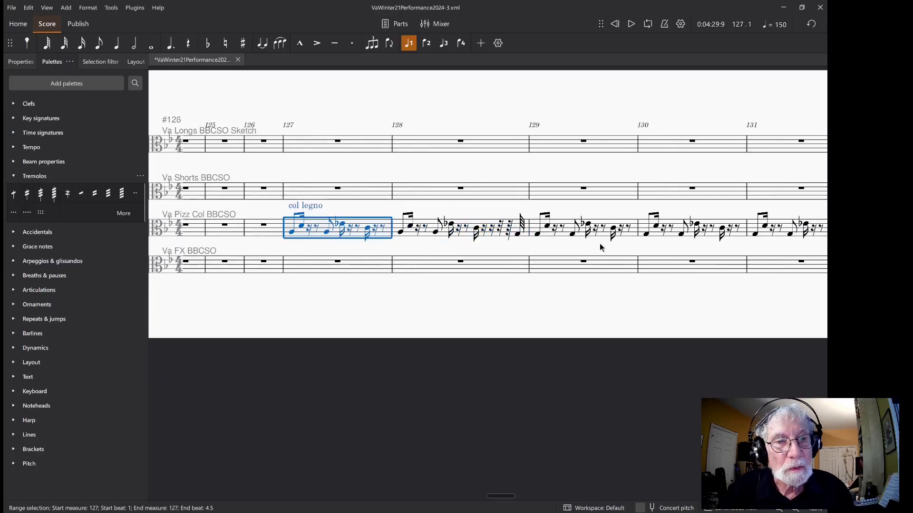
scroll(600, 243, "right", 18)
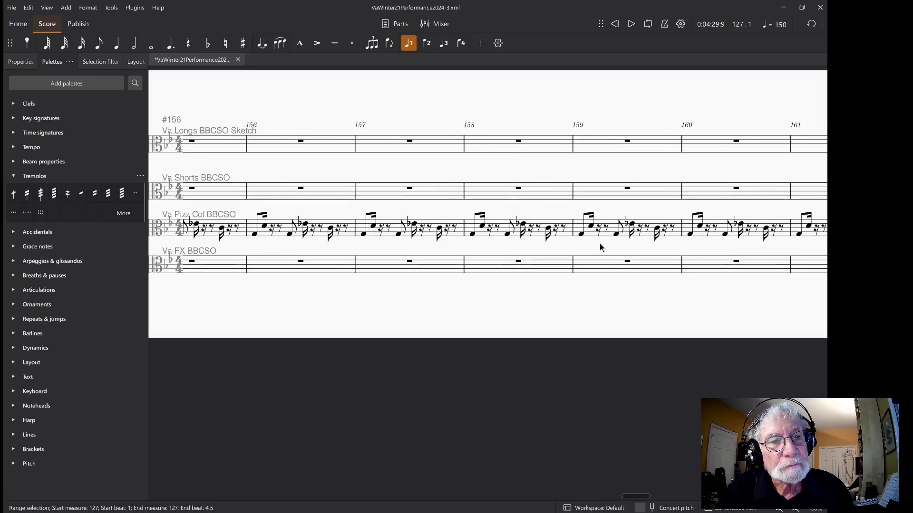
scroll(600, 244, "right", 12)
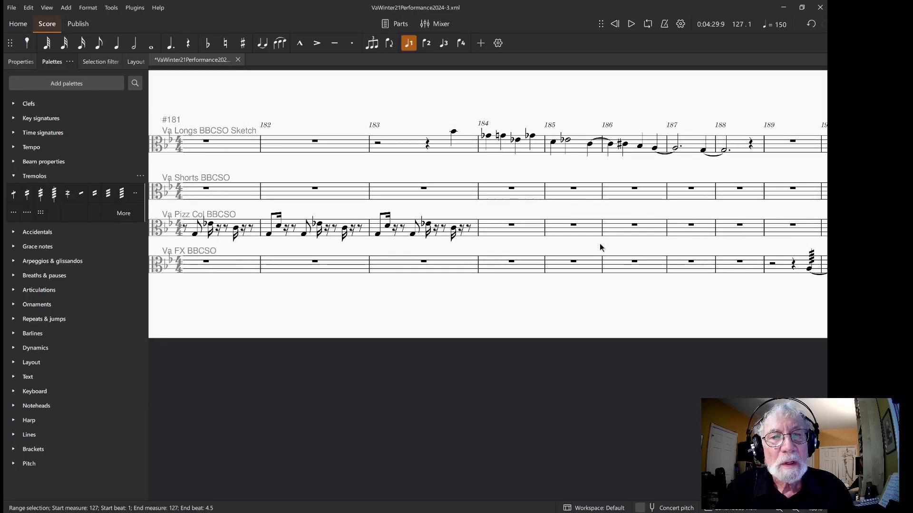
key("alt")
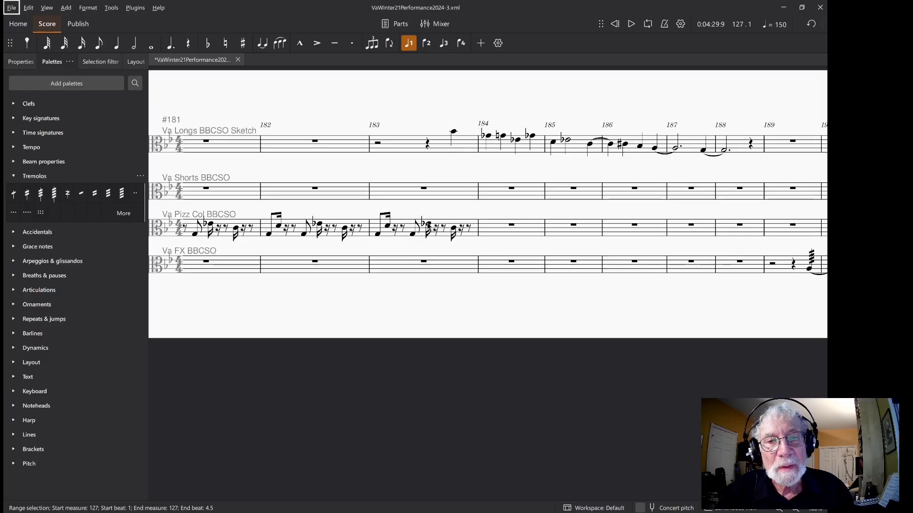
left_click(428, 227, "shift")
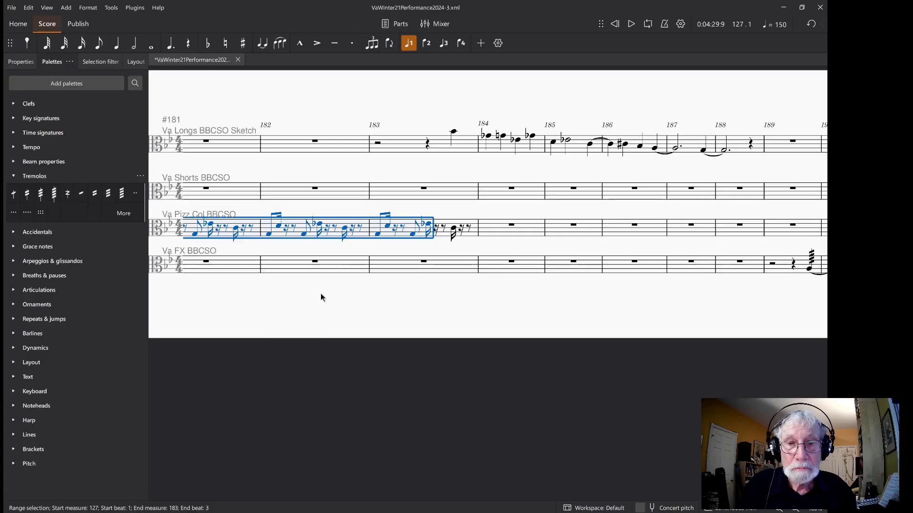
- Paste the copied col legno passage into the Va Longs BBCSO Sketch staff starting at measure 127
scroll(314, 314, "up", 5)
scroll(317, 310, "up", 12)
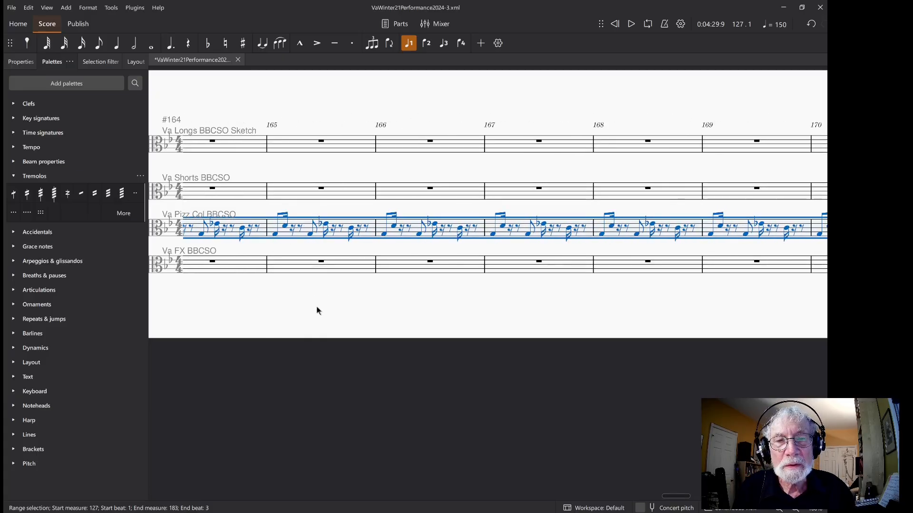
scroll(317, 311, "up", 12)
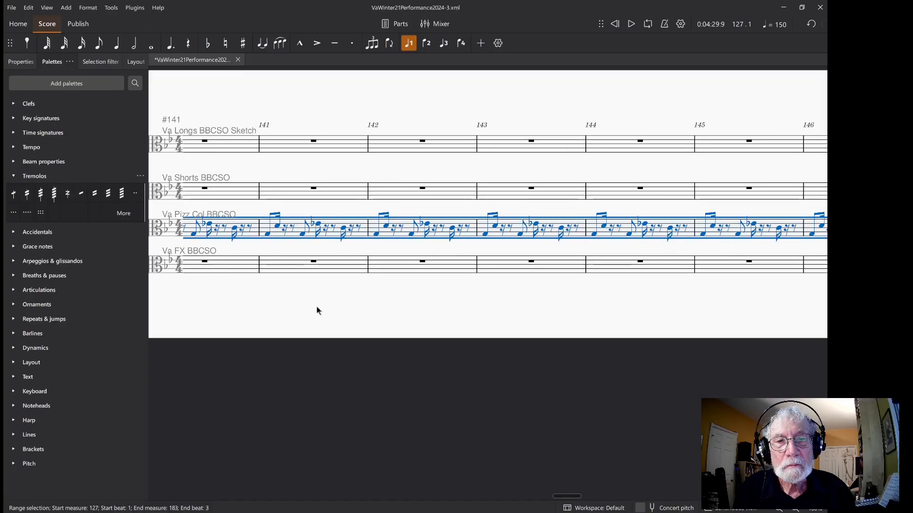
scroll(317, 311, "up", 2)
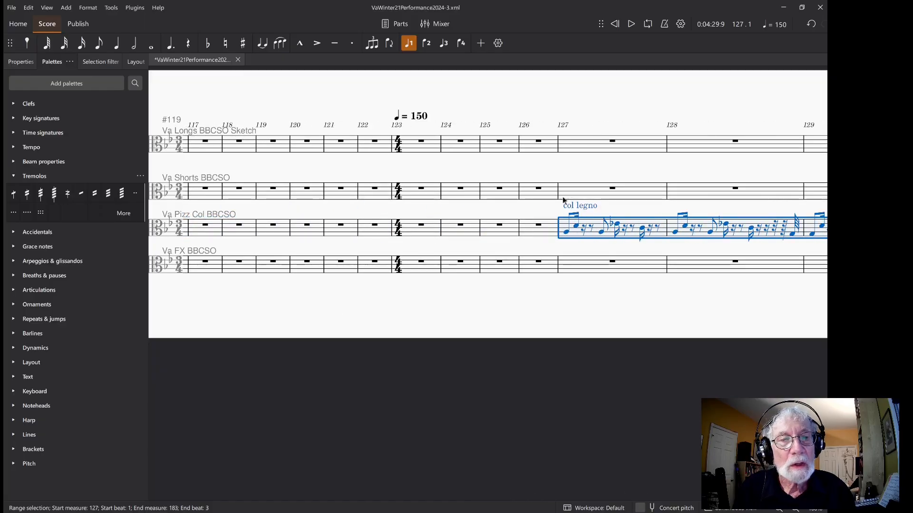
left_click(570, 141)
key("ctrl+v")
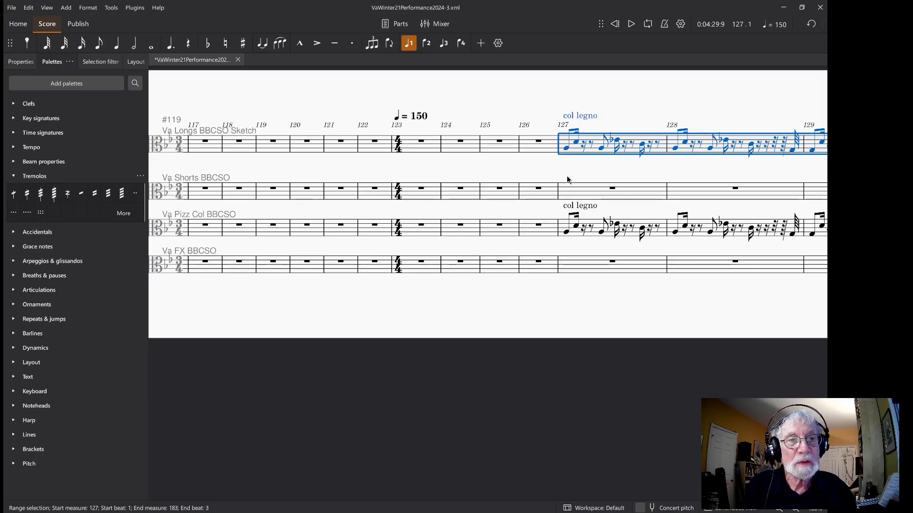
scroll(566, 220, "down", 6)
scroll(566, 220, "down", 12)
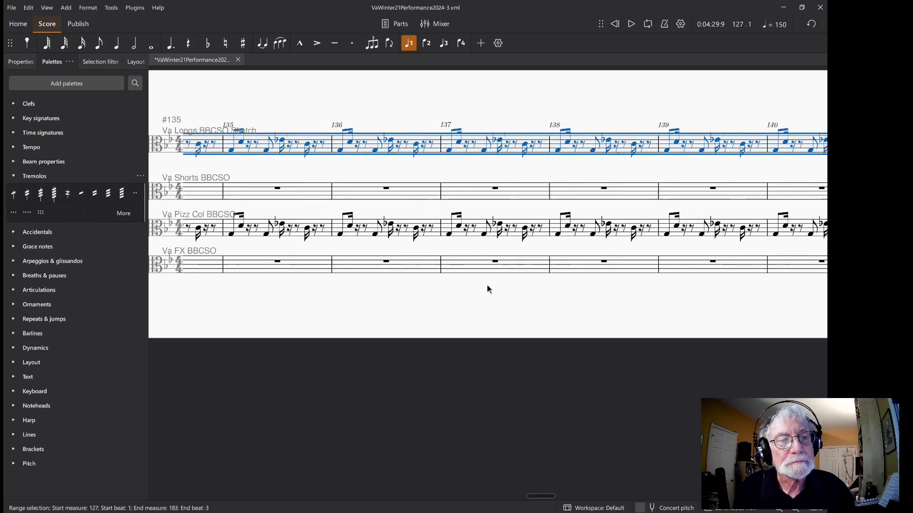
- Add an arco playing technique to the beat 4 quarter note of measure 183 in the Va Longs BBCSO Sketch staff
scroll(537, 237, "down", 13)
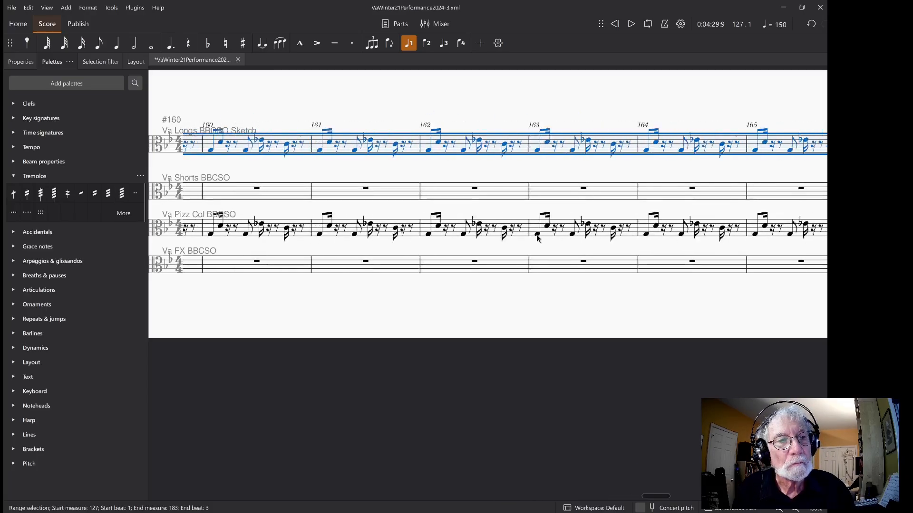
scroll(536, 235, "down", 3)
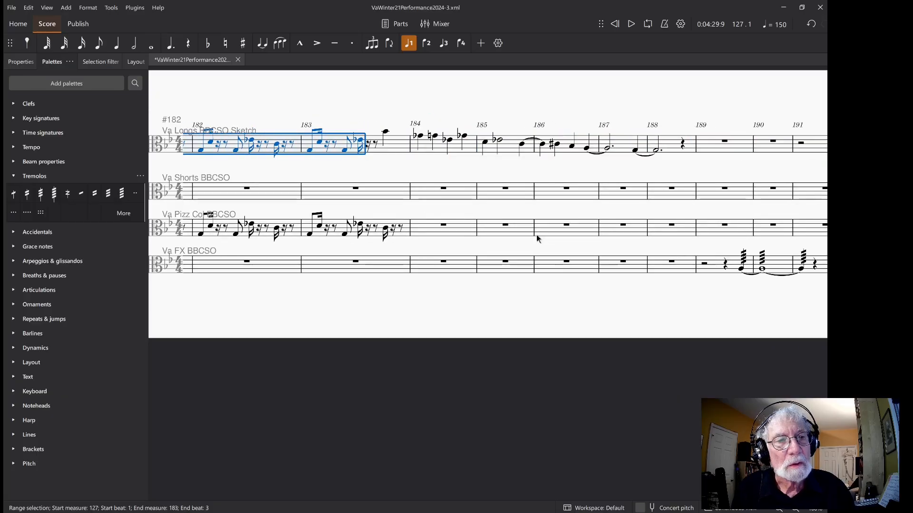
scroll(384, 130, "down", 1)
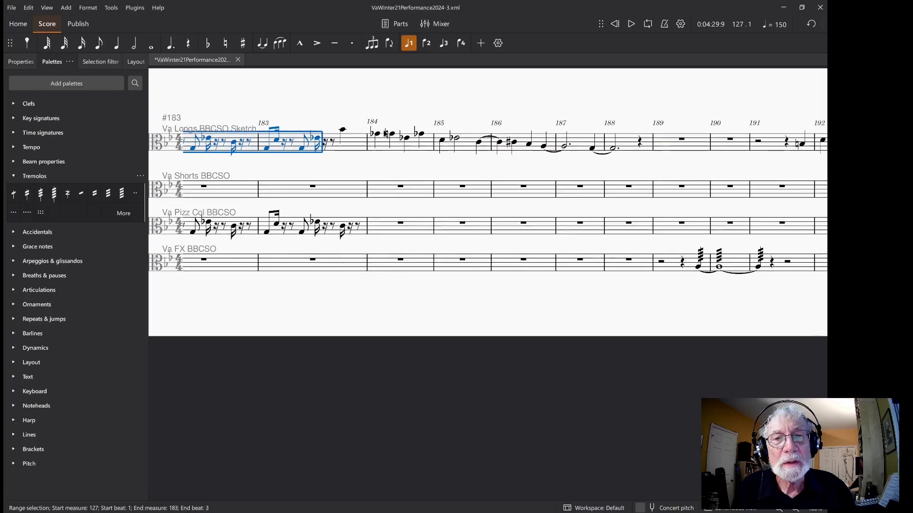
left_click(342, 130)
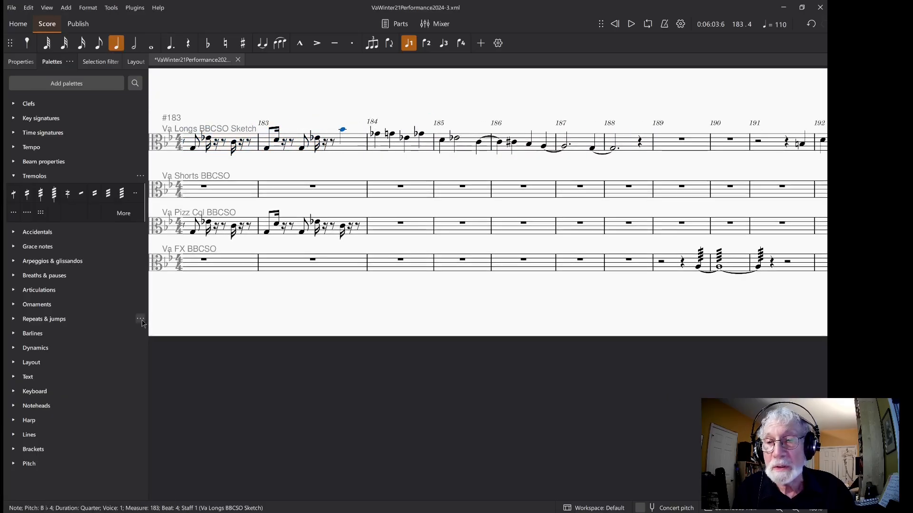
left_click(77, 377)
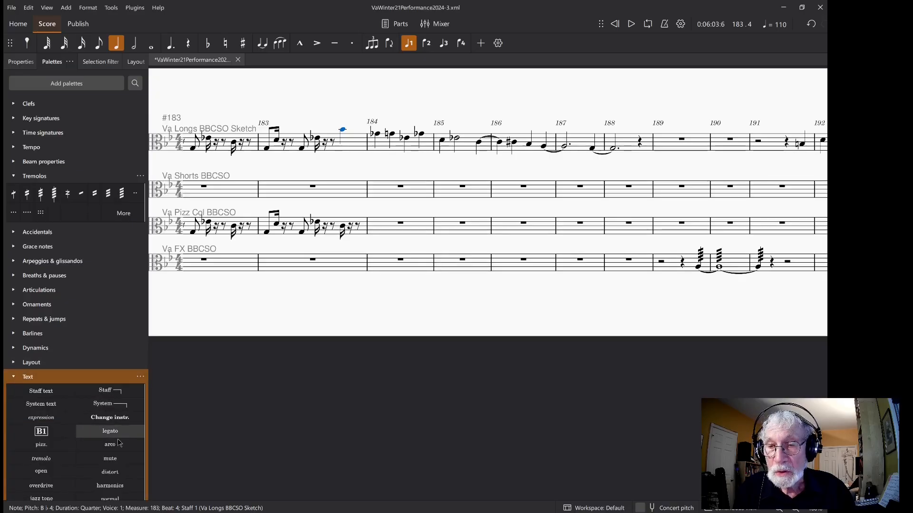
left_click(110, 423)
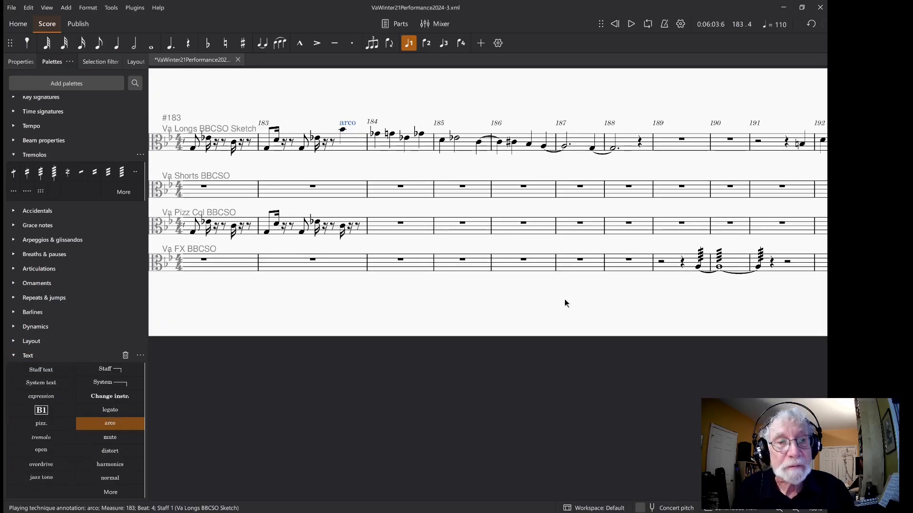
- Copy the Va FX tremolo passage from measure 189 through beat 1 of measure 191 into the Va Longs BBCSO Sketch staff at measure 189
left_click(666, 267)
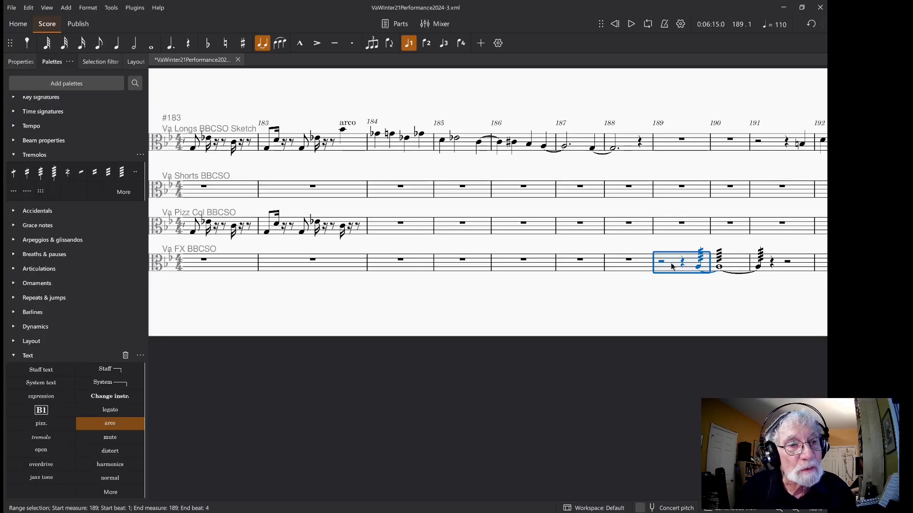
left_click(760, 268, "shift")
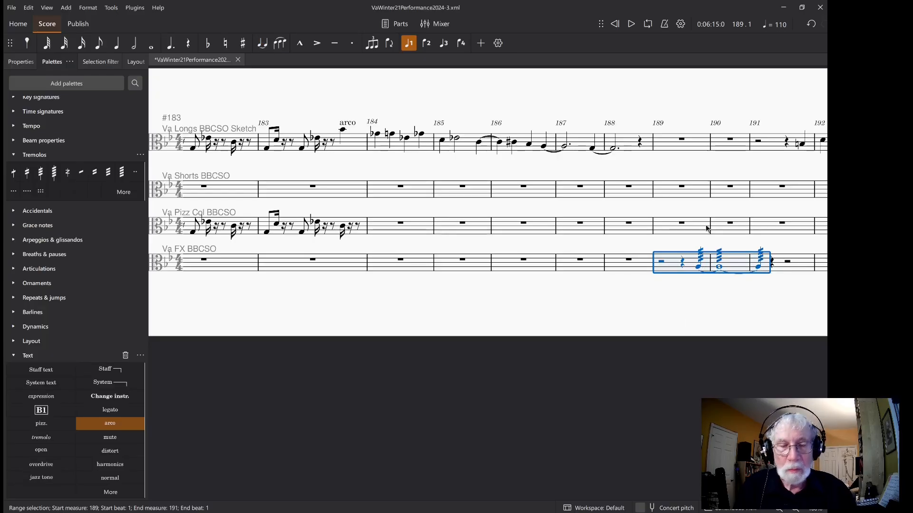
left_click(673, 149)
key("ctrl+v")
- Copy the Va FX tremolo passage in measures 199 to 206 into the Va Longs BBCSO Sketch staff at measure 199
scroll(684, 208, "right", 5)
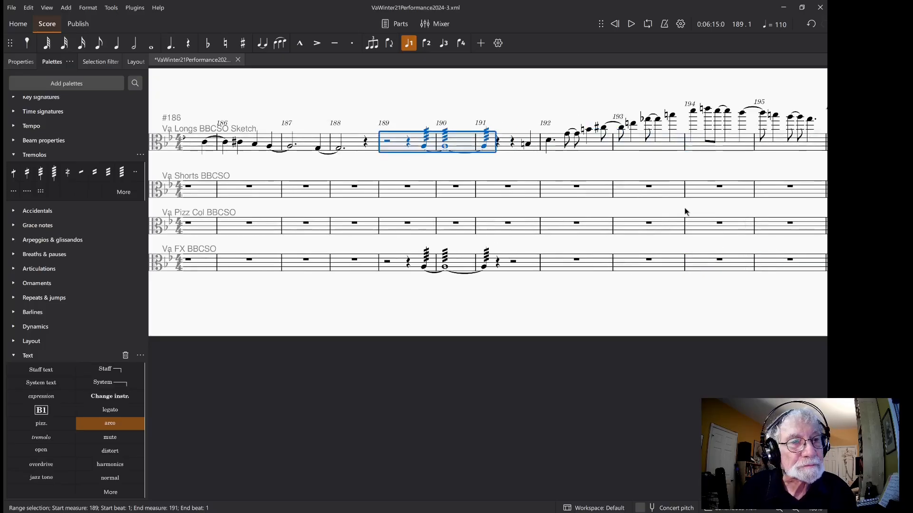
scroll(684, 208, "right", 6)
left_click(616, 269)
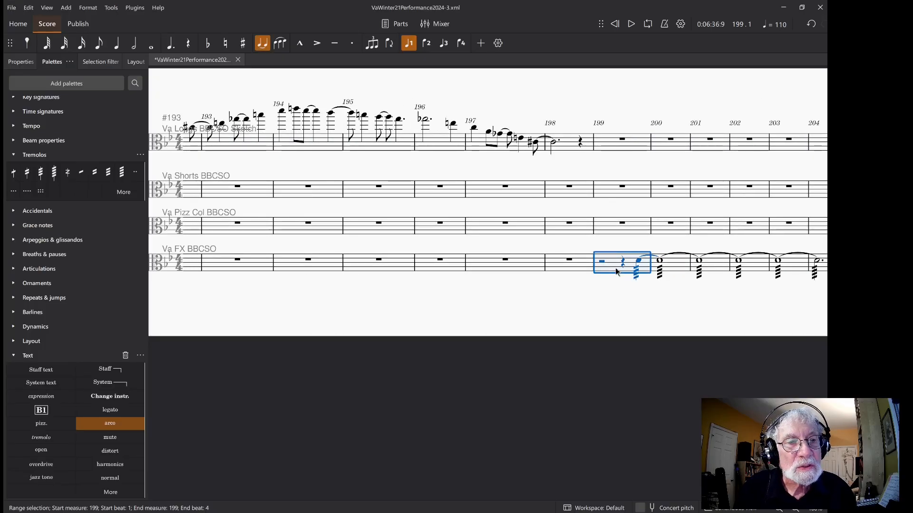
key("alt")
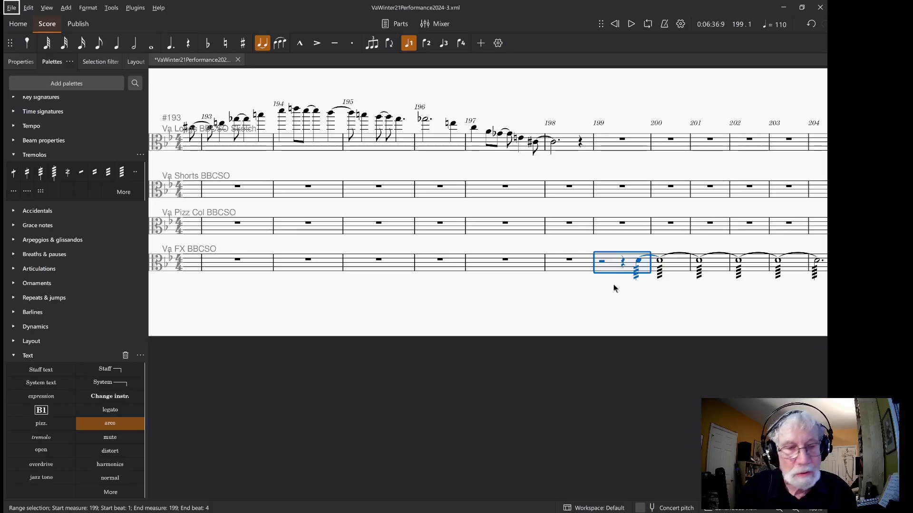
scroll(620, 288, "right", 5)
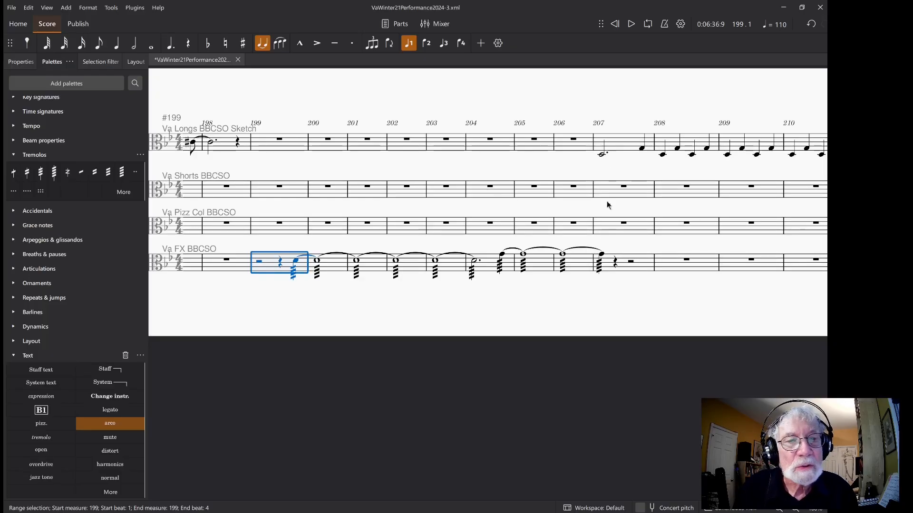
left_click(582, 266, "shift")
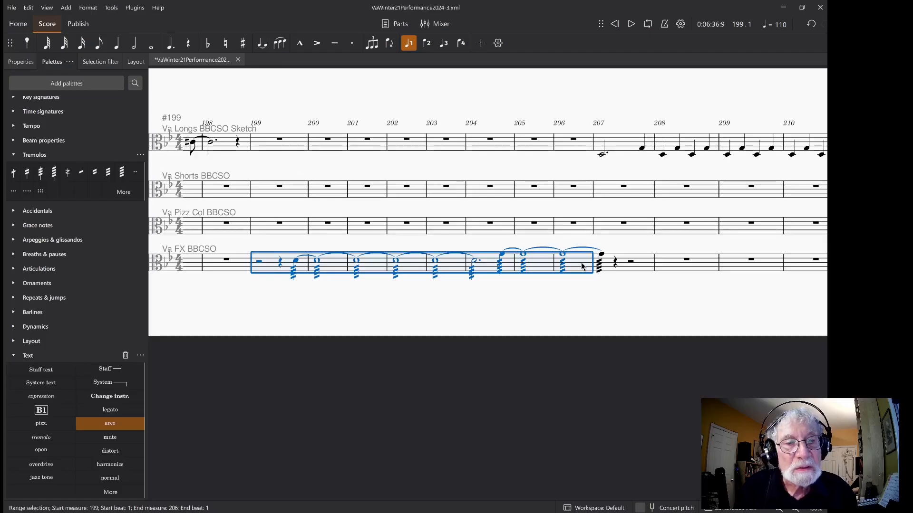
key("ctrl+c")
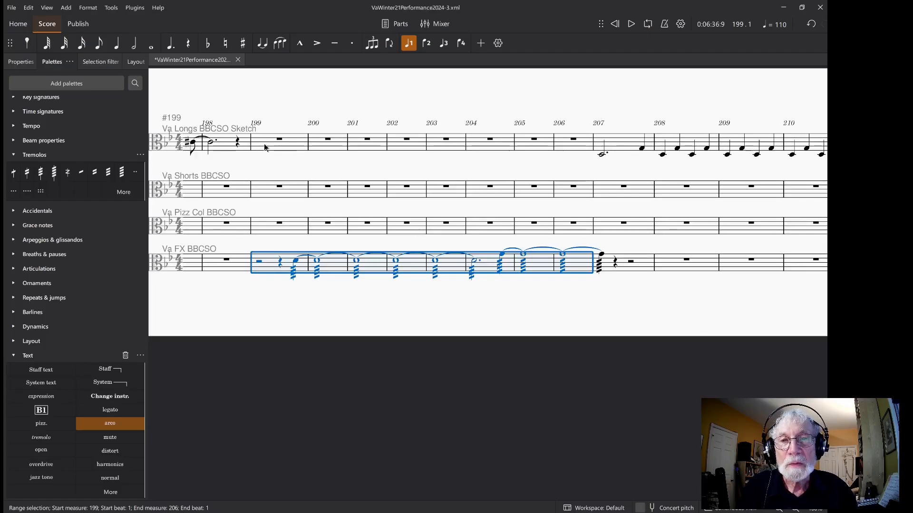
left_click(264, 143)
key("ctrl+v")
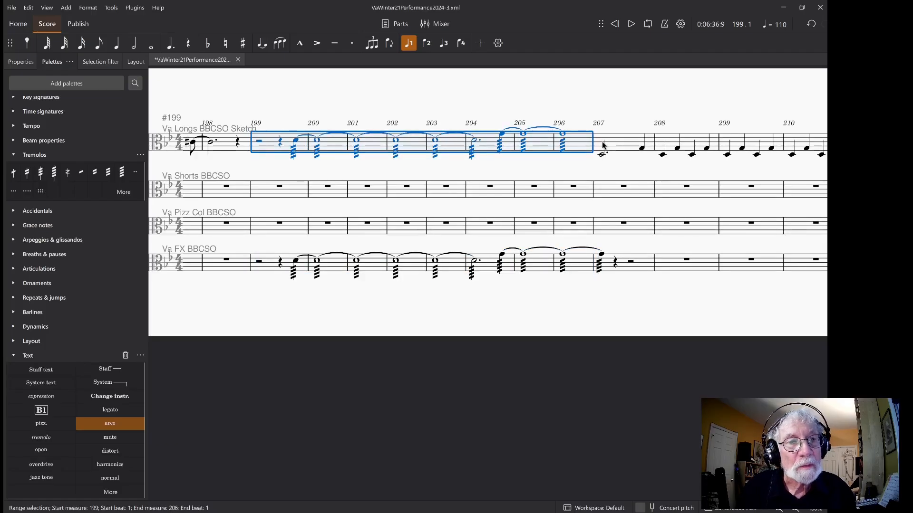
- Try to explode measure 207 across the four viola staves, and undo it
left_click(617, 145)
left_click(600, 258, "shift")
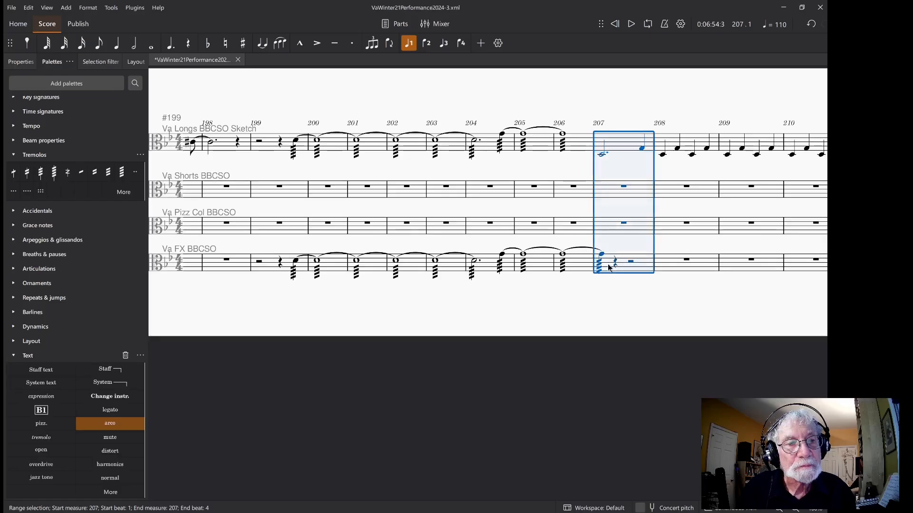
left_click(111, 7)
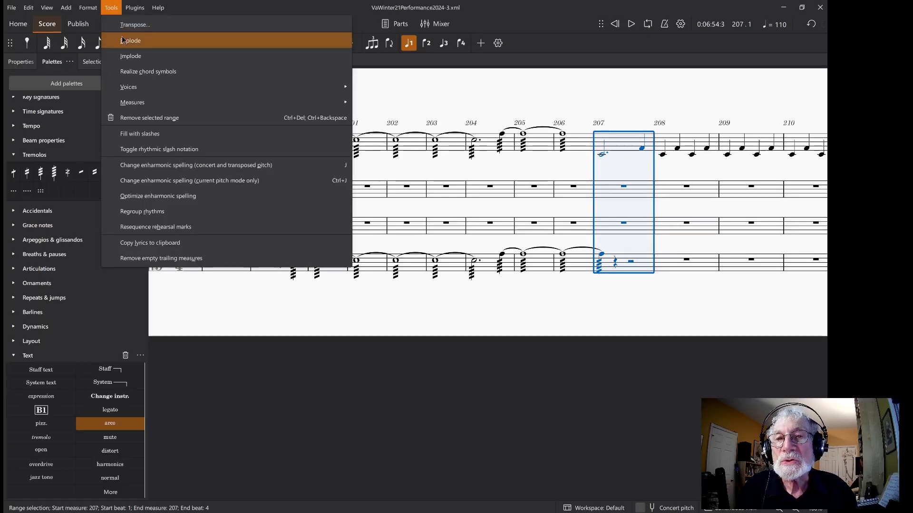
left_click(119, 38)
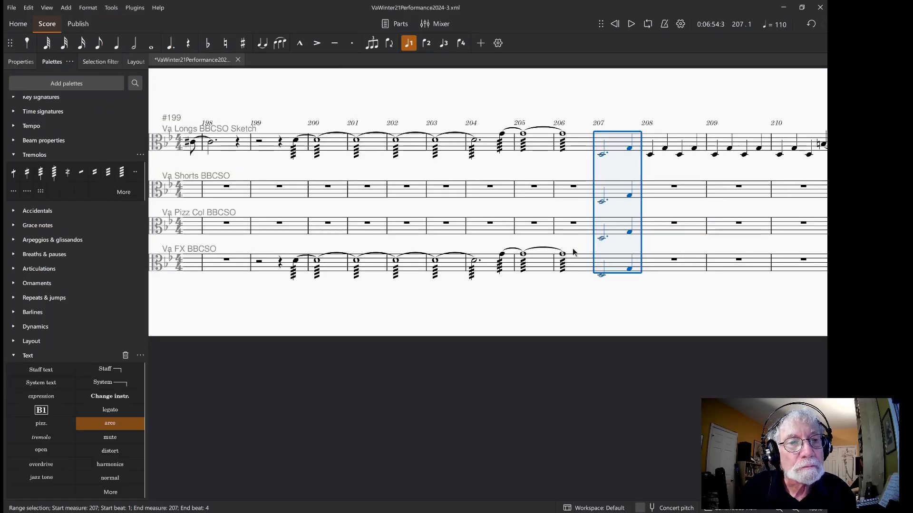
key("ctrl+z")
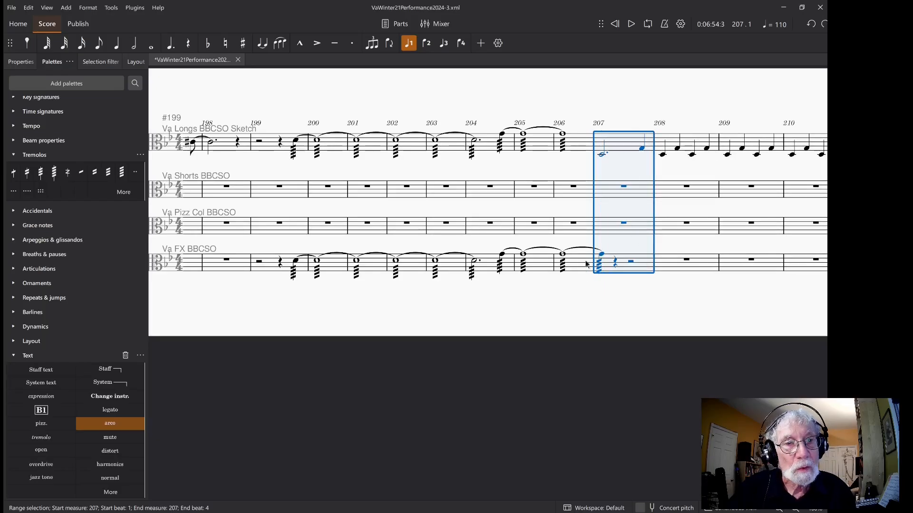
- Check the viola staves from measure 207 to the end, and review the Va Longs BBCSO Sketch staff from the beginning up to measure 108
left_click(602, 257)
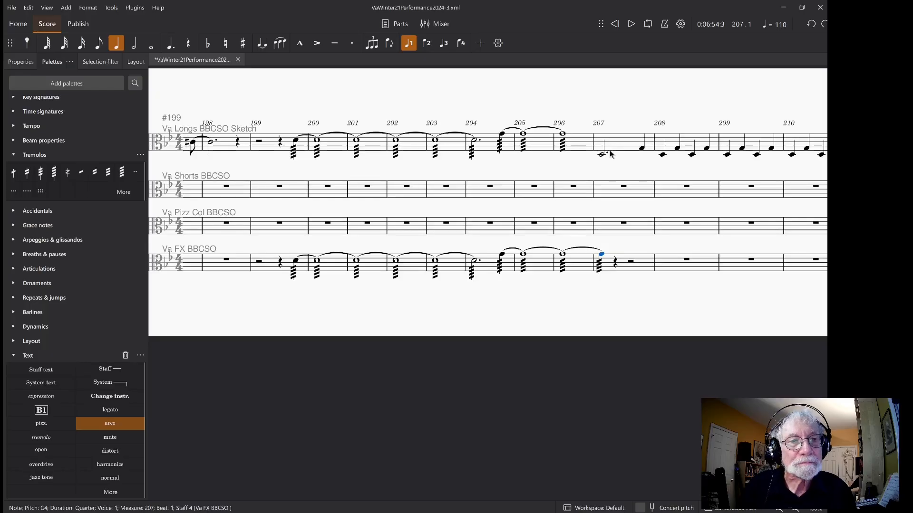
scroll(624, 150, "right", 5)
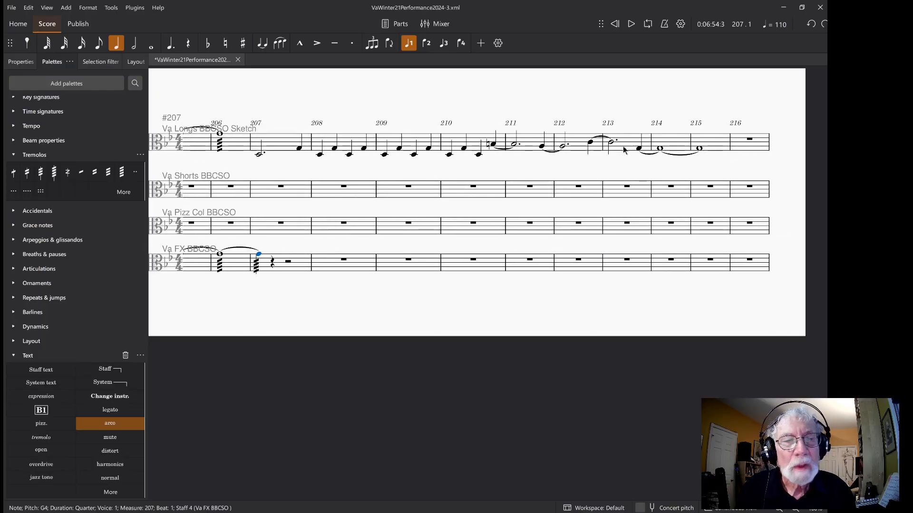
key("alt")
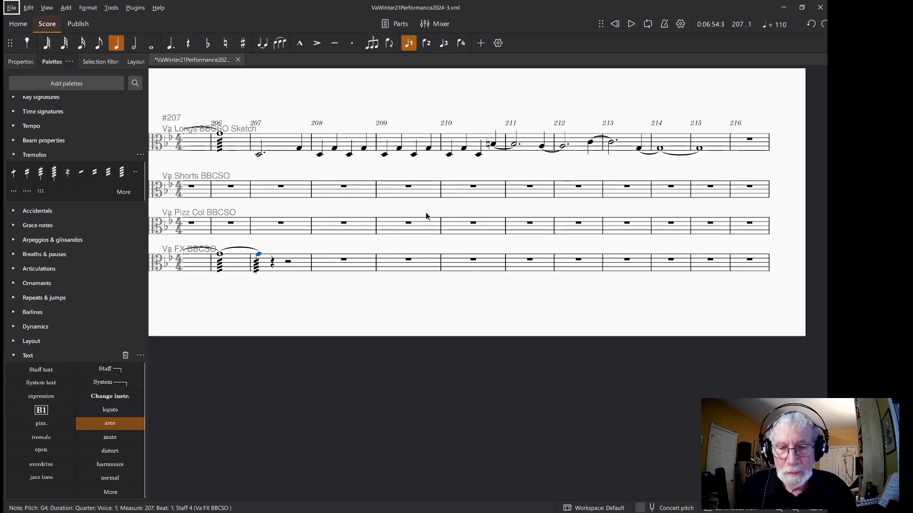
scroll(423, 209, "up", 3)
scroll(415, 197, "down", 4)
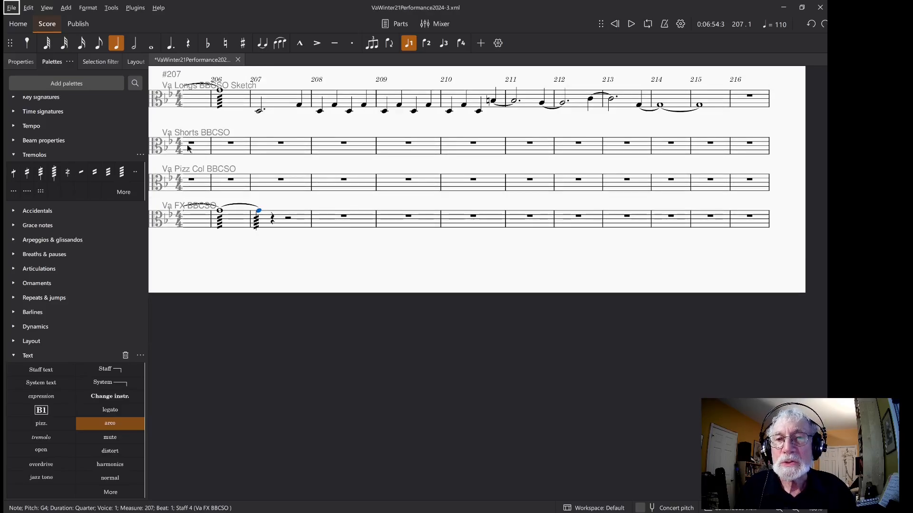
key("Home")
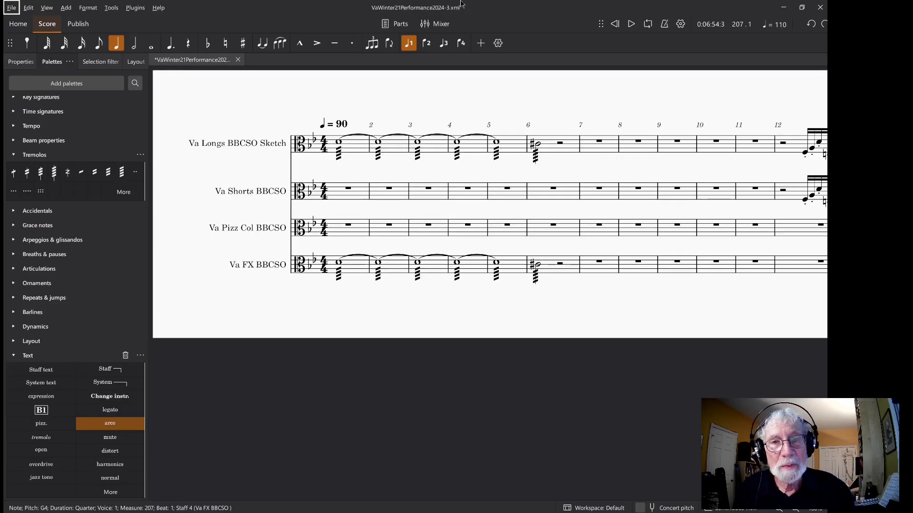
scroll(629, 153, "right", 4)
scroll(628, 153, "right", 10)
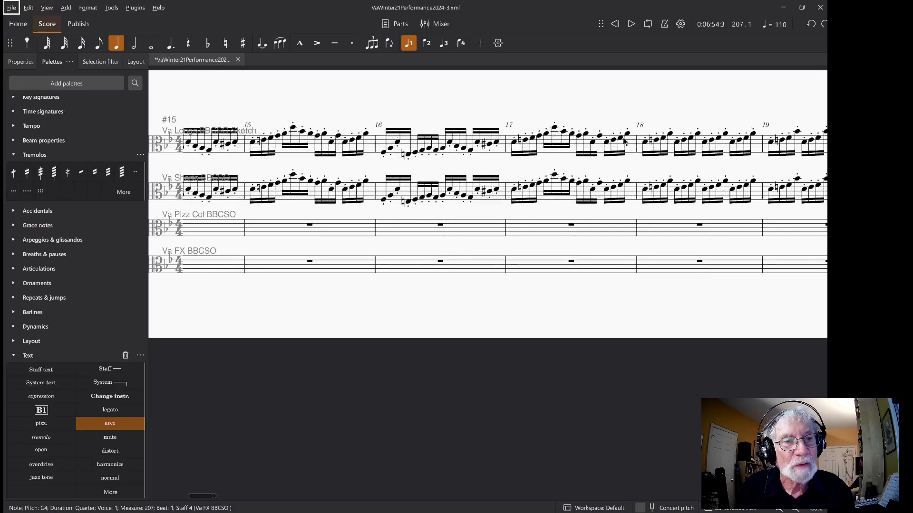
scroll(622, 126, "right", 15)
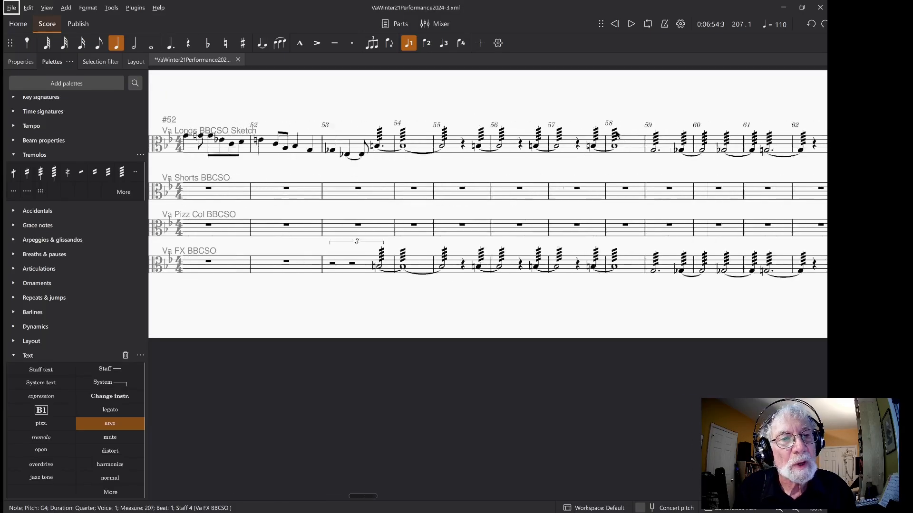
scroll(613, 131, "left", 5)
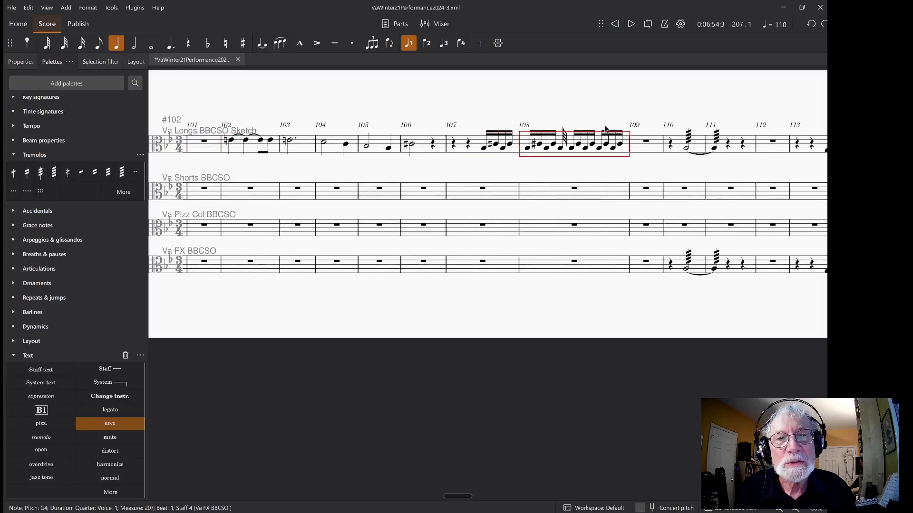
- Examine the note durations and beat positions in measure 108 of the Va Longs BBCSO Sketch staff
left_click(585, 148)
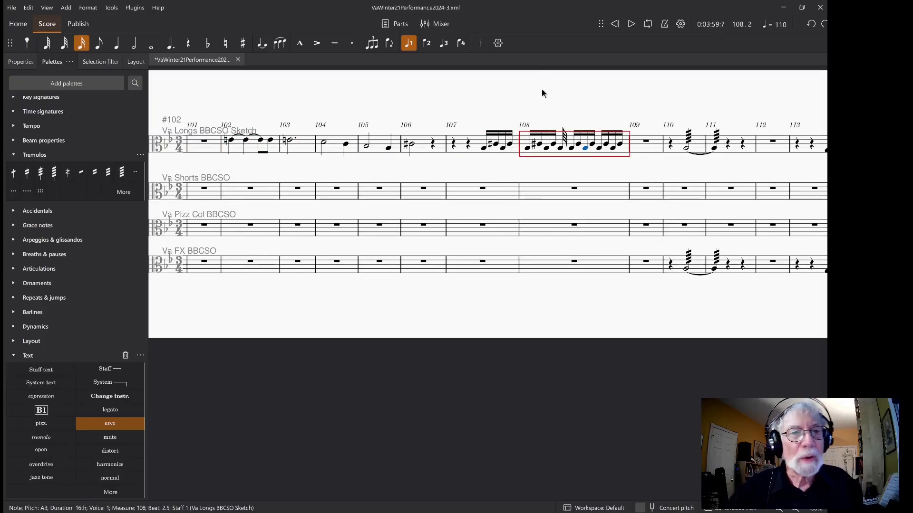
left_click(527, 148)
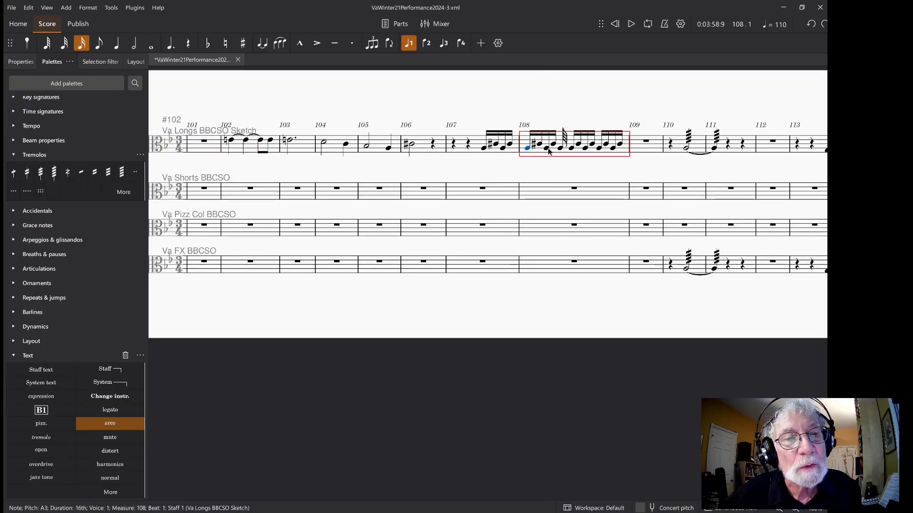
left_click(560, 149, "shift")
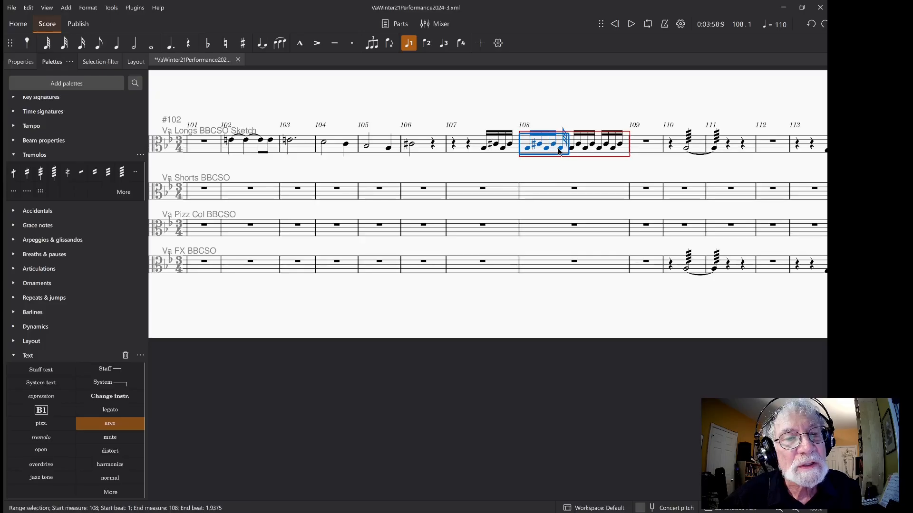
left_click(559, 149)
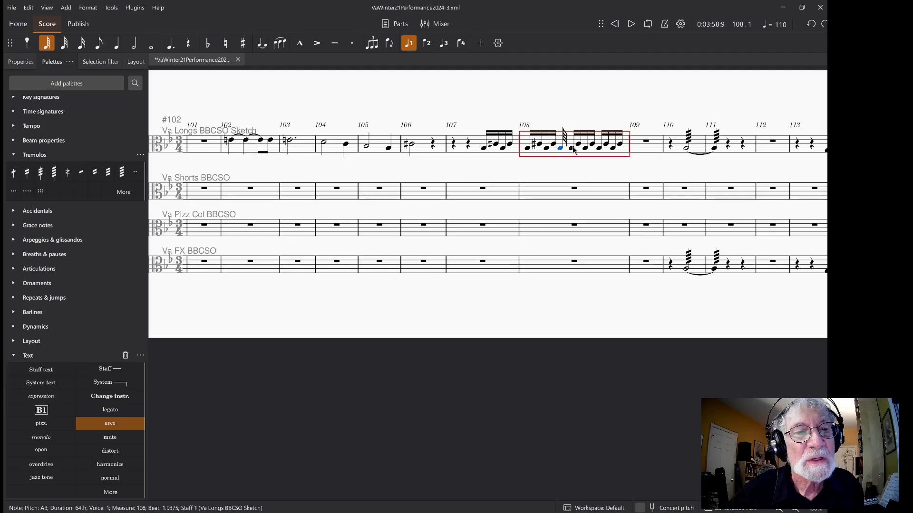
left_click(571, 148)
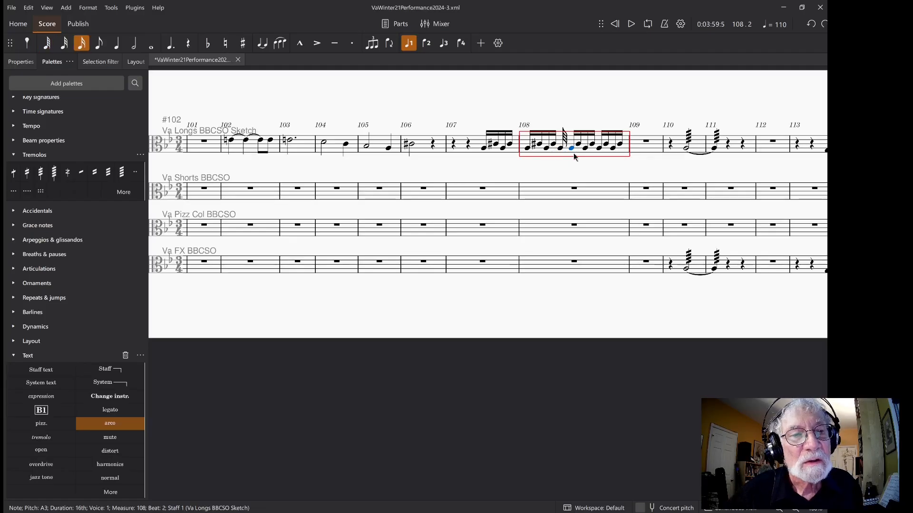
left_click(592, 145, "ctrl")
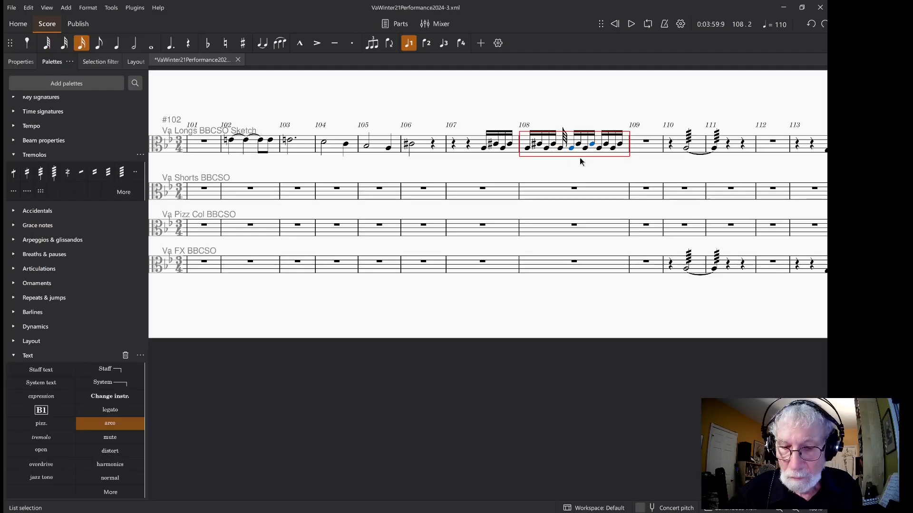
left_click(591, 146, "ctrl")
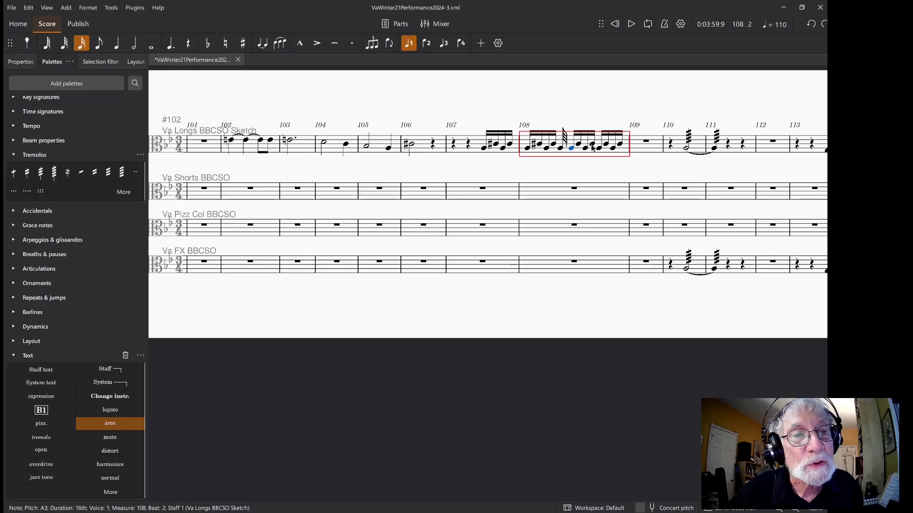
left_click(591, 146, "shift")
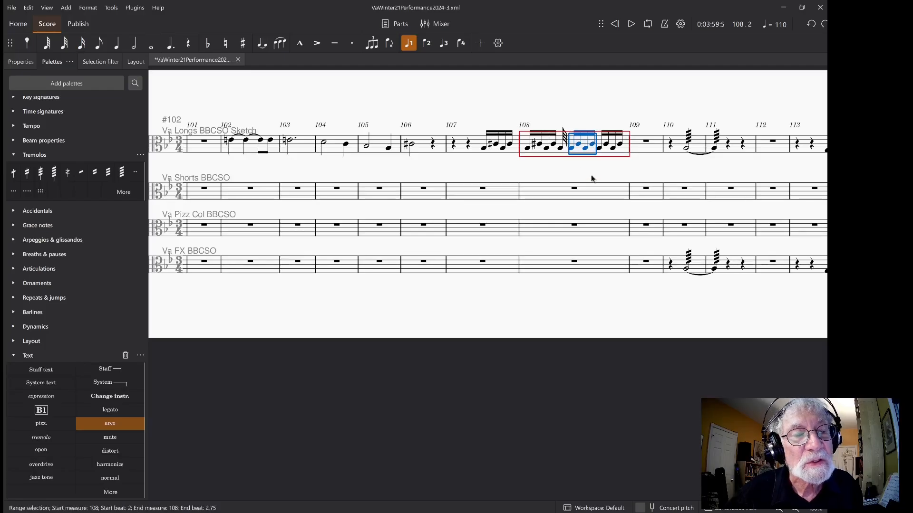
left_click(619, 148, "shift")
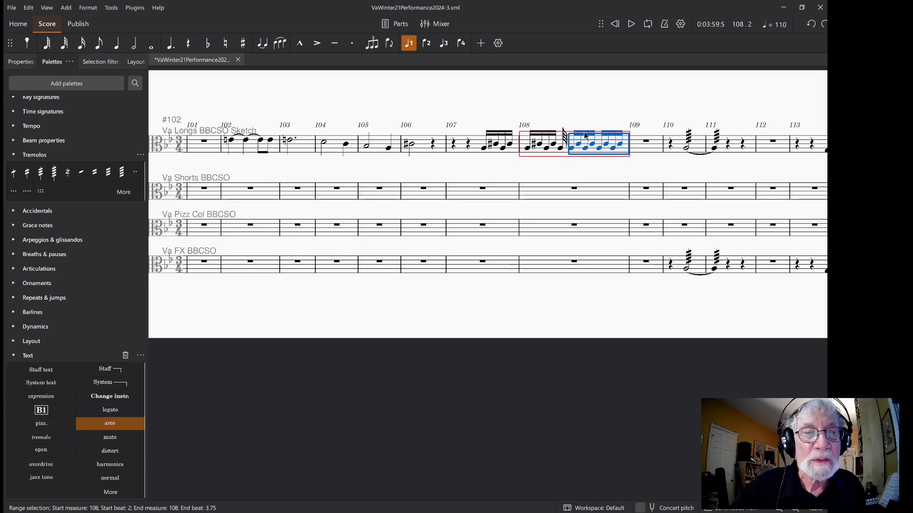
- Insert 1 empty measure before measure 109
left_click(636, 146)
right_click(633, 145)
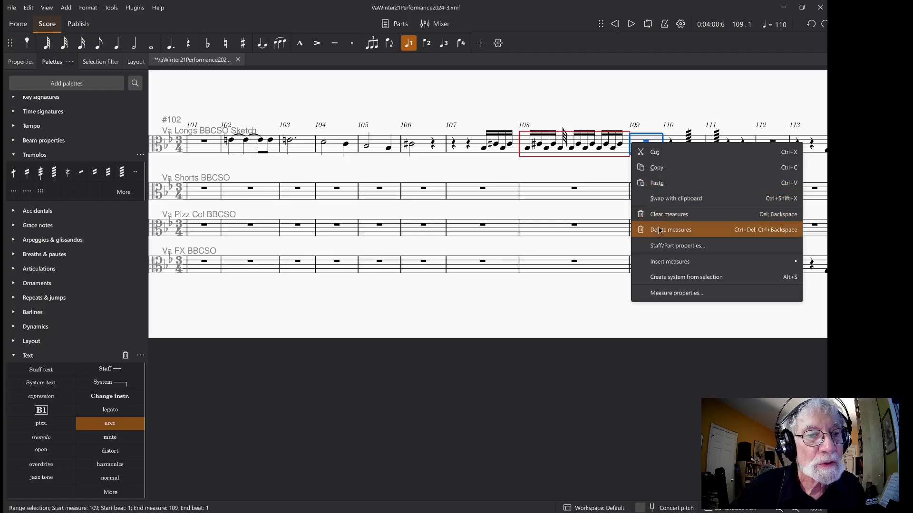
mouse_move(666, 261)
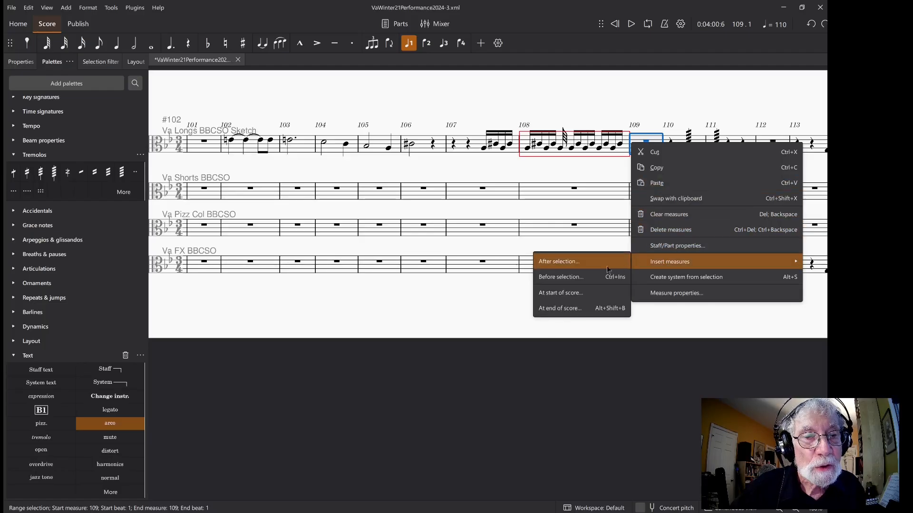
left_click(590, 279)
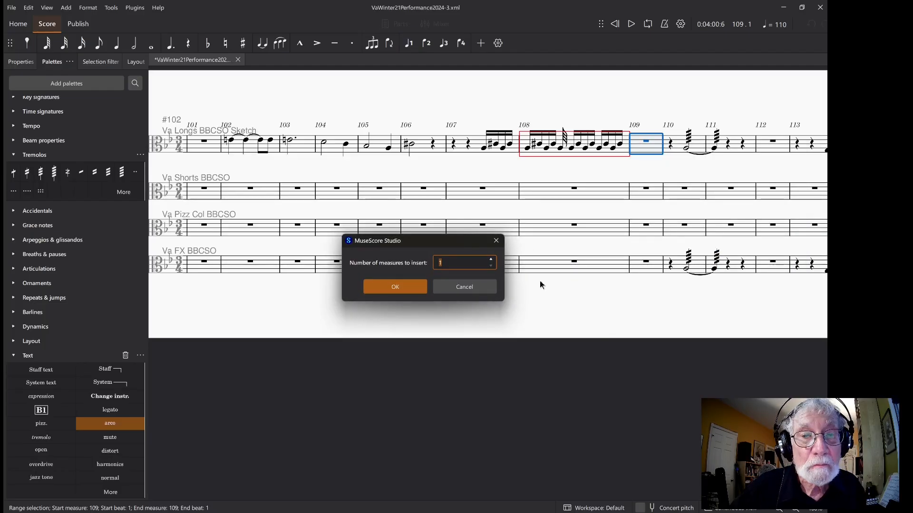
left_click(400, 292)
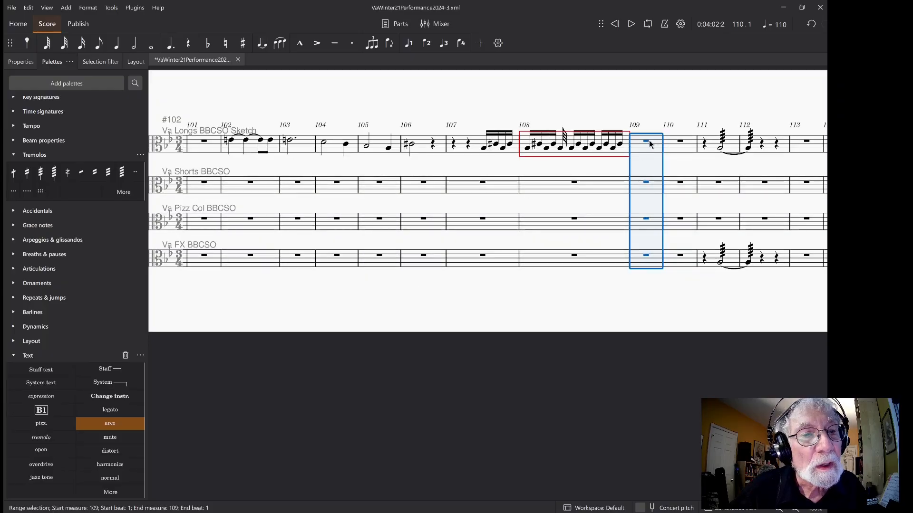
- Split the rest in measure 109 of Va Longs BBCSO Sketch into quarter rests, and copy beats 2 to 3 of measure 108 onto its beat 2
left_click(646, 142)
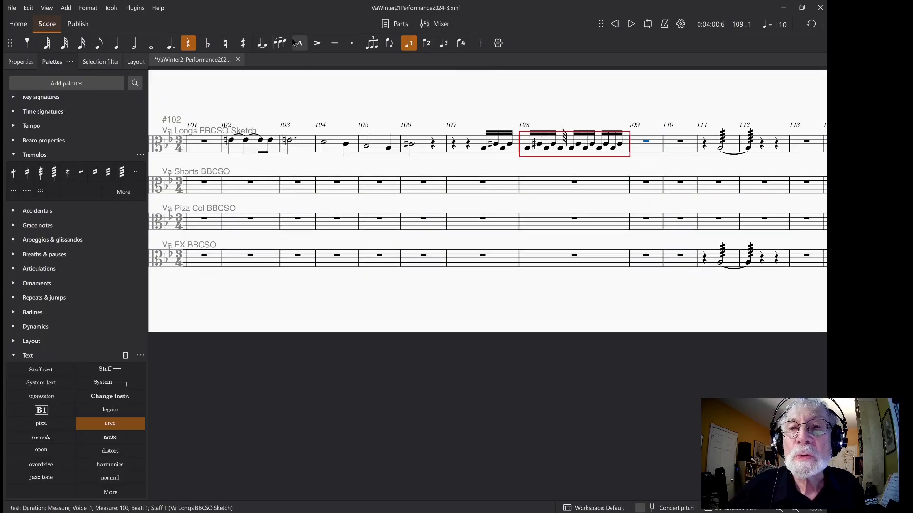
left_click(117, 46)
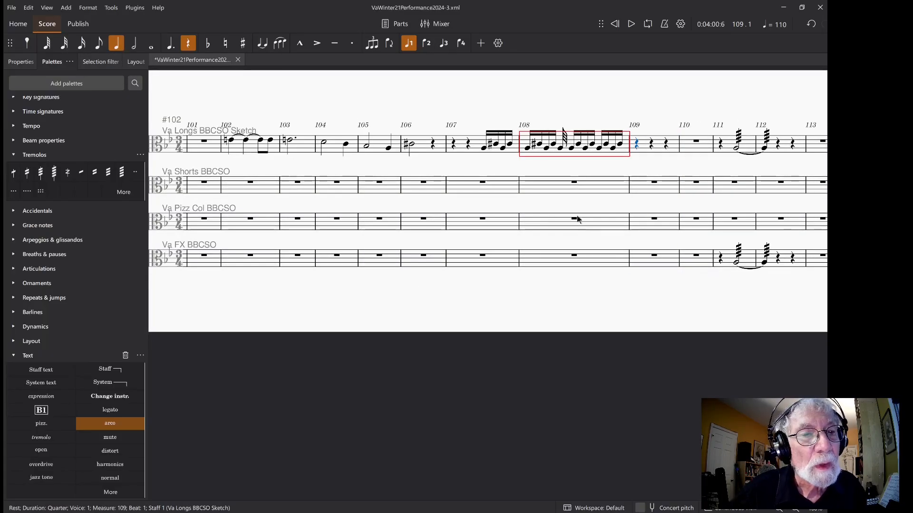
left_click(571, 149)
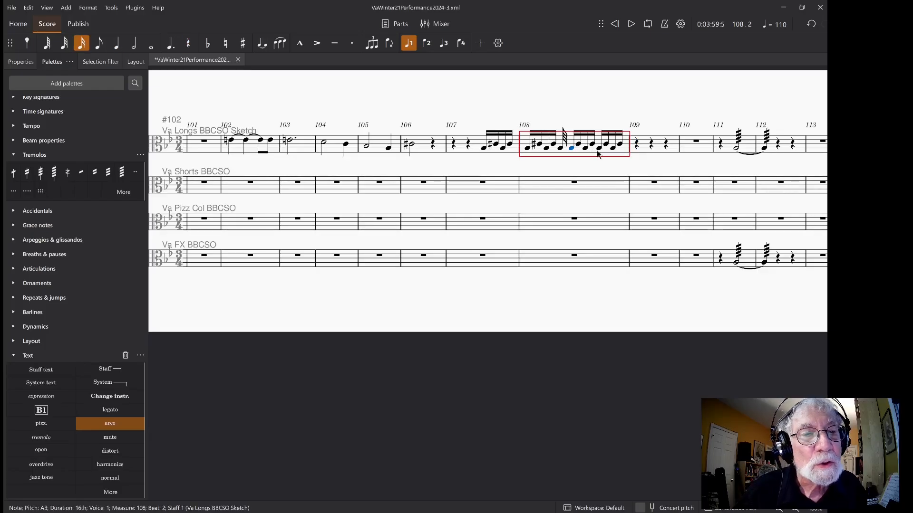
left_click(620, 145, "shift")
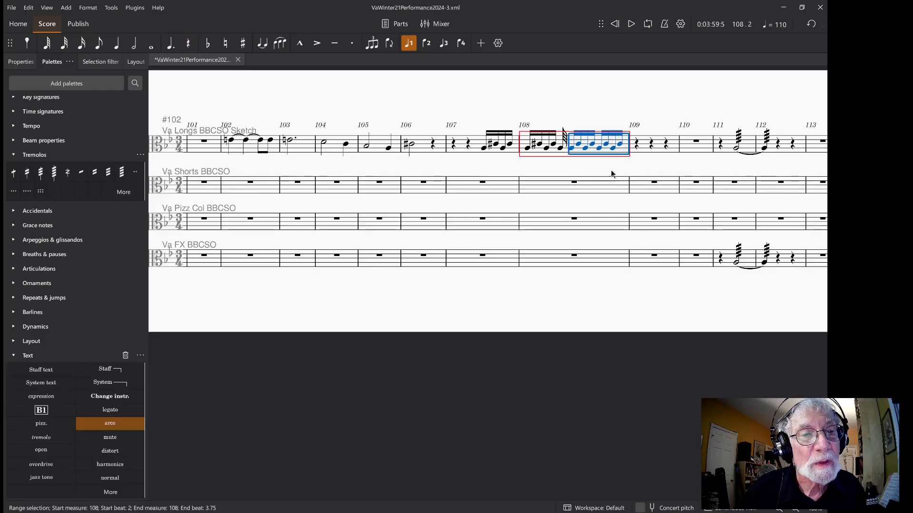
key("ctrl+c")
left_click(652, 152)
key("ctrl+v")
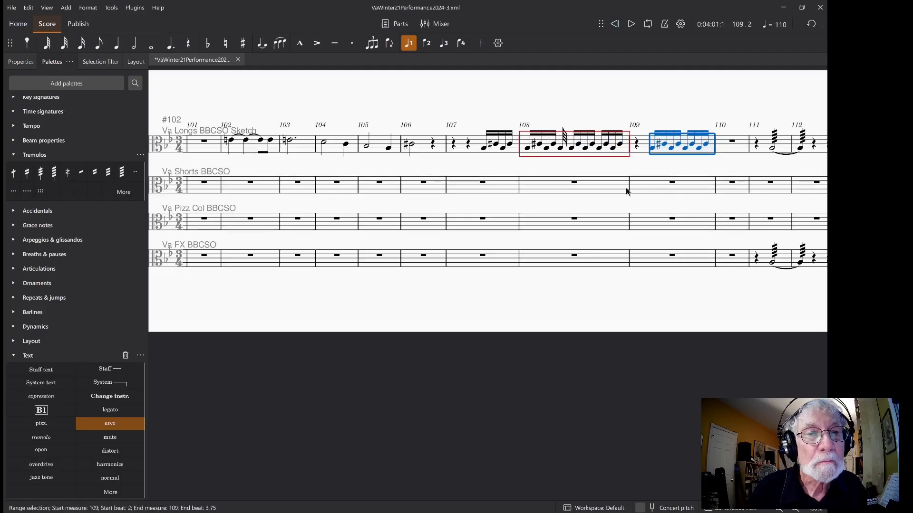
- Fill beat 1 of measure 109 with the first three sixteenth notes copied from measure 108, and copy the C♯4 onto the remaining sixteenth rest
left_click(528, 147)
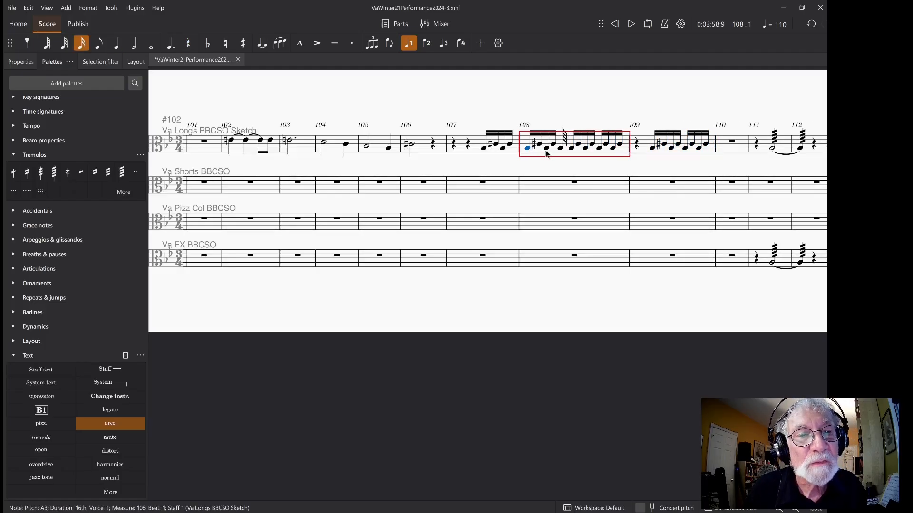
left_click(555, 147, "shift")
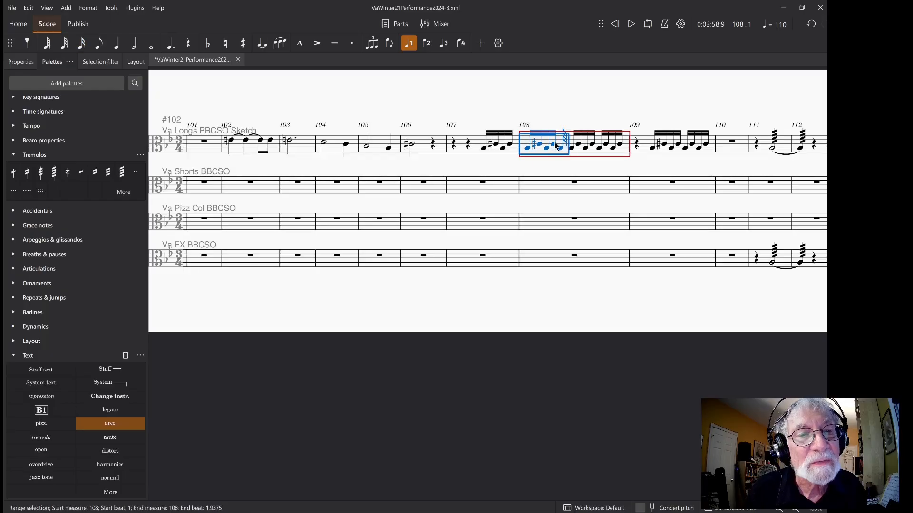
left_click(555, 146)
left_click(528, 148)
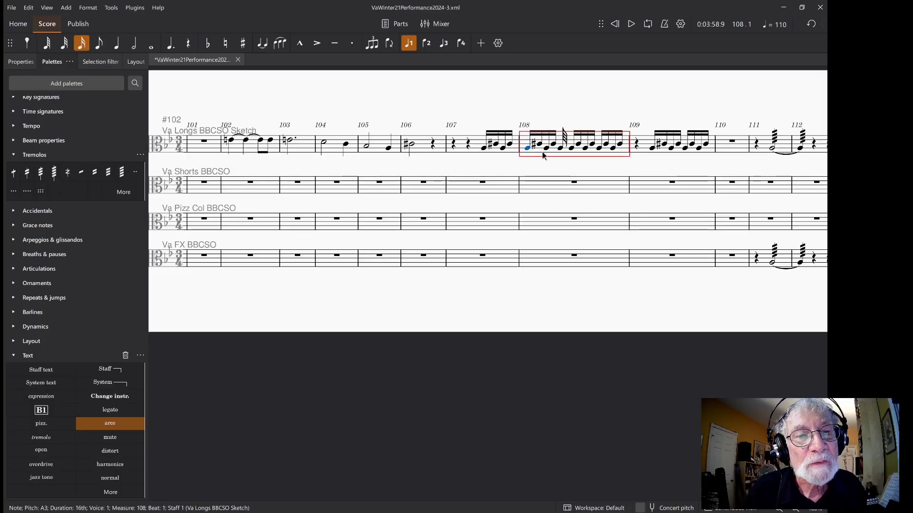
left_click(548, 148, "shift")
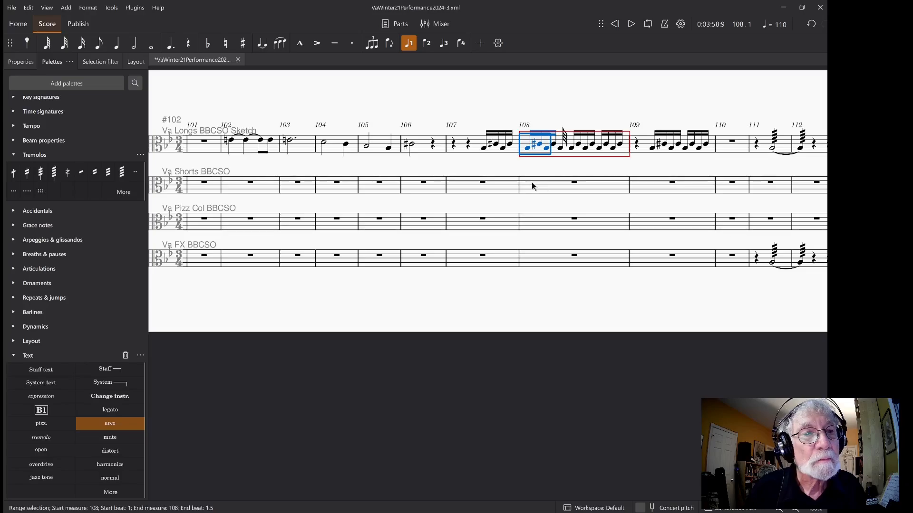
left_click(636, 149)
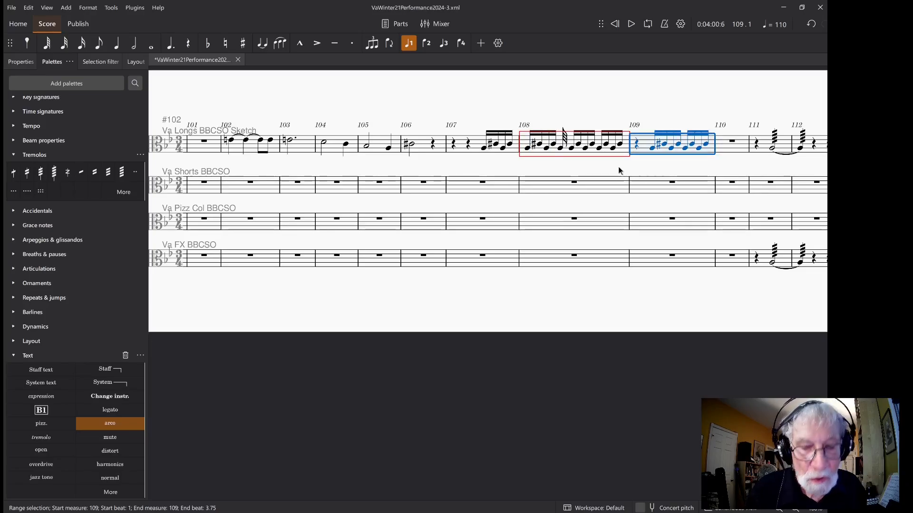
left_click(635, 148)
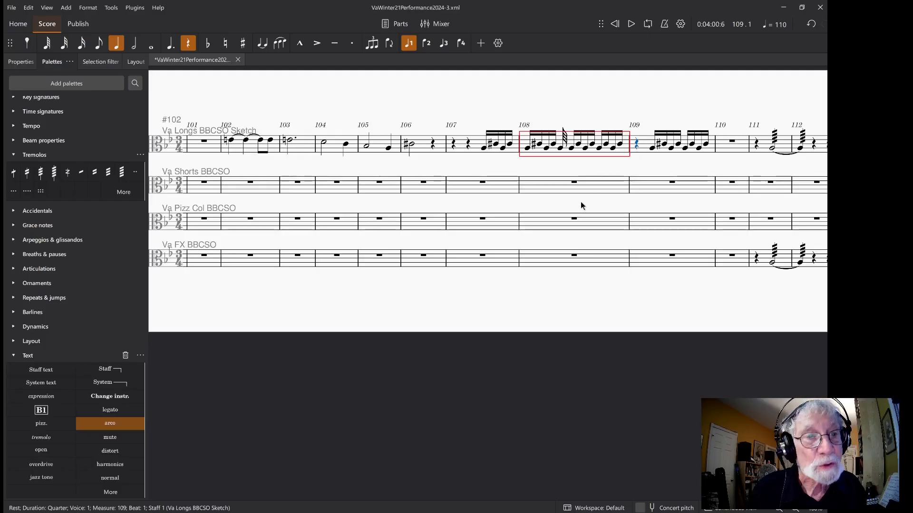
key("ctrl+v")
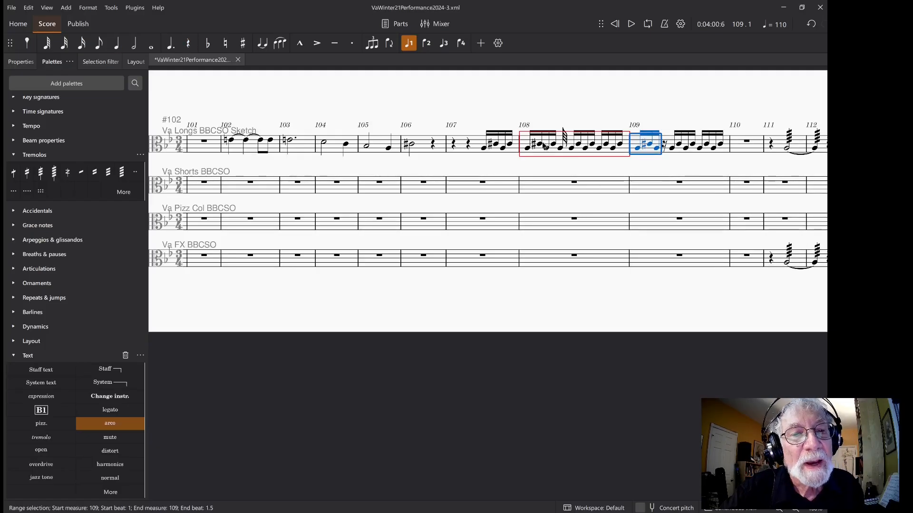
left_click(649, 145)
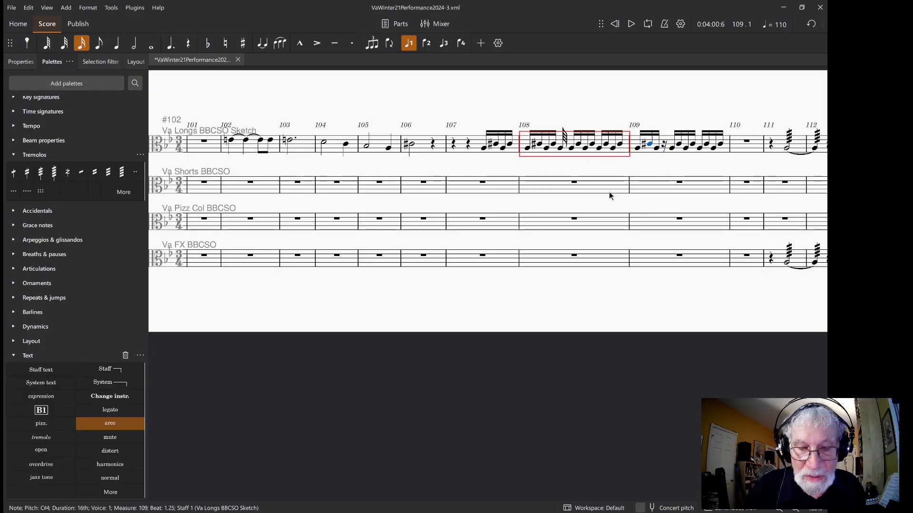
left_click(665, 146)
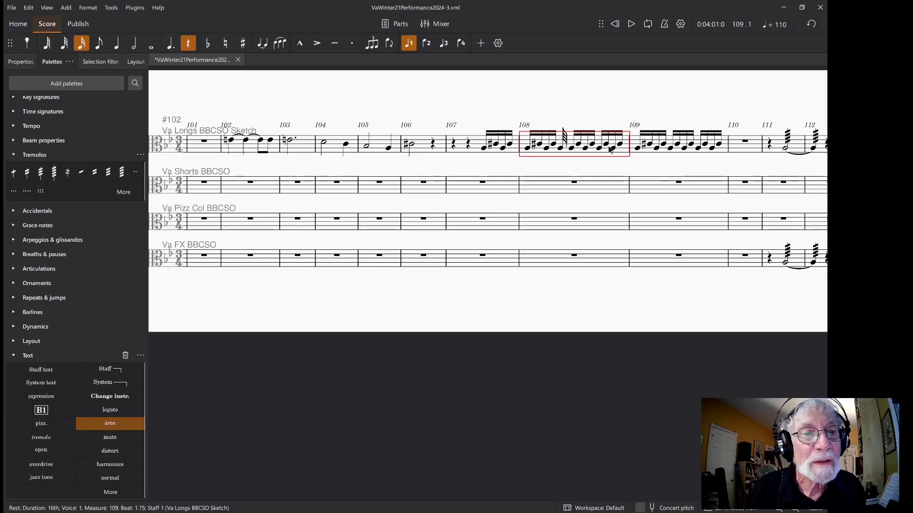
- Delete the faulty measure 108 from the score
left_click(564, 183)
right_click(564, 182)
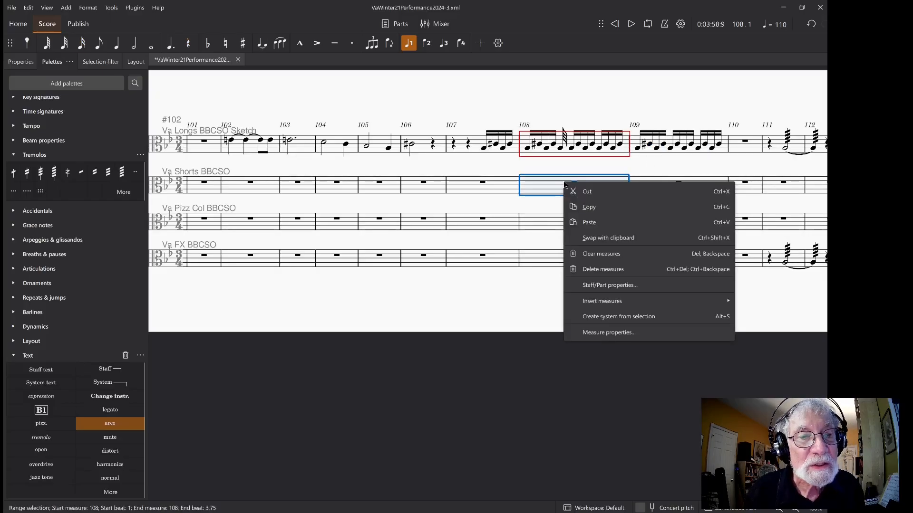
left_click(593, 273)
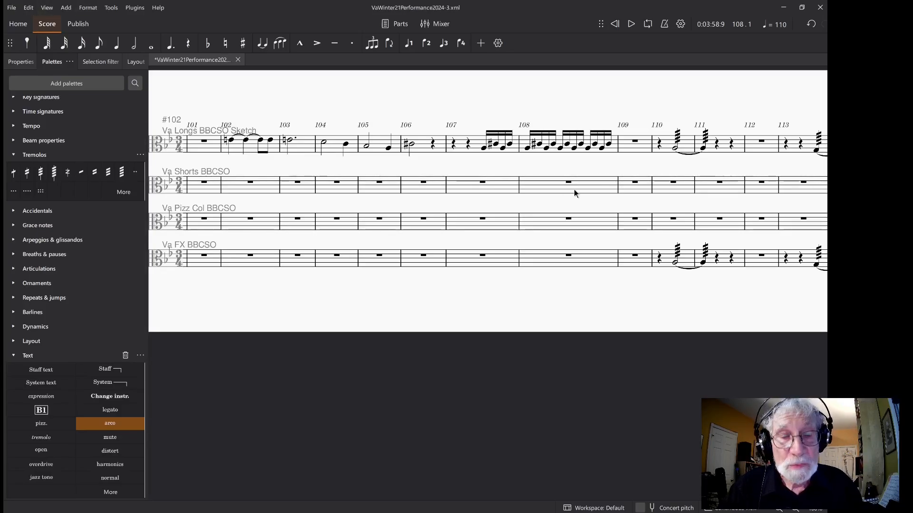
- Select the entire Va Longs BBCSO Sketch staff from measure 1 to the end of the score
key("ctrl+Home")
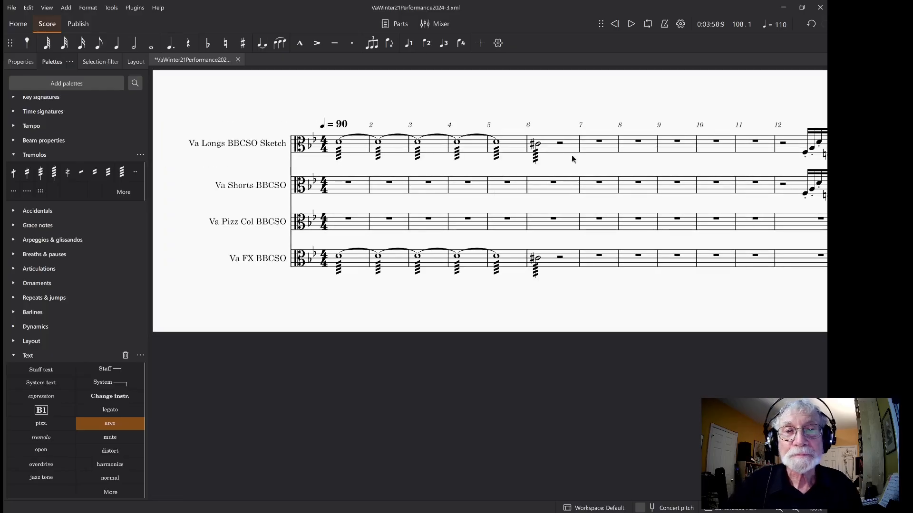
left_click(359, 149)
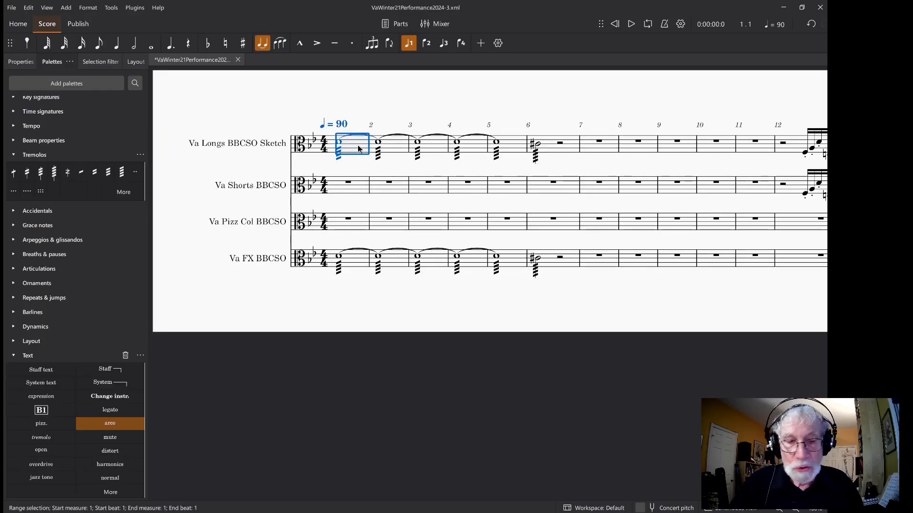
key("ctrl+shift+End")
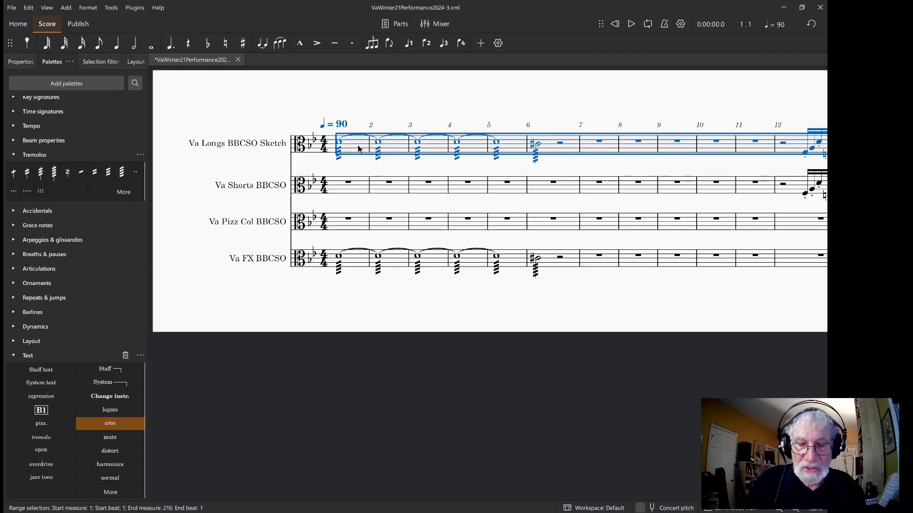
- Switch to WinterScore2 and paste the copied viola part into the Violas staff starting at measure 1
key("alt+Tab")
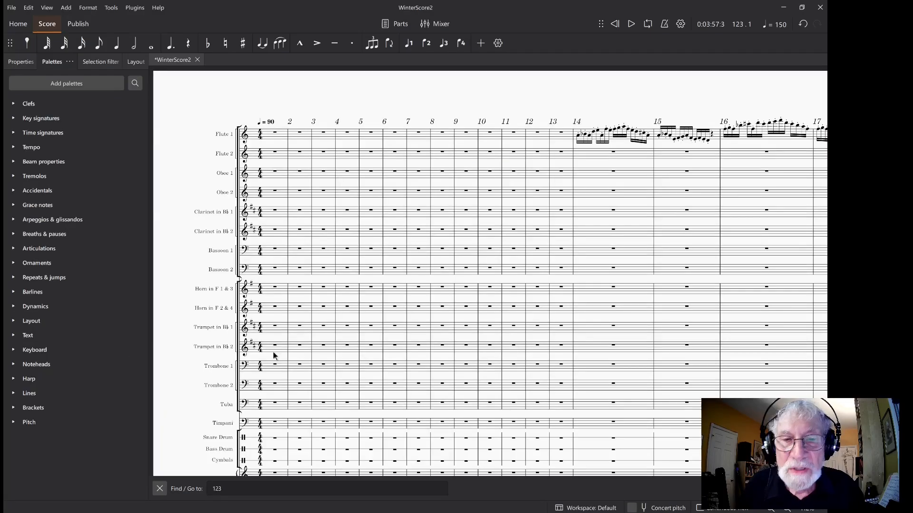
scroll(274, 355, "down", 6)
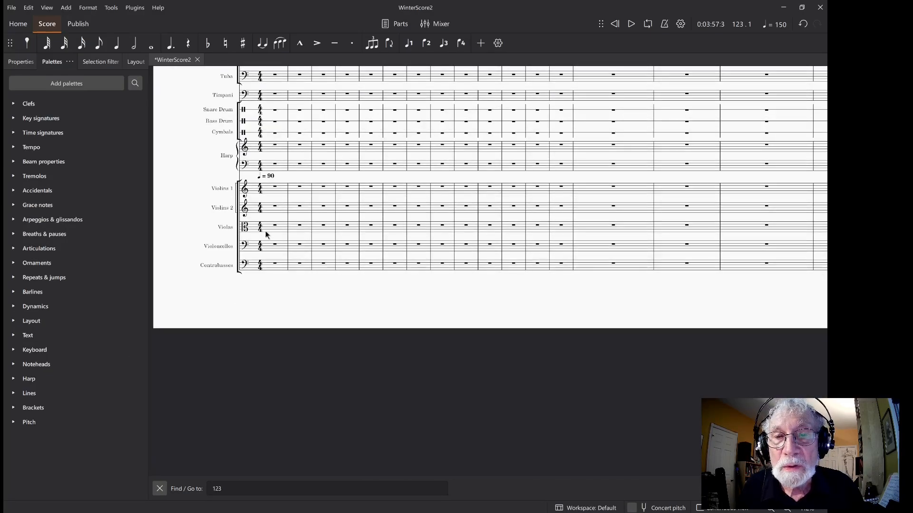
left_click(275, 227)
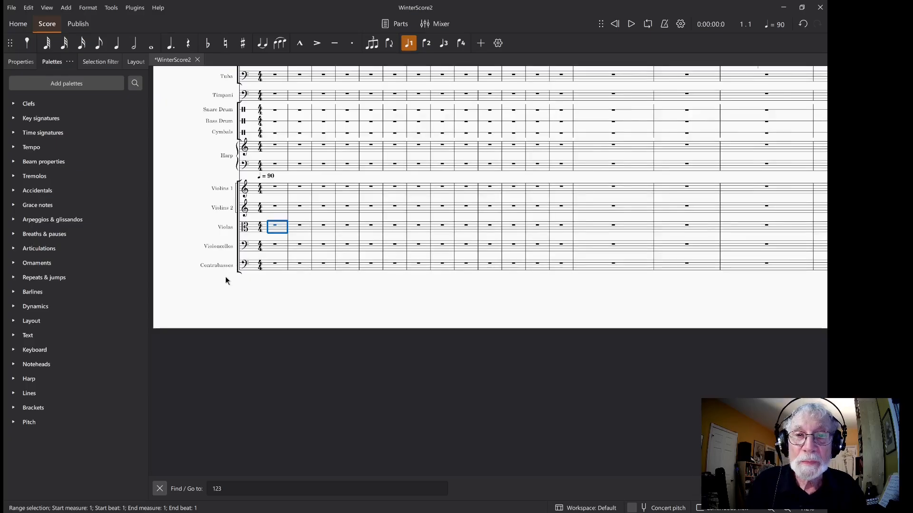
key("ctrl+v")
left_click(580, 314)
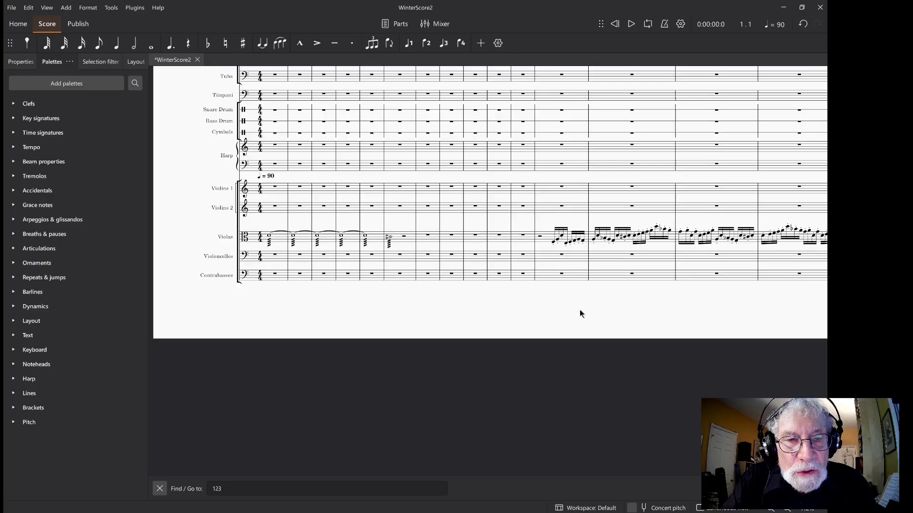
- Switch to the Winter21Performance2024-3 project in REAPER, close the notation editor and shrink all tracks to minimum height
key("alt+Tab")
key("alt+Tab")
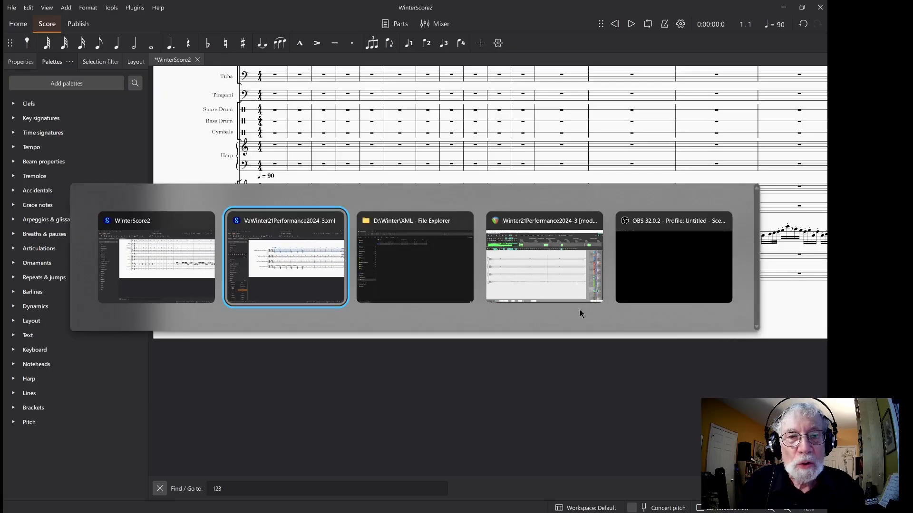
key("alt+Tab")
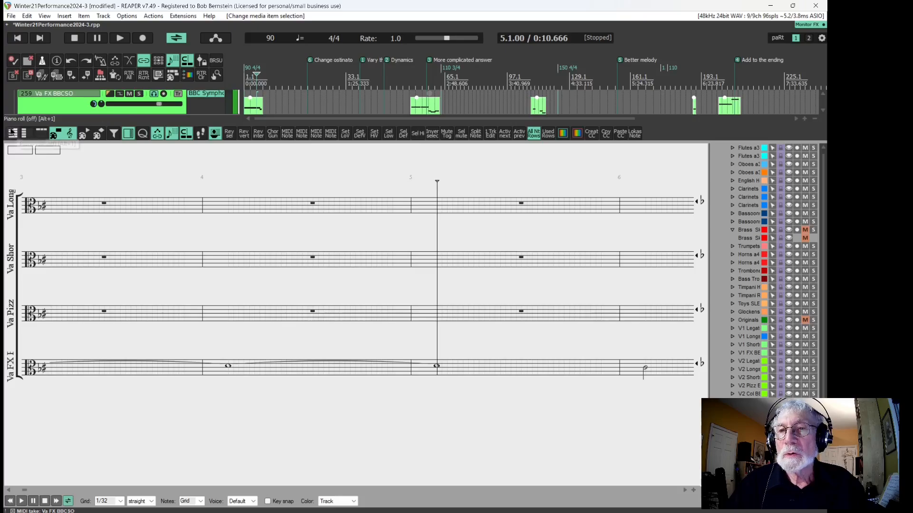
left_click(13, 134)
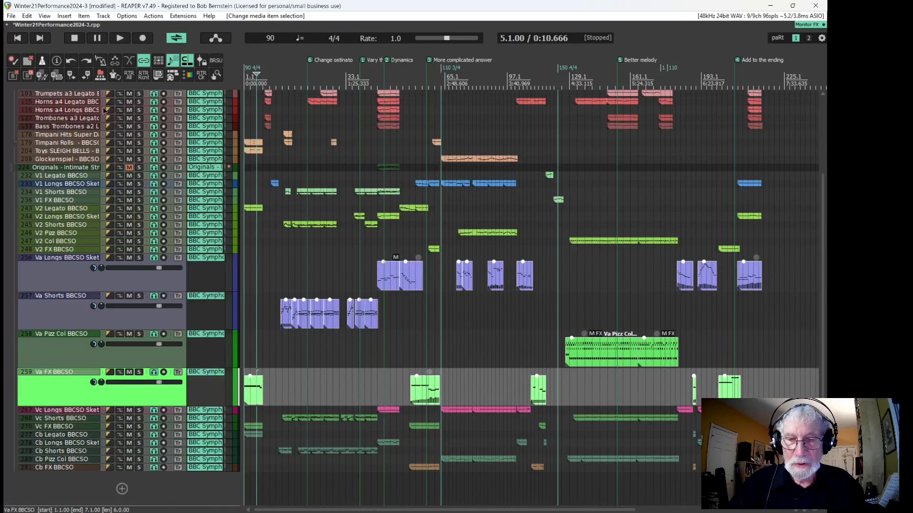
key("grave")
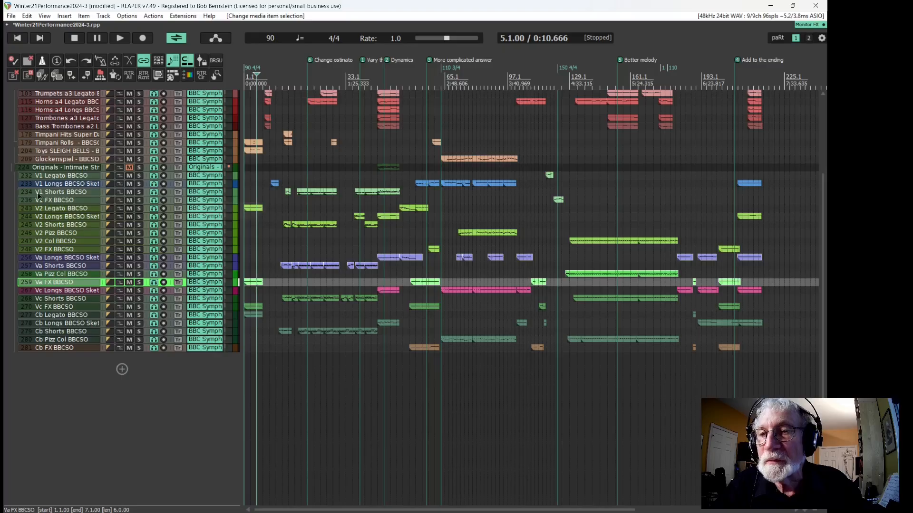
- Select the four tracks from V1 Legato BBCSO through V1 FX BBCSO and enlarge their height
left_click(47, 173)
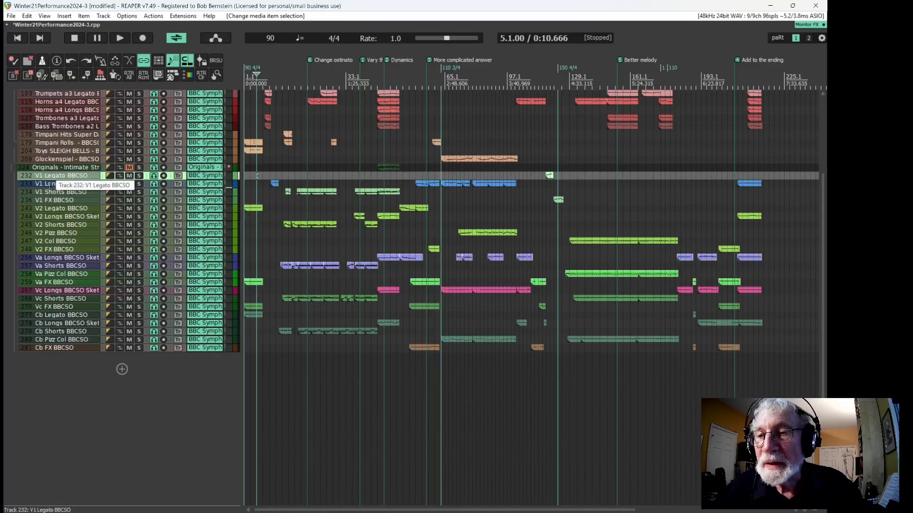
left_click(49, 199, "shift")
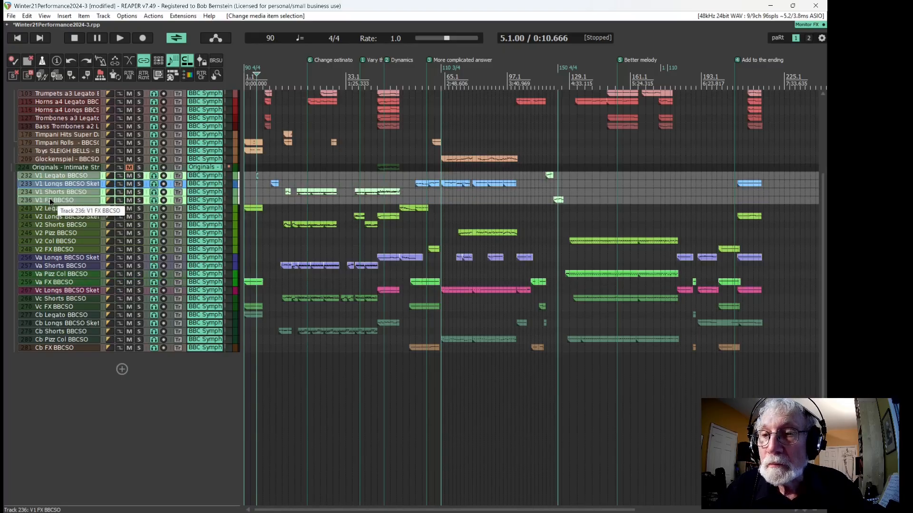
left_click_drag(50, 199, 66, 196)
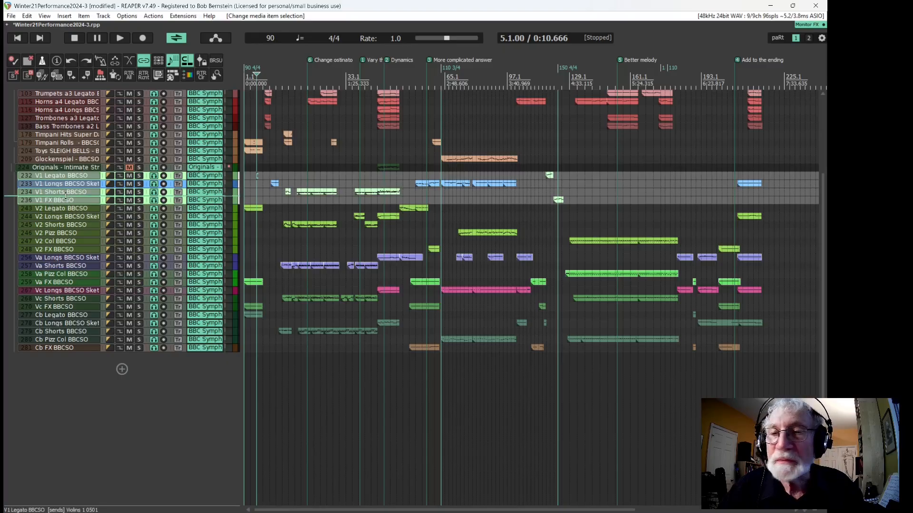
left_click_drag(65, 196, 66, 258)
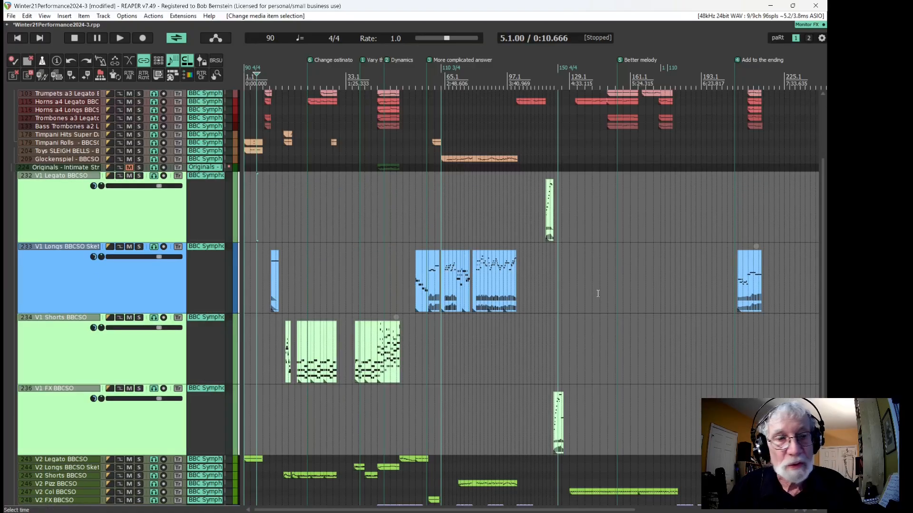
- Select all MIDI items on the four V1 tracks and open them together in the notation editor
scroll(532, 356, "up", 4)
scroll(537, 352, "down", 4)
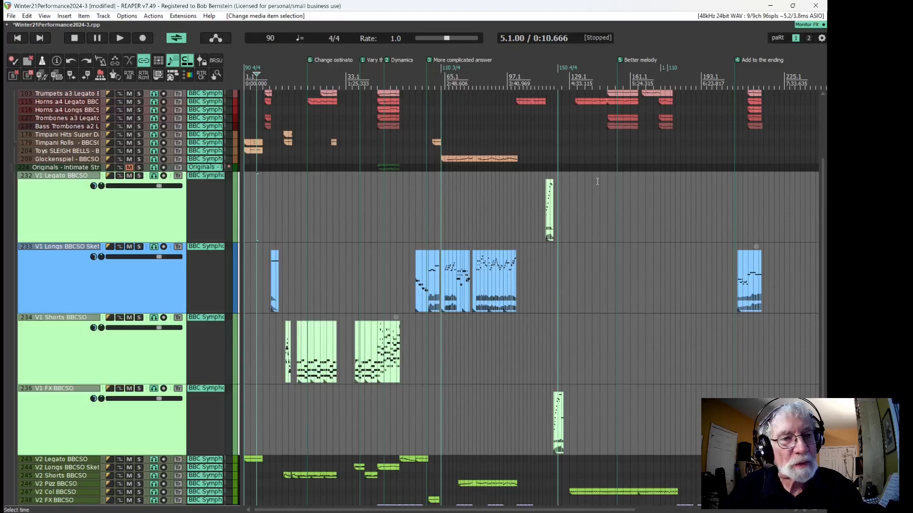
left_click_drag(803, 217, 172, 437)
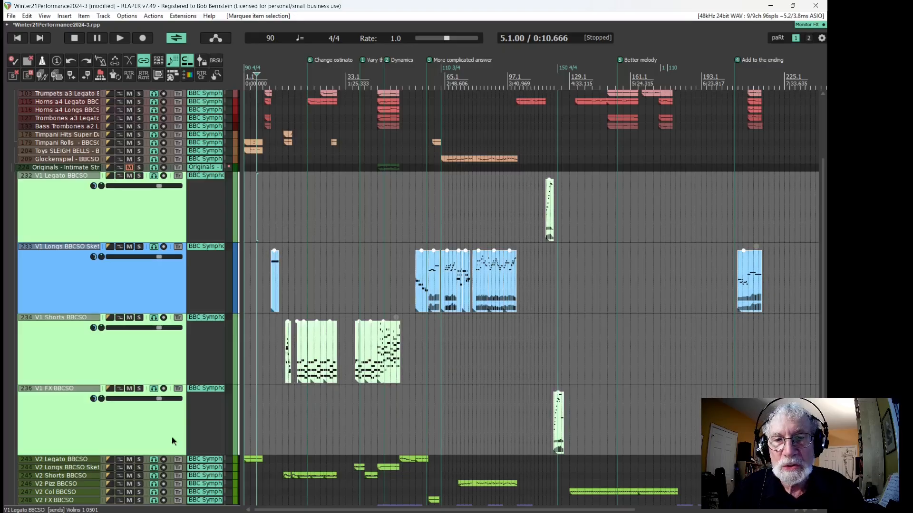
double_click(274, 278)
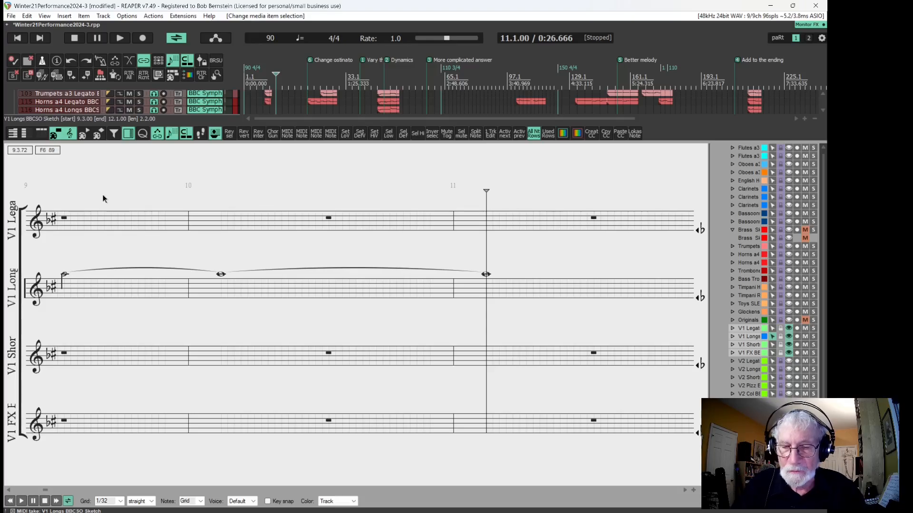
key("alt+Tab")
key("Escape")
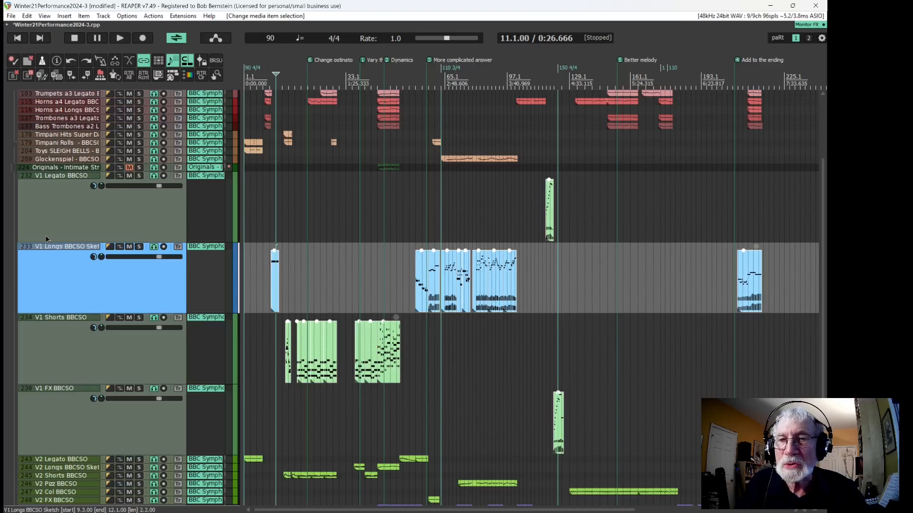
key("alt+Tab")
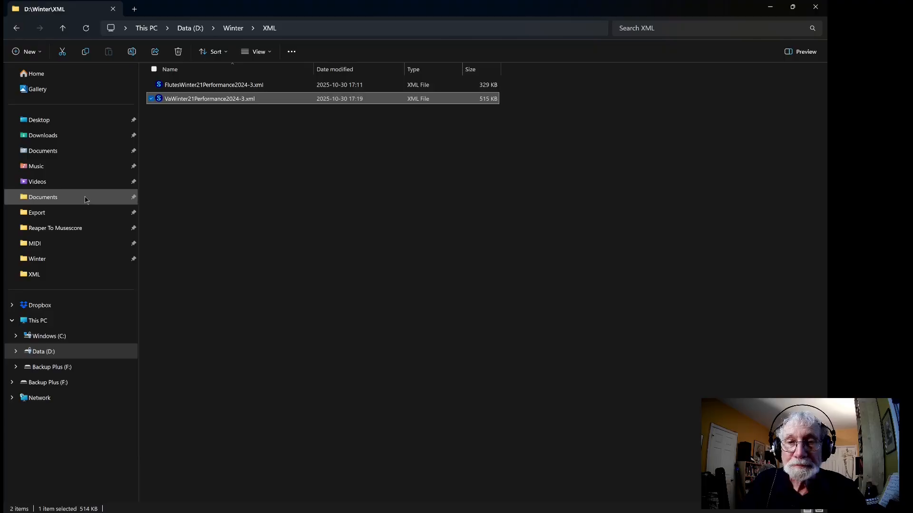
key("alt+Tab")
key("alt+d")
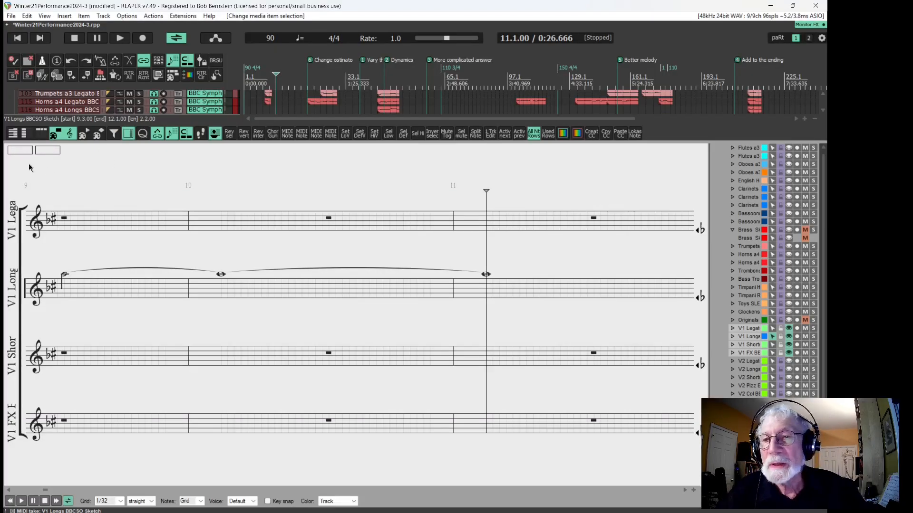
- Export the V1 notation as MusicXML under the file name V1Winter21Performance2024-3.xml
right_click(13, 163)
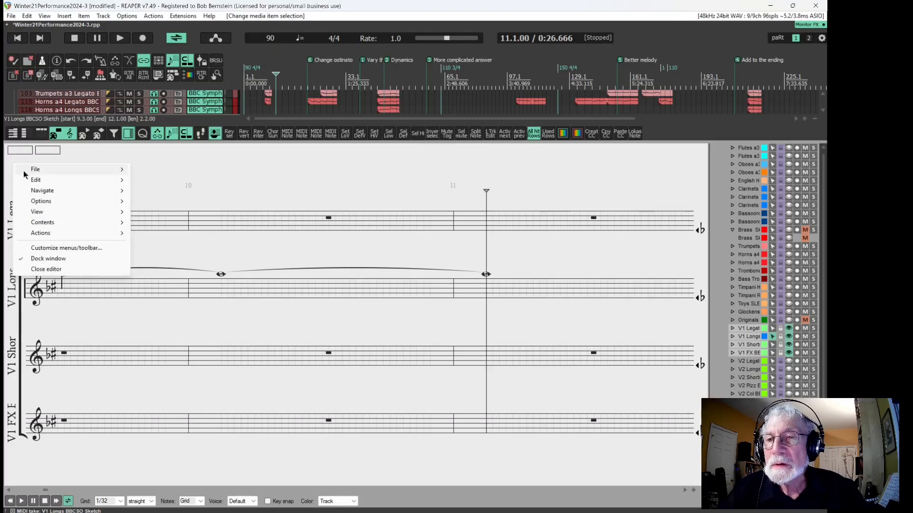
mouse_move(83, 170)
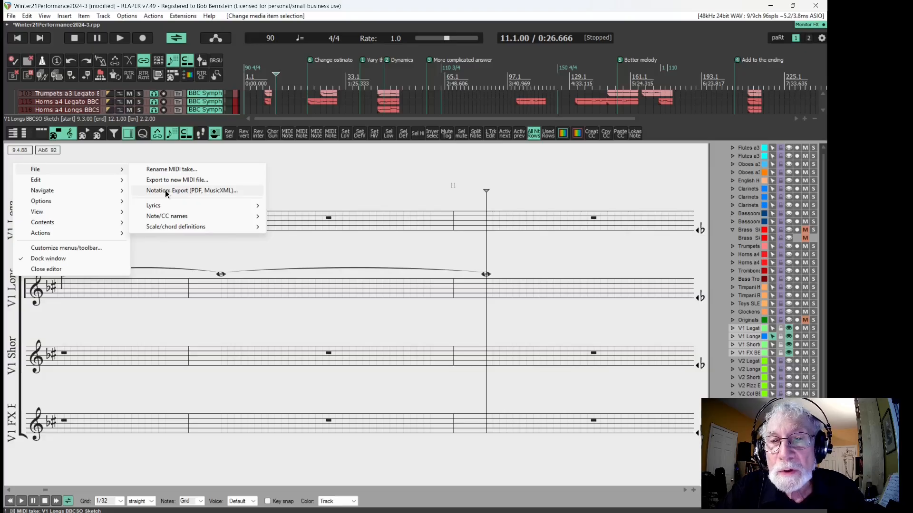
left_click(208, 191)
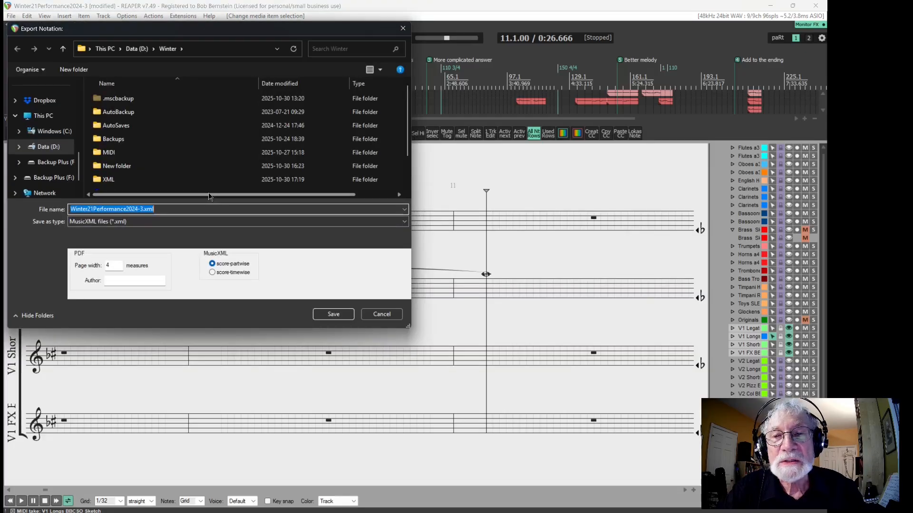
left_click(70, 210)
type("V1")
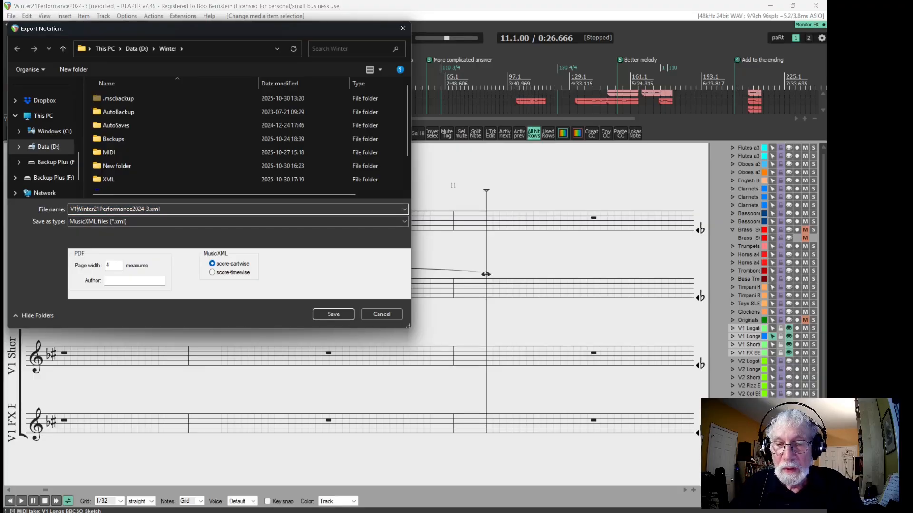
key("alt+Tab")
key("alt+Tab")
key("alt+Tab")
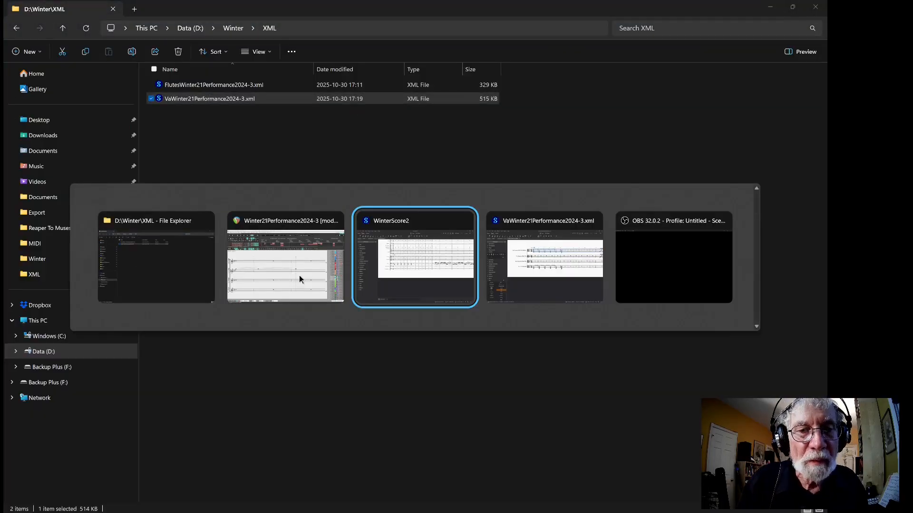
key("alt+Tab")
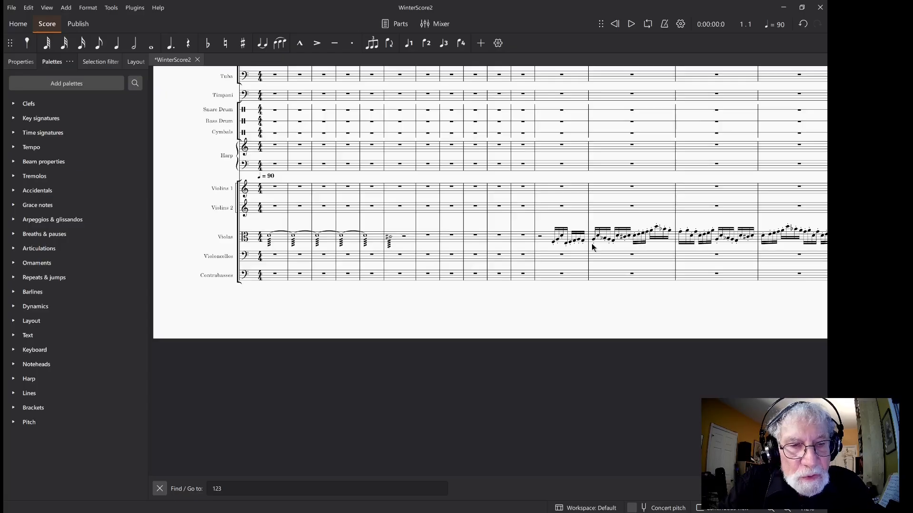
left_click(387, 317)
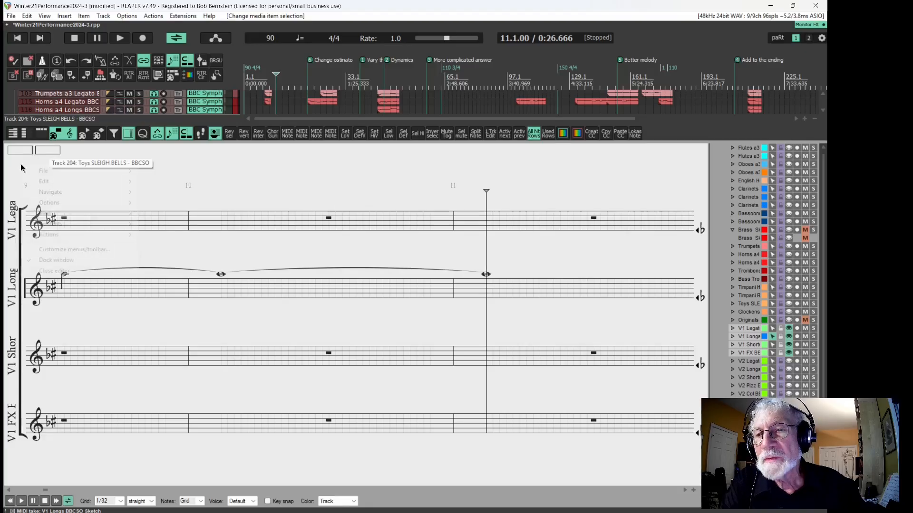
- Run the MusicXML notation export again and open V1Winter21Performance2024-3.xml from the XML folder in MuseScore
right_click(22, 168)
mouse_move(95, 171)
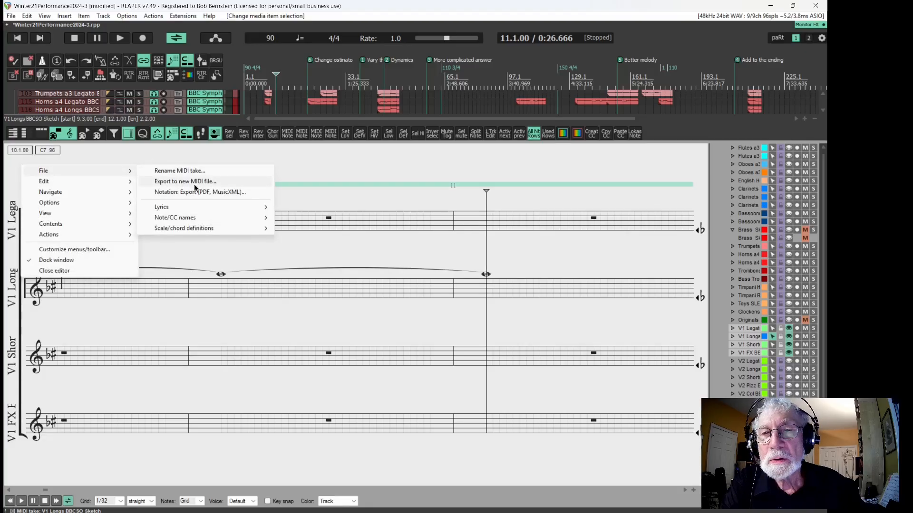
left_click(224, 192)
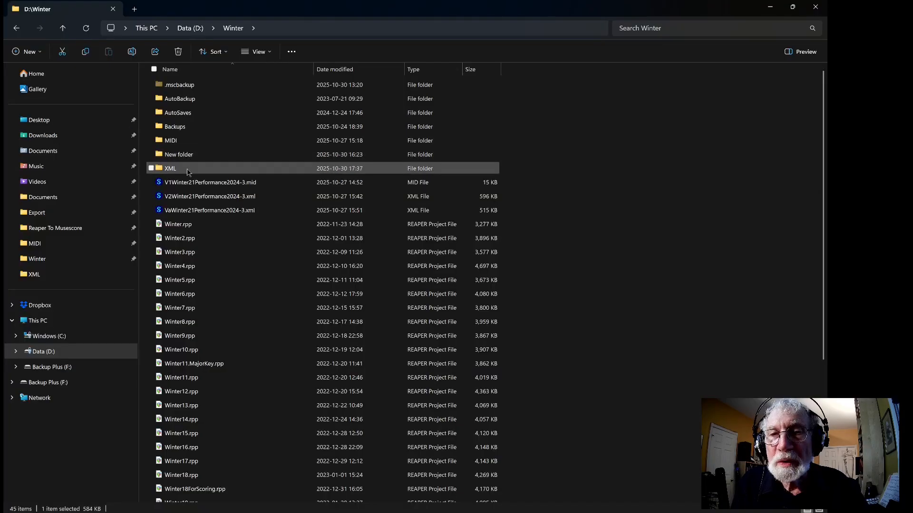
double_click(188, 173)
double_click(200, 99)
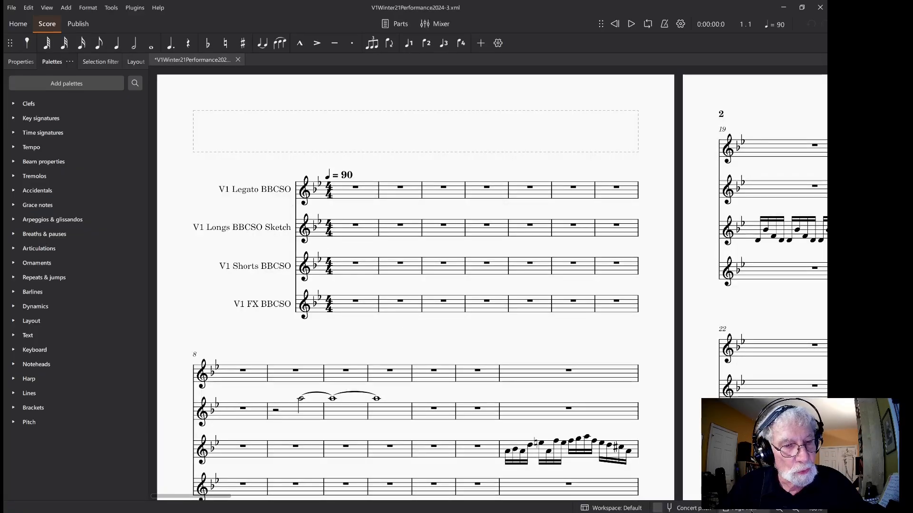
- Show the V1 score in continuous view and set measure numbers to appear every 1 measure
left_click(744, 508)
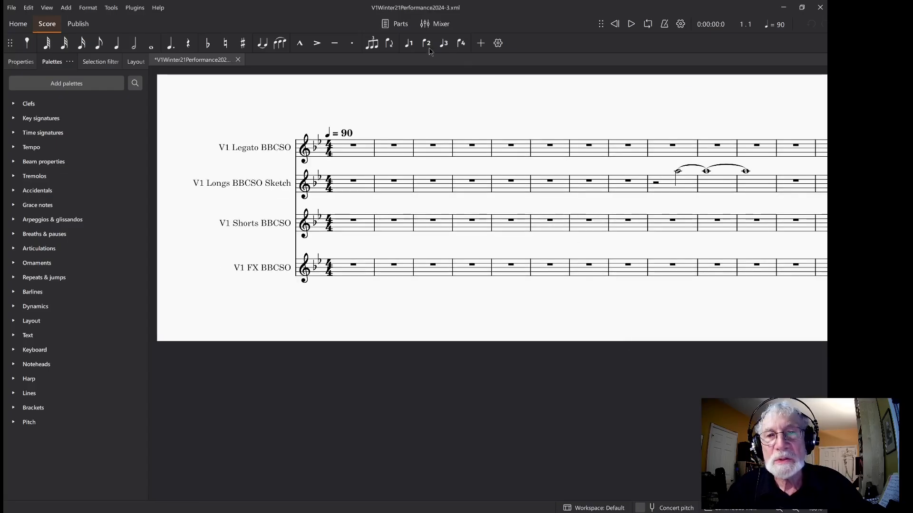
left_click(89, 8)
left_click(88, 26)
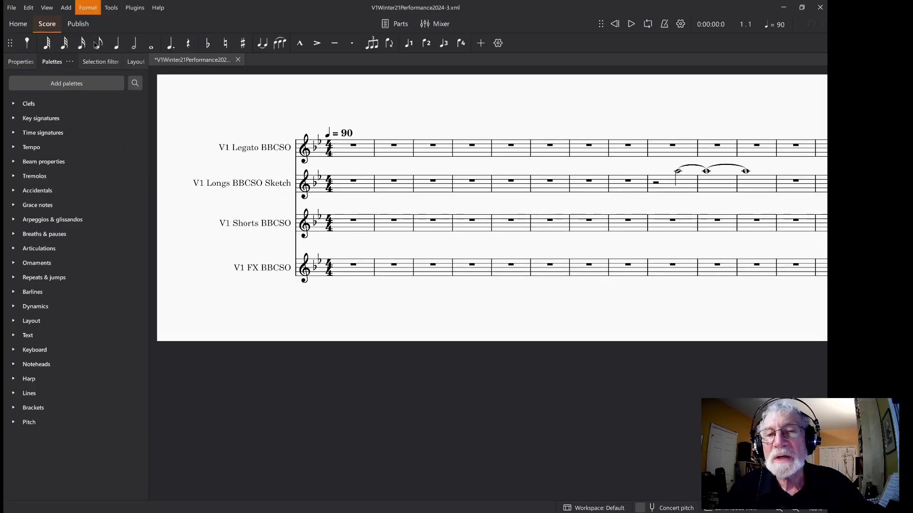
left_click(294, 171)
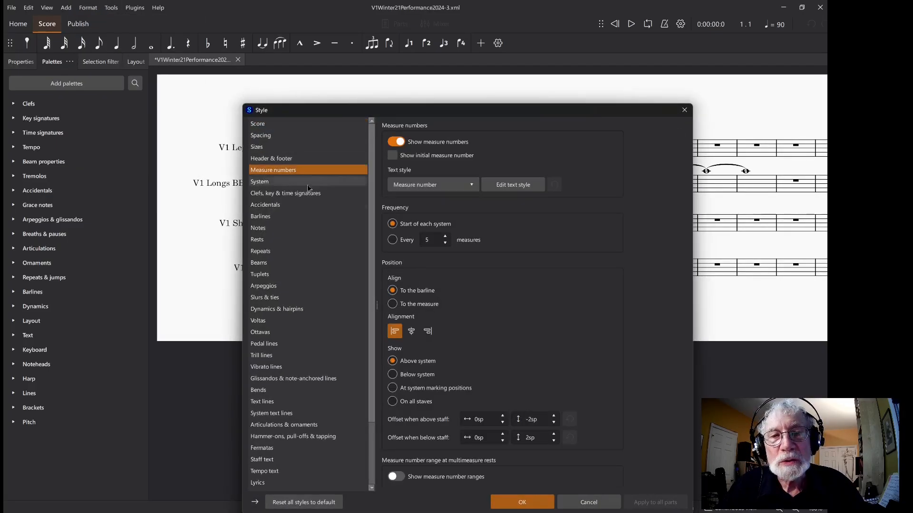
double_click(431, 240)
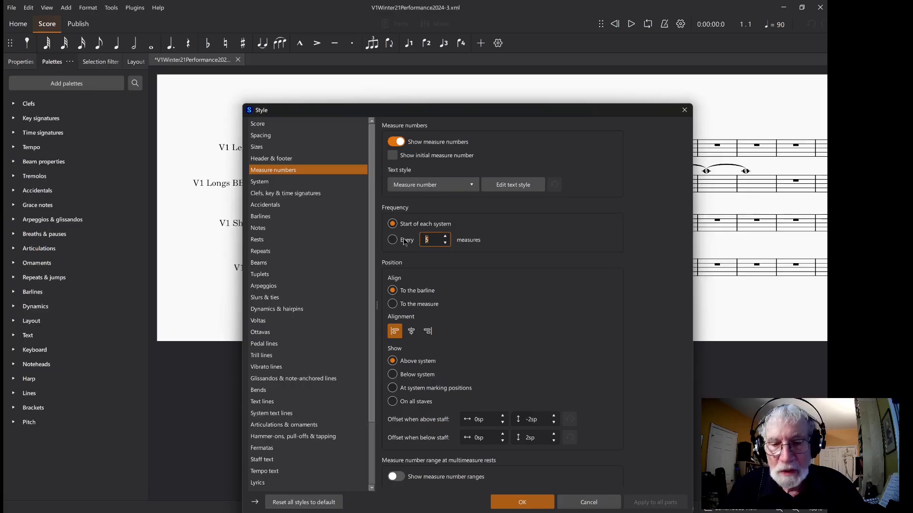
type("1")
left_click(396, 242)
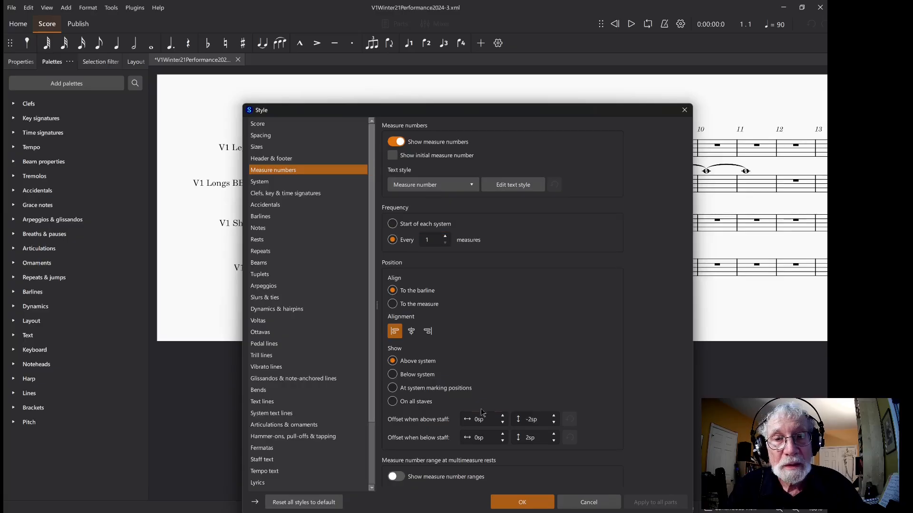
left_click(521, 499)
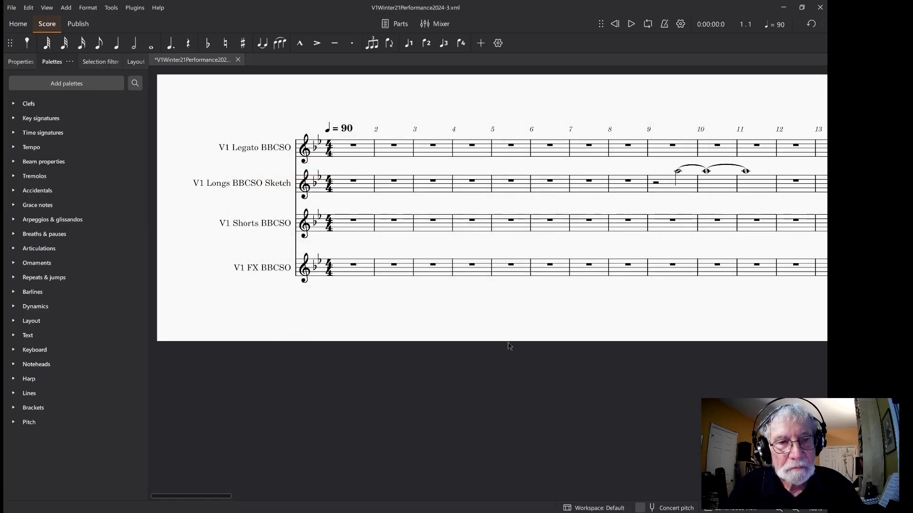
- Apply the four-stroke stem tremolo to the entire V1 FX BBCSO staff
left_click(347, 273)
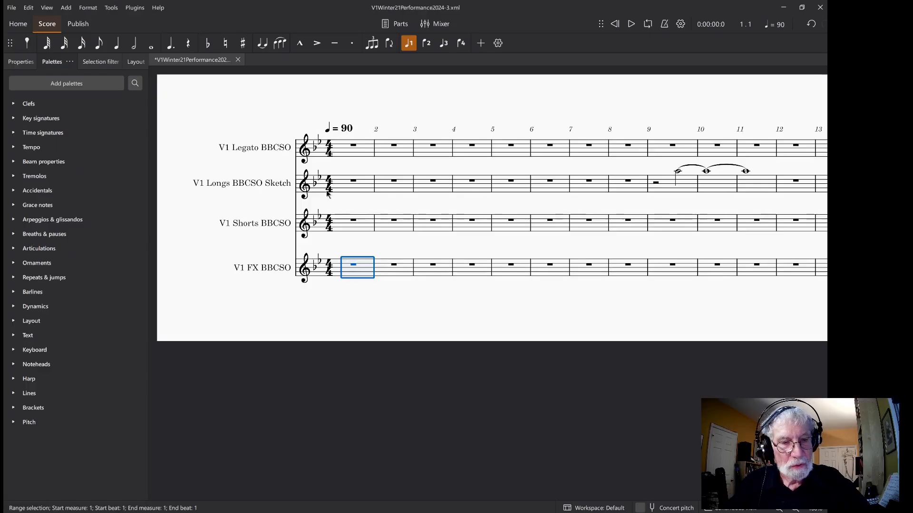
key("ctrl+shift+End")
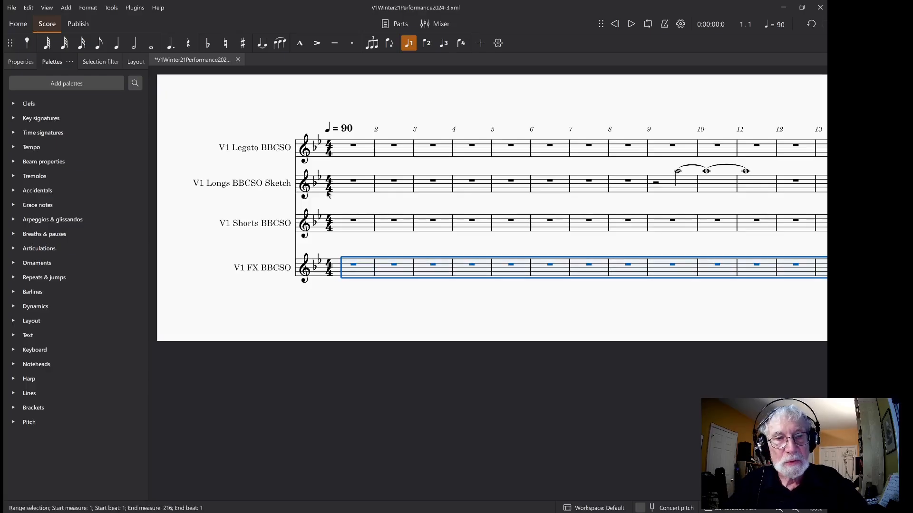
left_click(31, 177)
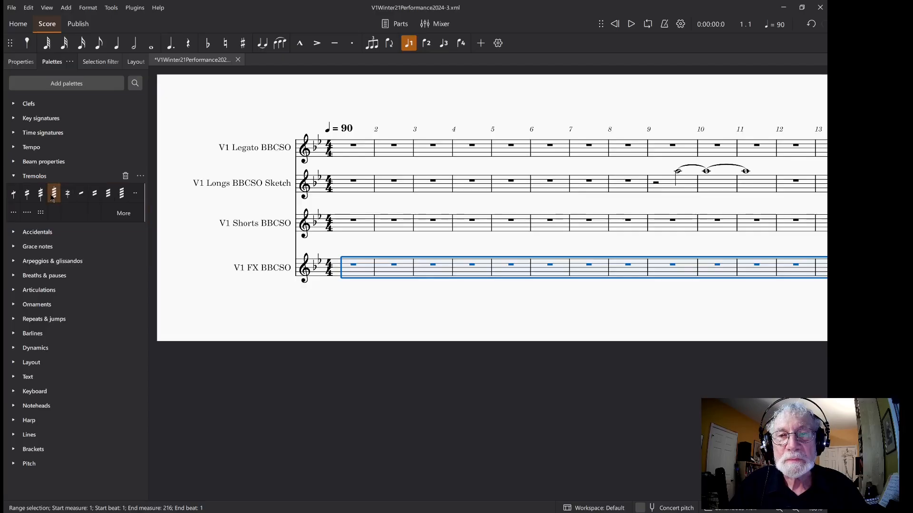
- Add staccato articulation to the entire V1 Shorts BBCSO staff
left_click(338, 232)
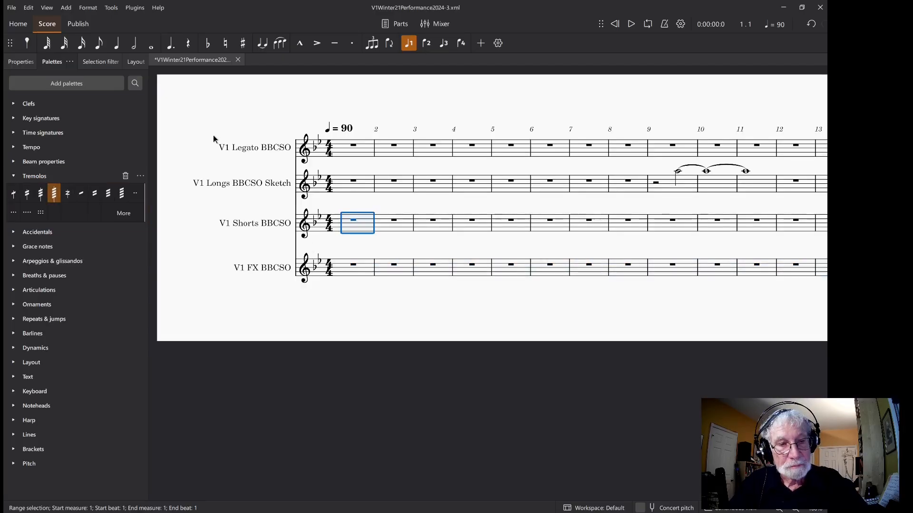
key("ctrl+shift+End")
key("shift+s")
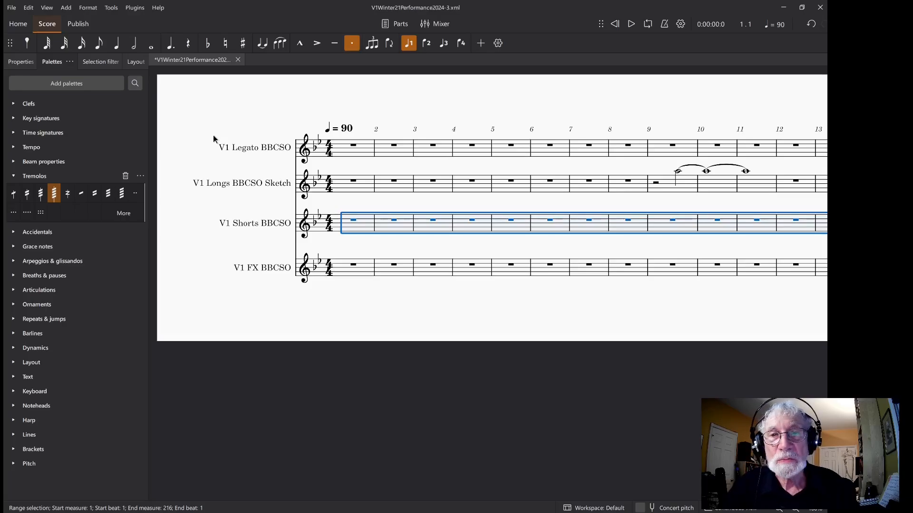
- Implode the full length of the V1 Legato BBCSO and V1 Longs BBCSO Sketch staves into the Legato staff
left_click(342, 155)
left_click(344, 182)
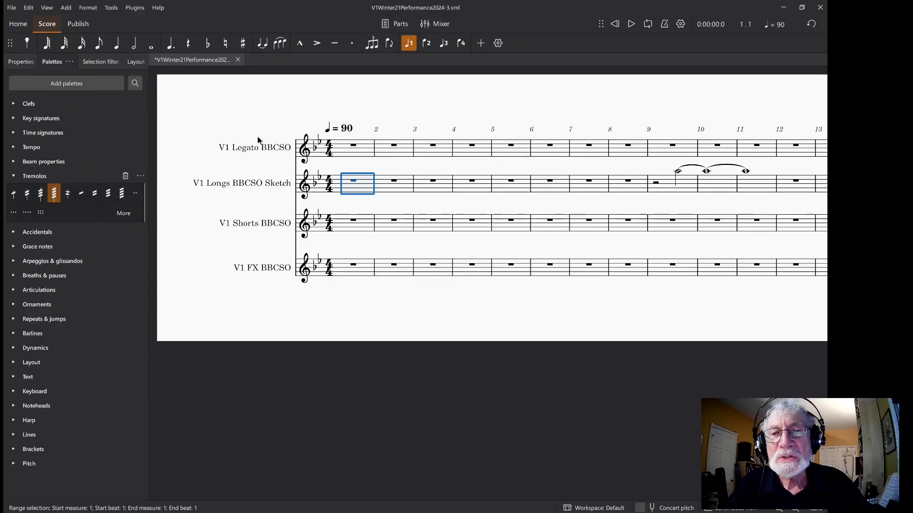
left_click(339, 149, "shift")
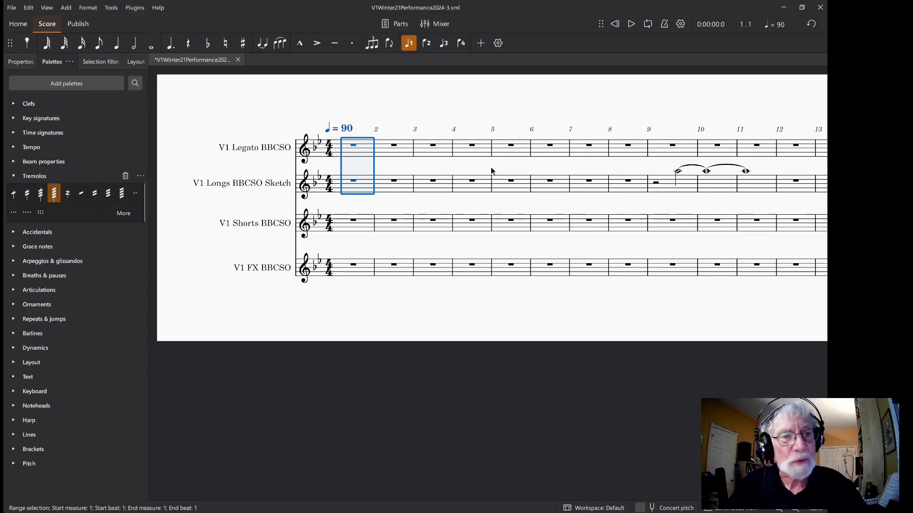
key("ctrl+shift+End")
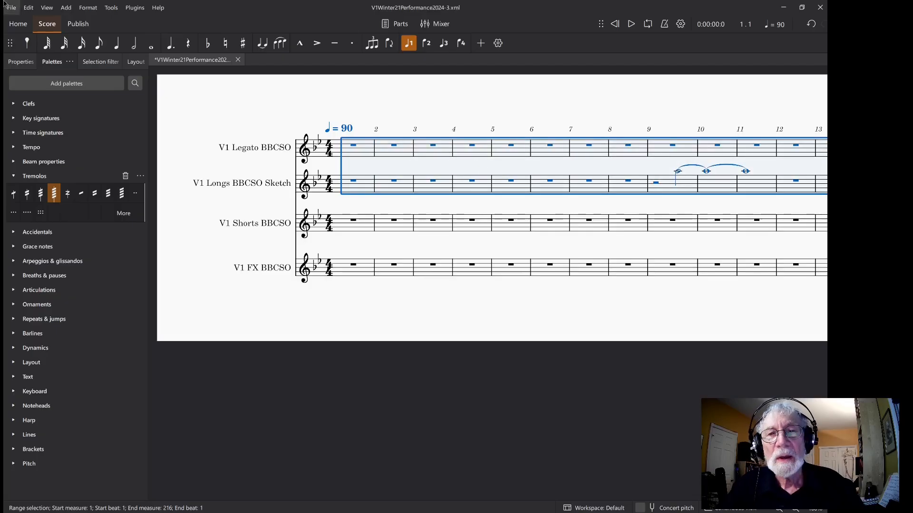
left_click(112, 9)
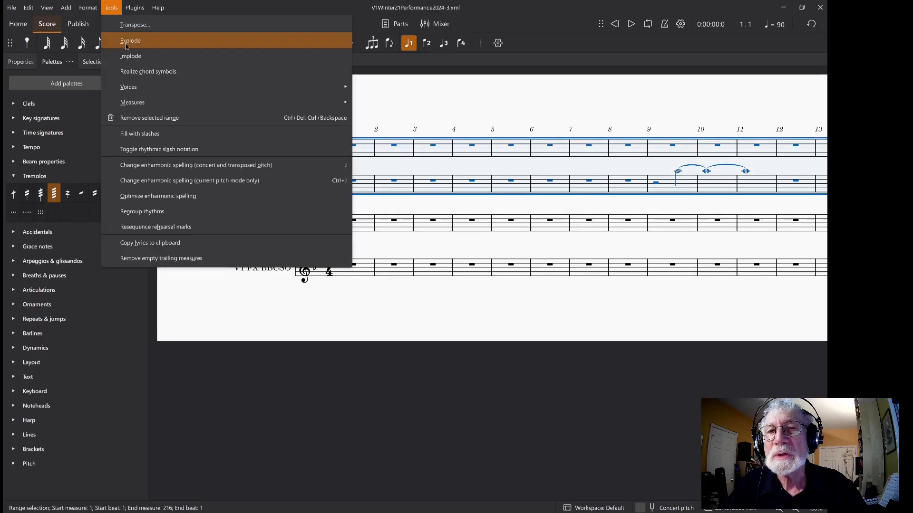
left_click(127, 57)
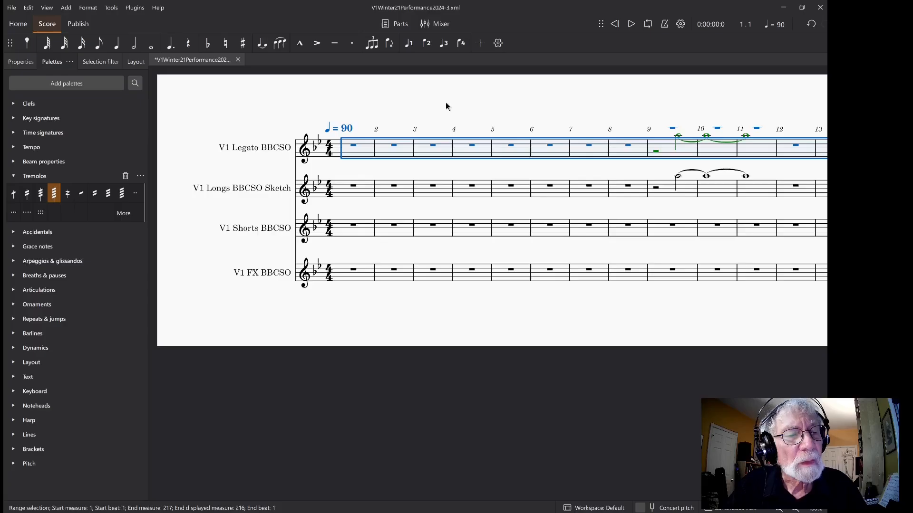
- Move the imploded V1 Legato notes to voice 1 and delete the leftover voice 2 rests across the whole staff
left_click(408, 43)
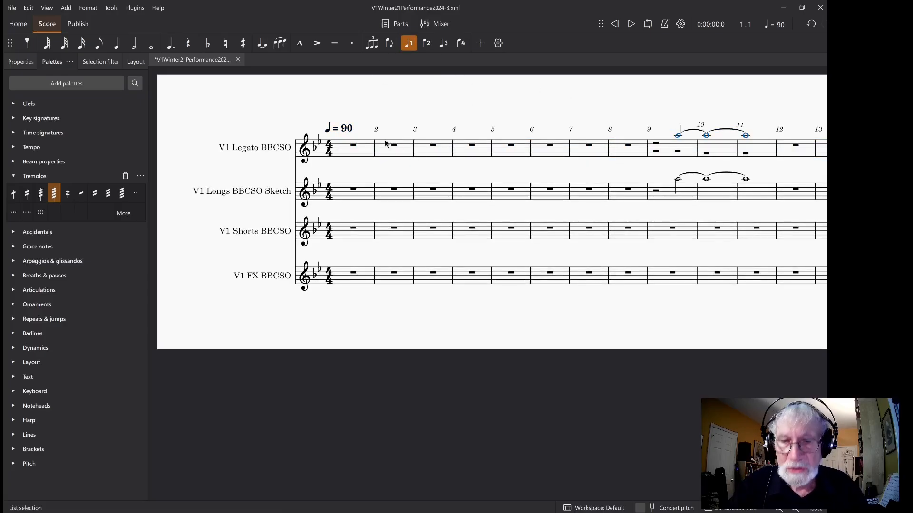
left_click(343, 150)
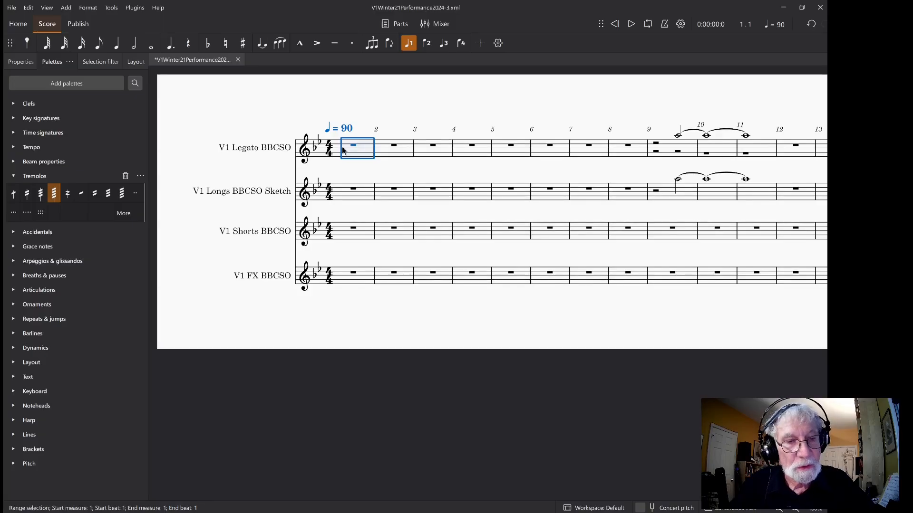
key("ctrl+shift+End")
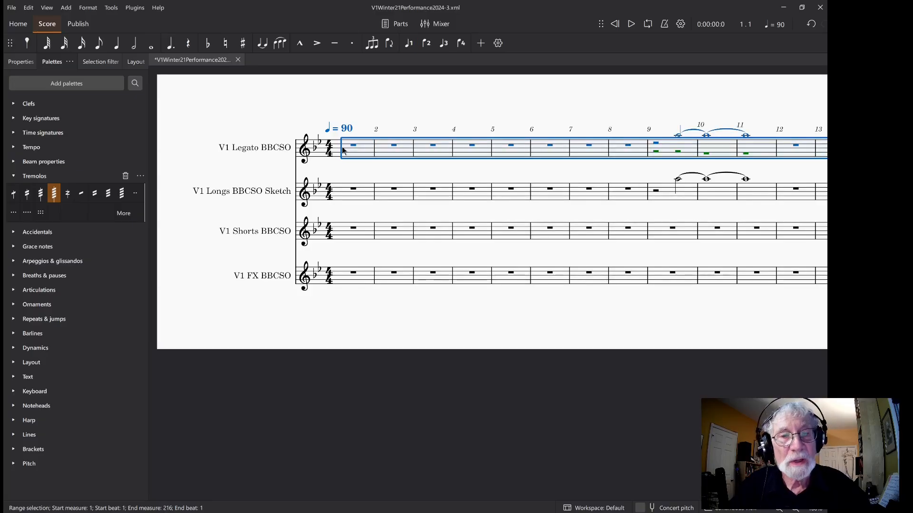
right_click(654, 155)
mouse_move(666, 236)
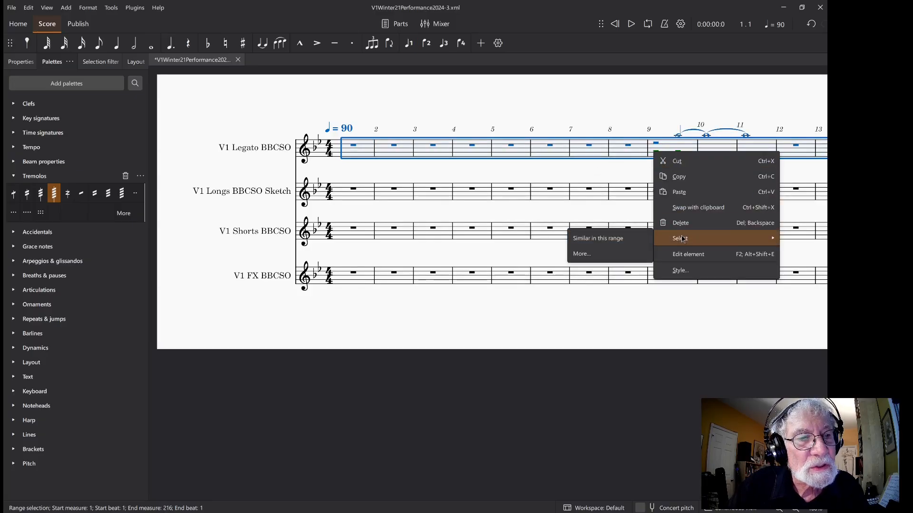
left_click(599, 238)
key("Delete")
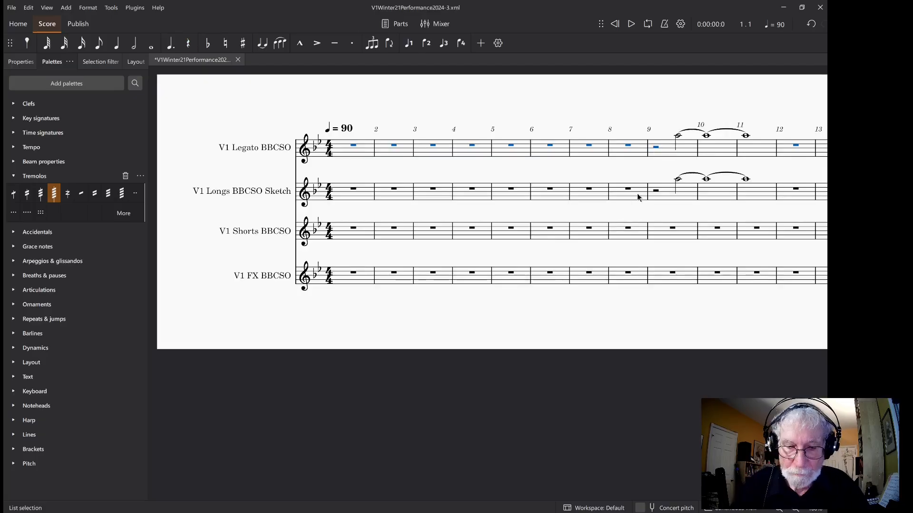
- Copy measures 55 to 58 of the V1 Longs BBCSO Sketch staff
scroll(712, 135, "right", 15)
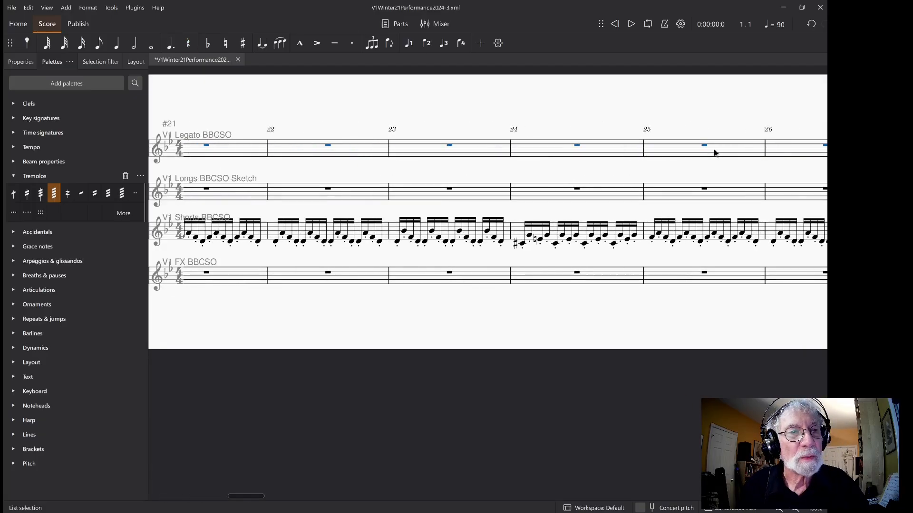
scroll(714, 153, "right", 15)
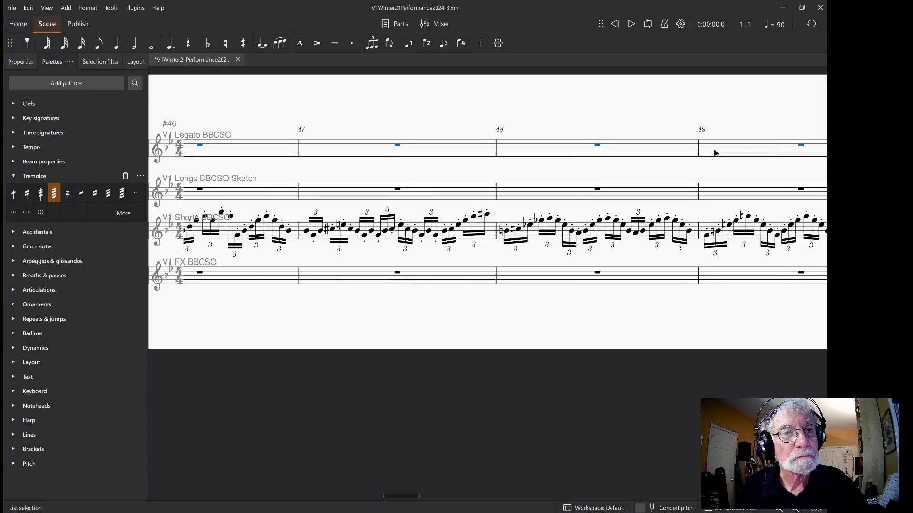
scroll(714, 153, "right", 5)
key("alt")
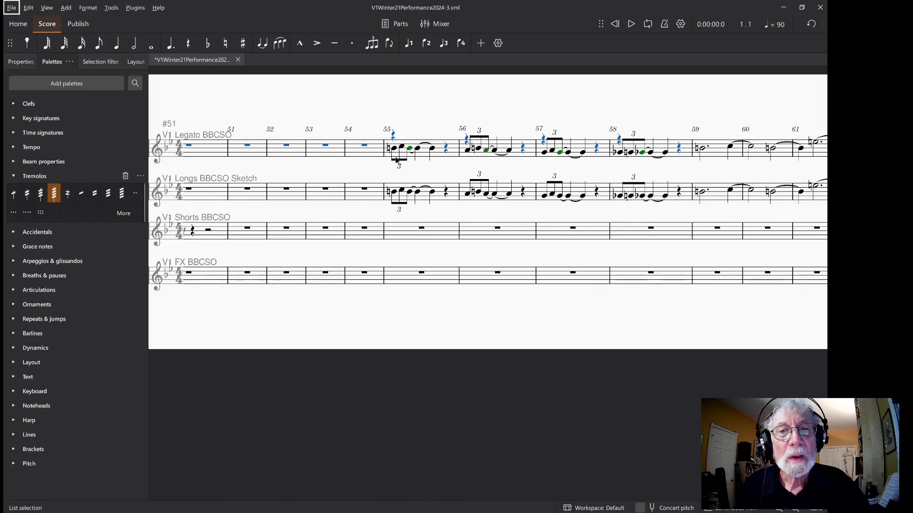
left_click(423, 155)
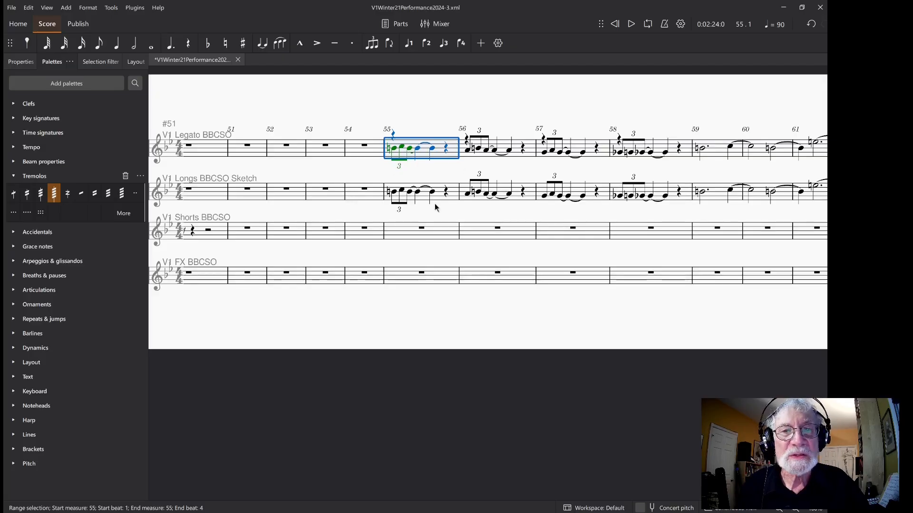
left_click_drag(434, 204, 453, 198)
left_click(454, 193)
left_click_drag(371, 195, 322, 191)
left_click(324, 188)
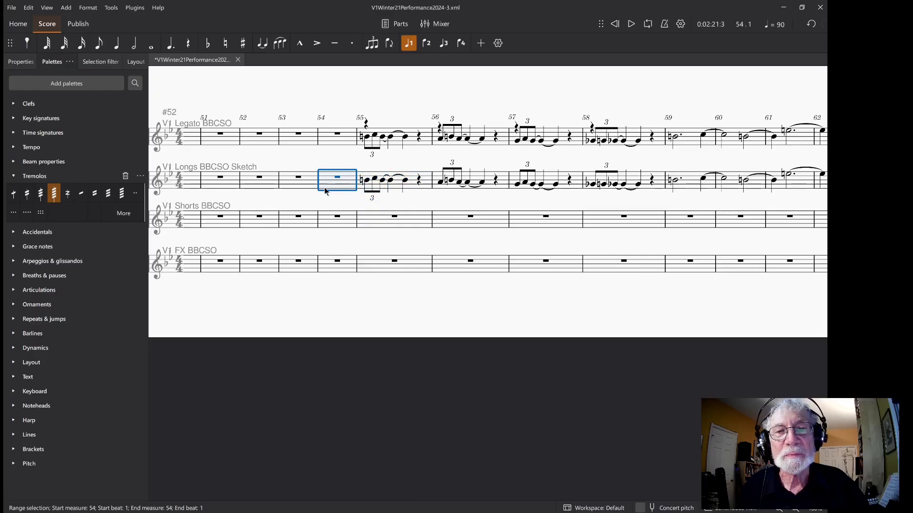
left_click(410, 184)
scroll(688, 215, "right", 1)
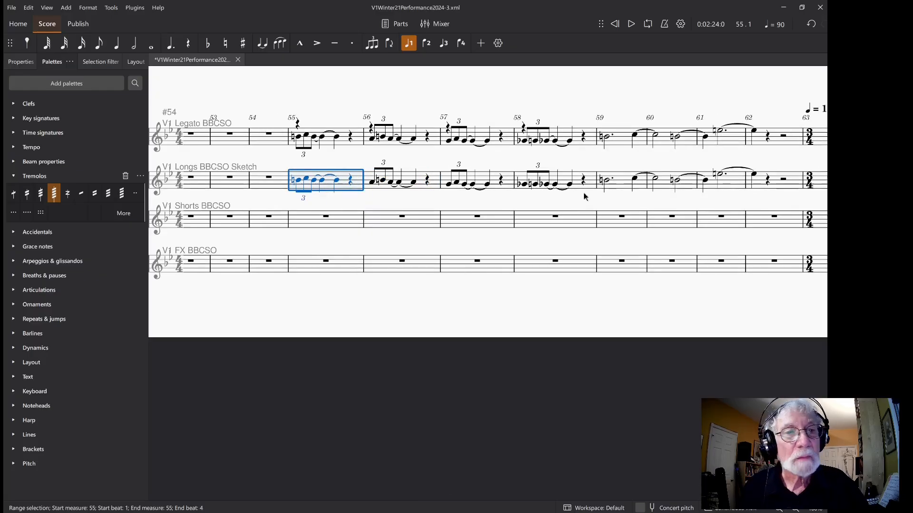
left_click(589, 186, "shift")
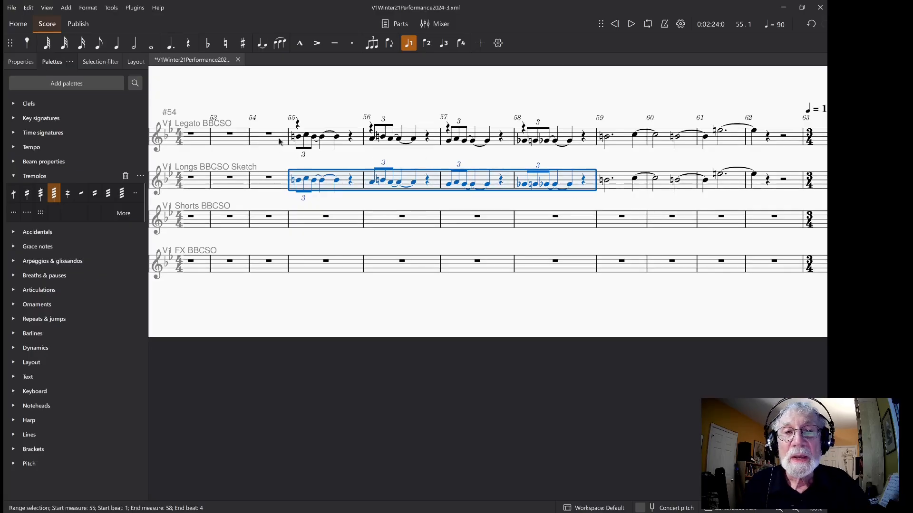
- Clear measures 55 to 58 of the V1 Legato staff and paste the copied Longs passage in their place
left_click(293, 138)
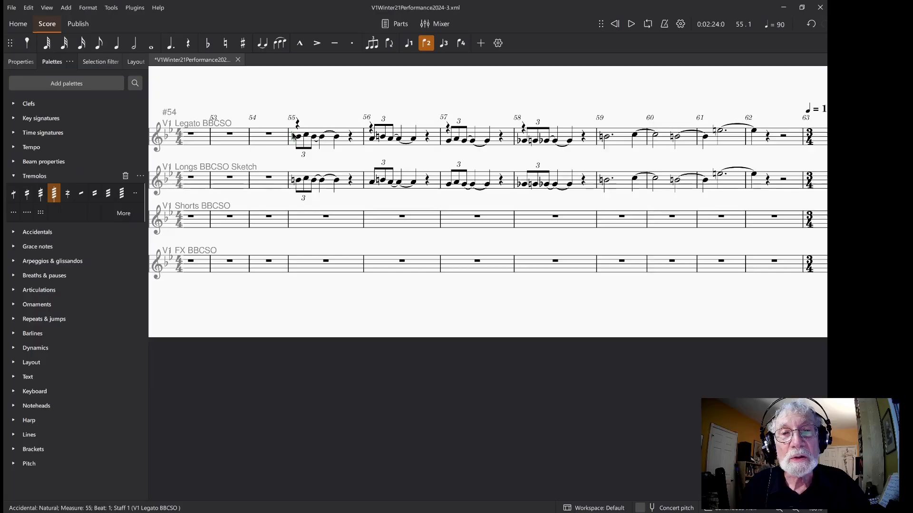
left_click(311, 144)
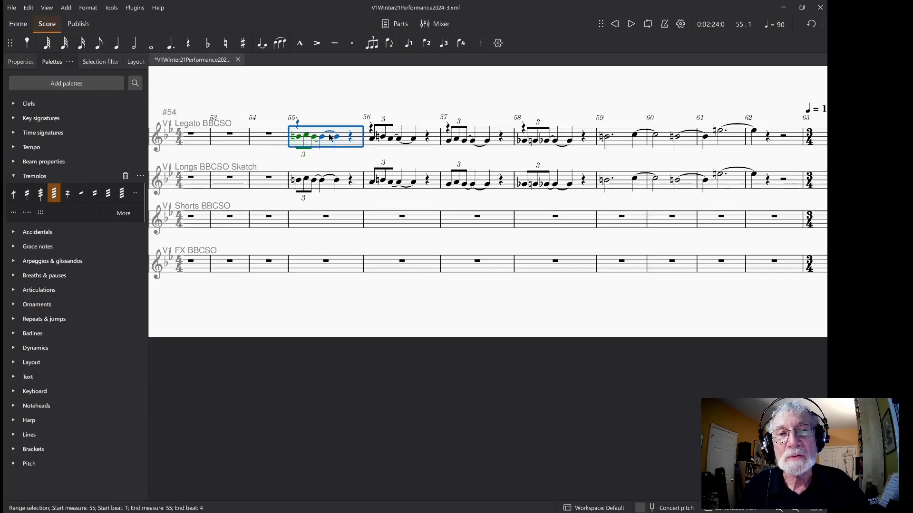
left_click(592, 140, "shift")
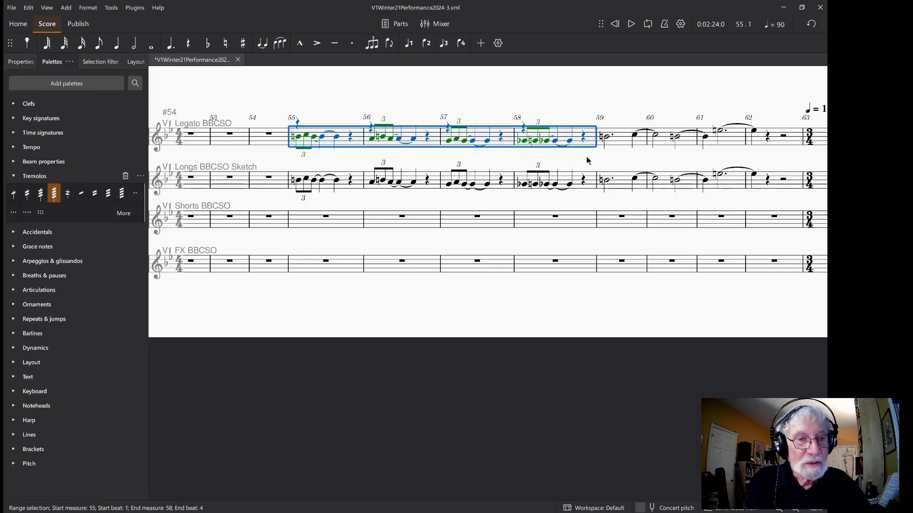
key("Delete")
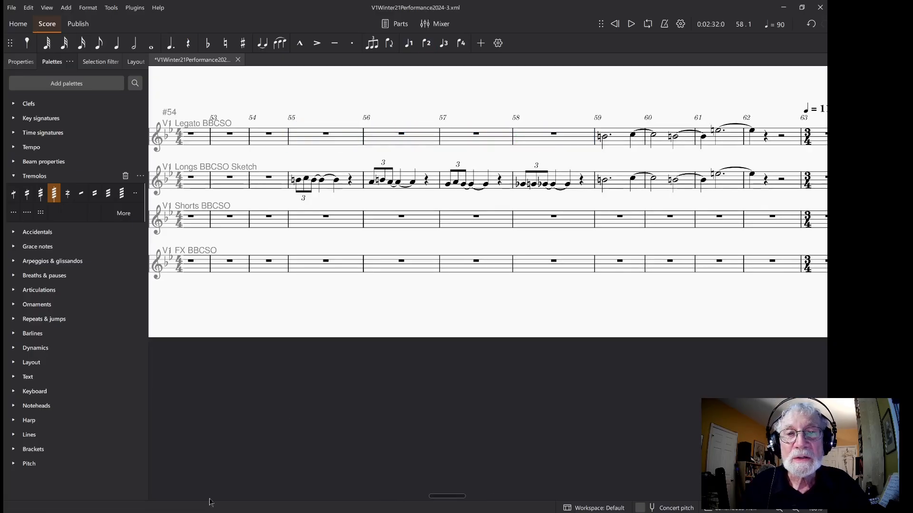
left_click(295, 139)
key("ctrl+z")
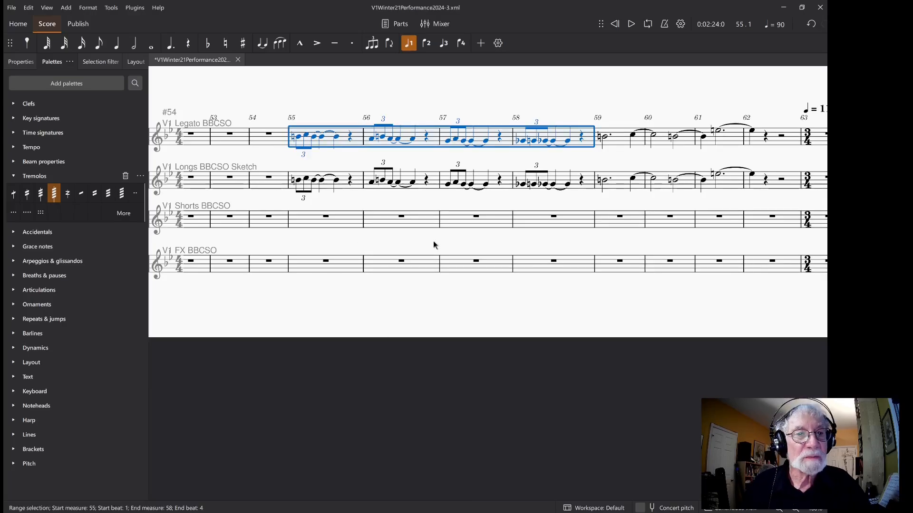
left_click(452, 261)
- Copy measures 65 to 73 of the V1 Longs BBCSO Sketch staff
scroll(559, 230, "right", 10)
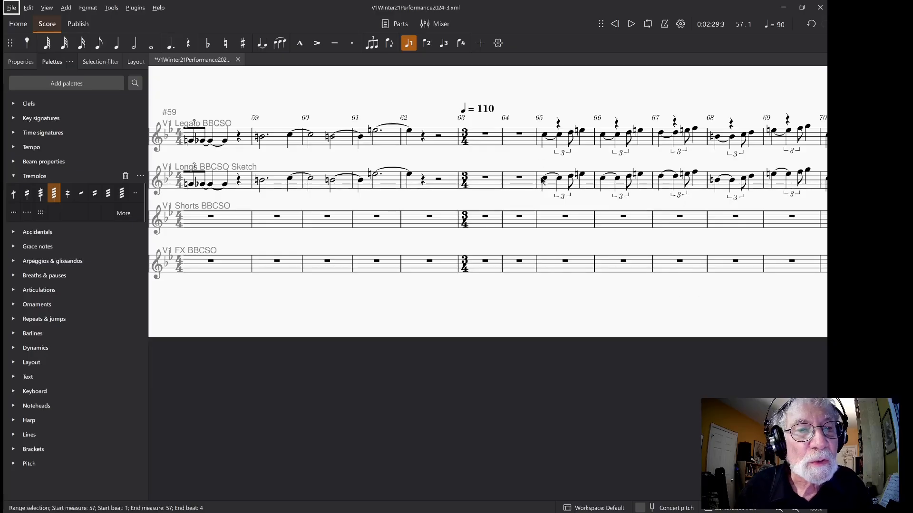
left_click(551, 184)
scroll(648, 200, "right", 6)
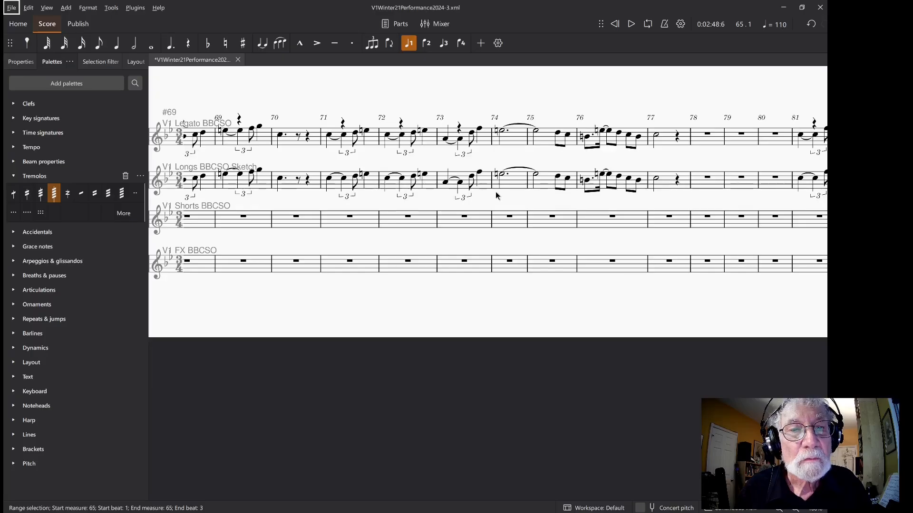
left_click(487, 184, "shift")
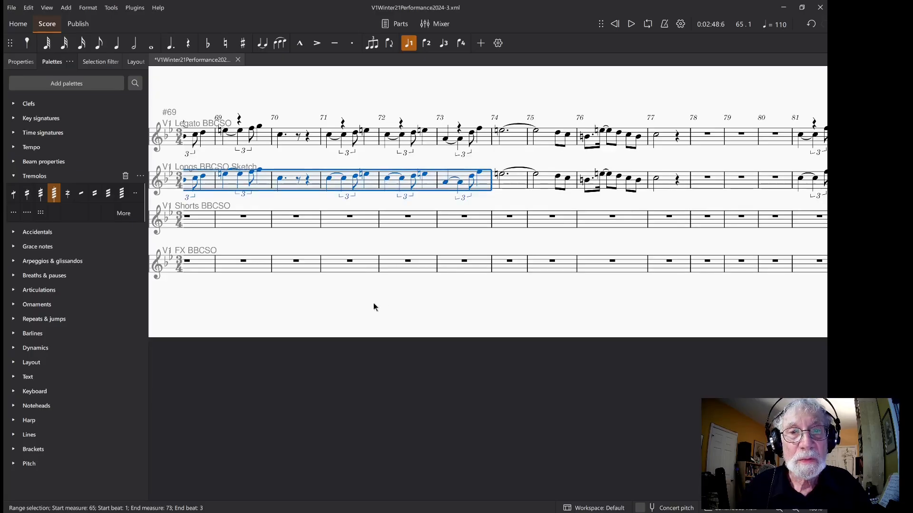
- Delete measures 65 to 69 of the V1 Legato staff and paste the copied Longs passage starting at measure 65
key("alt")
scroll(254, 249, "left", 3)
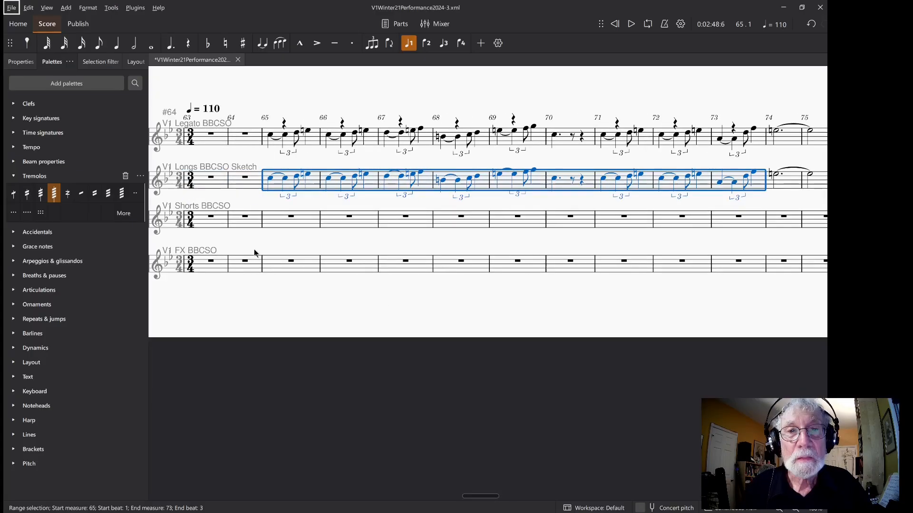
scroll(254, 249, "left", 3)
left_click(433, 131)
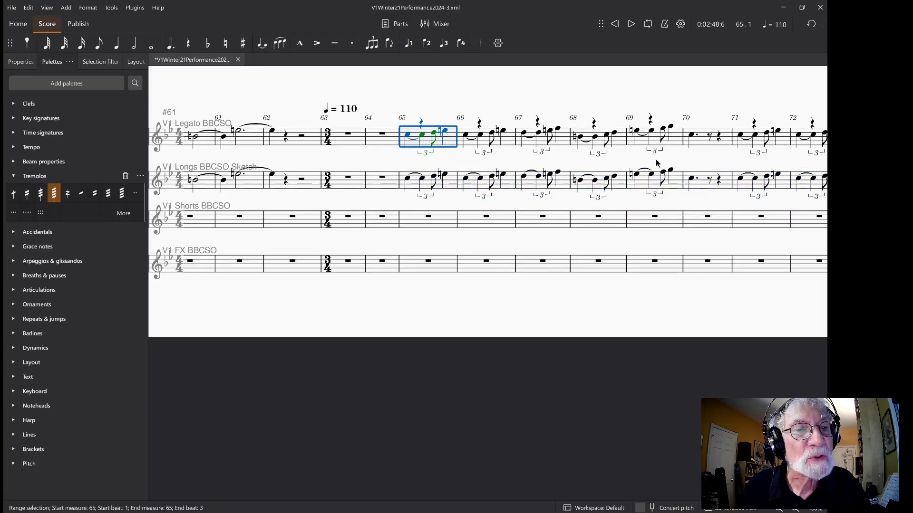
left_click(679, 142, "shift")
key("Delete")
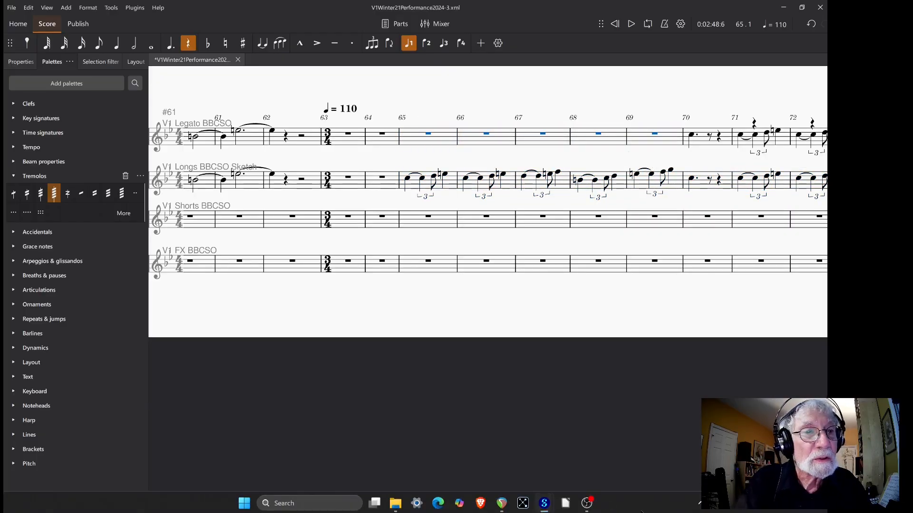
left_click(414, 137)
key("ctrl+v")
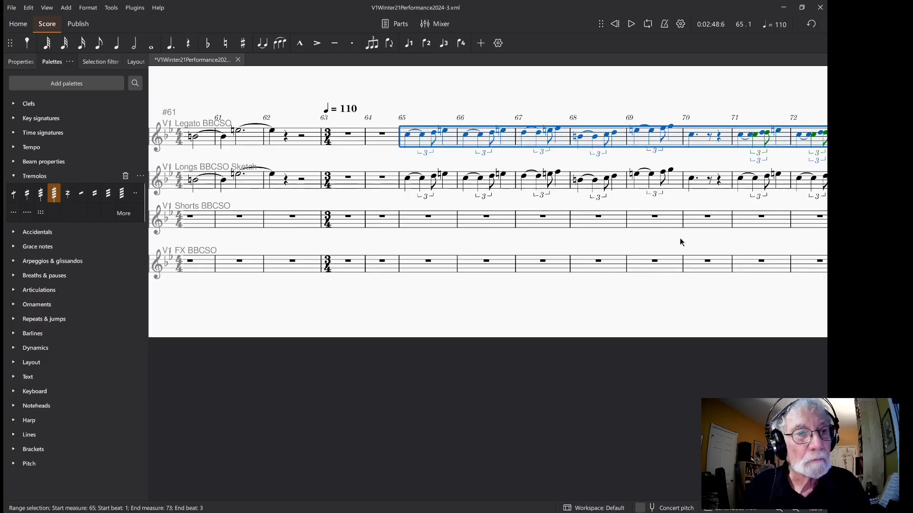
key("alt")
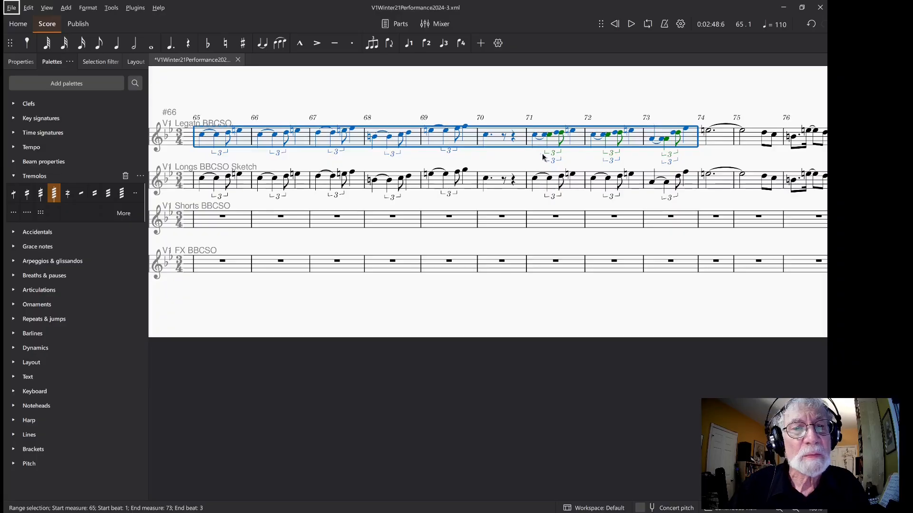
- Replace measures 71 to 73 of the V1 Legato staff with a copy of the same measures from the Longs BBCSO Sketch staff
left_click(536, 192)
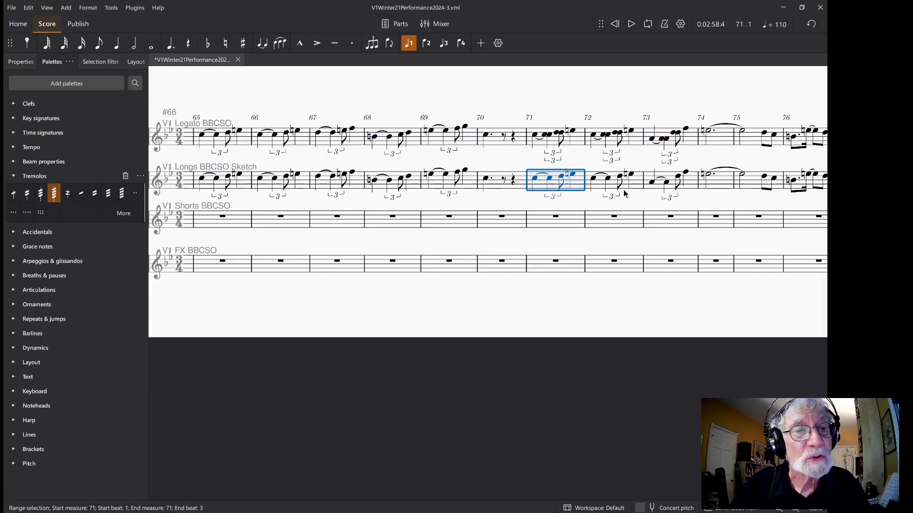
left_click(690, 186, "shift")
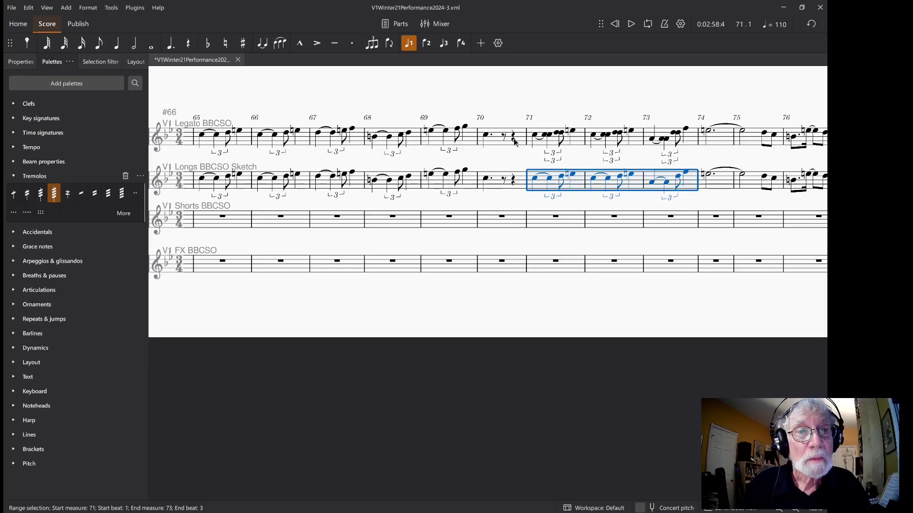
left_click(537, 147)
left_click(696, 138, "shift")
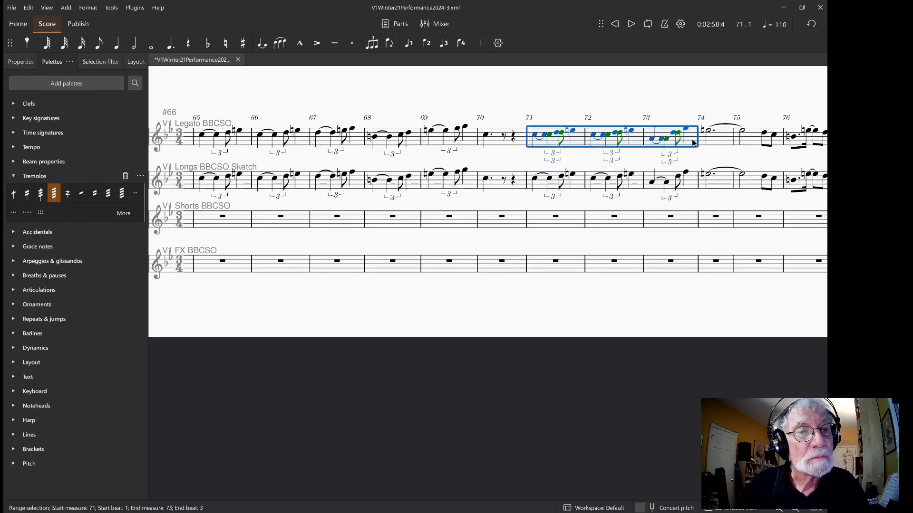
key("Delete")
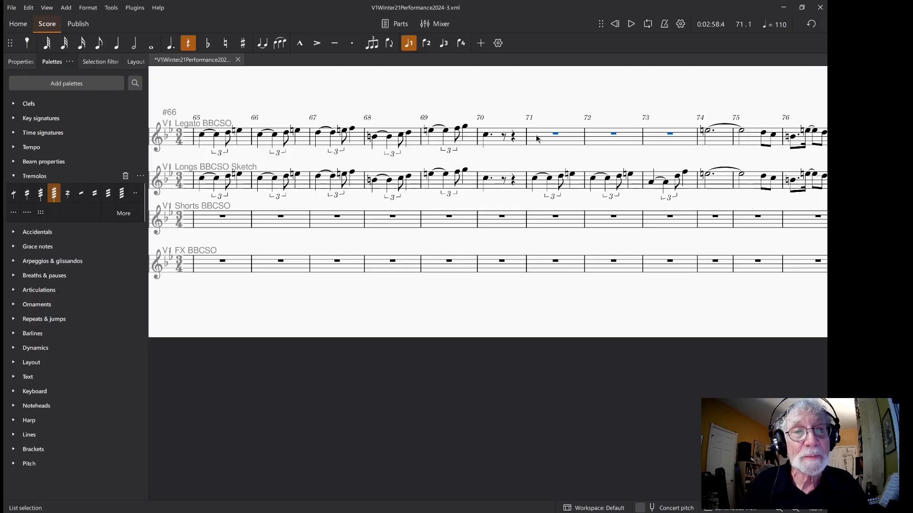
left_click(536, 139)
key("ctrl+v")
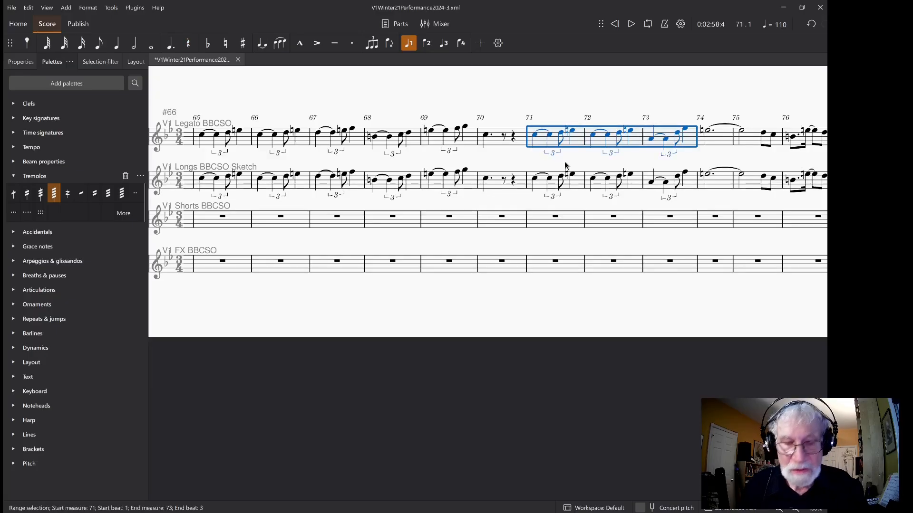
- Copy measures 81 to 94 of the V1 Longs BBCSO Sketch staff
scroll(570, 165, "right", 3)
scroll(571, 165, "right", 10)
key("alt")
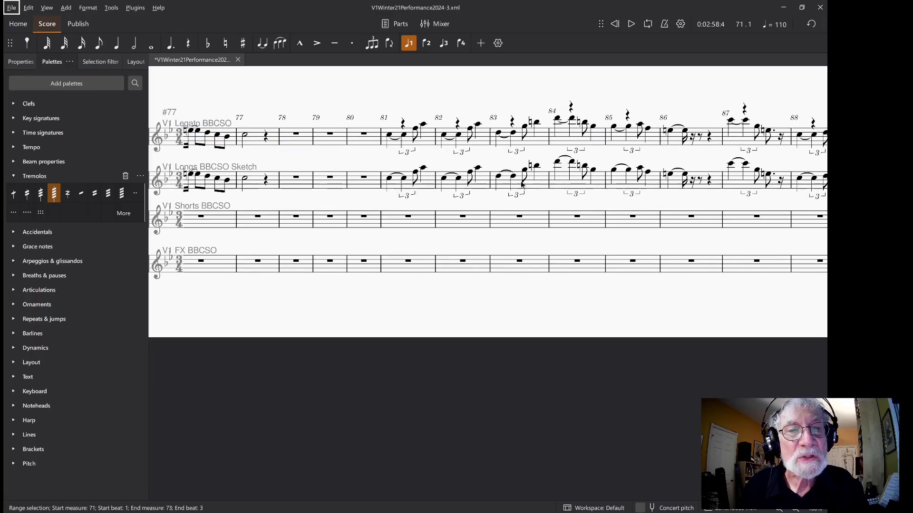
left_click(419, 190)
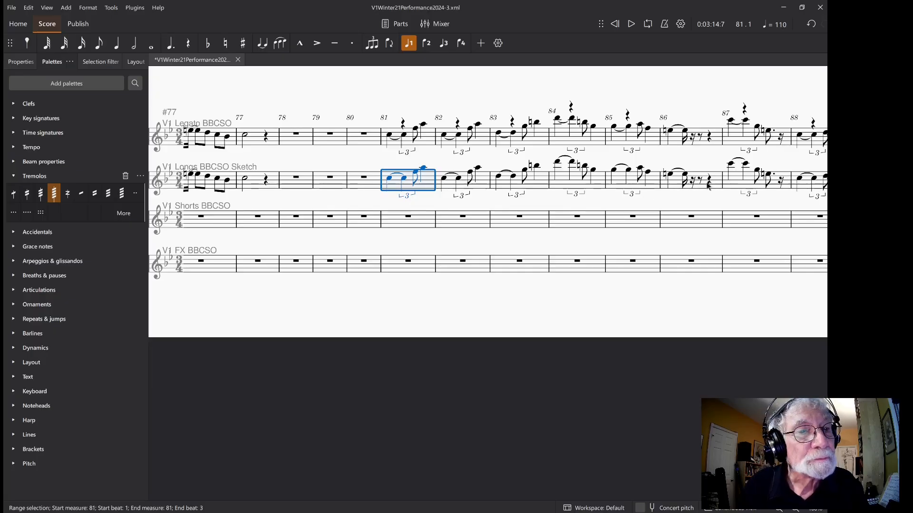
scroll(732, 193, "right", 8)
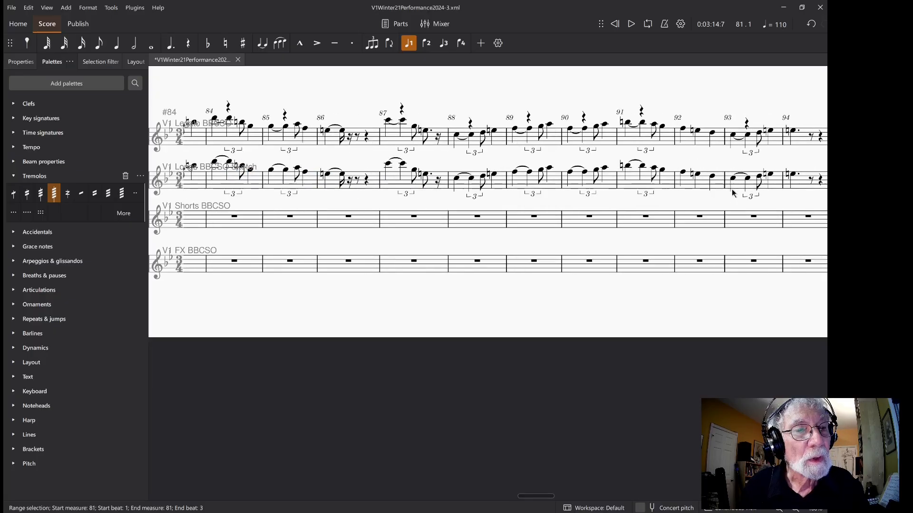
left_click(738, 183, "shift")
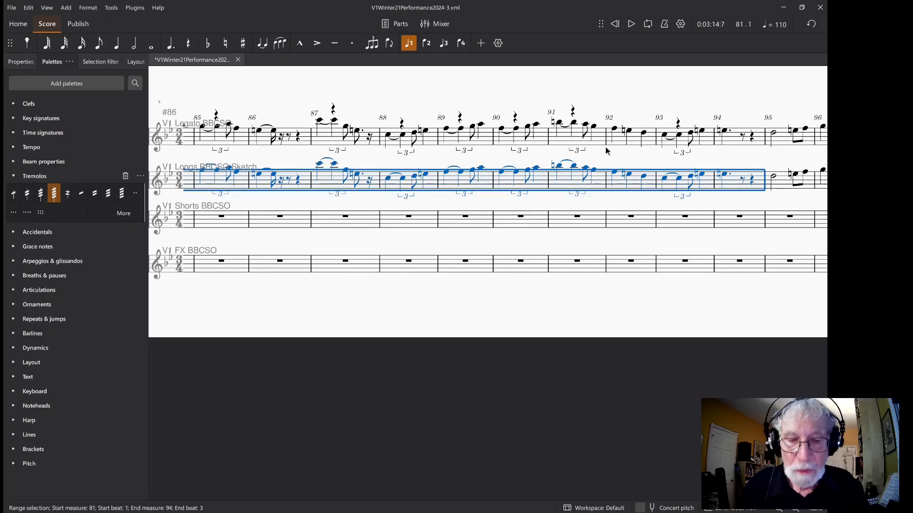
- Clear measures 81 to 94 of the V1 Legato staff and paste the copied Longs passage starting at measure 81
left_click(740, 141)
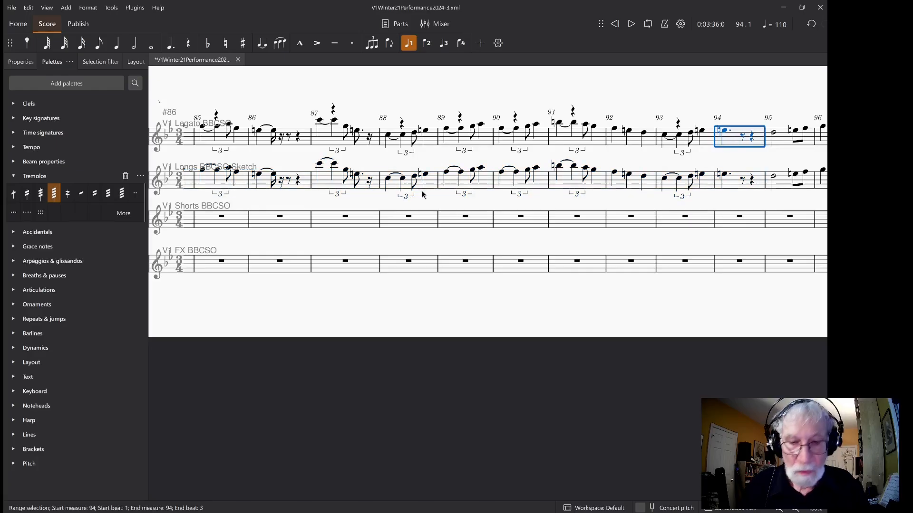
scroll(362, 195, "left", 6)
key("alt")
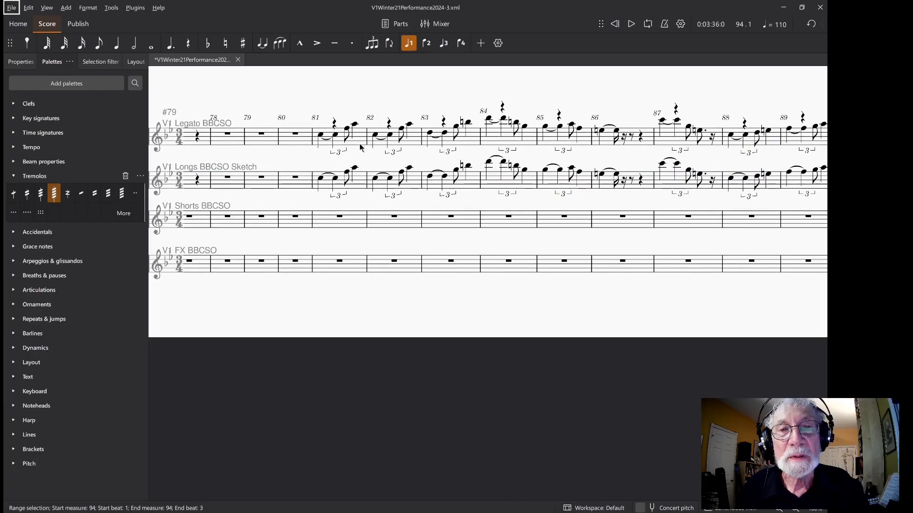
left_click(362, 141, "shift")
key("Delete")
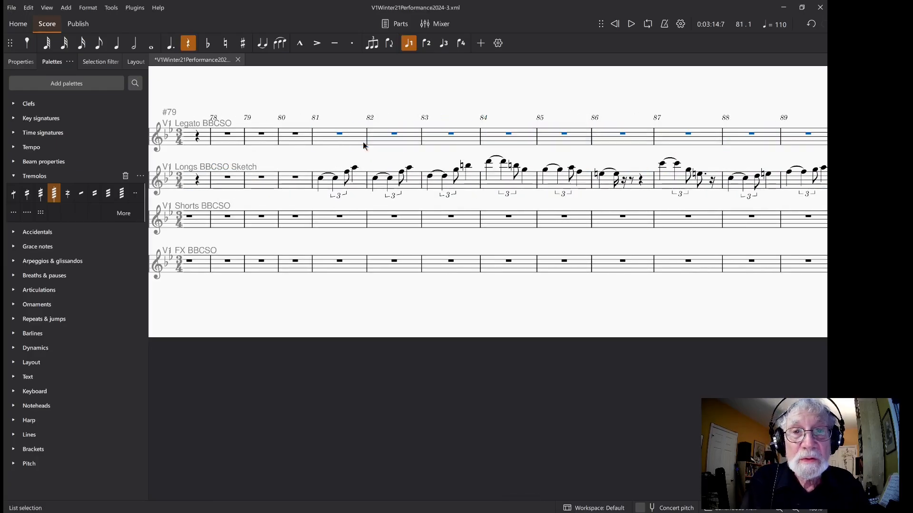
left_click(324, 139)
key("ctrl+v")
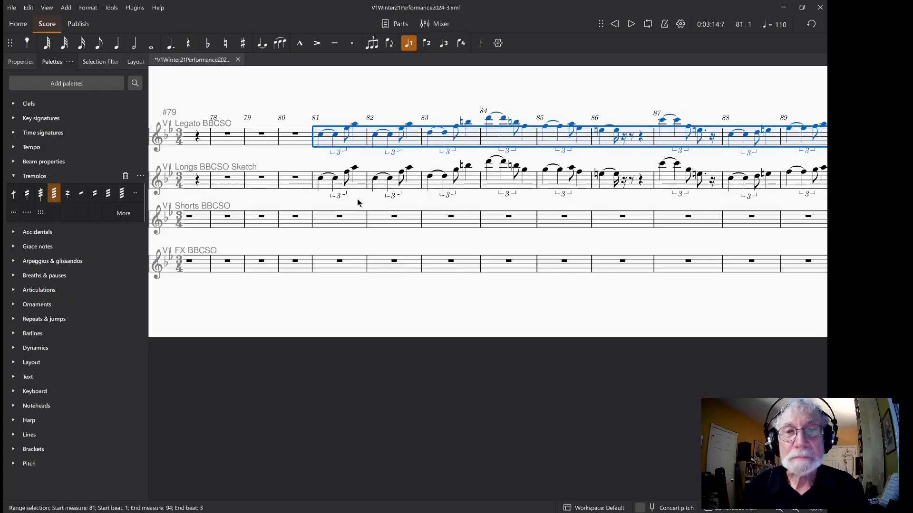
- Replace measure 100 of the V1 Legato staff with a copy of measure 100 from the Longs BBCSO Sketch staff
scroll(515, 166, "right", 10)
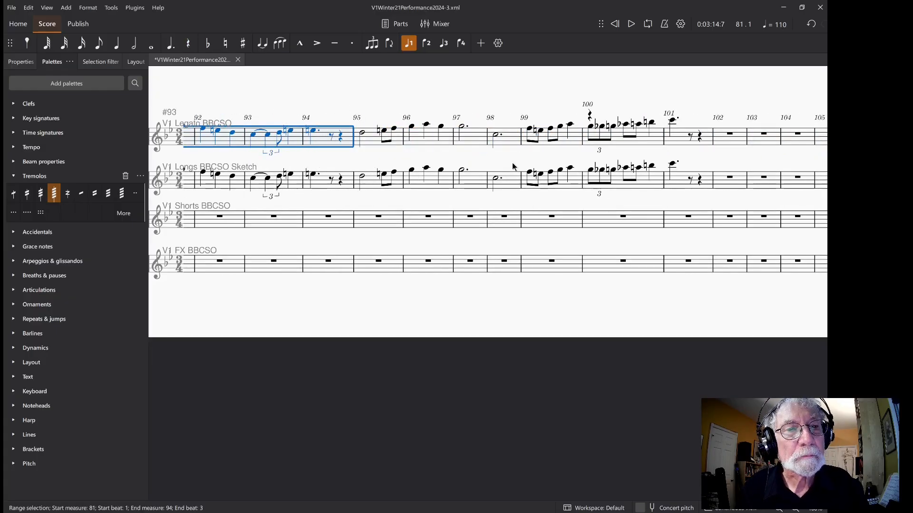
left_click(652, 186)
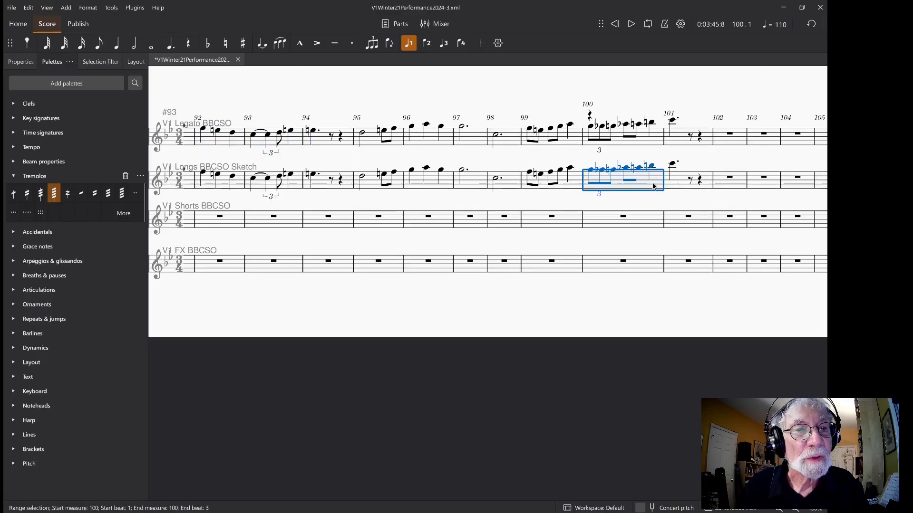
left_click(617, 141)
key("Delete")
key("ctrl+v")
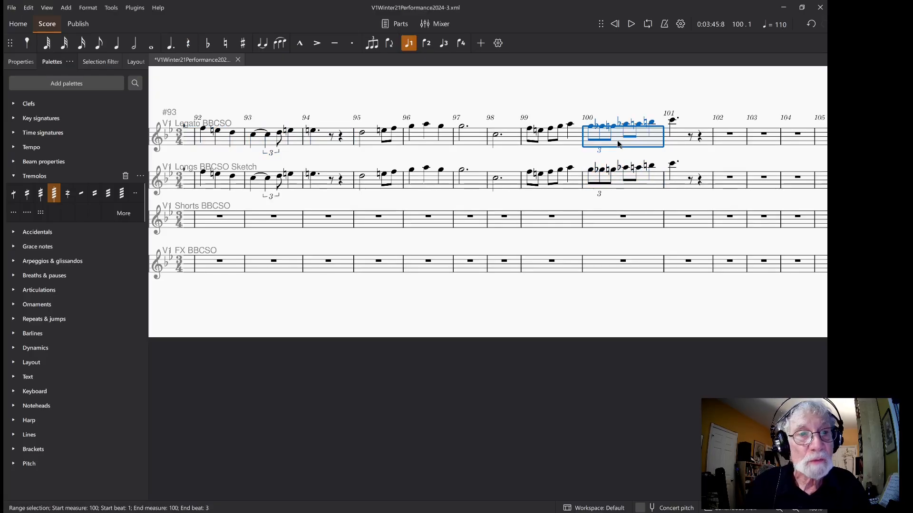
- Check the remaining measures up to the end of the score and remove the V1 Longs BBCSO Sketch instrument
scroll(641, 146, "right", 10)
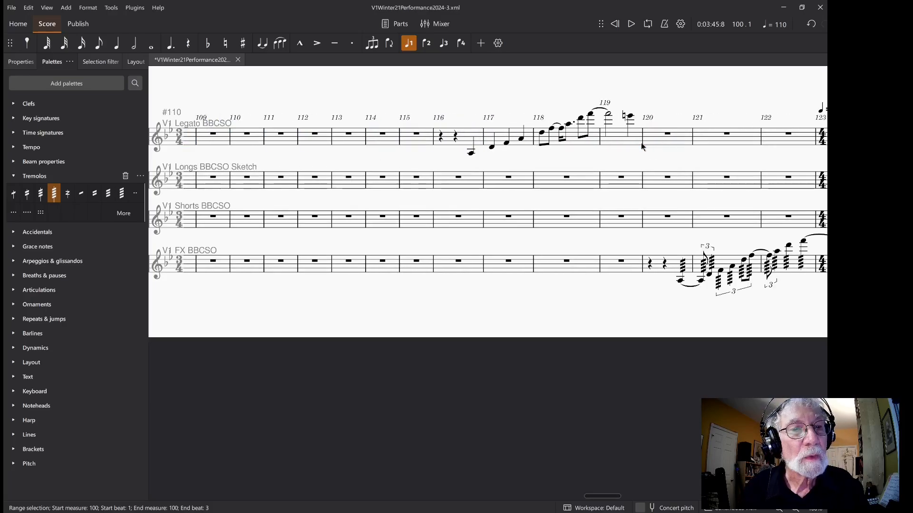
scroll(641, 144, "right", 15)
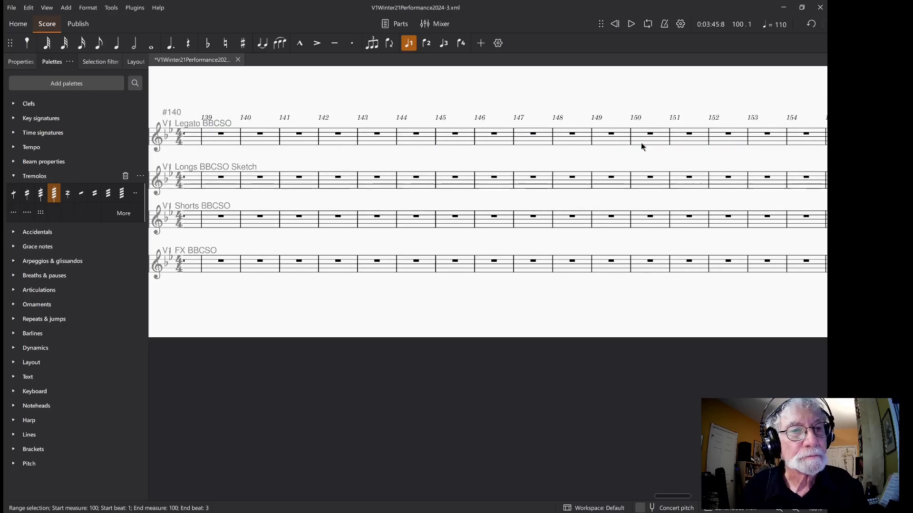
scroll(642, 146, "right", 12)
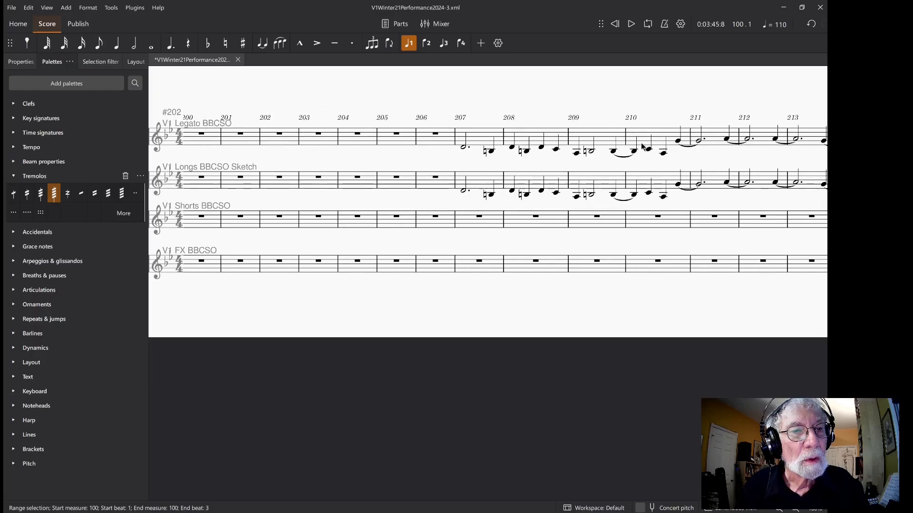
scroll(642, 146, "right", 5)
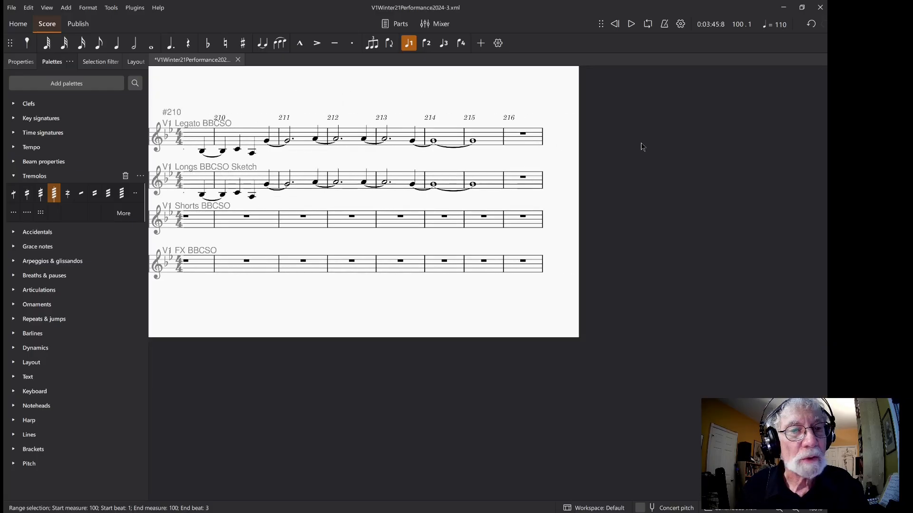
key("alt")
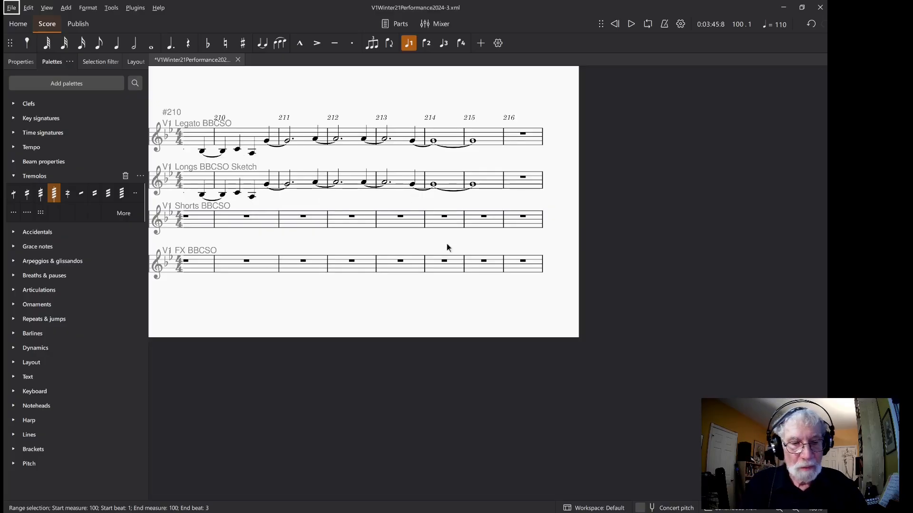
key("i")
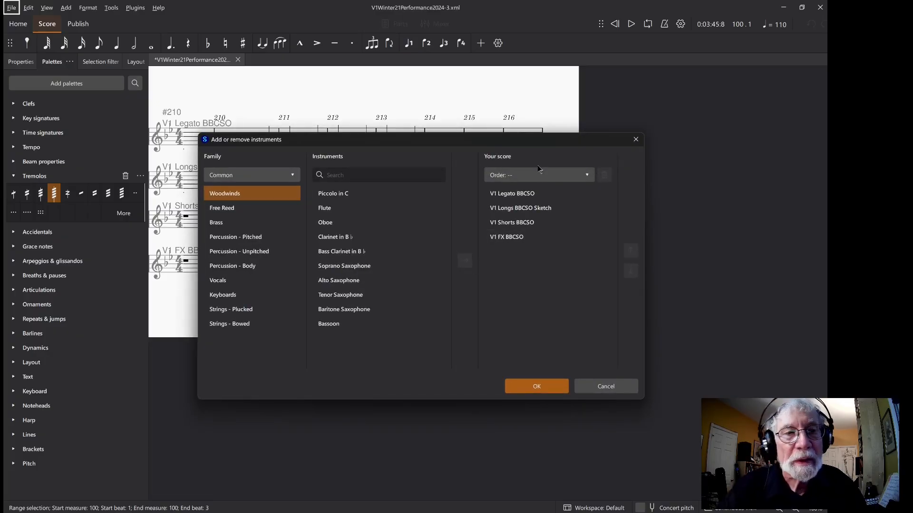
left_click(540, 211)
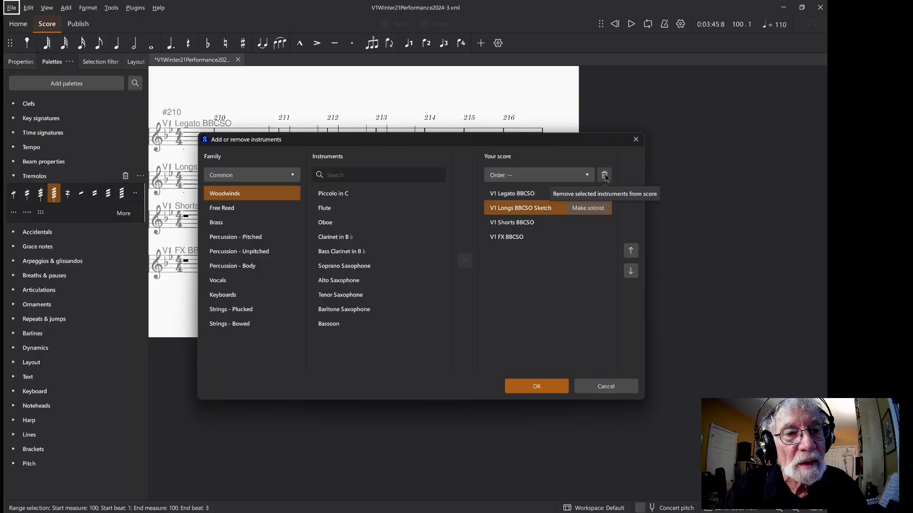
left_click(604, 175)
left_click(556, 385)
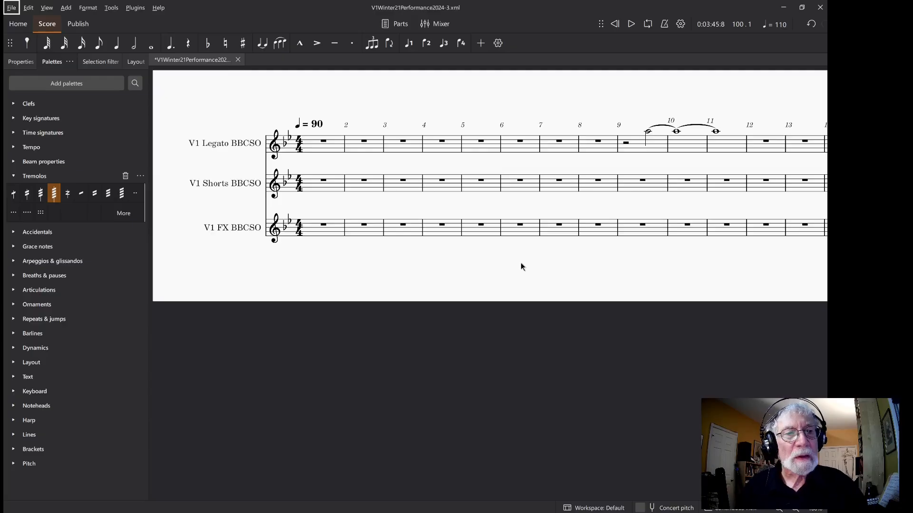
- Select the V1 Legato and V1 Shorts staves from measure 1 to the end and implode them into the Legato staff
left_click(316, 190)
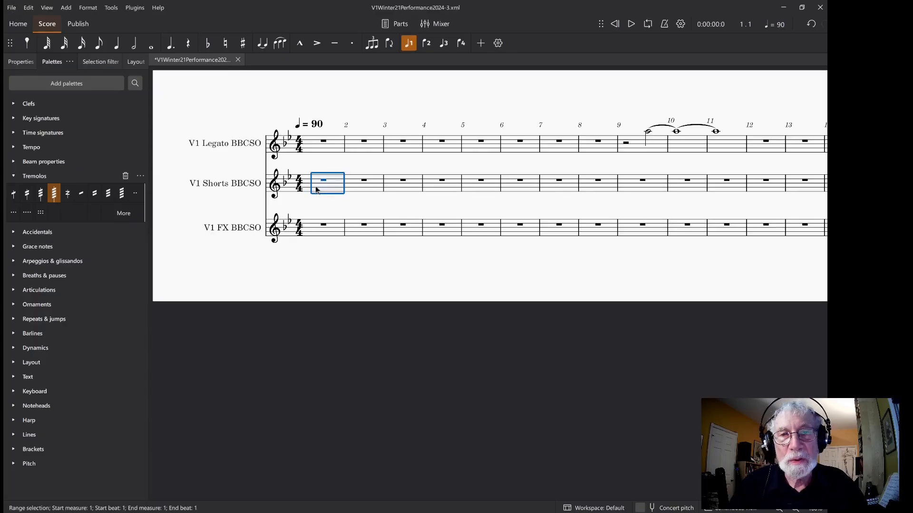
left_click(309, 153)
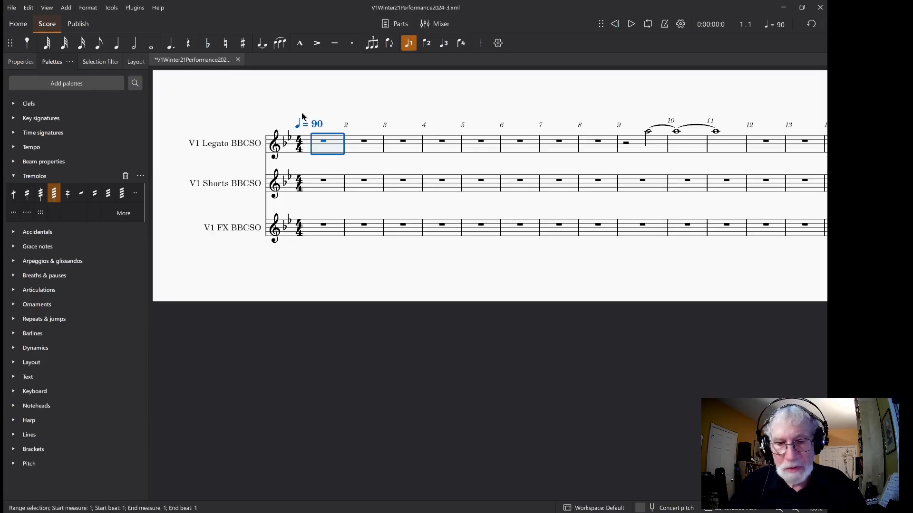
left_click(311, 190, "shift")
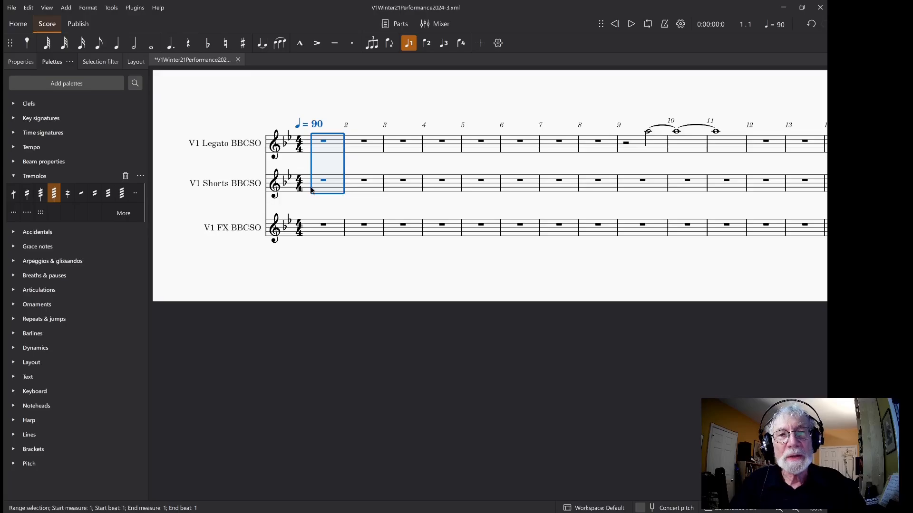
key("ctrl+shift+End")
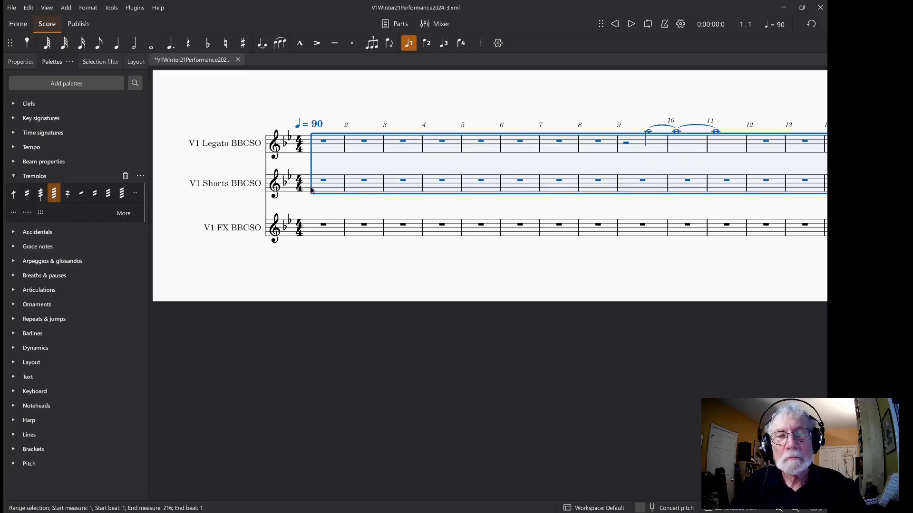
left_click(118, 10)
left_click(124, 55)
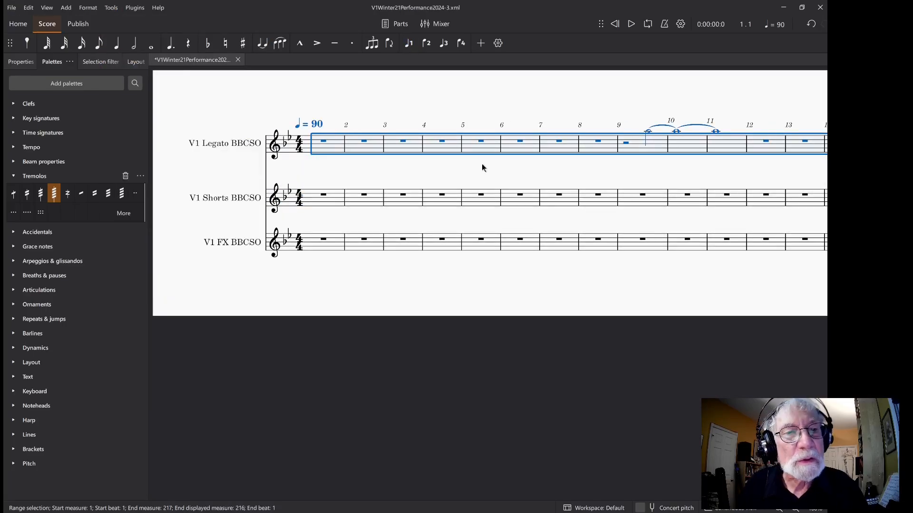
- Move the imploded notes on the V1 Legato staff to voice 1
scroll(657, 220, "right", 5)
key("alt")
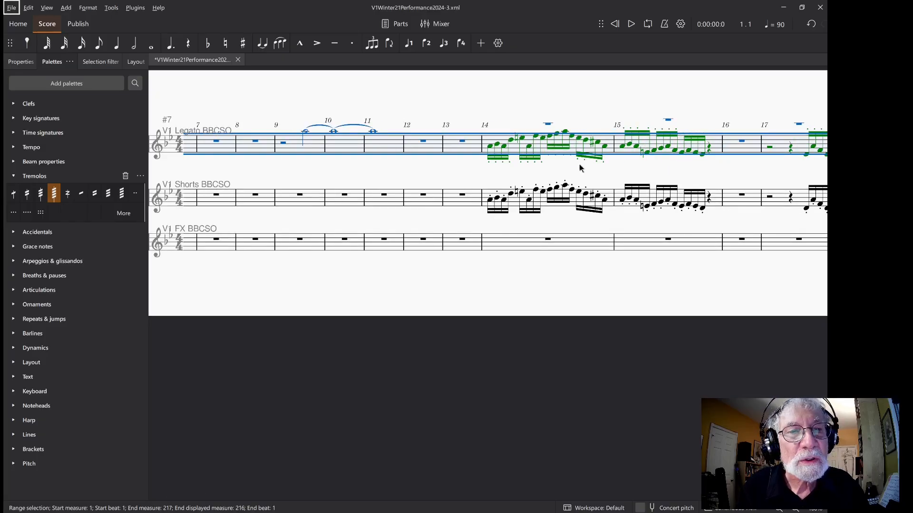
left_click(409, 43)
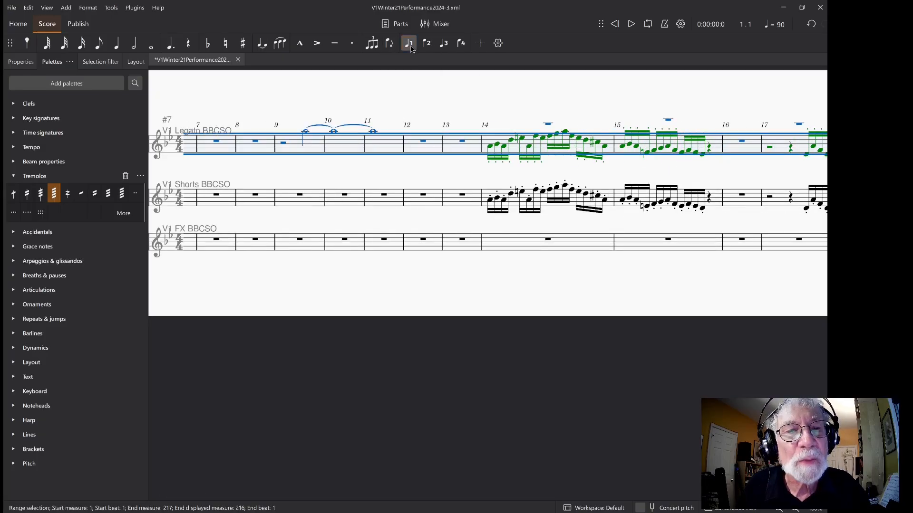
- Select all similar leftover voice 2 rests on the V1 Legato staff from measure 14 to the end and delete them
left_click(547, 151)
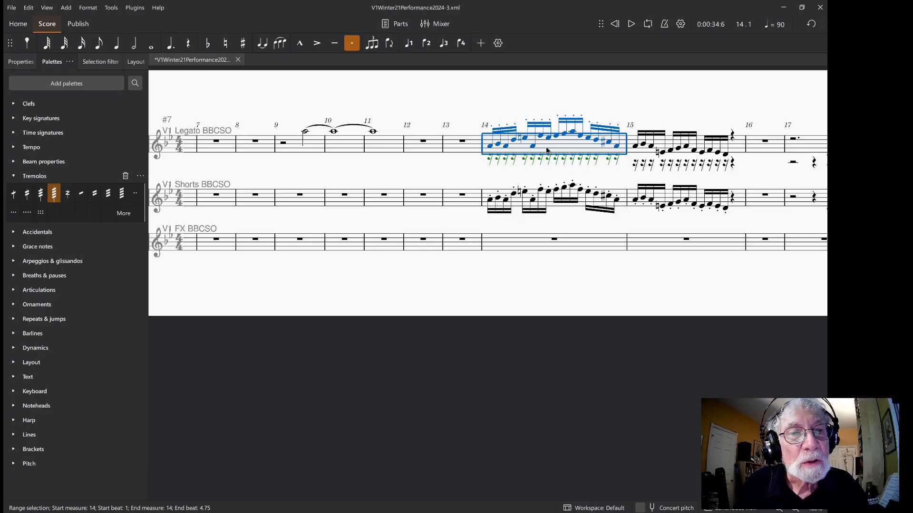
key("ctrl+shift+End")
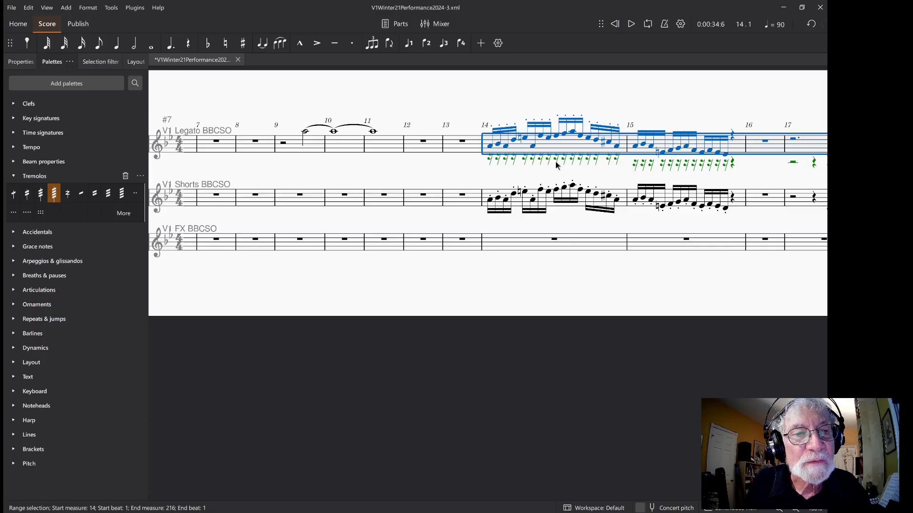
right_click(557, 165)
mouse_move(627, 248)
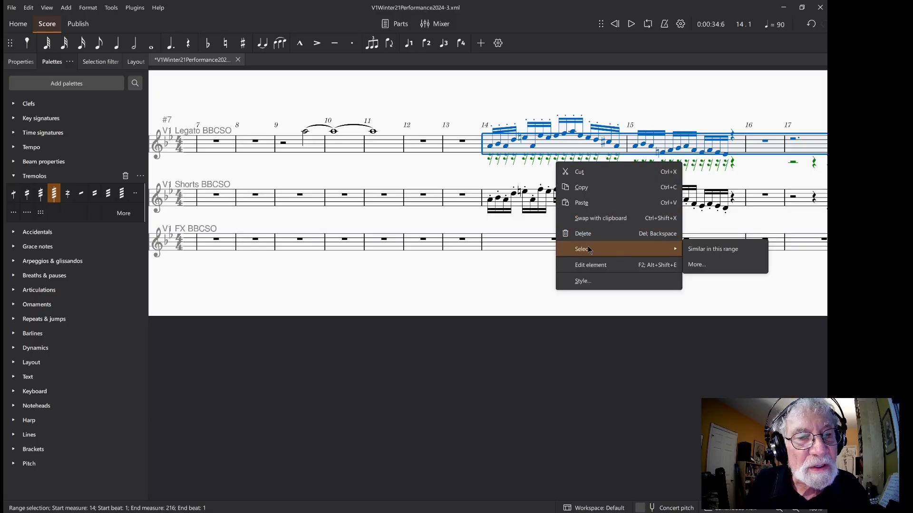
left_click(713, 248)
key("Delete")
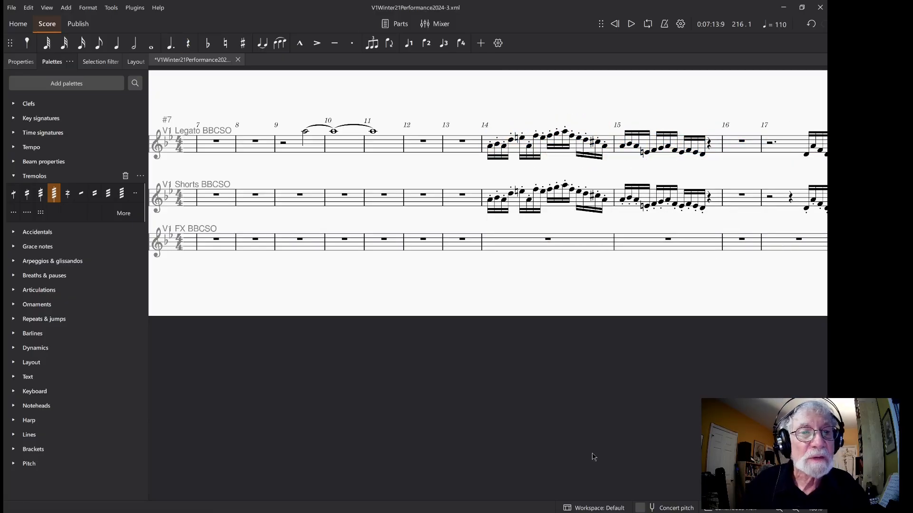
- Exchange voices 1 and 2 in measure 43 of the V1 Legato staff
scroll(708, 161, "right", 15)
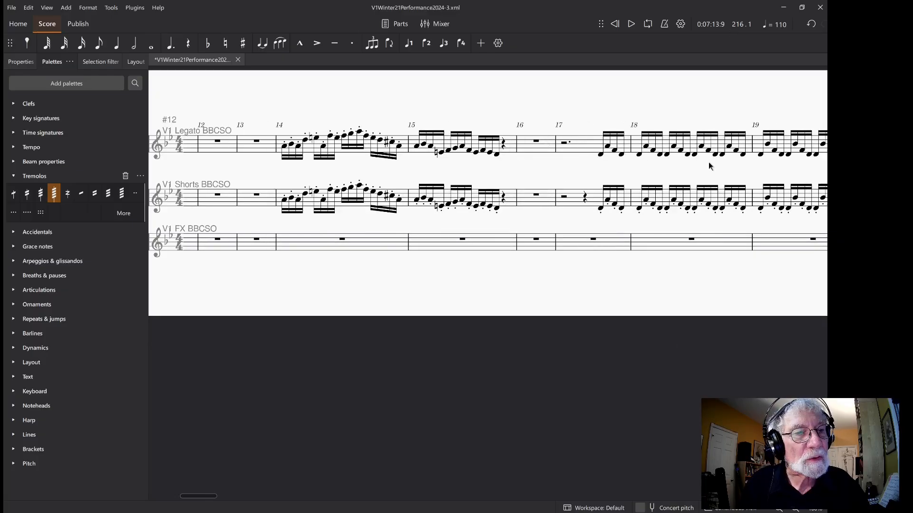
scroll(708, 165, "right", 15)
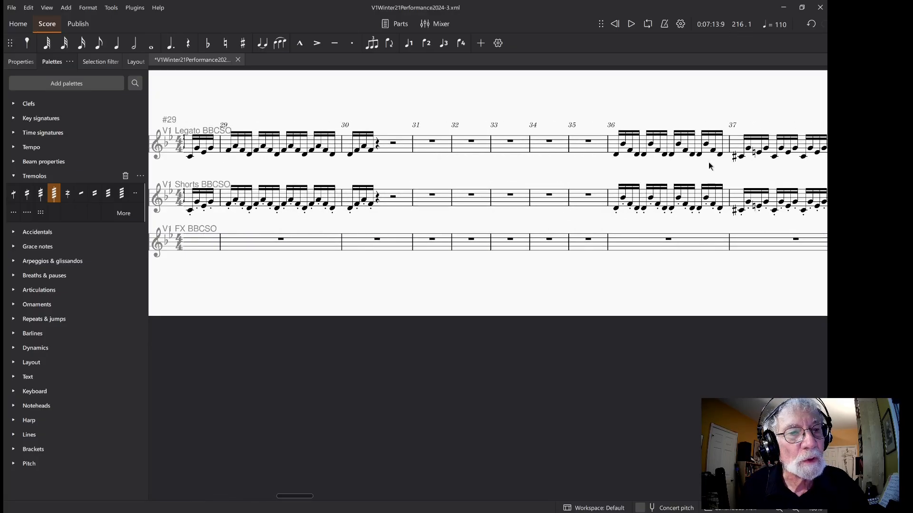
scroll(709, 165, "left", 2)
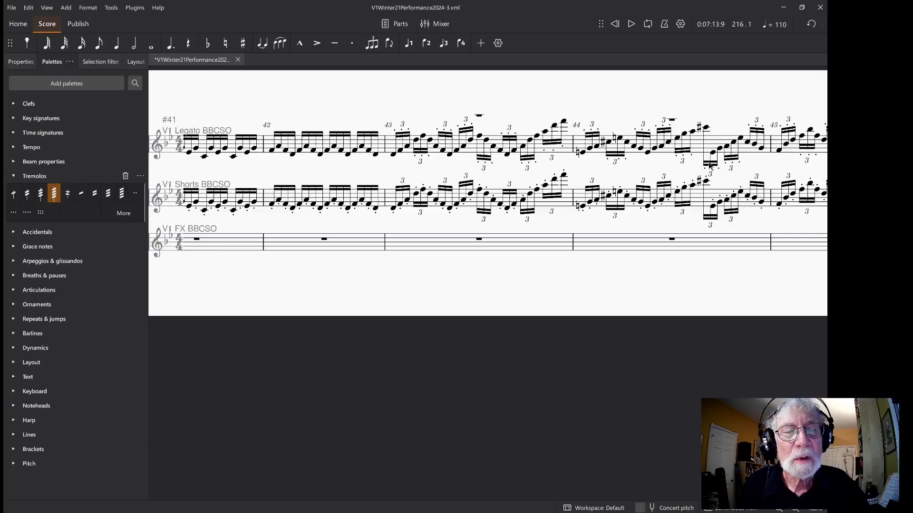
key("alt")
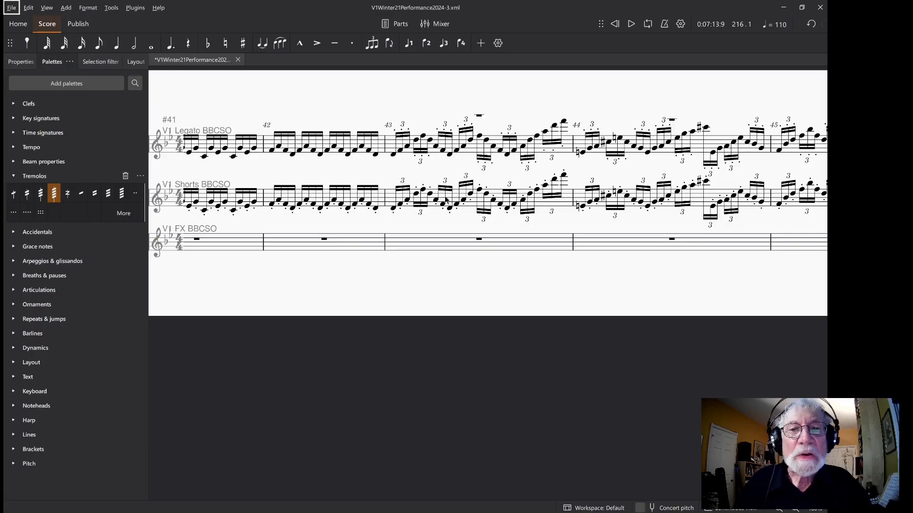
left_click(392, 196)
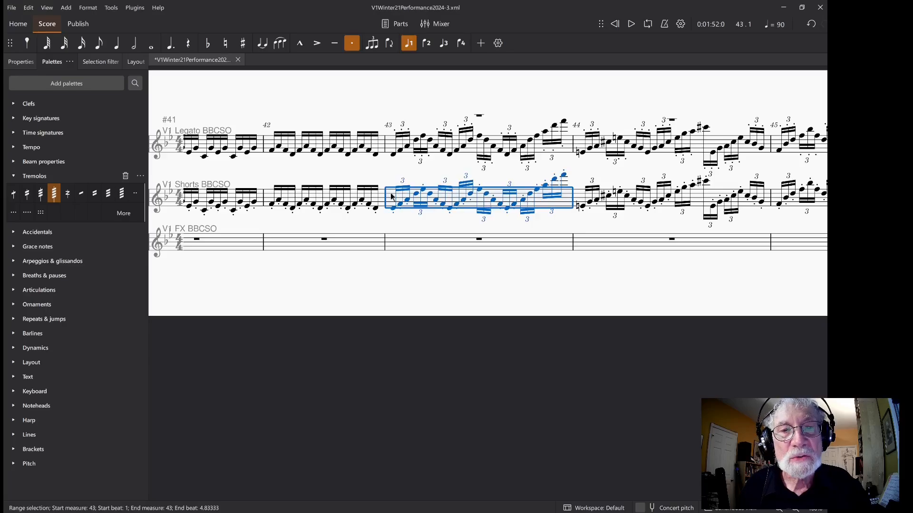
left_click(557, 151)
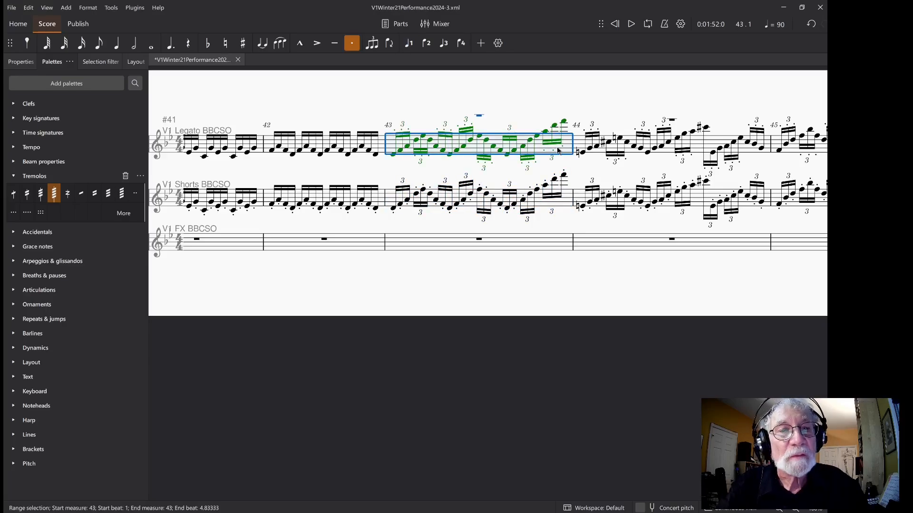
left_click(111, 8)
mouse_move(181, 87)
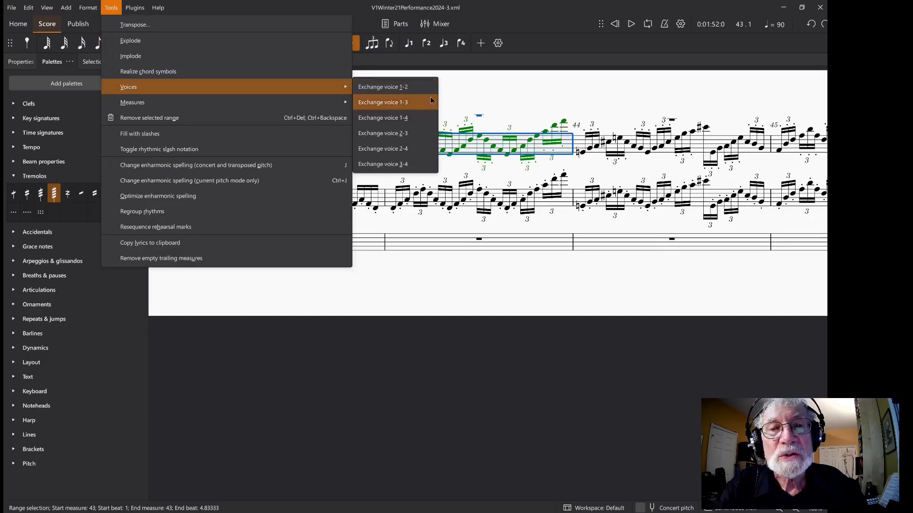
left_click(417, 87)
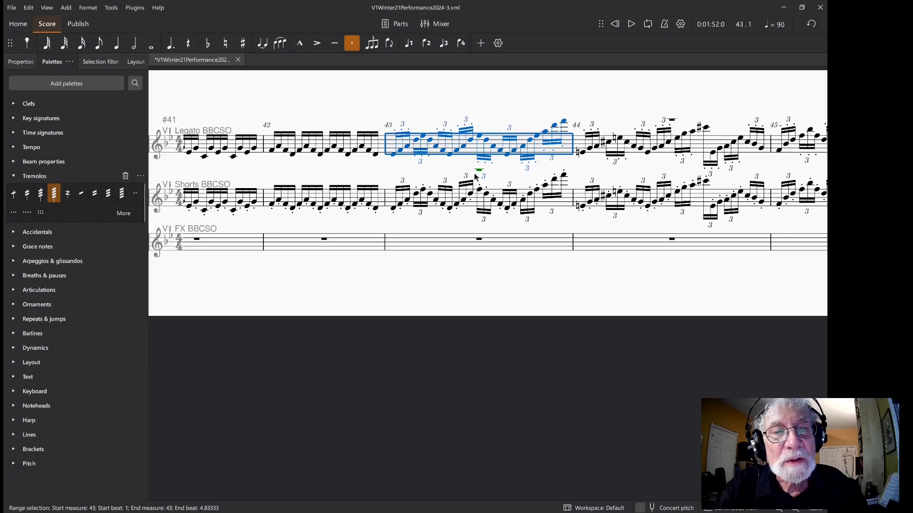
key("Escape")
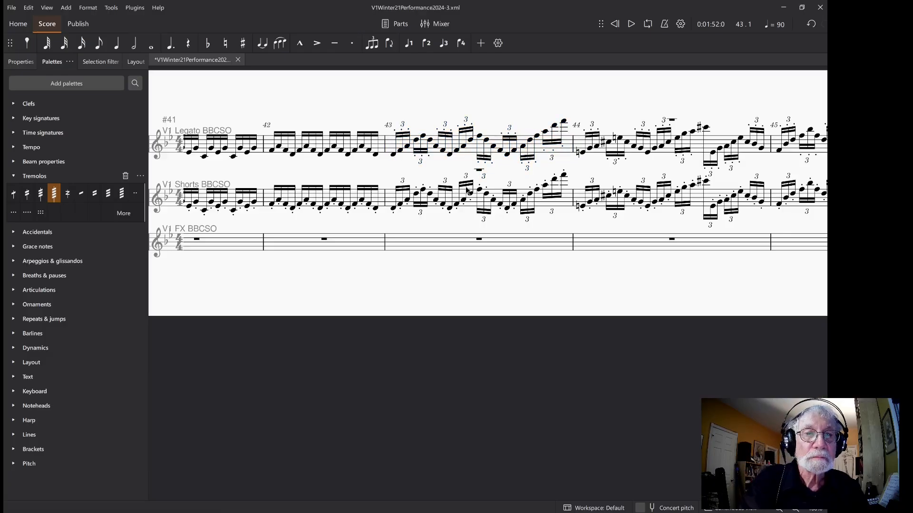
- Delete the leftover voice 2 rest under measure 43 of the V1 Legato staff
left_click_drag(483, 160, 499, 186)
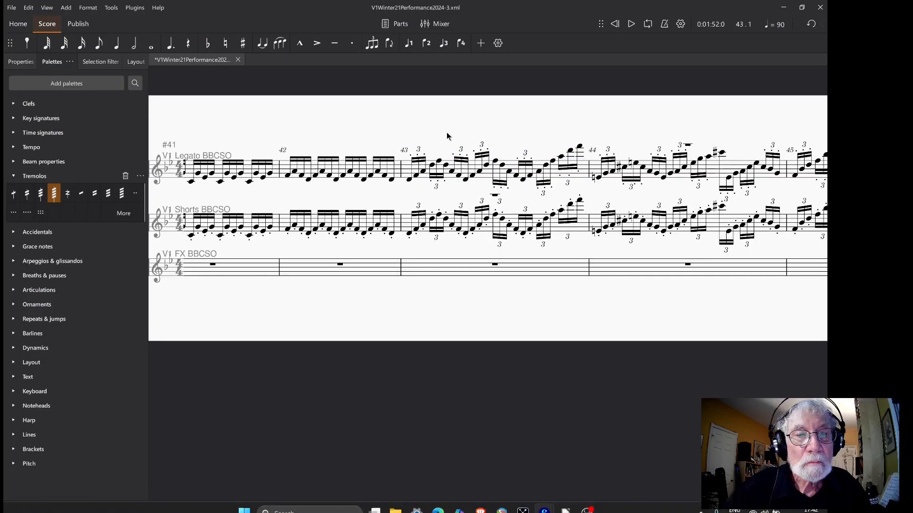
left_click(494, 195)
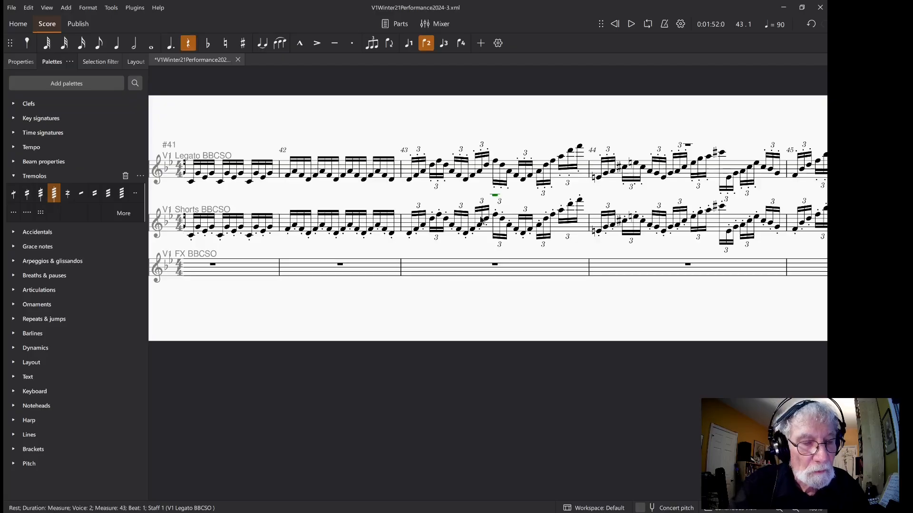
key("Delete")
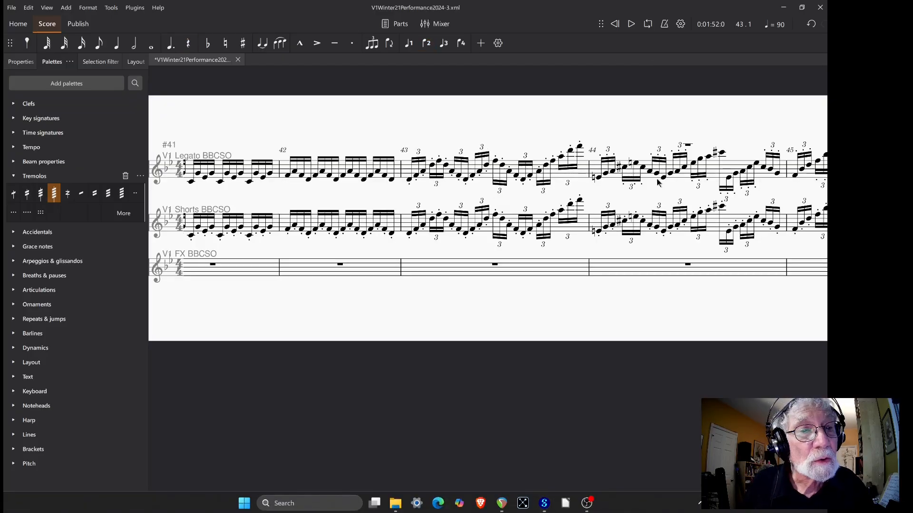
- Replace the contents of measure 44 on the V1 Legato staff with a copy of measure 44 from V1 Shorts
left_click(711, 178)
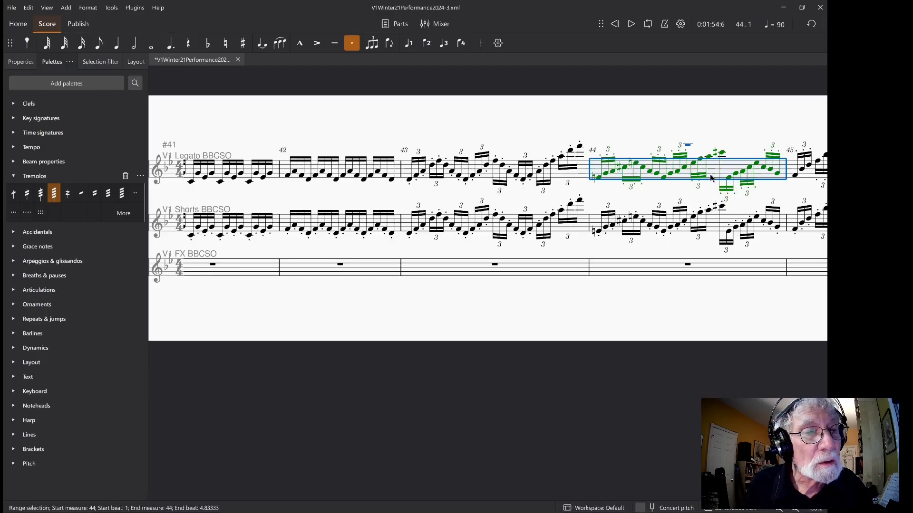
left_click(711, 231)
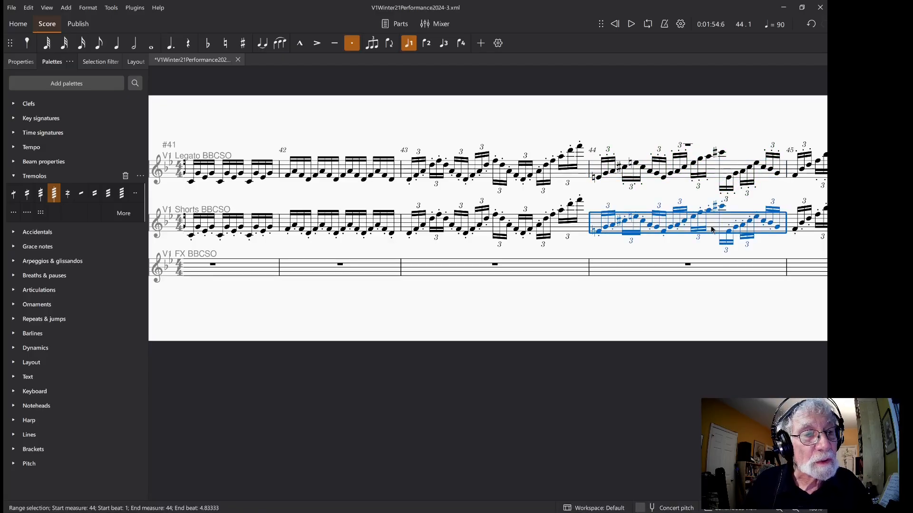
left_click(716, 174)
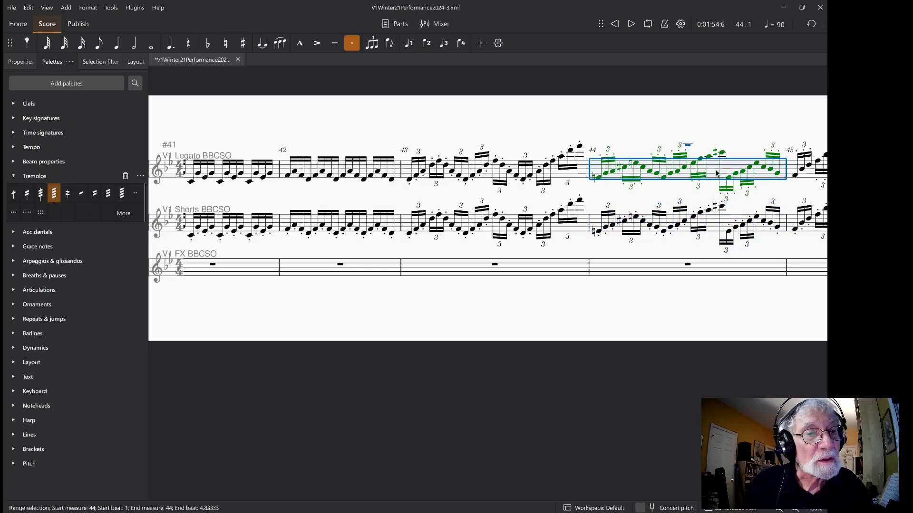
mouse_move(600, 508)
key("Delete")
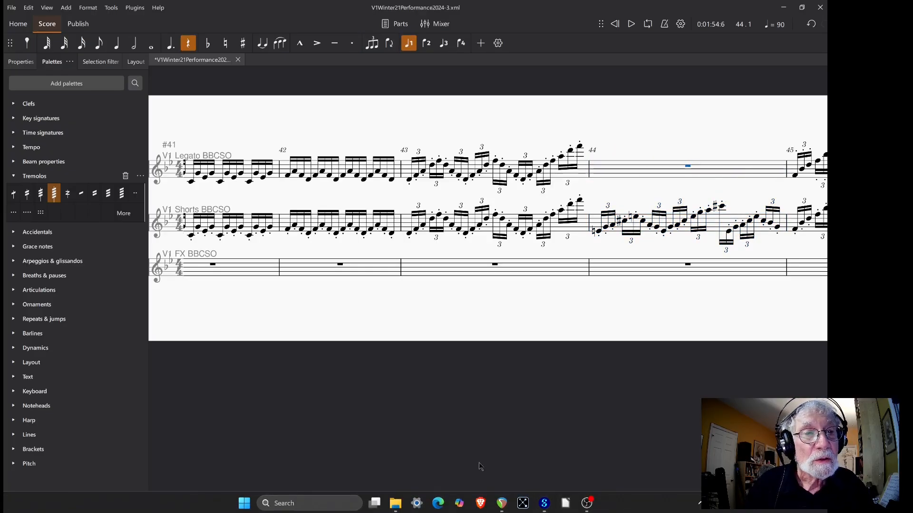
left_click(598, 176)
key("ctrl+v")
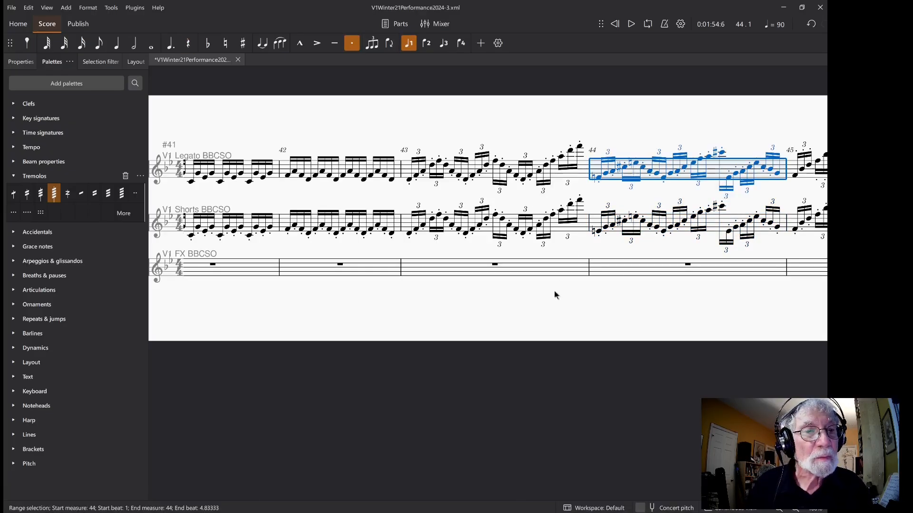
- Select measures 45 to 49 on the V1 Legato staff and exchange voices 1 and 2
scroll(660, 274, "right", 4)
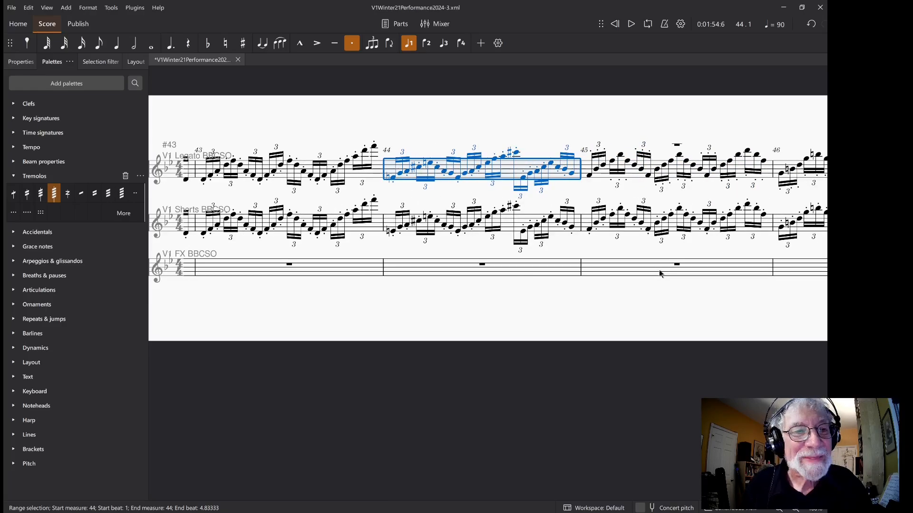
scroll(659, 274, "right", 1)
key("alt")
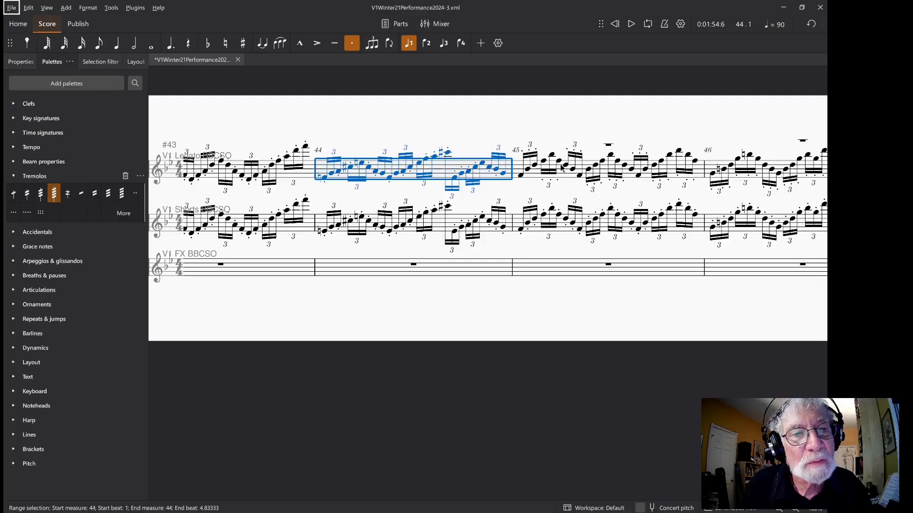
key("space")
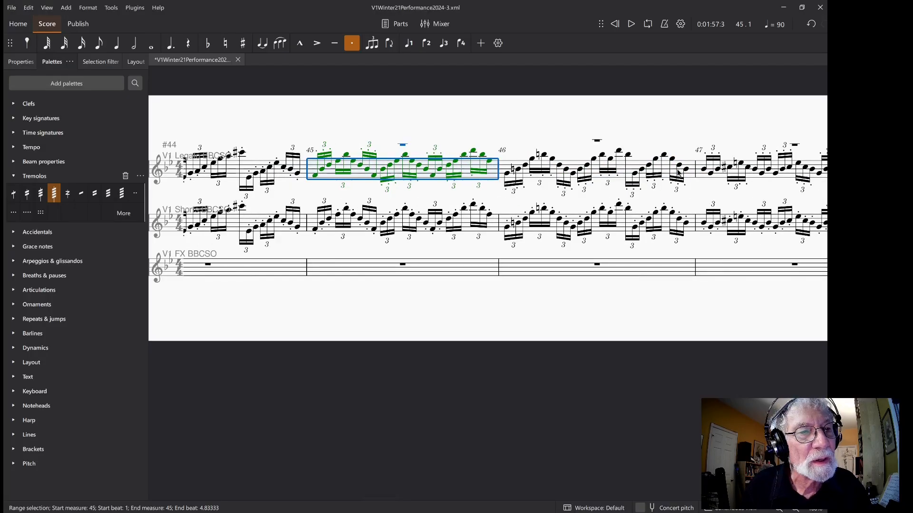
scroll(679, 172, "right", 6)
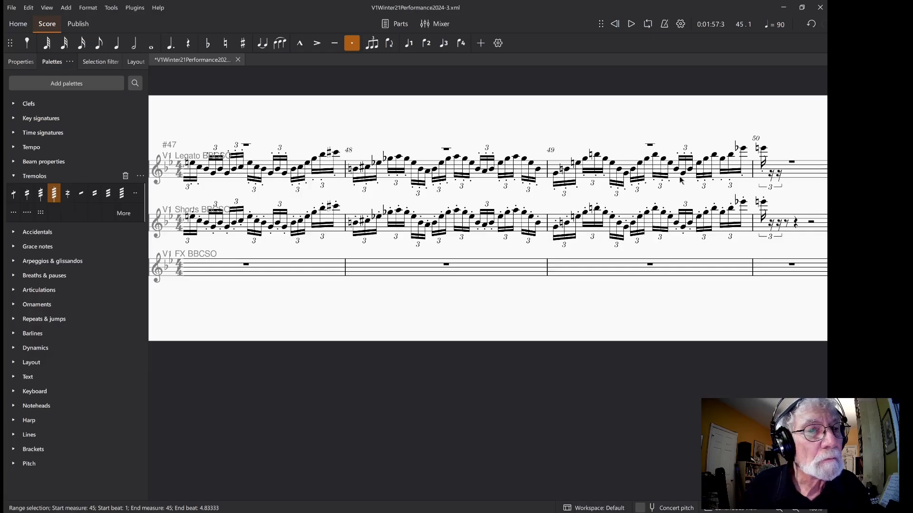
key("alt")
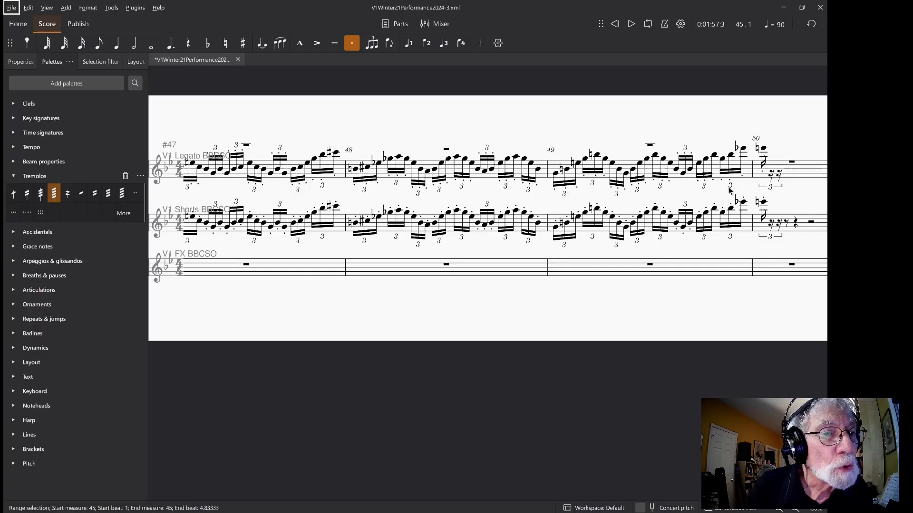
left_click(749, 172, "shift")
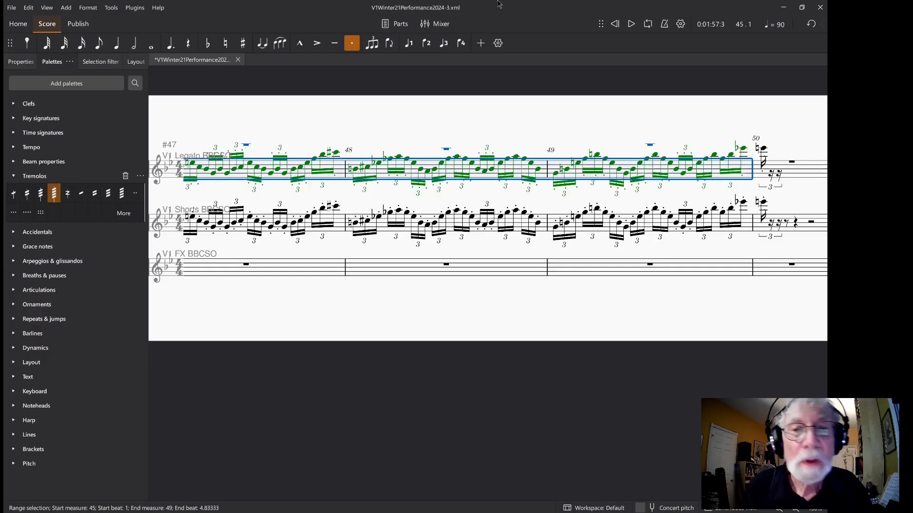
left_click(112, 8)
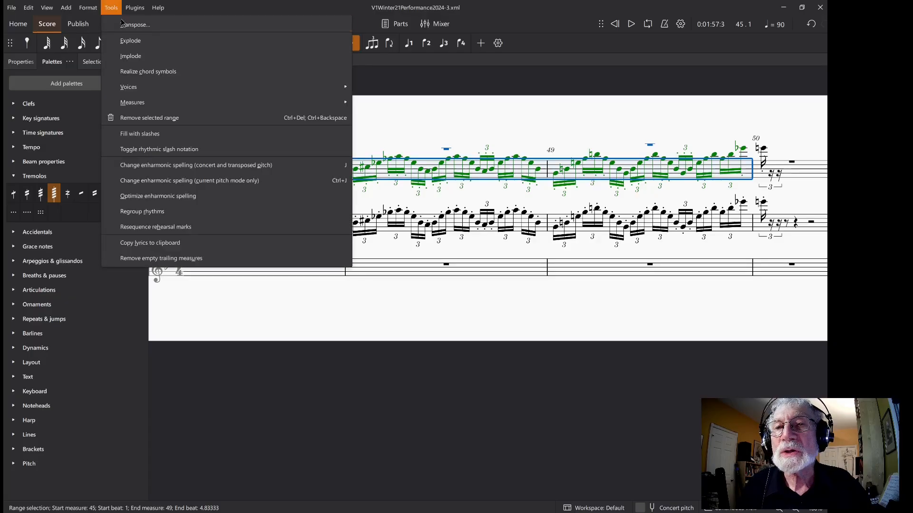
mouse_move(140, 91)
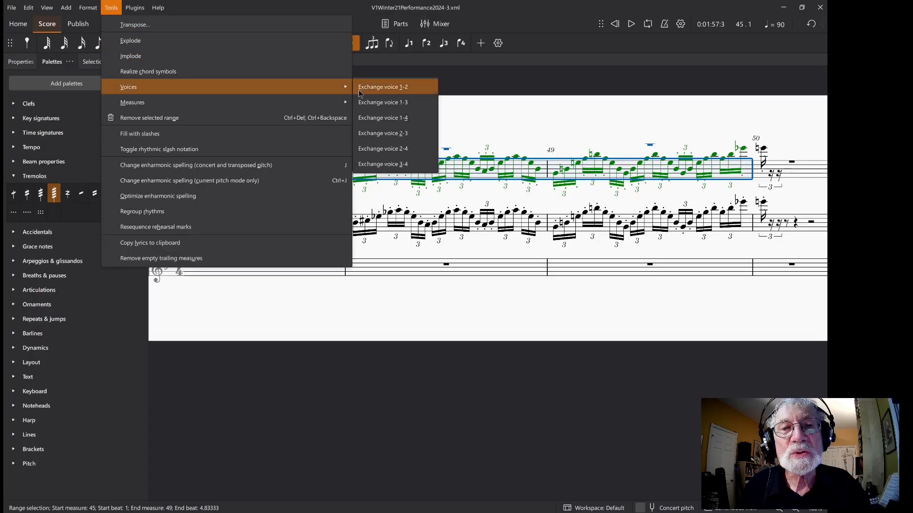
left_click(382, 87)
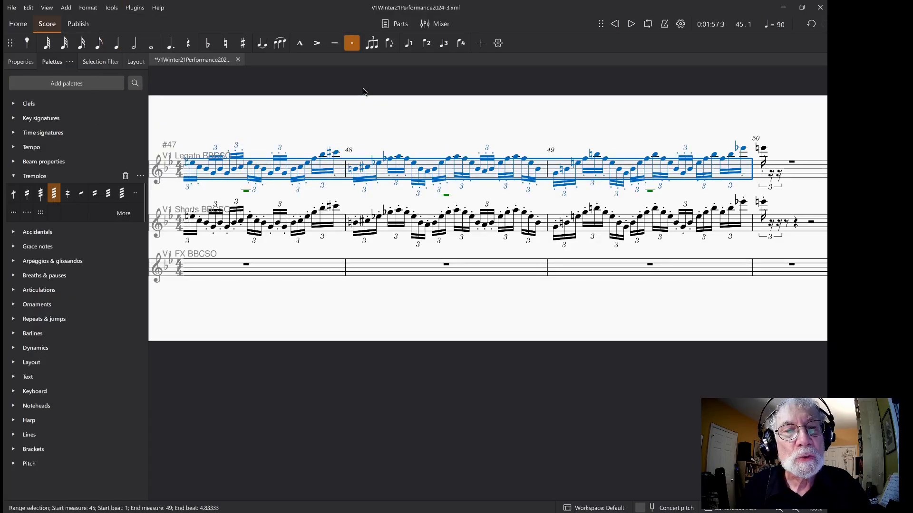
- Select the elements similar to the leftover voice 2 rest in measure 48 of the V1 Legato staff
right_click(448, 199)
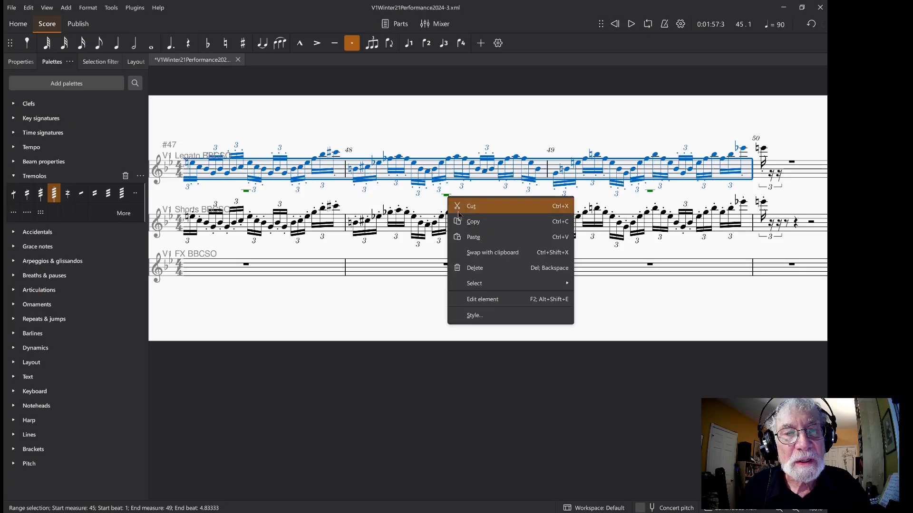
mouse_move(466, 283)
left_click(587, 283)
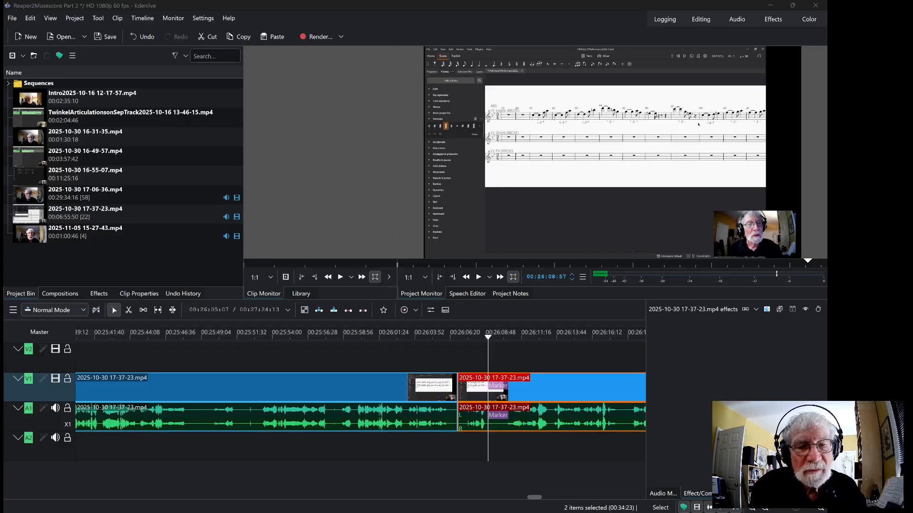
- Switch to the MusicXML score in MuseScore and examine how the V1 Shorts triplets in measures 43 to 48 are notated
key("alt+Tab")
key("alt+Tab")
key("alt+Tab")
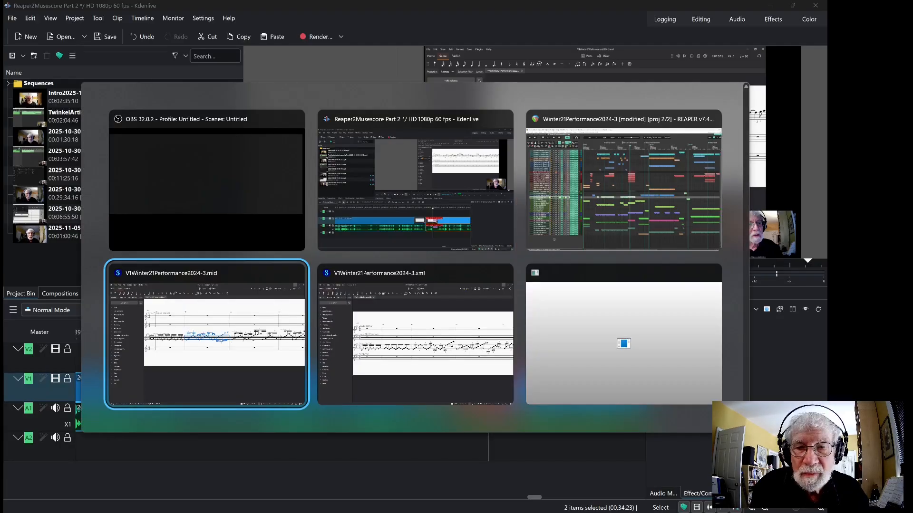
key("alt+Tab")
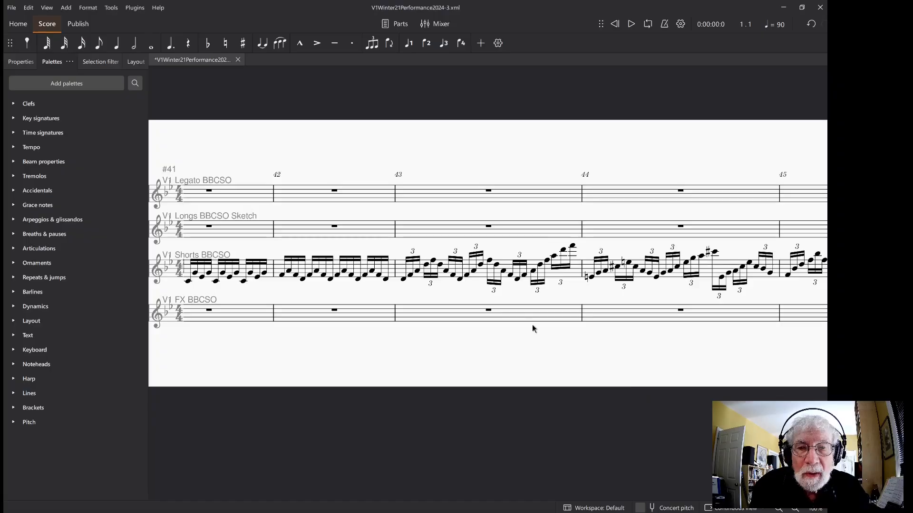
scroll(563, 269, "down", 2)
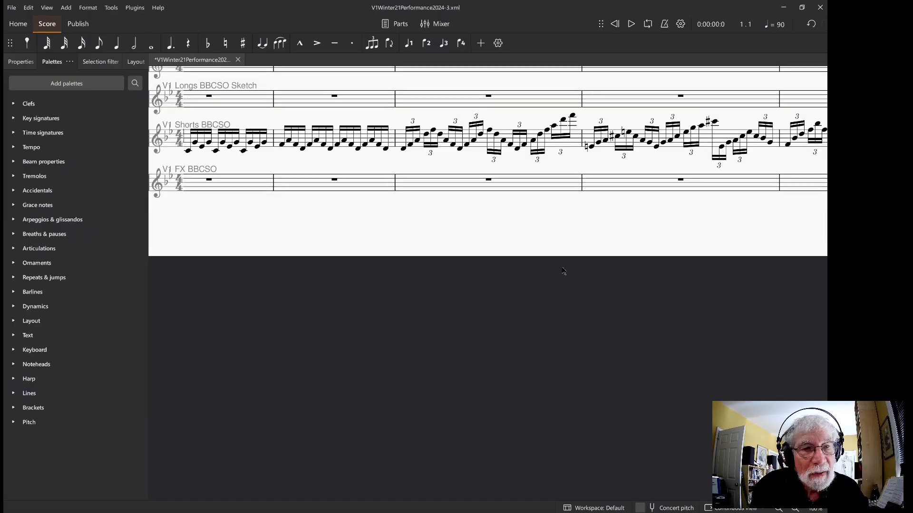
scroll(563, 269, "up", 1)
scroll(565, 248, "right", 5)
scroll(572, 220, "right", 2)
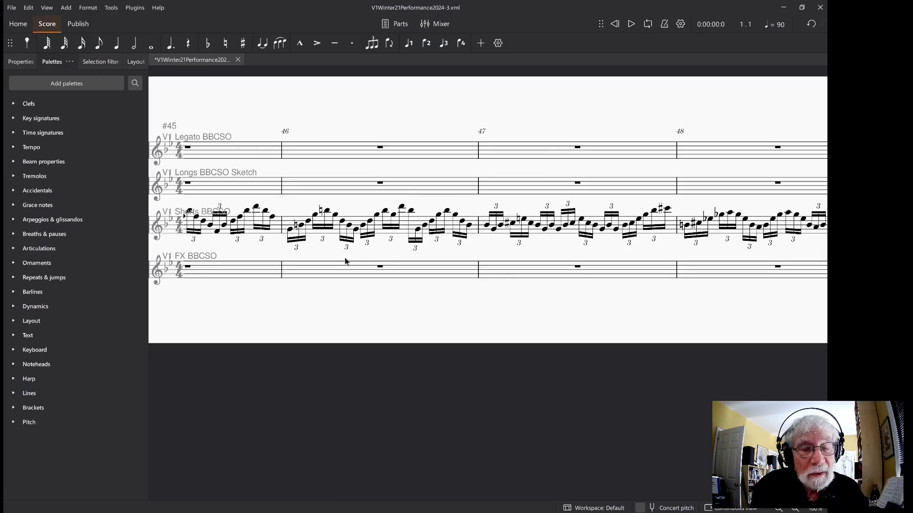
- Switch to the MIDI-imported score V1Winter21Performance2024-3.mid and examine the V1 Shorts notation in measures 42 to 48 for comparison
key("alt+Tab")
key("alt+Tab")
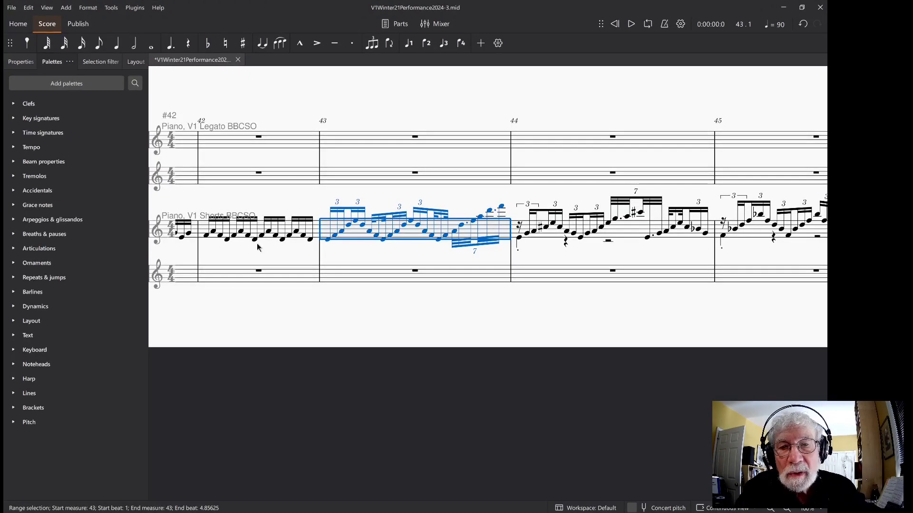
key("Escape")
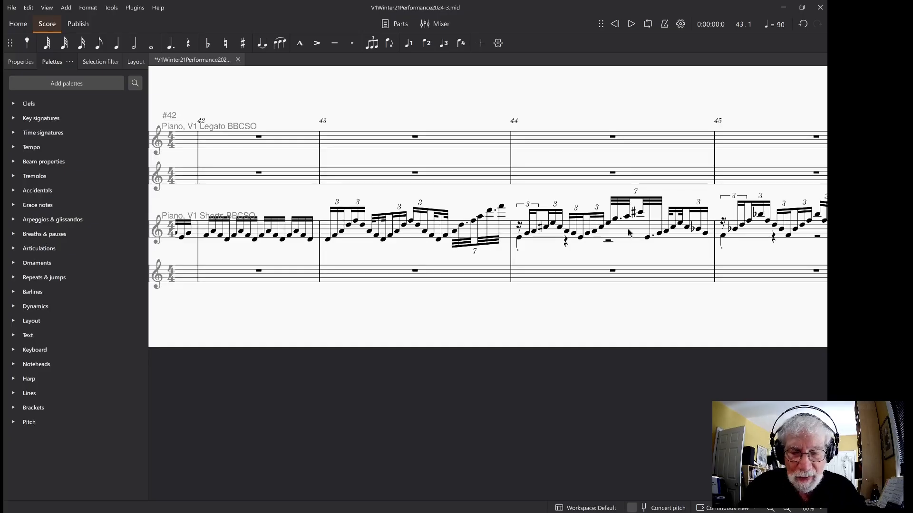
scroll(631, 253, "right", 10)
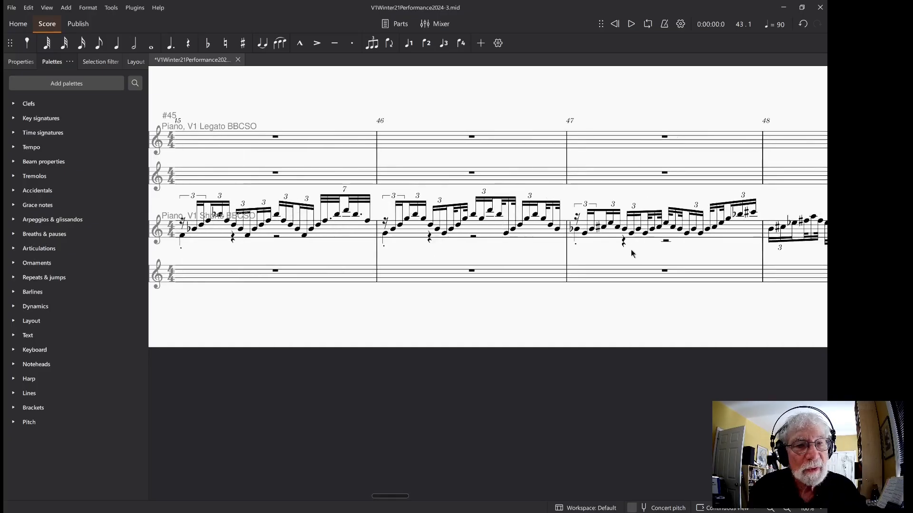
- Switch to REAPER and open the V1 Shorts BBCSO item around measure 47 in the MIDI editor, showing measures 43 to 48
scroll(631, 249, "right", 2)
key("alt+Tab")
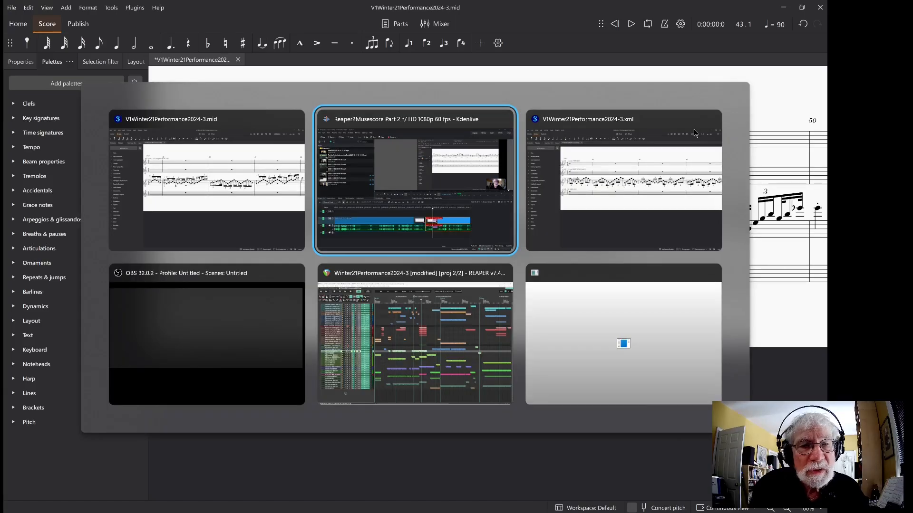
left_click(394, 278)
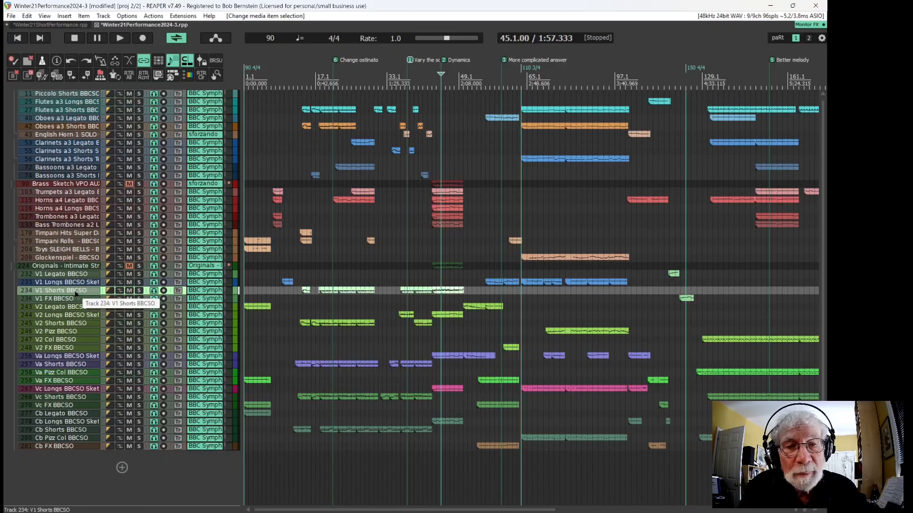
double_click(447, 290)
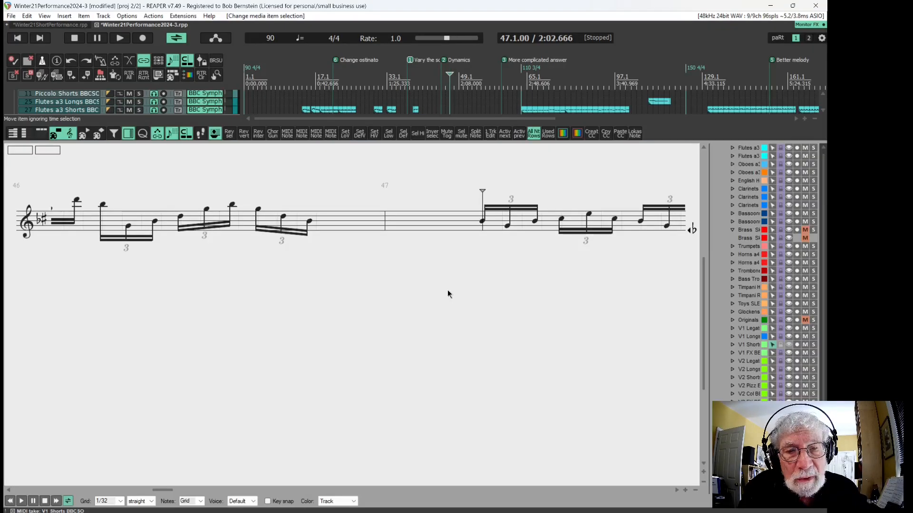
scroll(206, 354, "down", 2)
left_click_drag(704, 407, 700, 408)
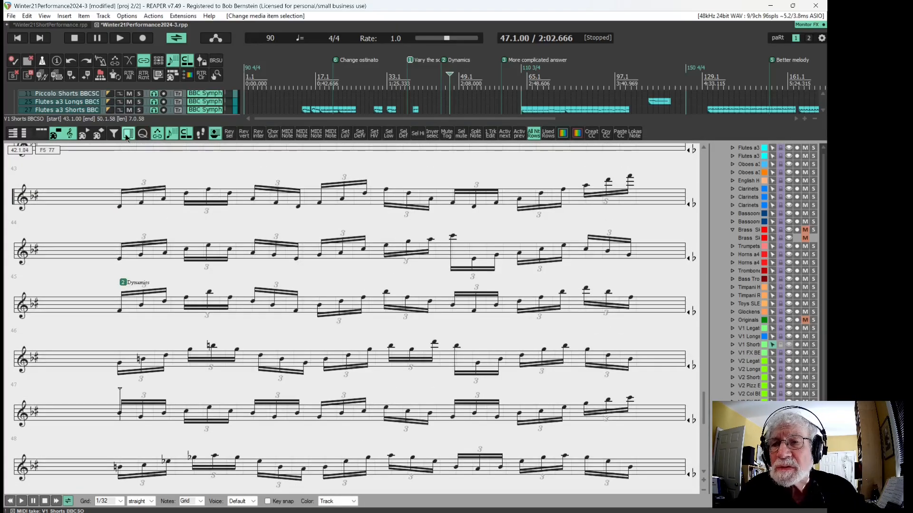
- Show the V1 Shorts notes as a piano roll and set the grid to 1/16 triplet
left_click(12, 134)
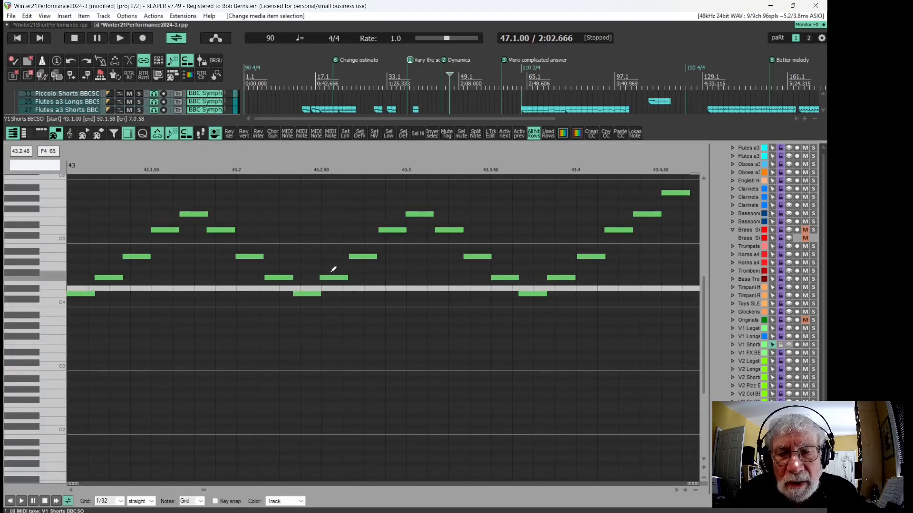
left_click(121, 503)
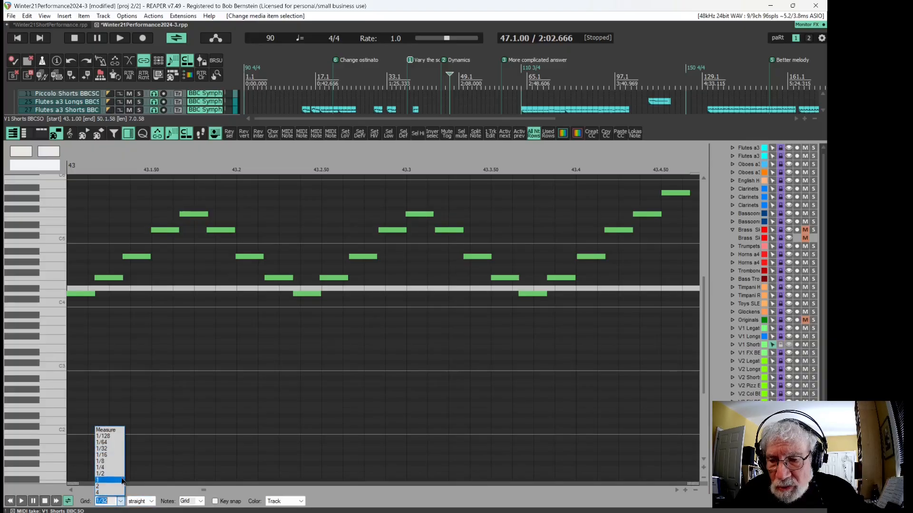
left_click(105, 458)
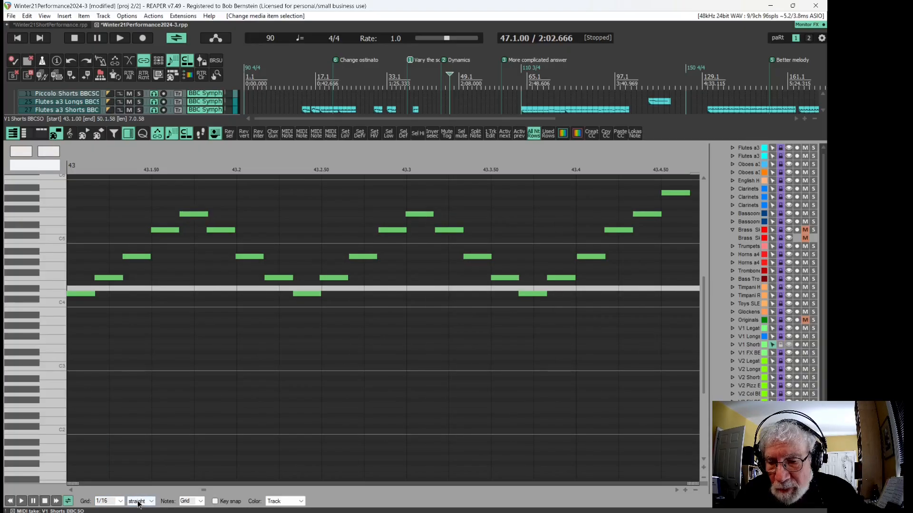
left_click(137, 501)
left_click(141, 484)
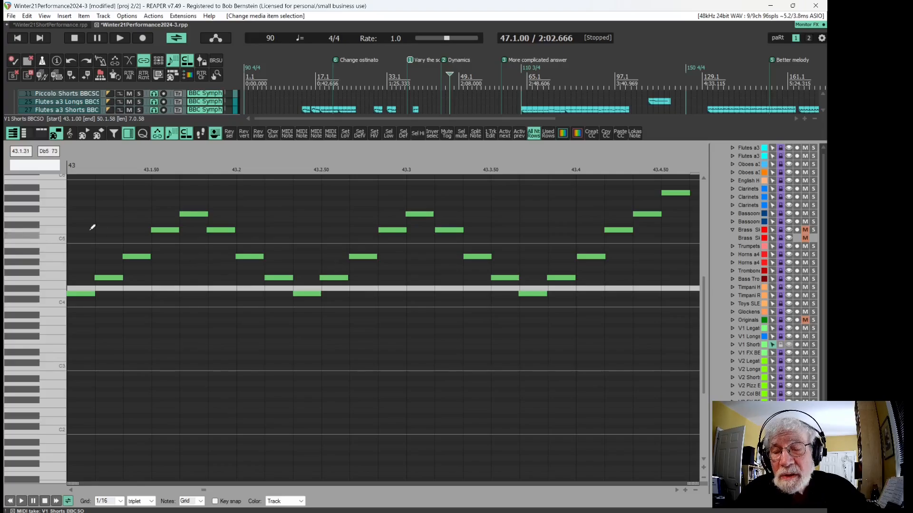
scroll(474, 310, "down", 3)
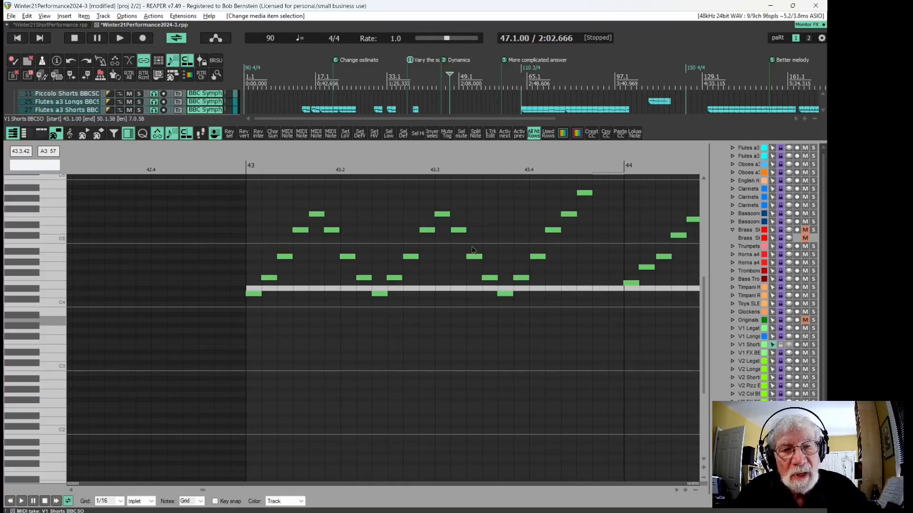
- Select all the V1 Shorts notes and examine the Quantize Events settings without applying them
left_click(297, 339)
key("ctrl+a")
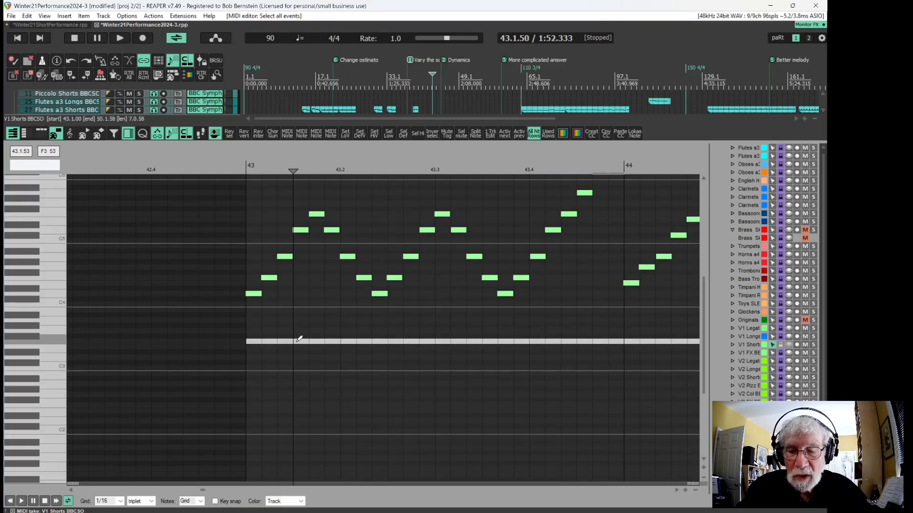
key("q")
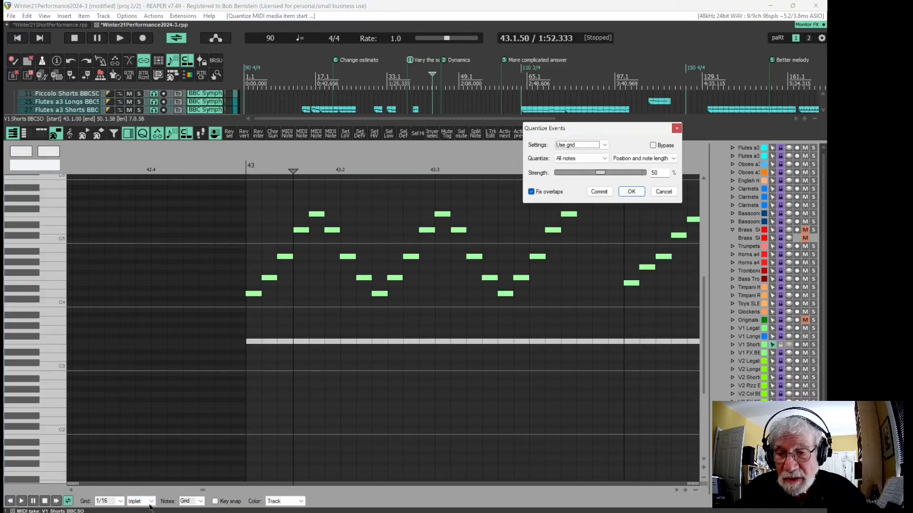
left_click(663, 192)
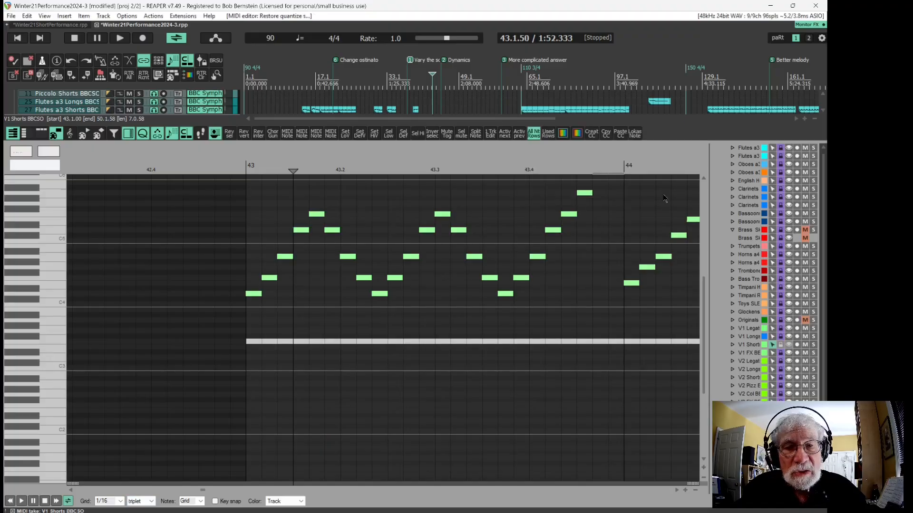
- Make all the V1 Shorts notes sequential and look up the edit command that sets note ends to the start of the next note
left_click(280, 322)
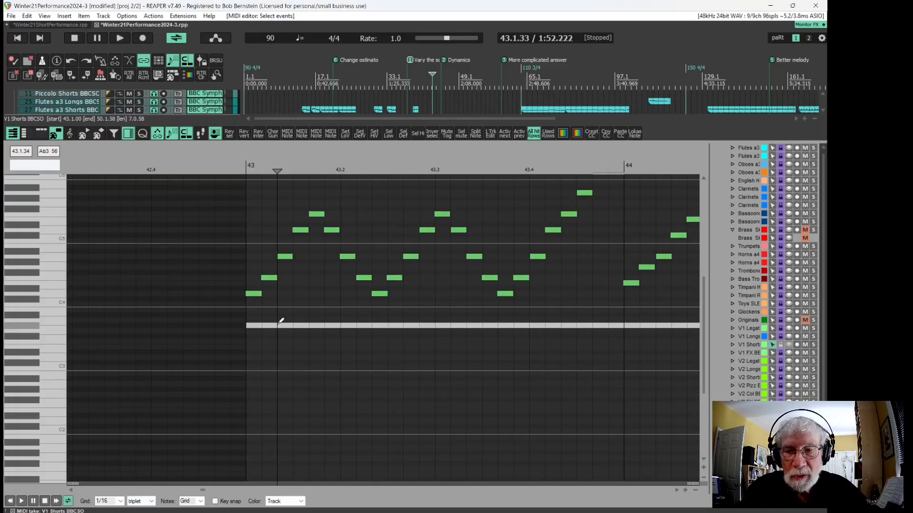
key("l")
right_click(46, 172)
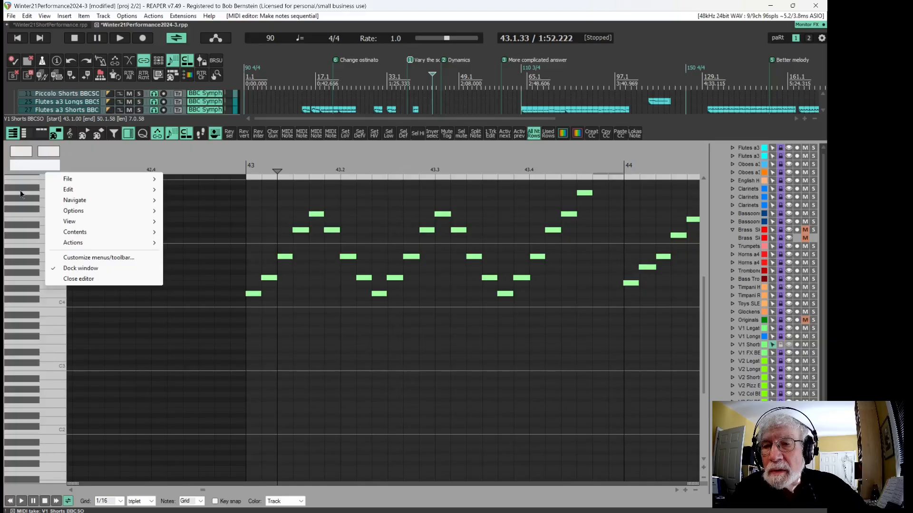
right_click(24, 175)
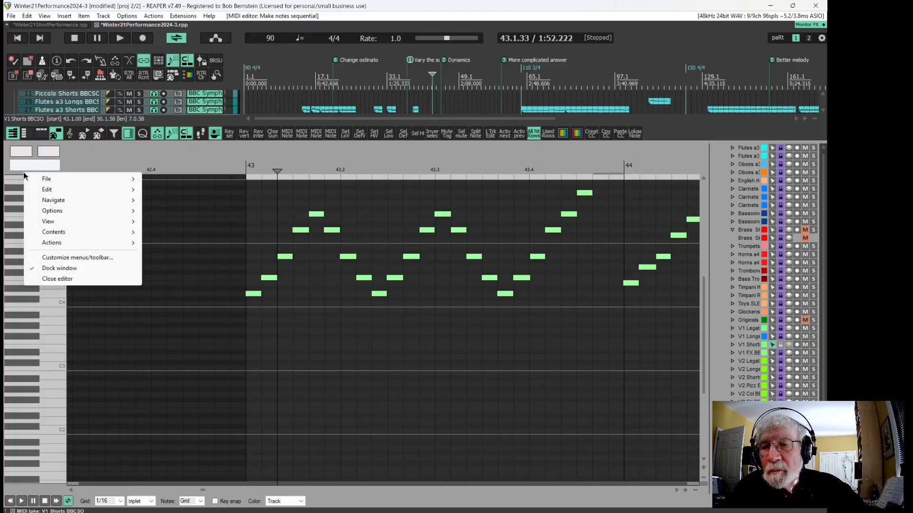
mouse_move(48, 188)
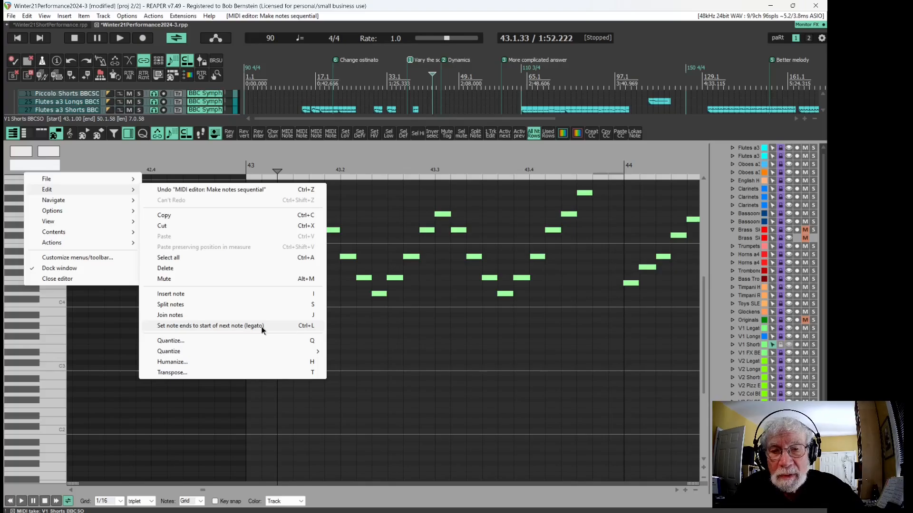
key("Escape")
key("Escape")
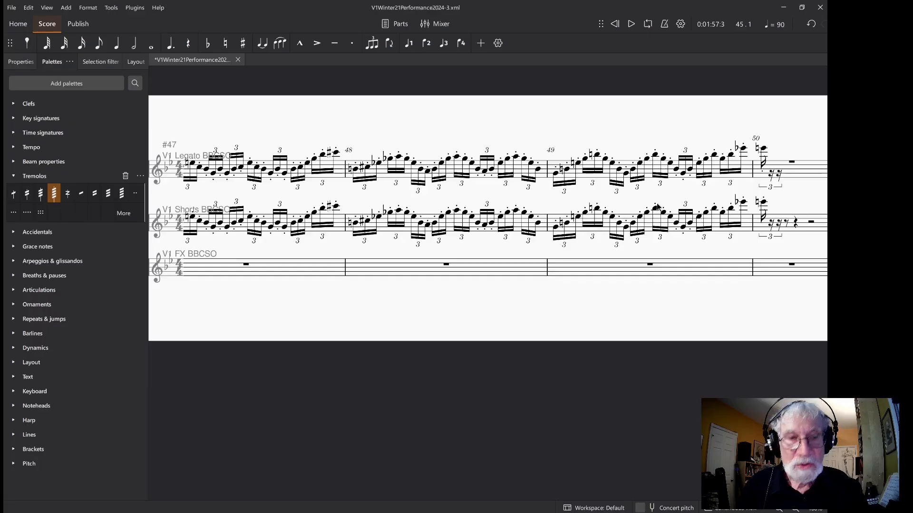
- In the MusicXML score in MuseScore, remove the V1 Shorts BBCSO instrument from the score
scroll(663, 186, "down", 15)
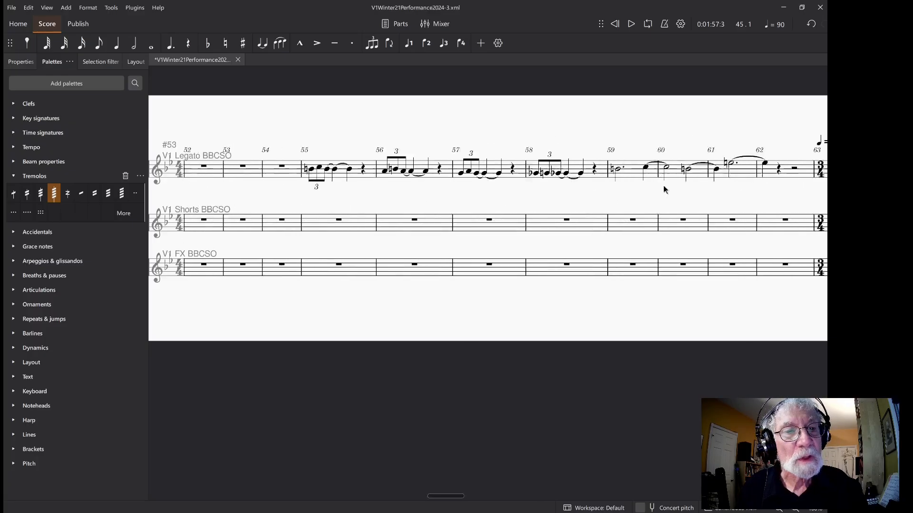
scroll(663, 185, "down", 20)
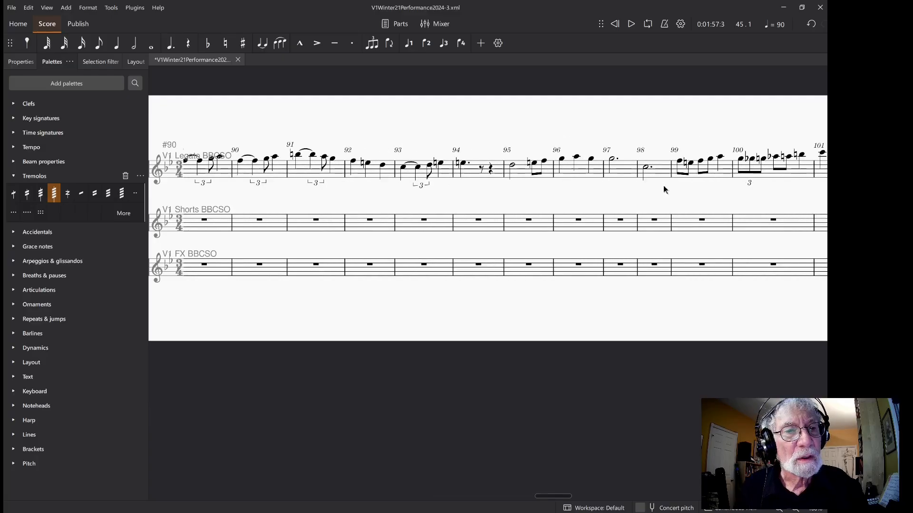
scroll(664, 186, "down", 20)
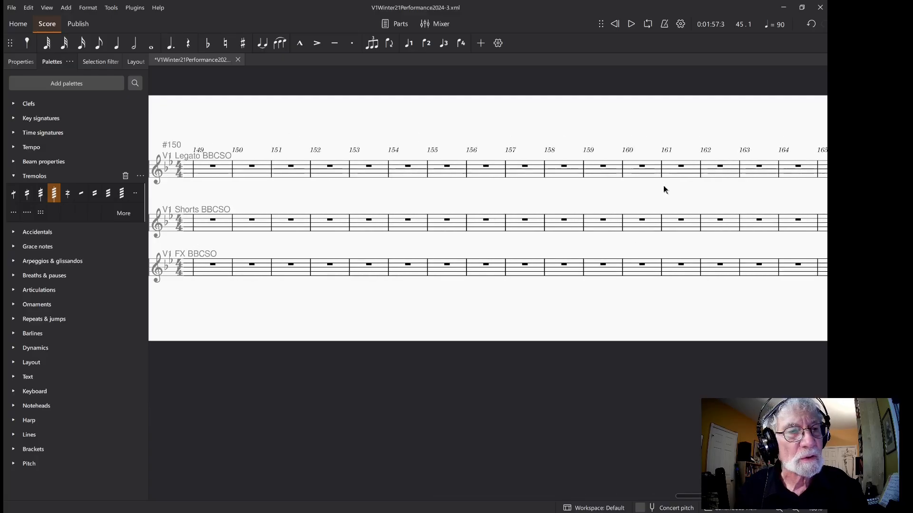
scroll(664, 187, "down", 2)
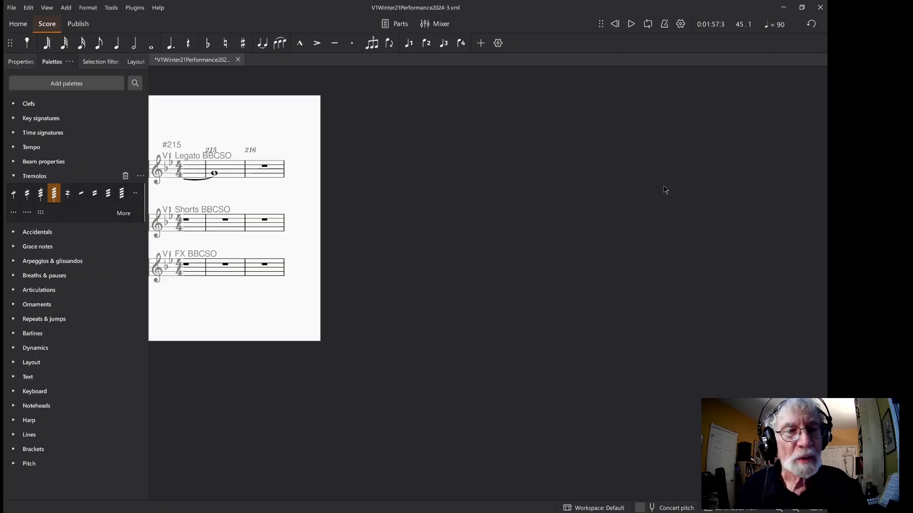
key("alt")
key("i")
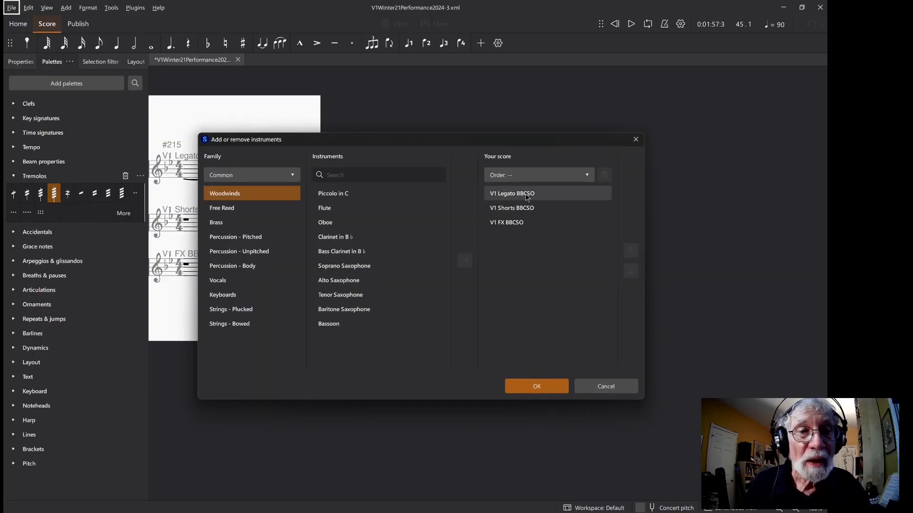
left_click(540, 212)
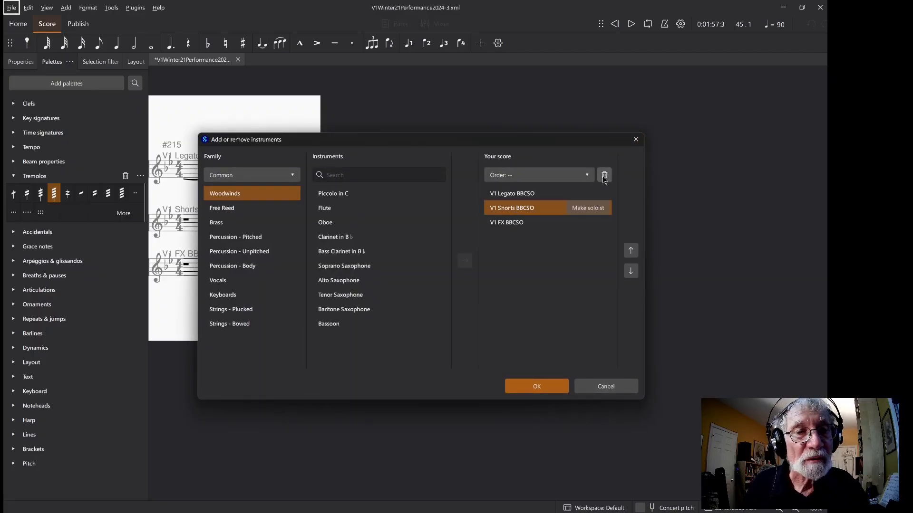
left_click(604, 175)
left_click(539, 385)
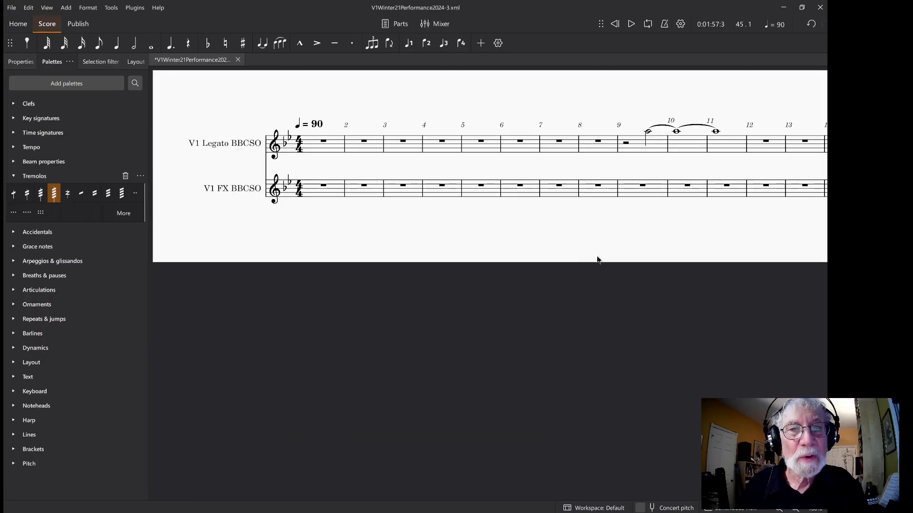
- Copy measures 120 to 127 of the V1 FX staff onto the V1 Legato staff, starting at measure 120
scroll(624, 224, "right", 15)
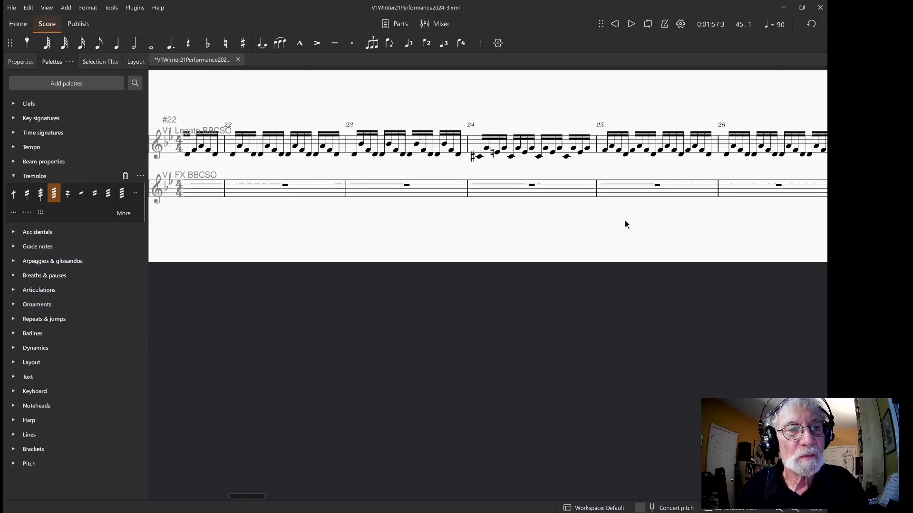
scroll(625, 223, "right", 20)
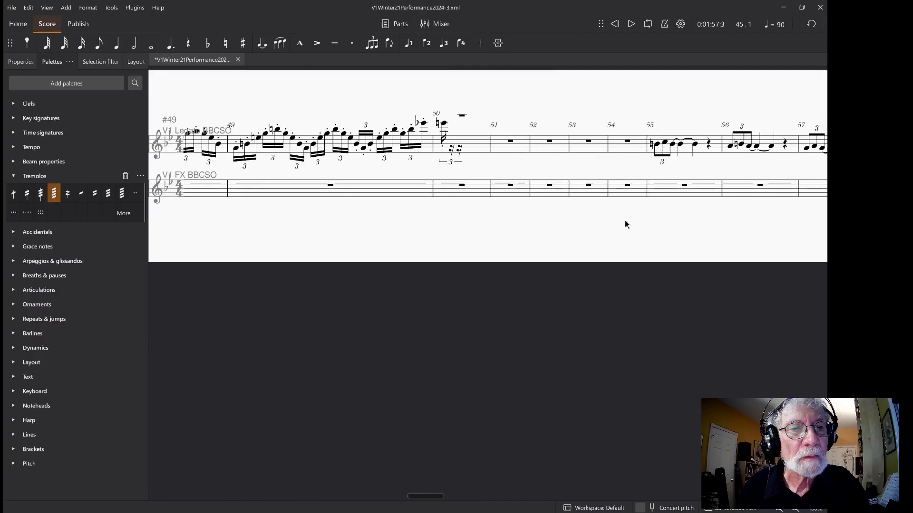
scroll(625, 222, "right", 20)
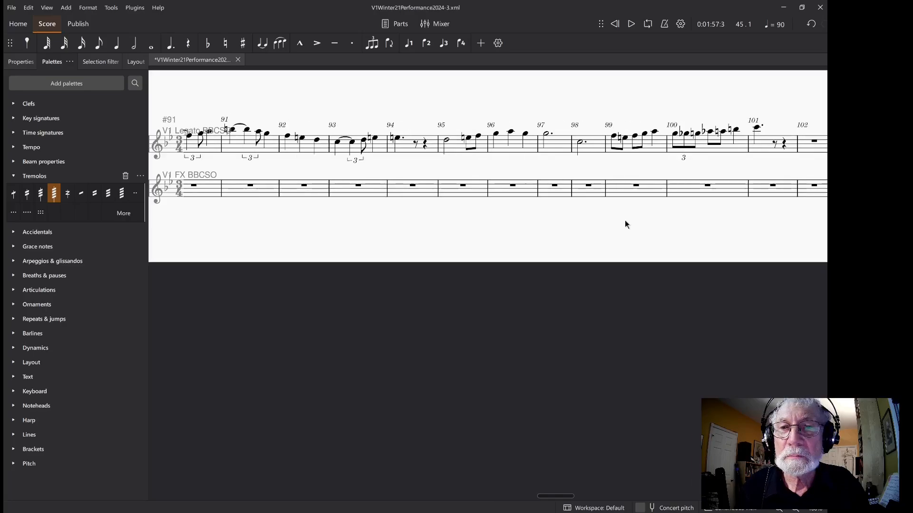
scroll(624, 223, "right", 10)
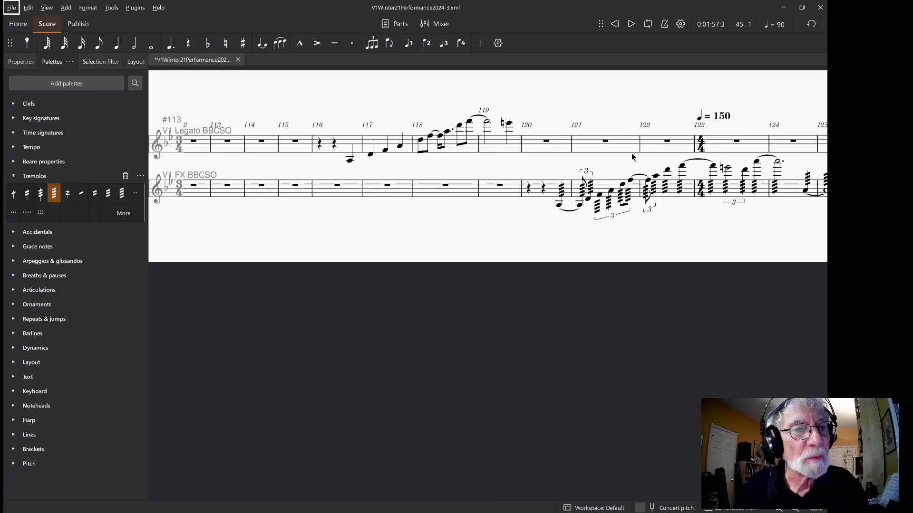
left_click(529, 192)
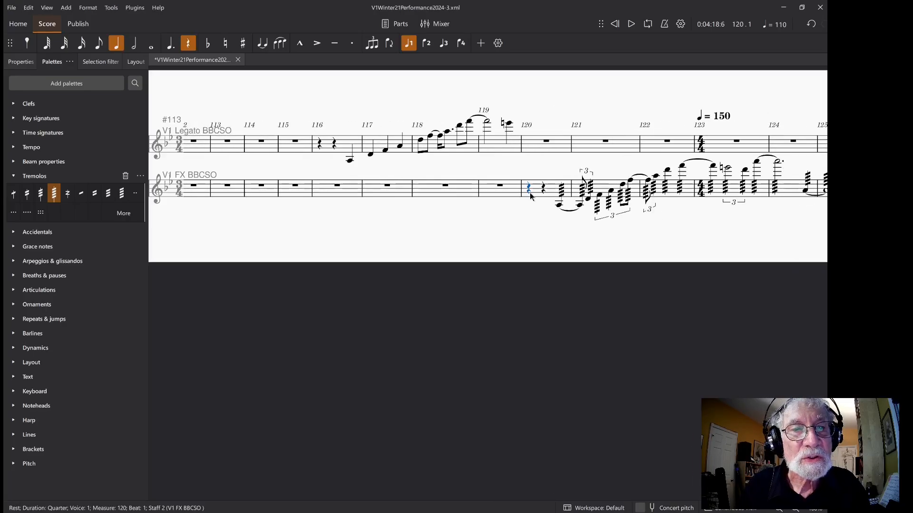
left_click(545, 208, "shift")
scroll(599, 221, "left", 2)
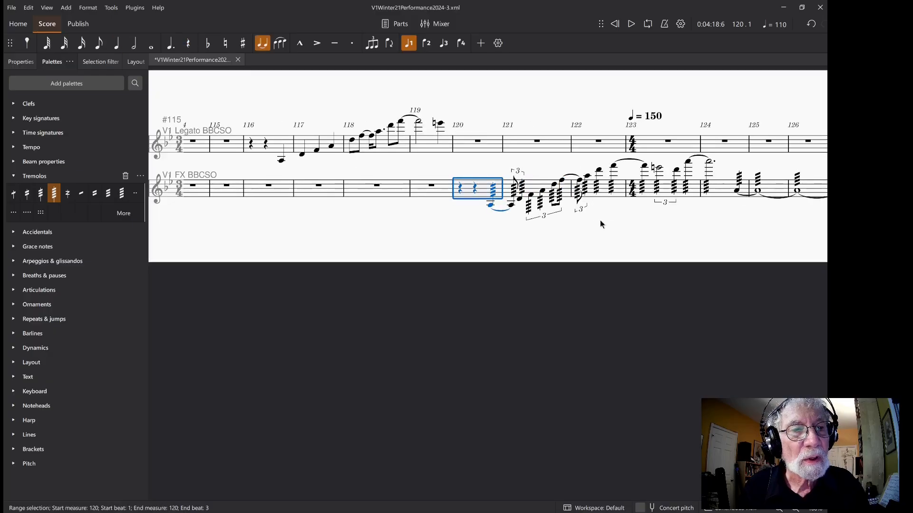
scroll(600, 221, "right", 4)
key("alt")
left_click(667, 193, "shift")
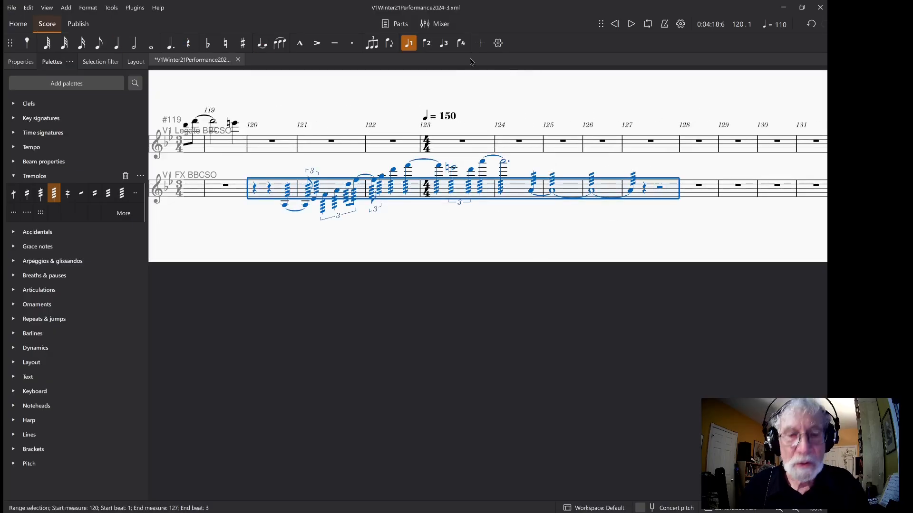
left_click(260, 148)
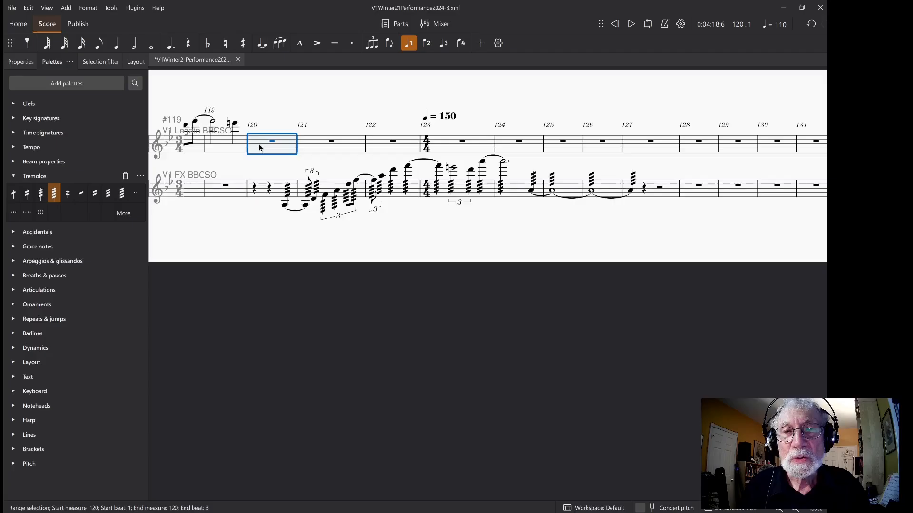
key("ctrl+v")
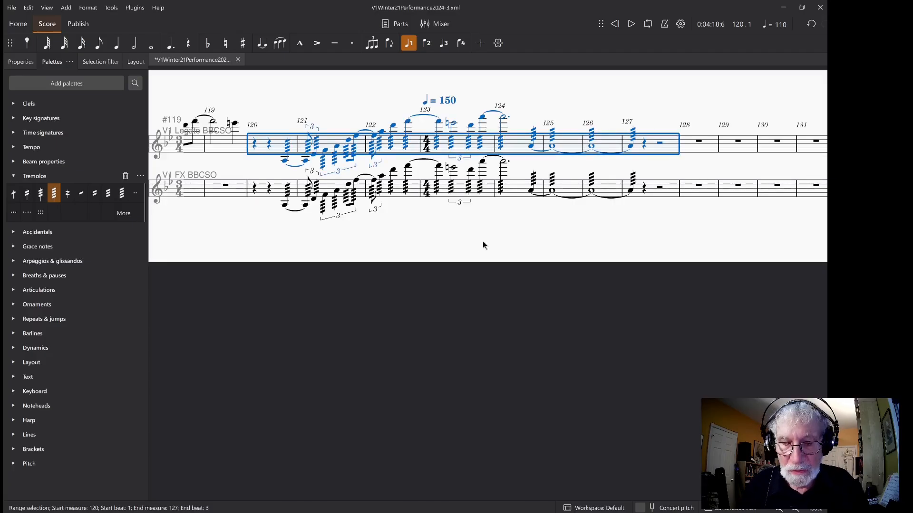
- Look through the V1 Legato and V1 FX staves from the first measure to the end to check the merged part
scroll(543, 205, "right", 10)
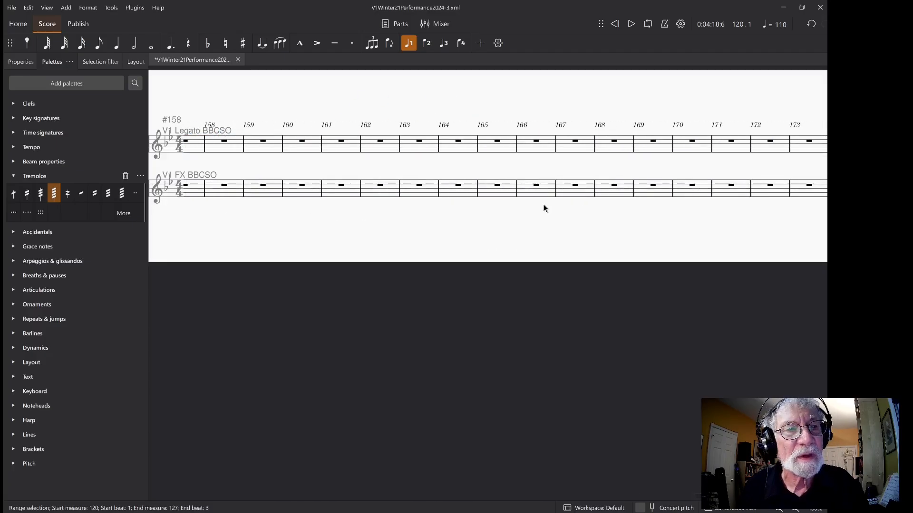
scroll(543, 204, "right", 4)
scroll(360, 198, "right", 12)
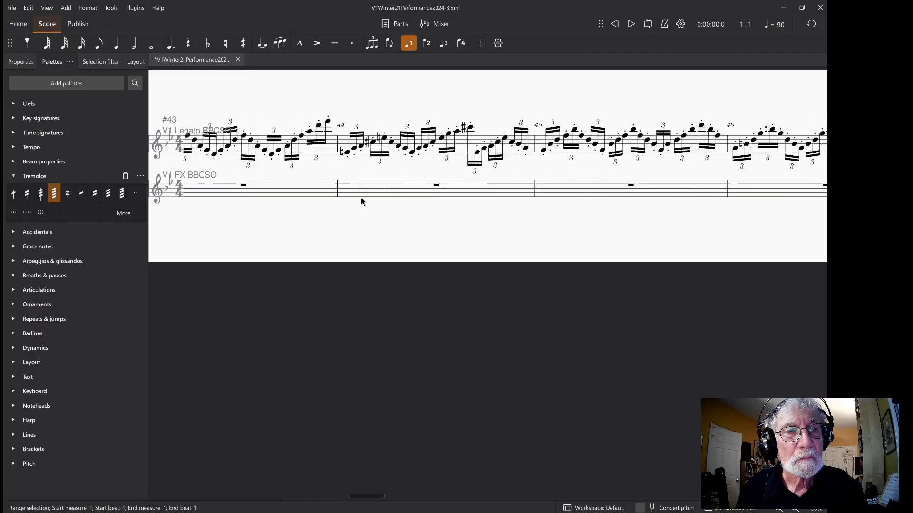
scroll(361, 198, "right", 15)
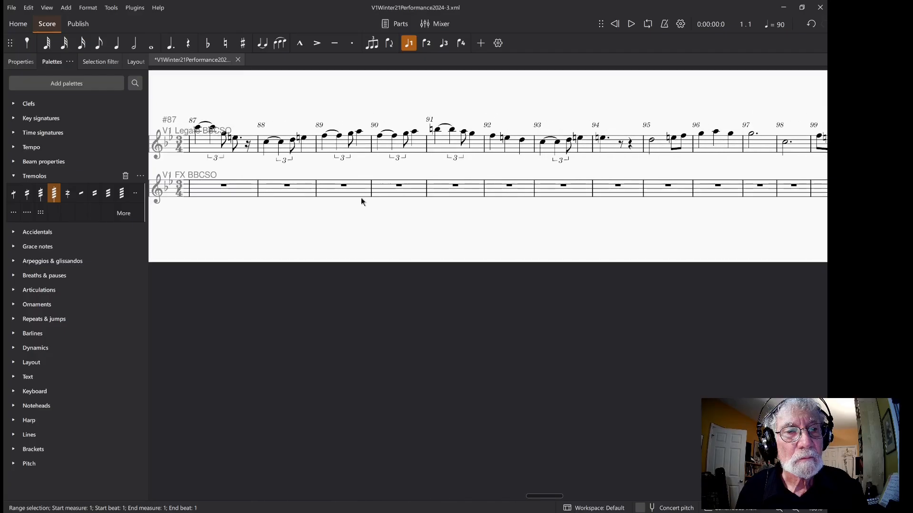
scroll(361, 198, "right", 10)
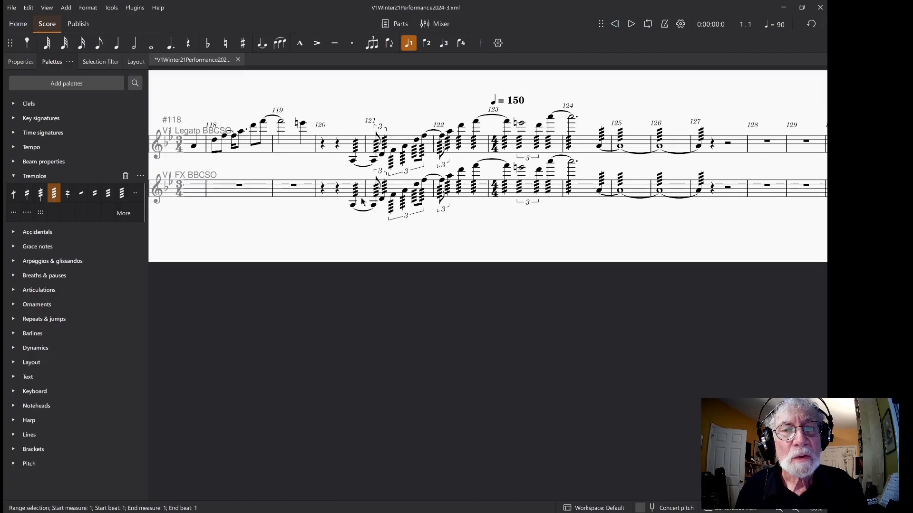
scroll(362, 201, "right", 18)
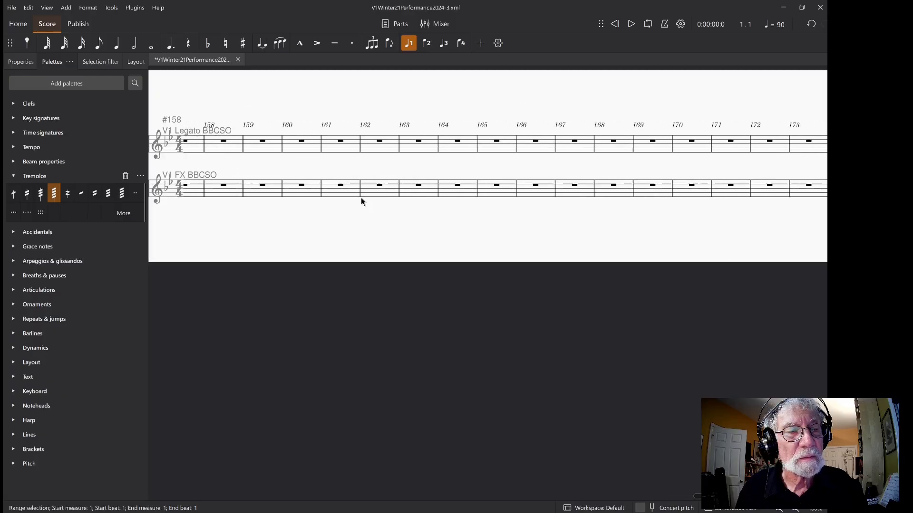
scroll(361, 200, "right", 13)
key("alt")
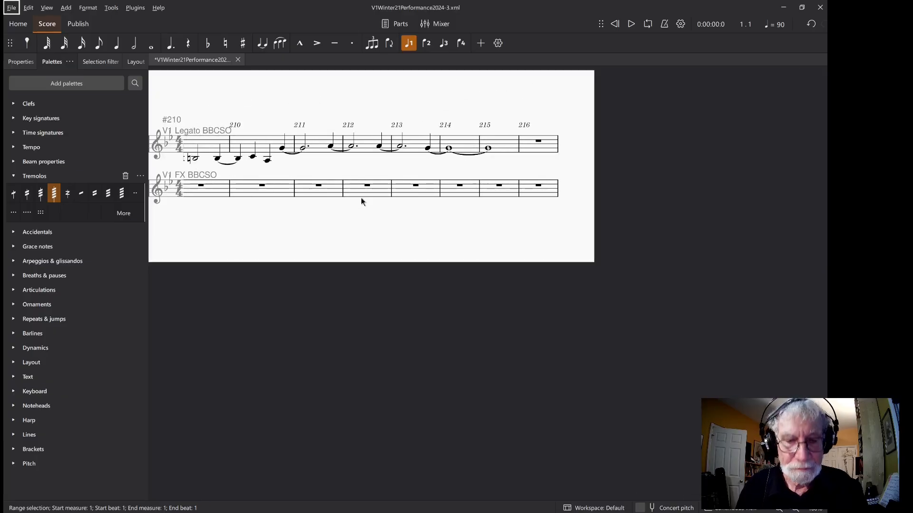
key("alt")
- Select the entire V1 Legato staff, measures 1 to 216, and switch to the WinterScore2 score
left_click(550, 149)
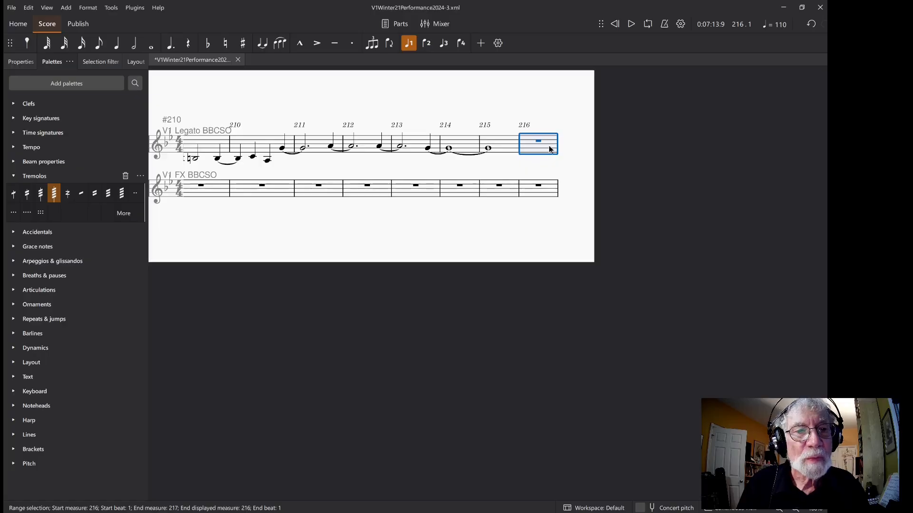
key("ctrl+shift+Home")
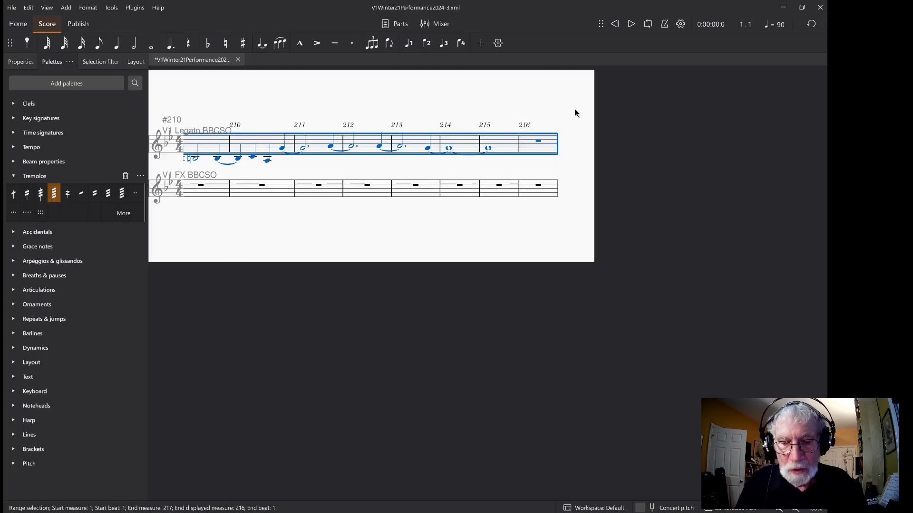
key("alt+Tab")
key("alt+Tab")
key("alt+Tab")
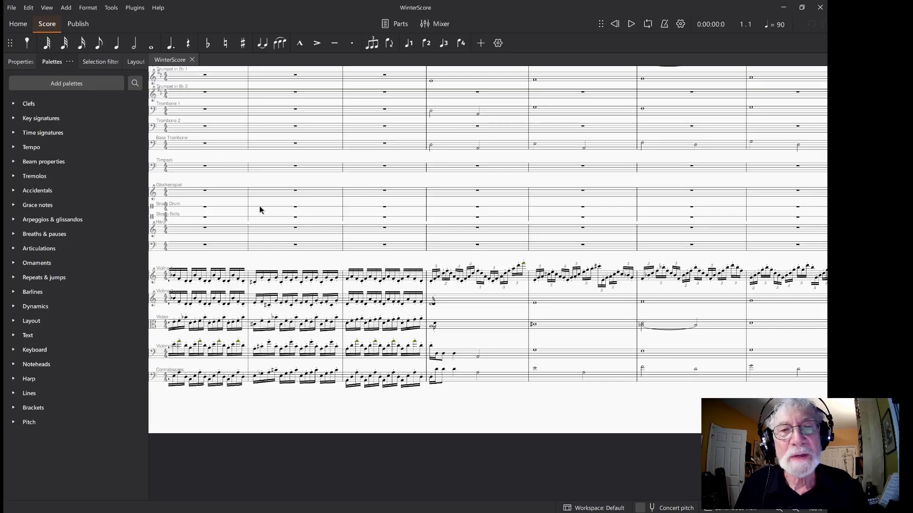
key("alt+Tab")
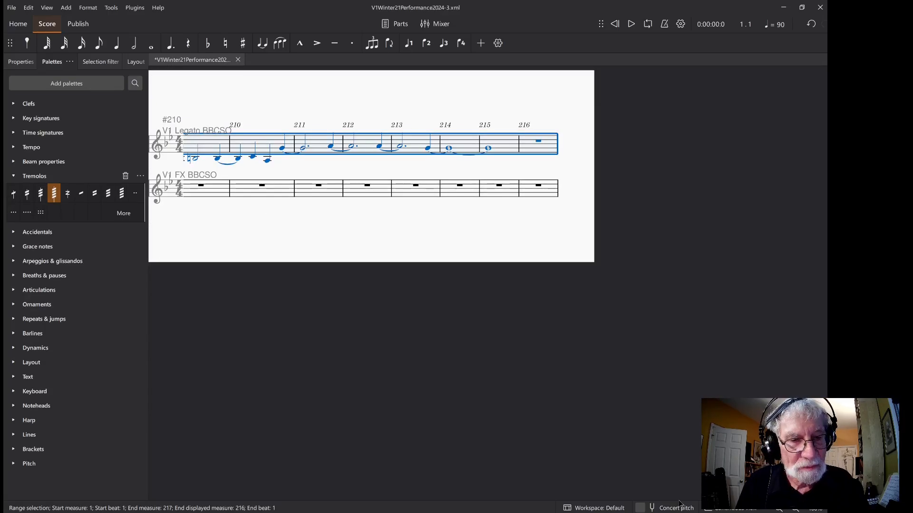
key("alt+Tab")
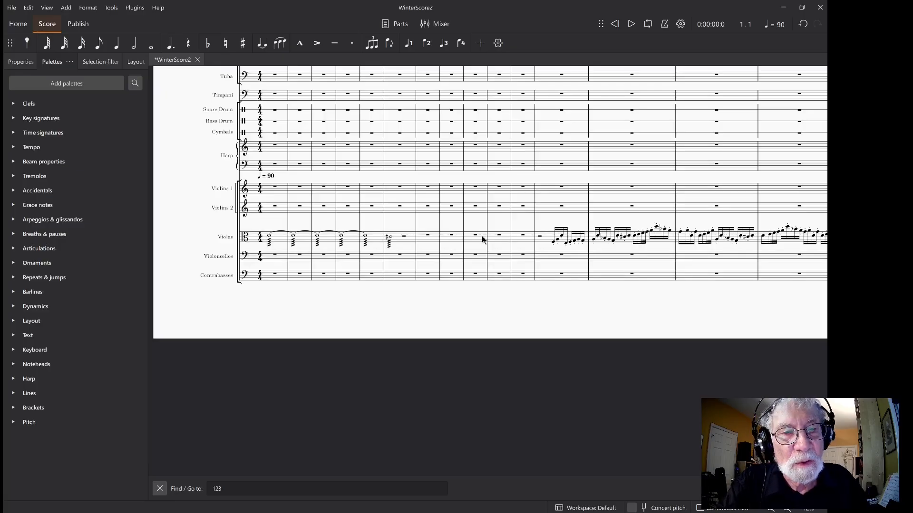
scroll(482, 239, "up", 3)
scroll(473, 221, "up", 3)
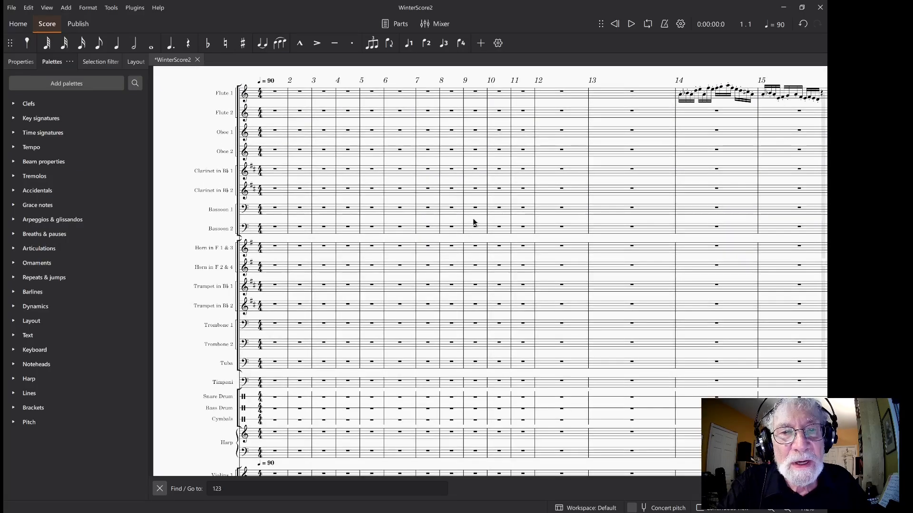